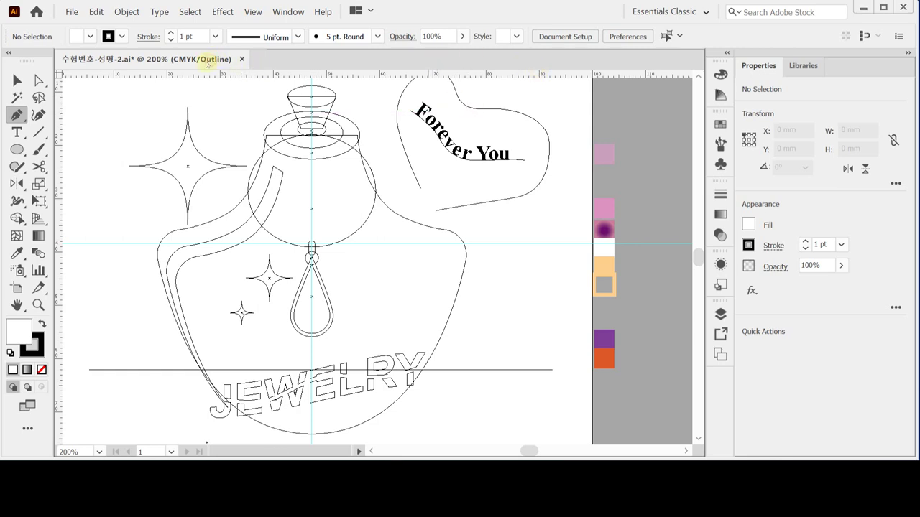
Step: Create a new one-artboard document, 100 mm wide and 80 mm high, in millimetres with CMYK colour and 300 ppi raster effects
key(ctrl+n)
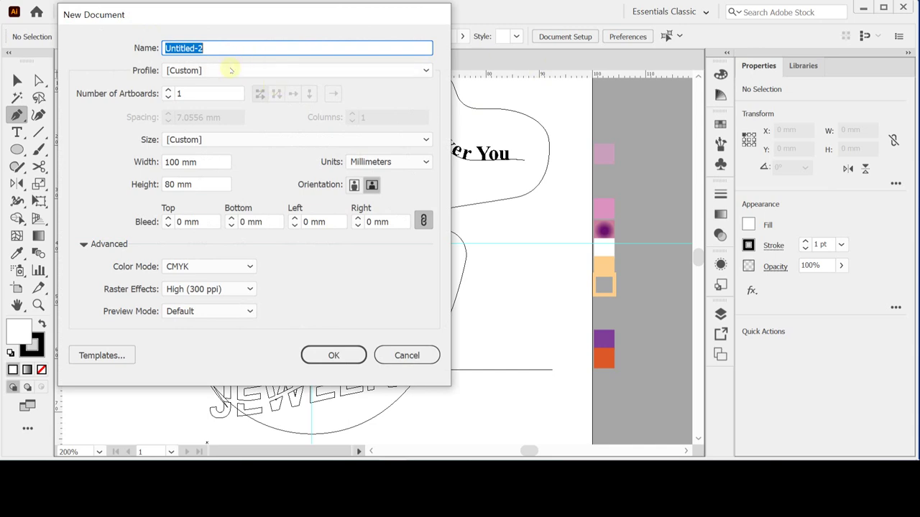
click(371, 164)
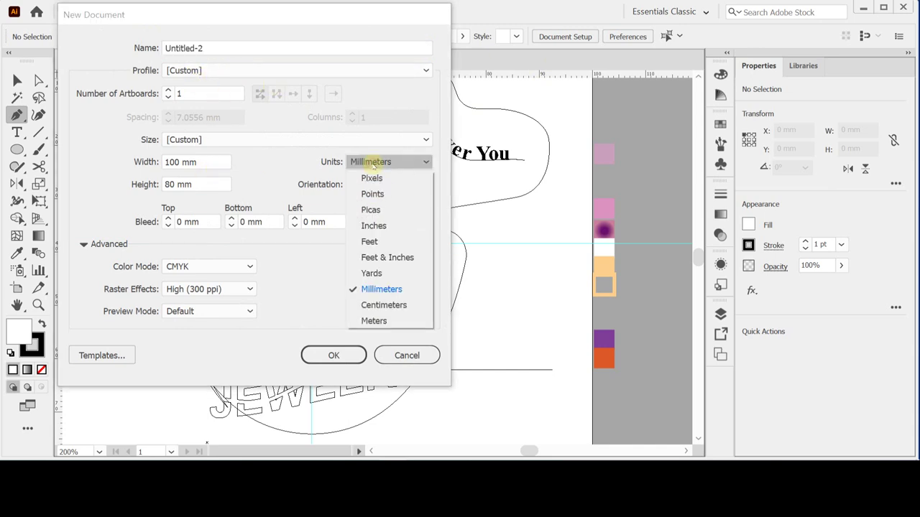
click(381, 288)
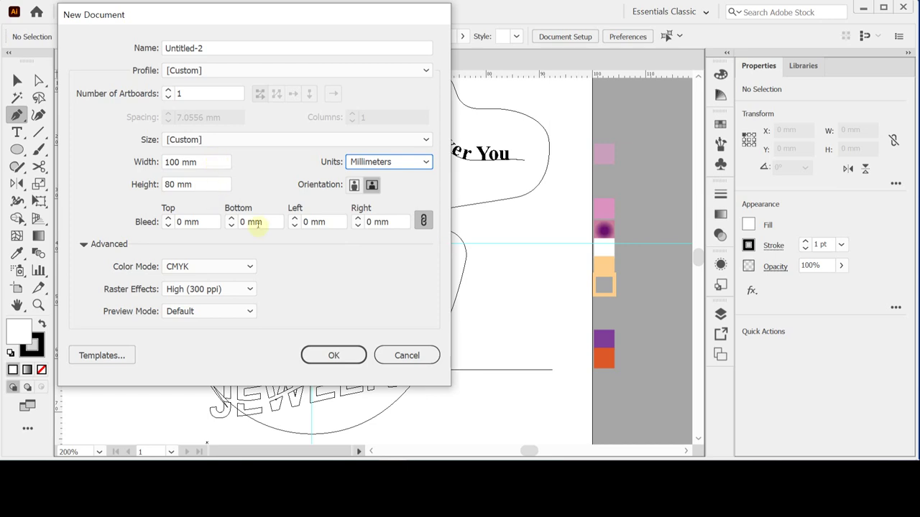
click(83, 244)
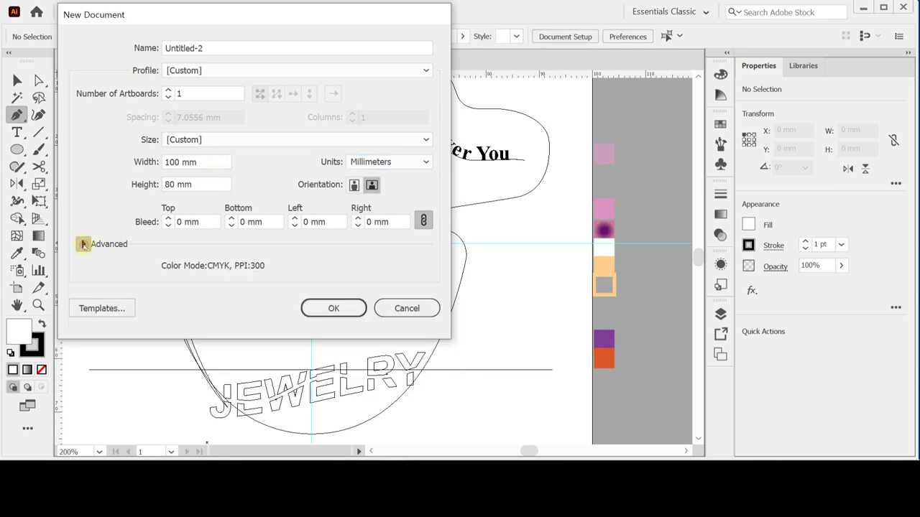
click(83, 244)
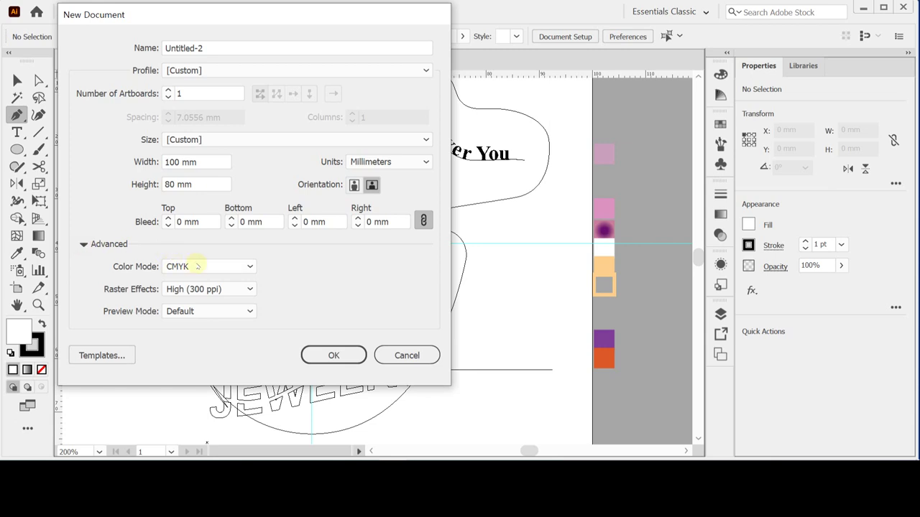
click(335, 354)
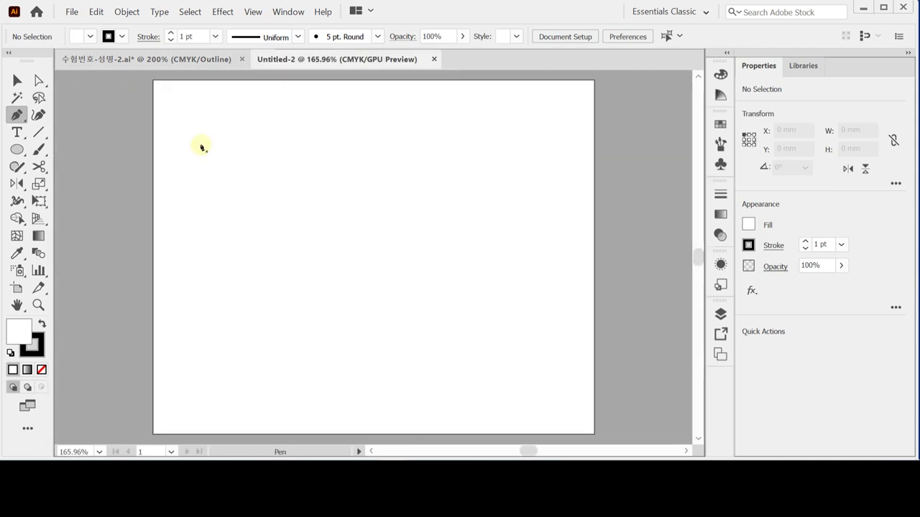
Step: Show the rulers and place a vertical guide at the artboard's 50 mm centre and a horizontal guide about 28 mm down
key(ctrl+r)
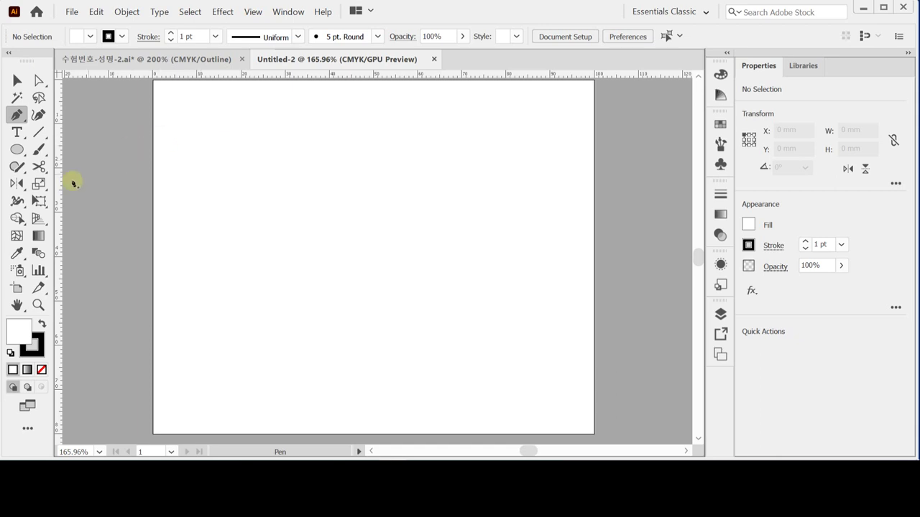
drag(61, 185, 374, 231)
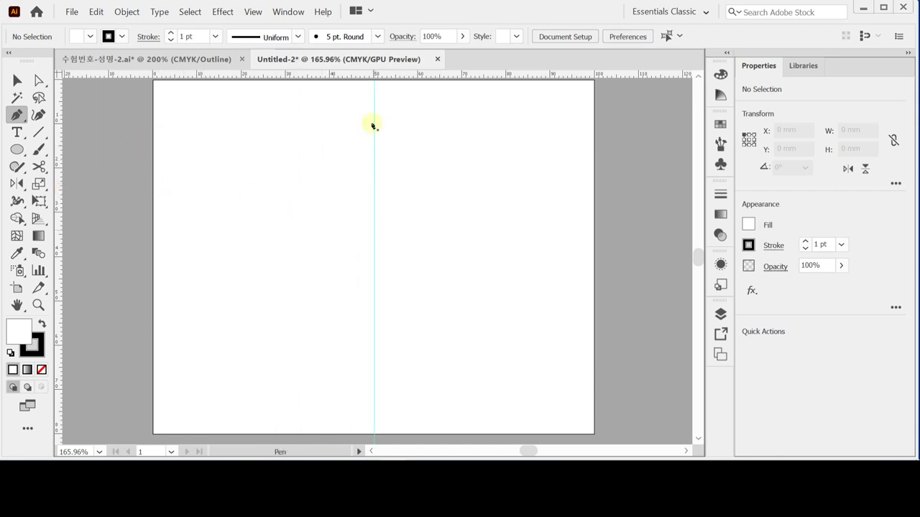
drag(328, 74, 321, 207)
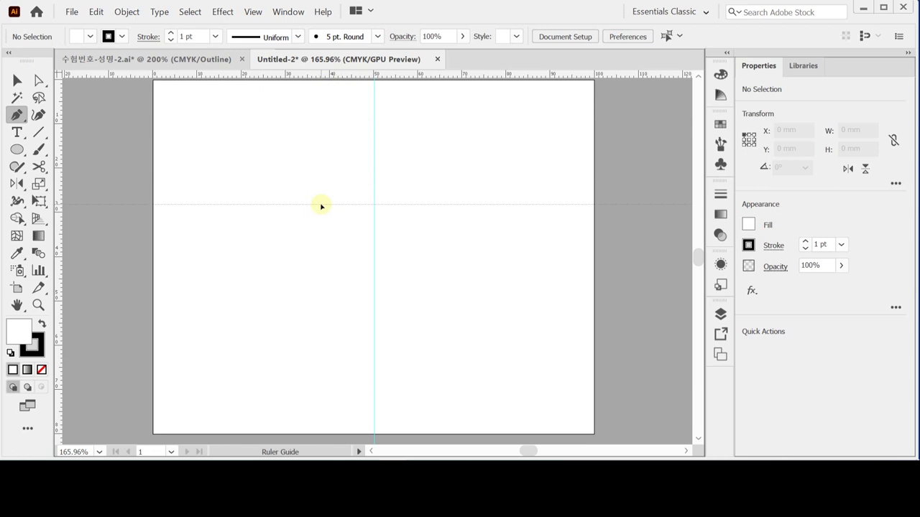
drag(322, 206, 321, 206)
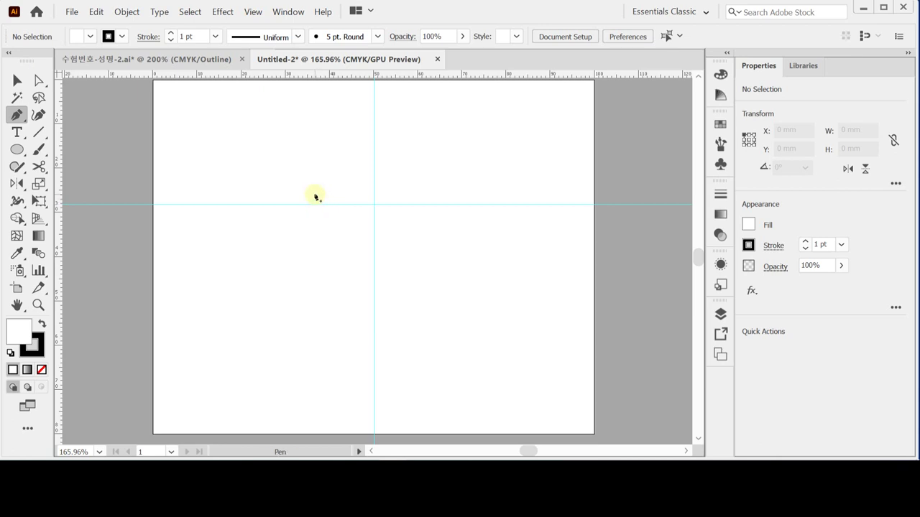
Step: Start saving the document and choose the GTQ folder inside Documents (문서) as its location
key(ctrl)
key(ctrl+s)
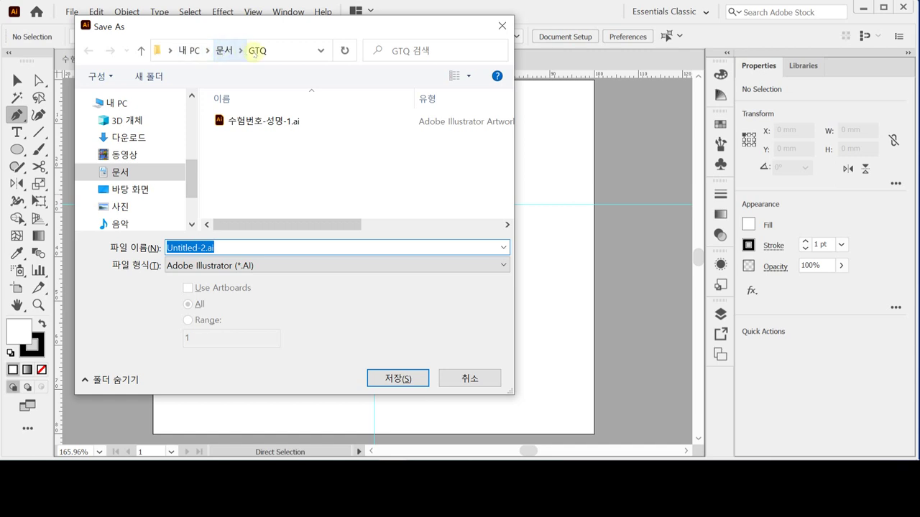
click(119, 172)
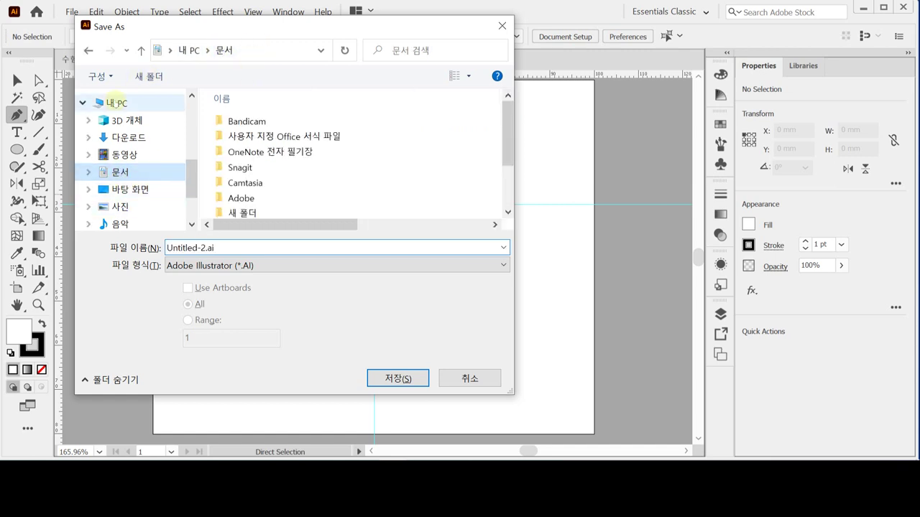
key(BackSpace)
click(119, 173)
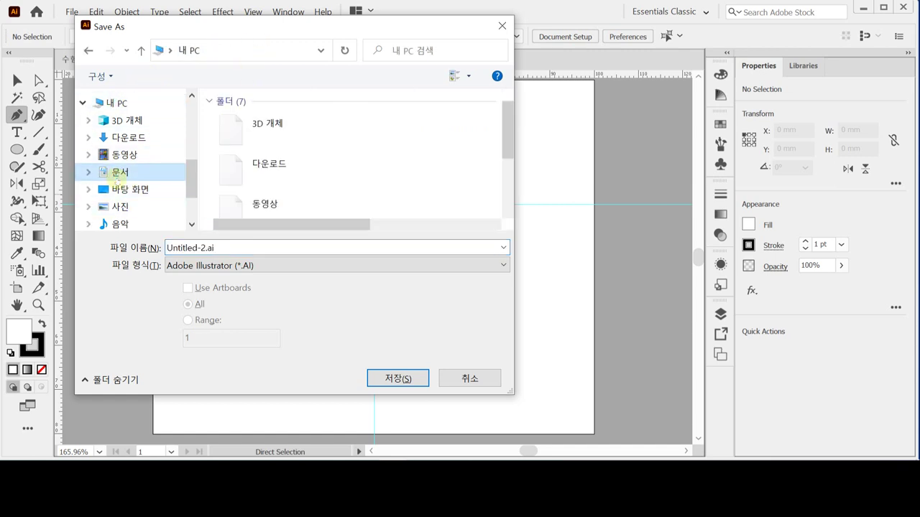
scroll(277, 183, down, 2)
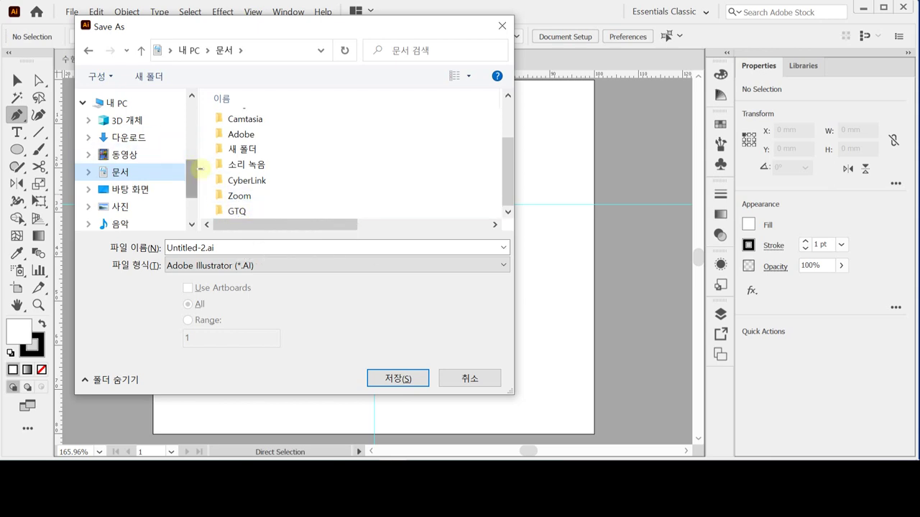
click(222, 211)
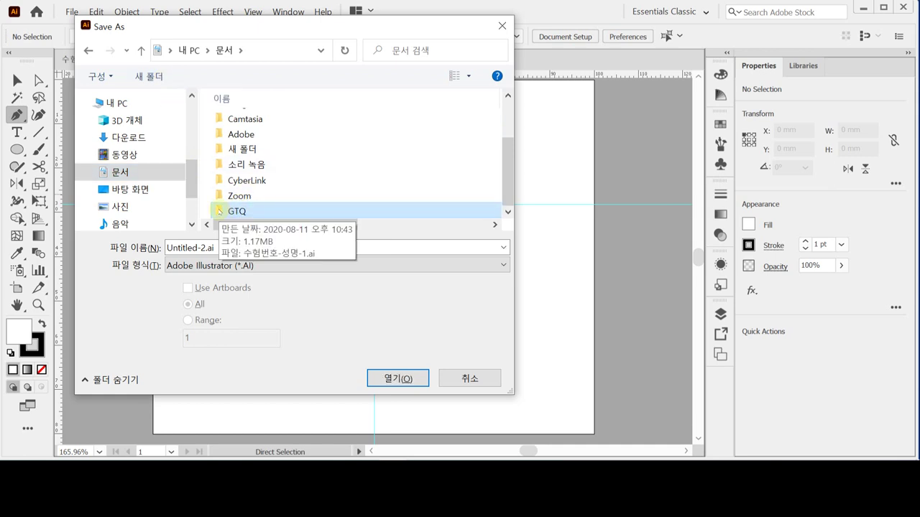
double_click(220, 211)
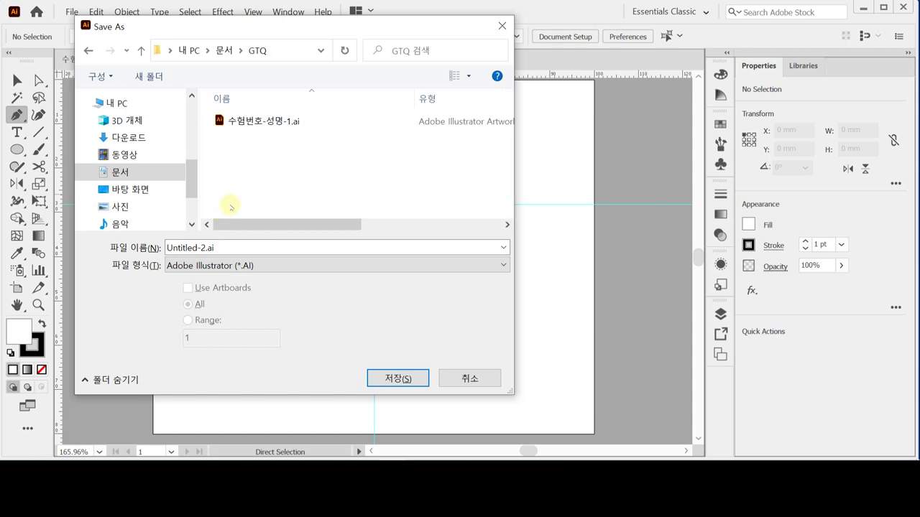
Step: Save the file as 수험번호-성명-2.ai in Adobe Illustrator format with the Illustrator 2020 version options
click(217, 248)
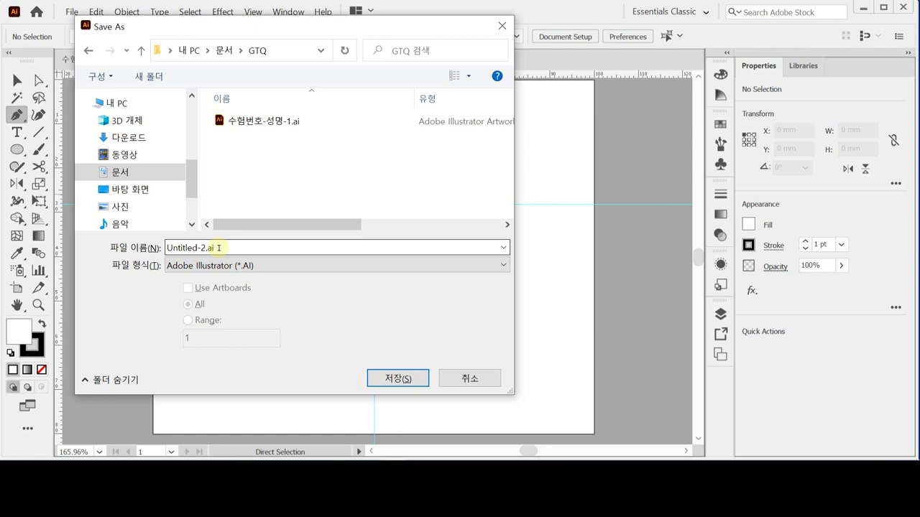
click(242, 121)
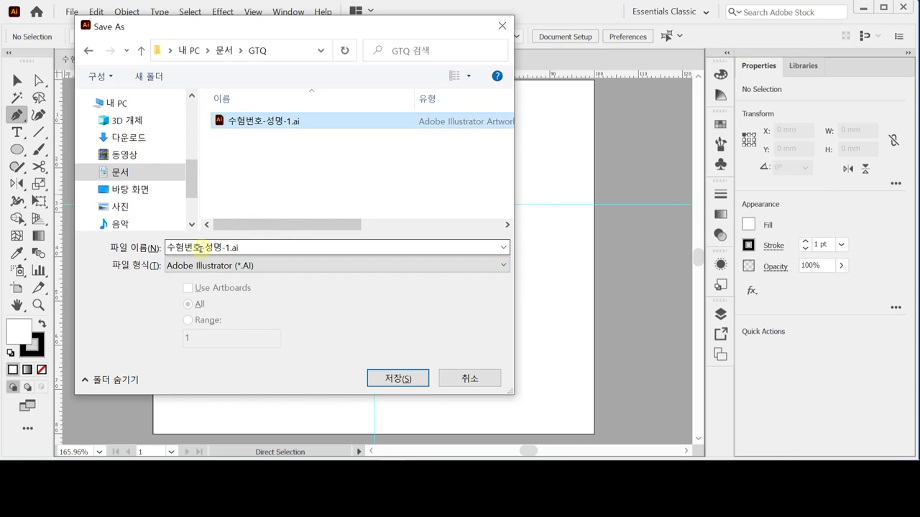
double_click(230, 248)
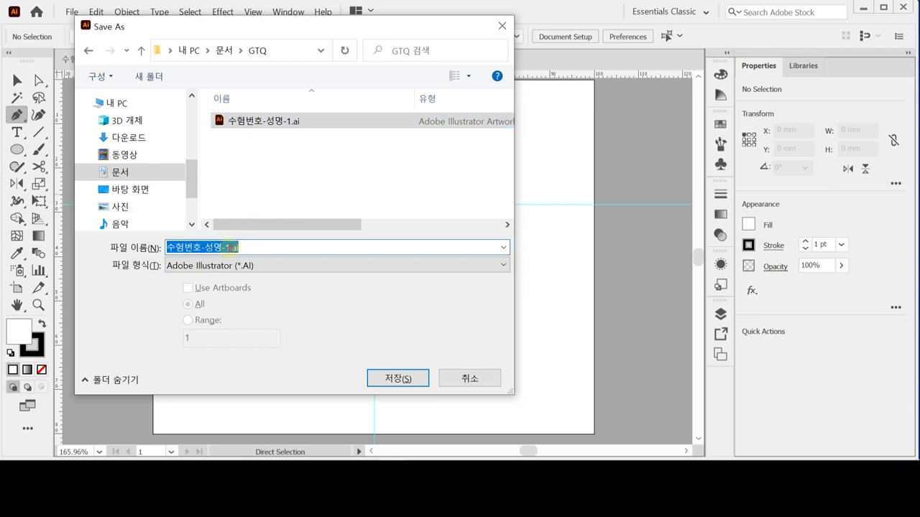
double_click(227, 247)
text(2)
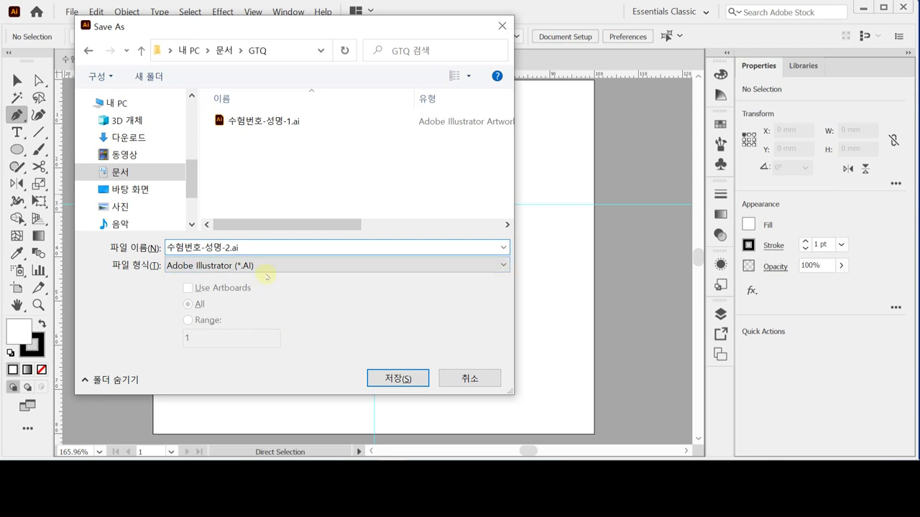
click(393, 379)
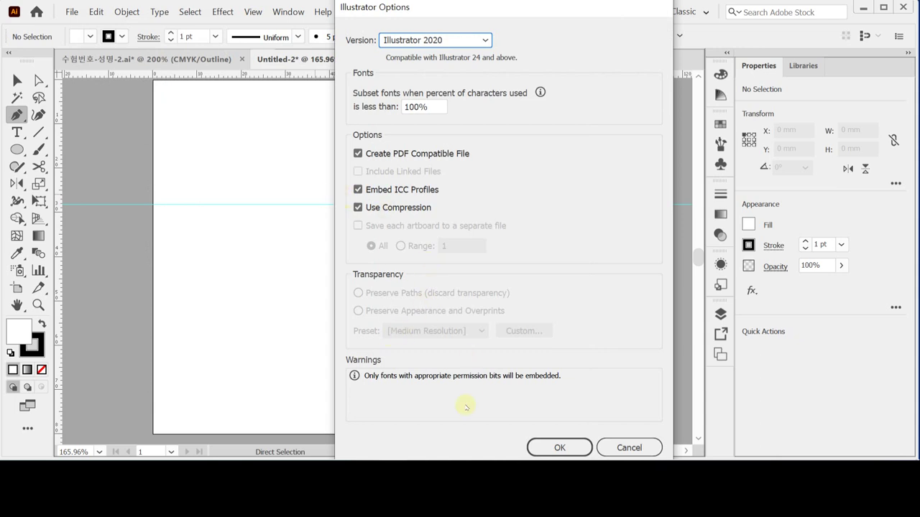
click(546, 450)
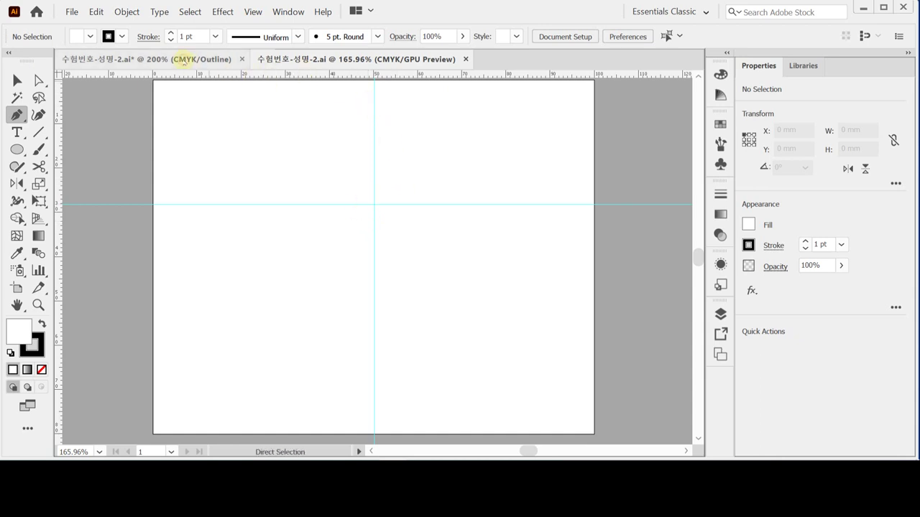
Step: In the JEWELRY outline document, trace the bottle's left neck and shoulder with the Pen tool from the centre guide to about X 17, Y 36 mm
click(183, 59)
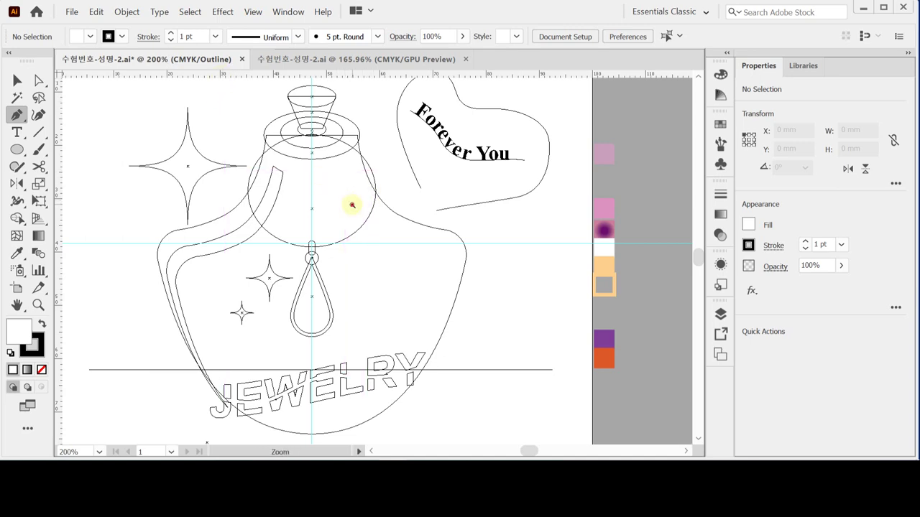
key(ctrl+plus)
drag(380, 197, 324, 118)
key(ctrl+minus)
click(17, 115)
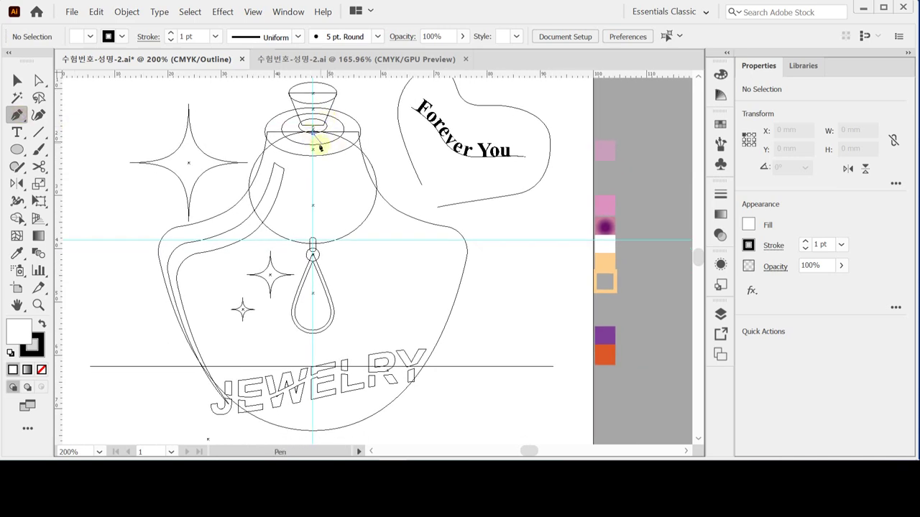
click(313, 133)
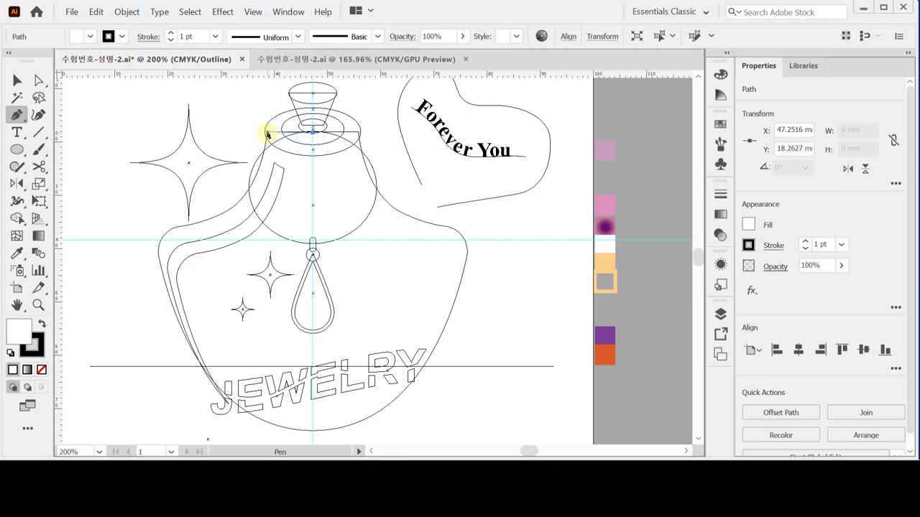
click(266, 133)
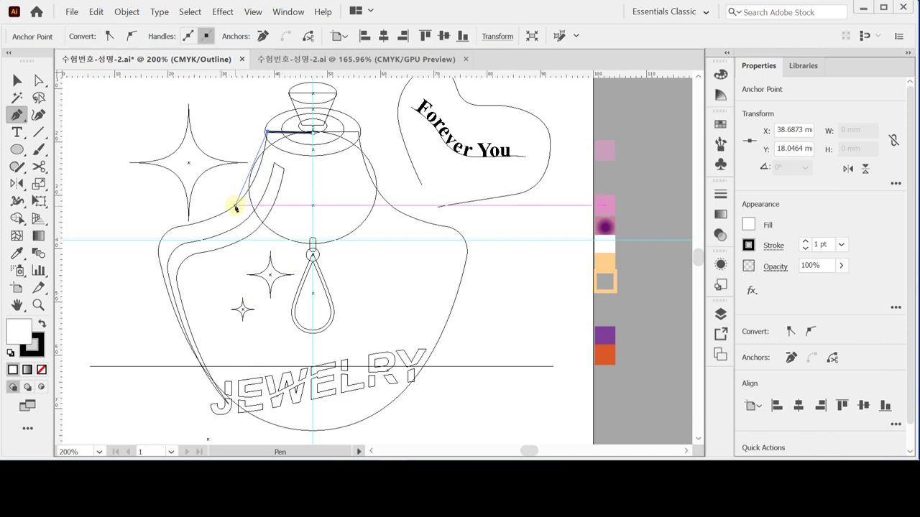
drag(236, 207, 204, 232)
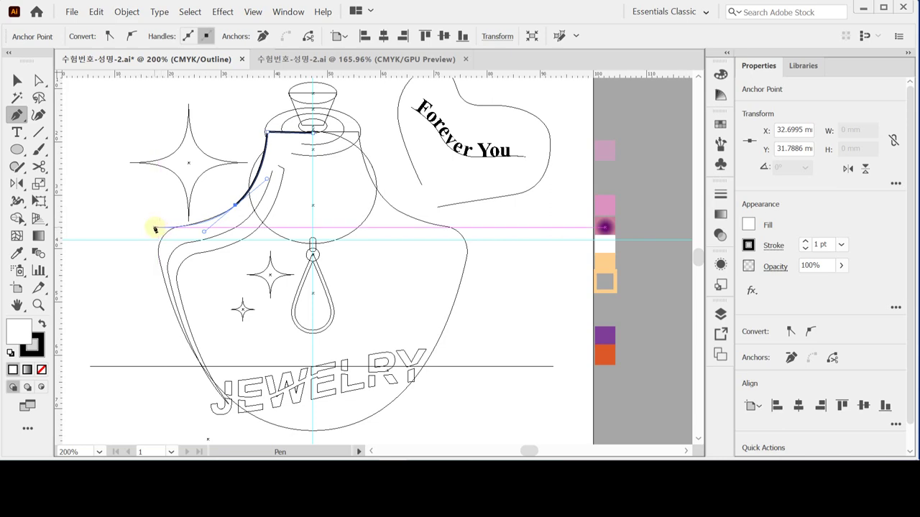
click(155, 228)
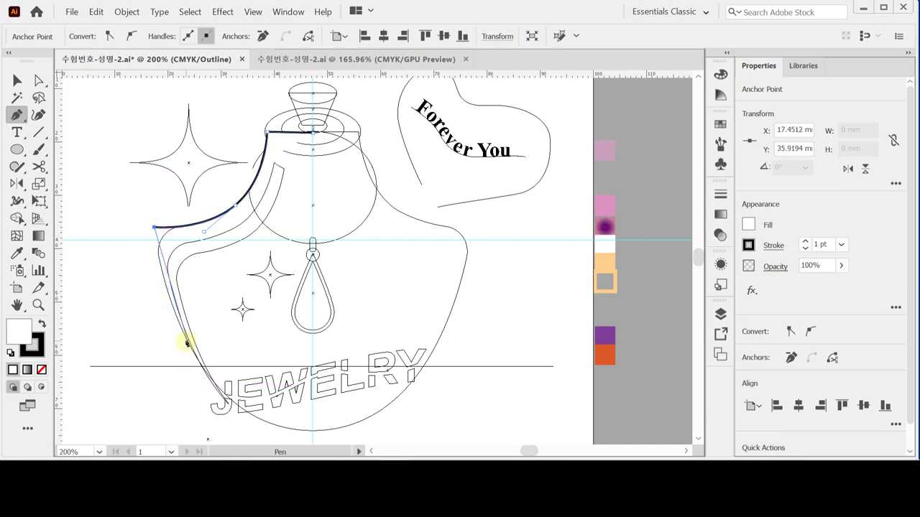
drag(187, 343, 229, 383)
scroll(230, 383, down, 2)
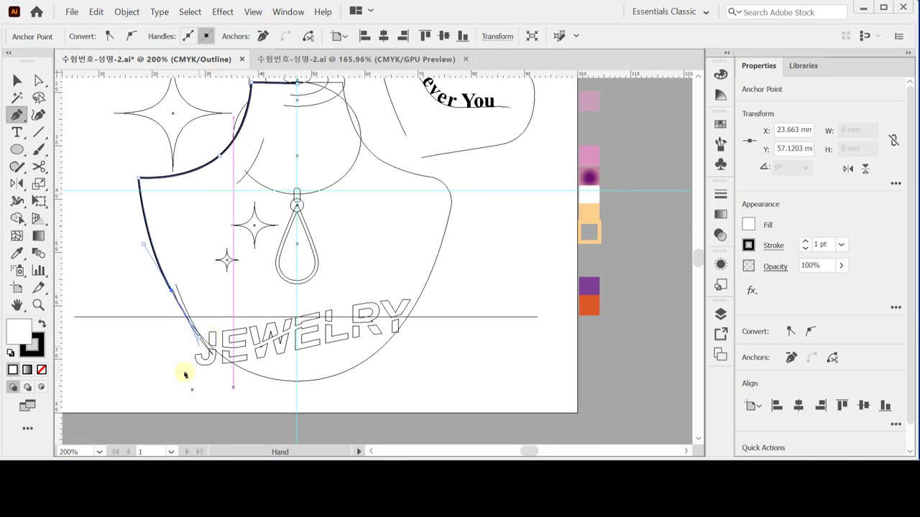
drag(295, 382, 365, 381)
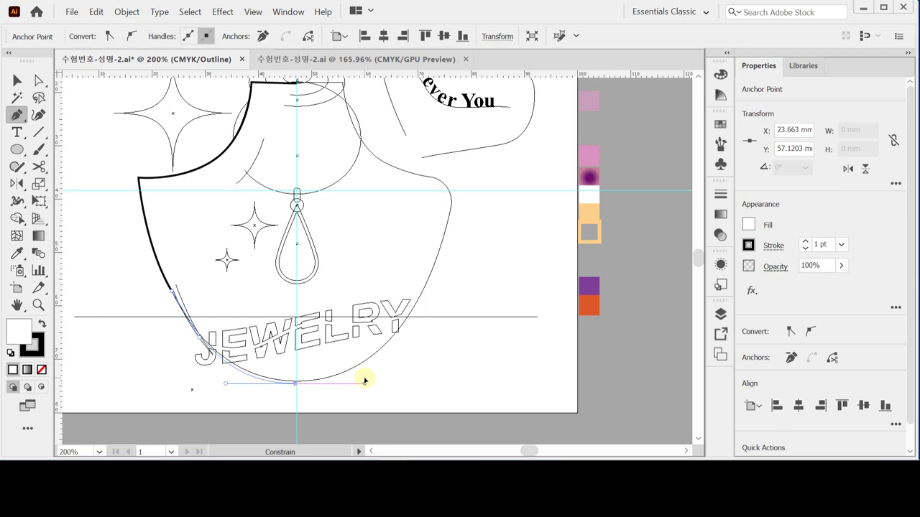
drag(365, 382, 366, 379)
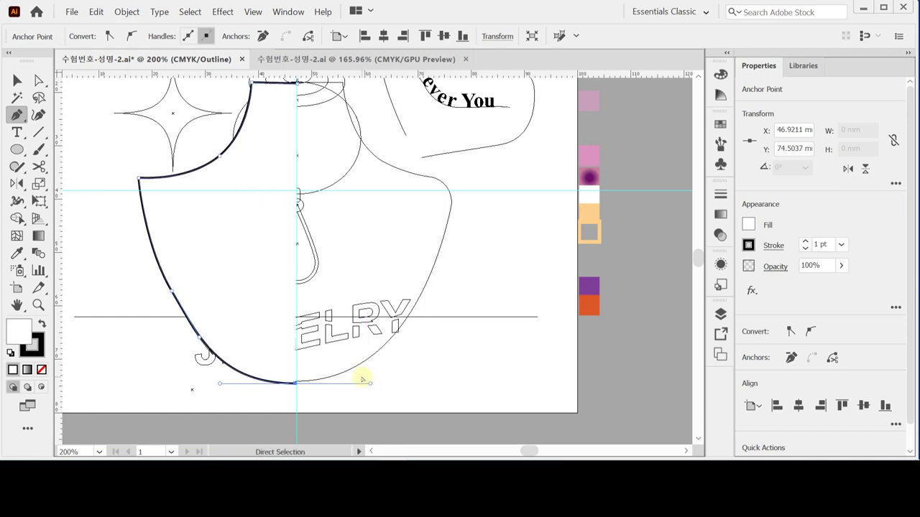
key(ctrl+z)
key(ctrl+z)
key(ctrl+z)
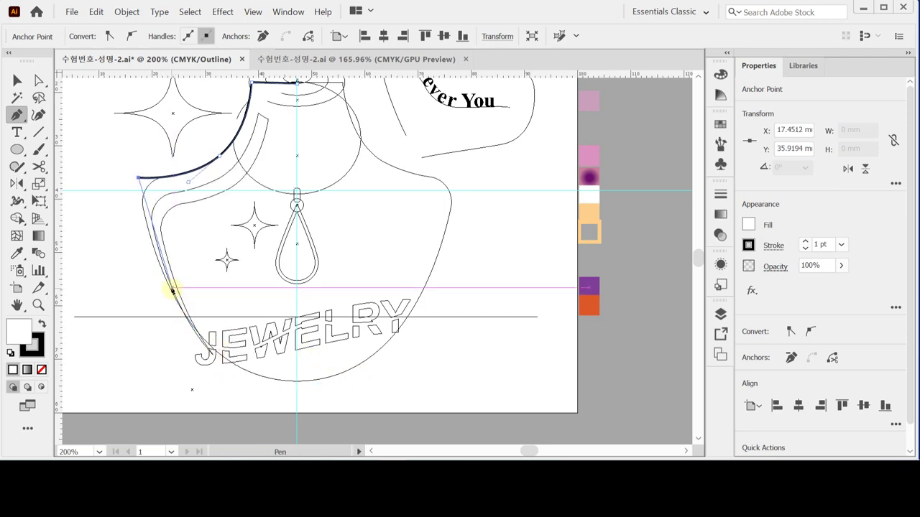
Step: Trace the bottle's lower left side through about X 24, Y 56 mm to the base at X 47, Y 74 mm and close the path with a straight centre edge
drag(172, 289, 204, 352)
click(296, 383)
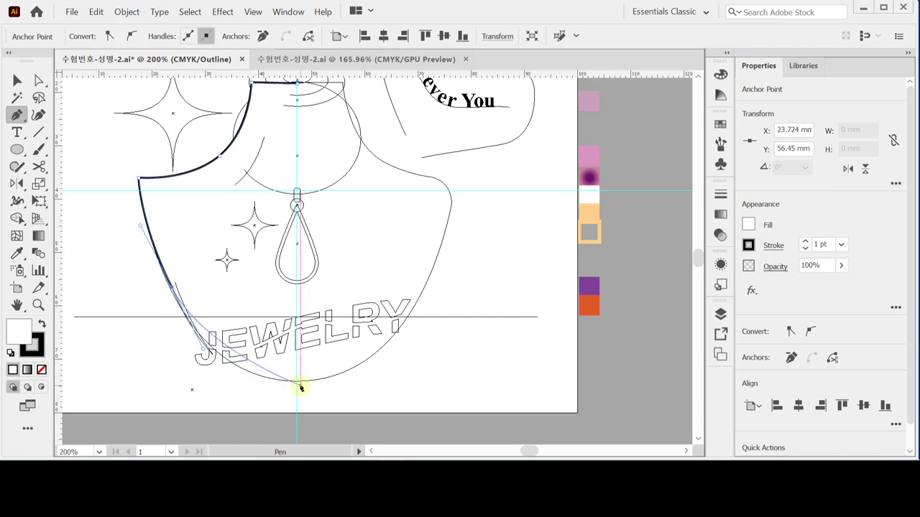
drag(296, 387, 323, 386)
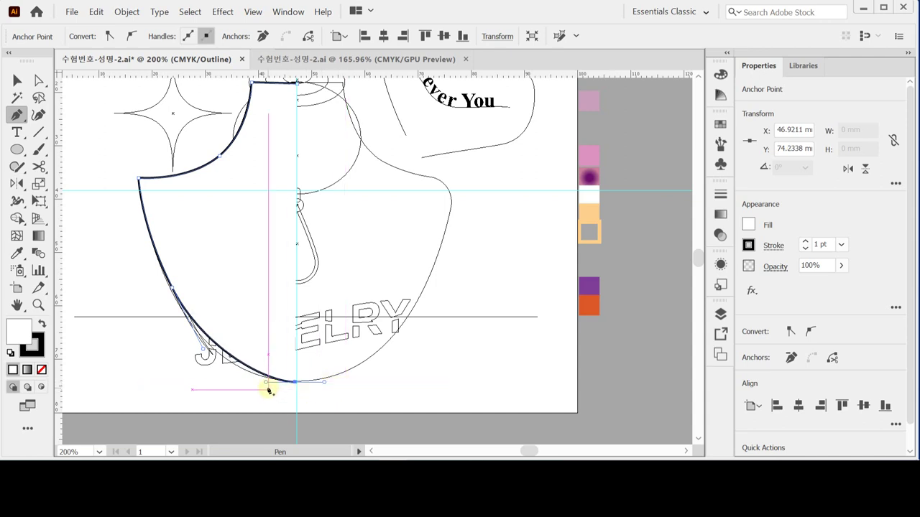
key(ctrl)
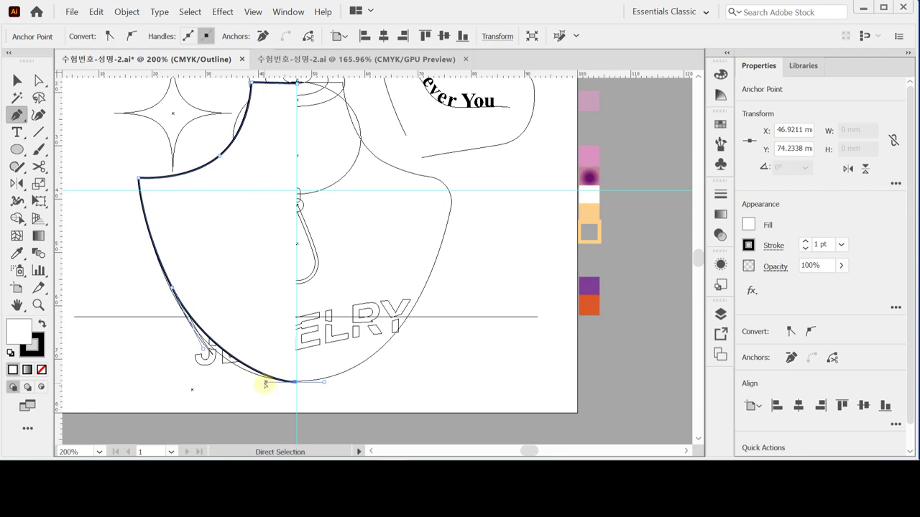
drag(265, 383, 241, 382)
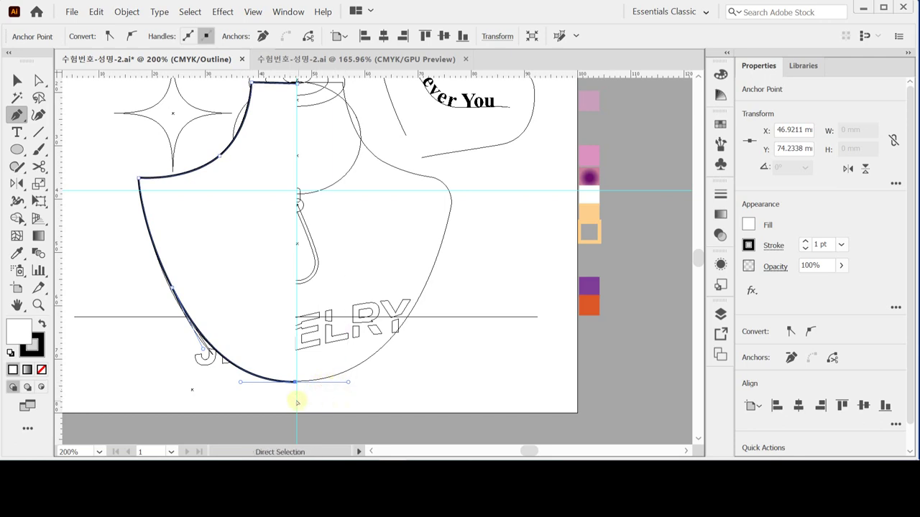
click(294, 389)
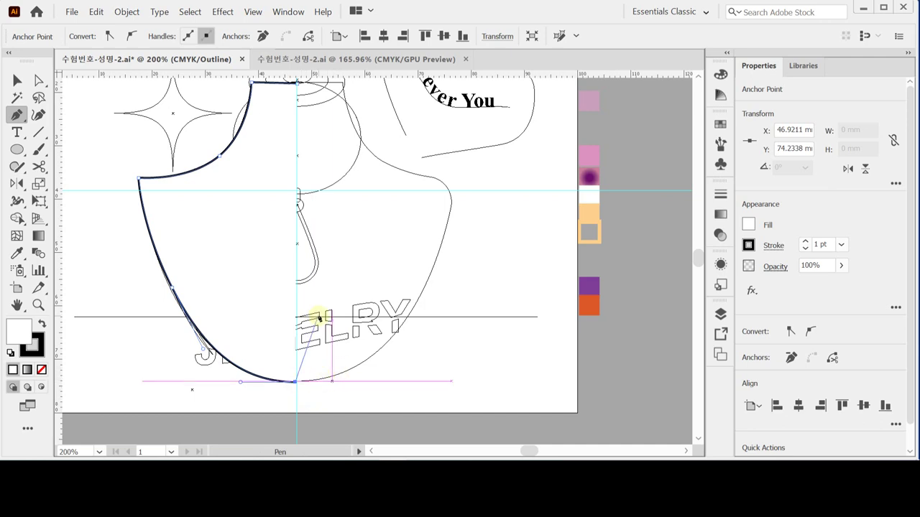
click(296, 84)
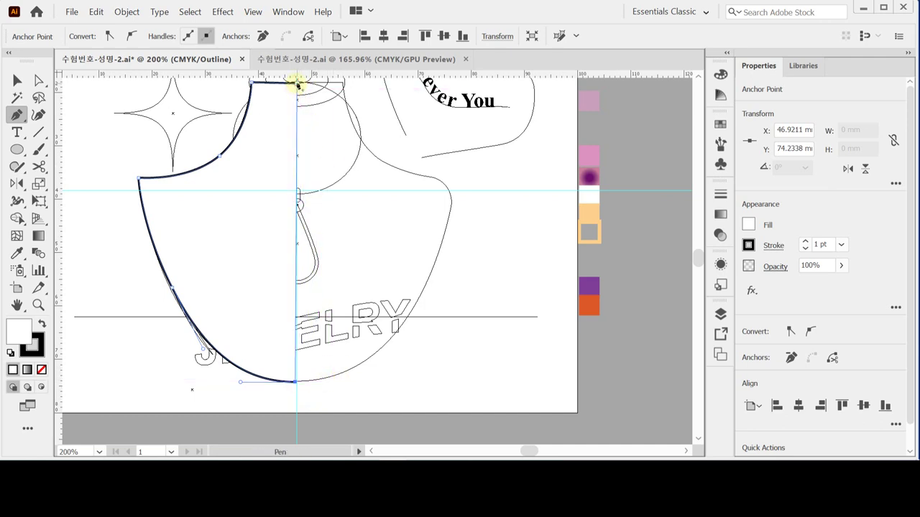
Step: Select only the top and bottom anchor points on the half bottle's centre edge
drag(287, 148, 278, 181)
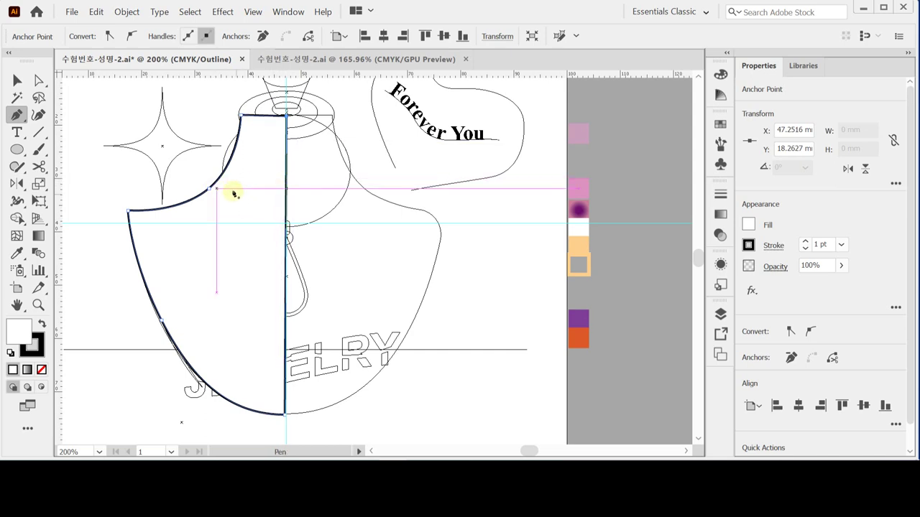
click(38, 80)
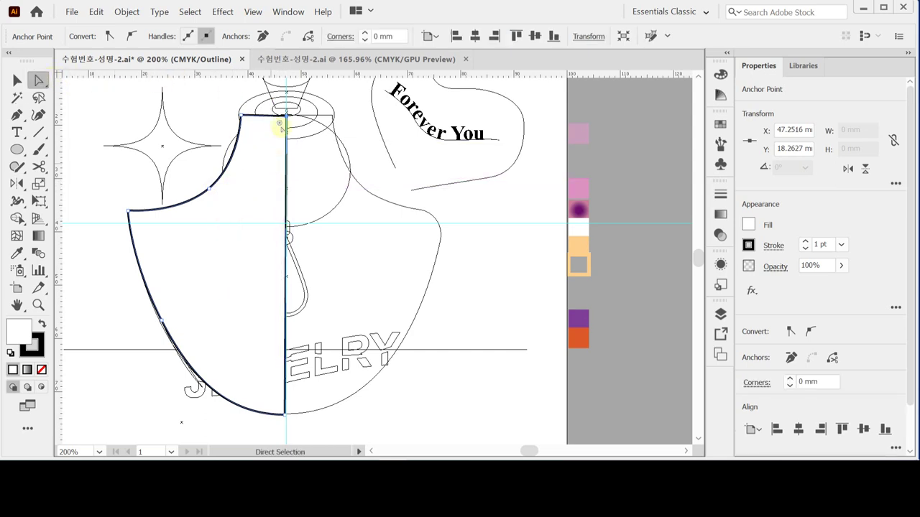
drag(279, 105, 304, 421)
click(274, 107)
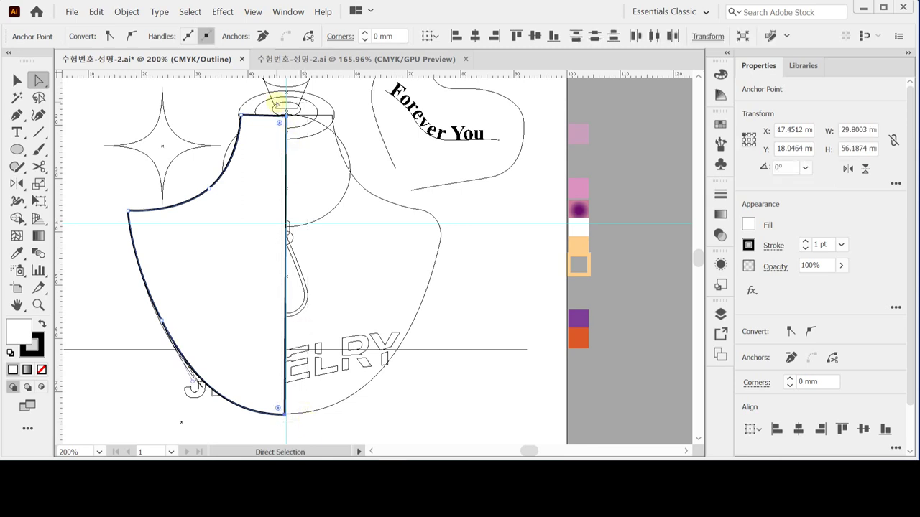
drag(277, 105, 305, 429)
right_click(345, 193)
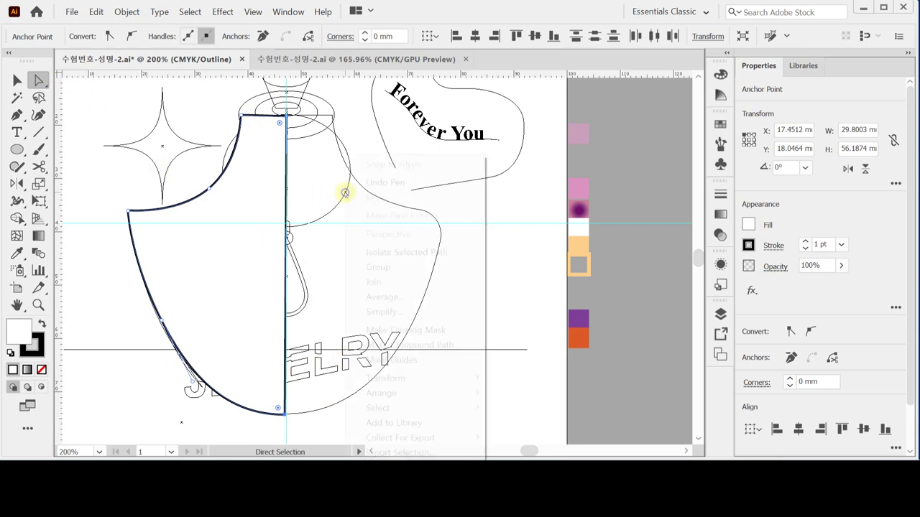
click(417, 310)
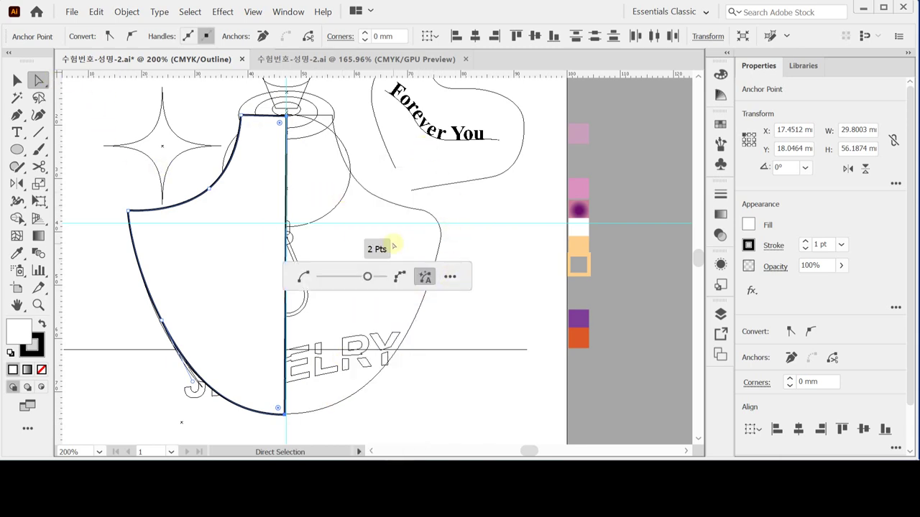
key(Return)
Step: Align the two selected centre-edge anchor points with Average along the Vertical axis
right_click(302, 149)
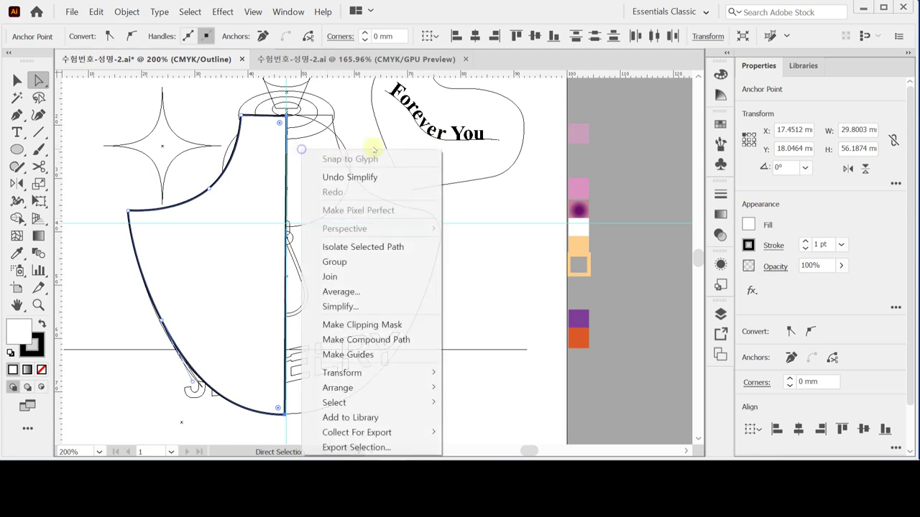
click(385, 292)
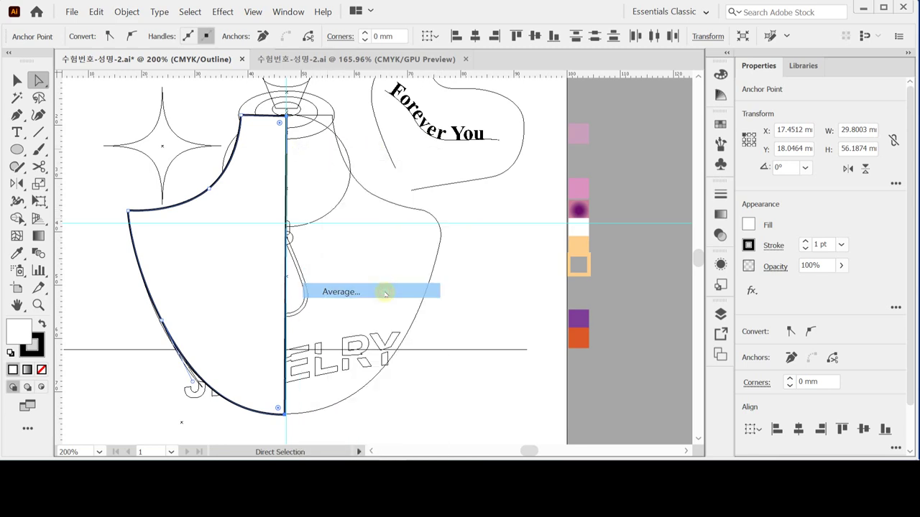
drag(201, 122, 423, 135)
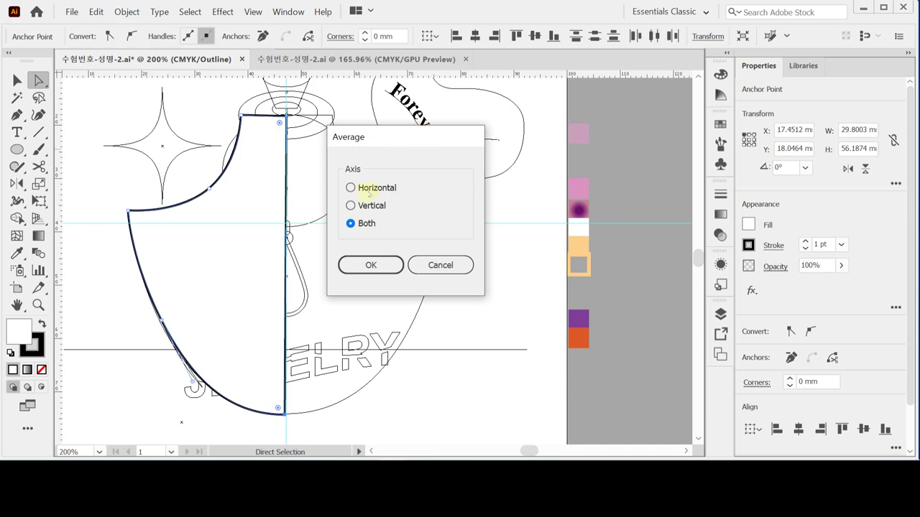
click(359, 205)
click(371, 265)
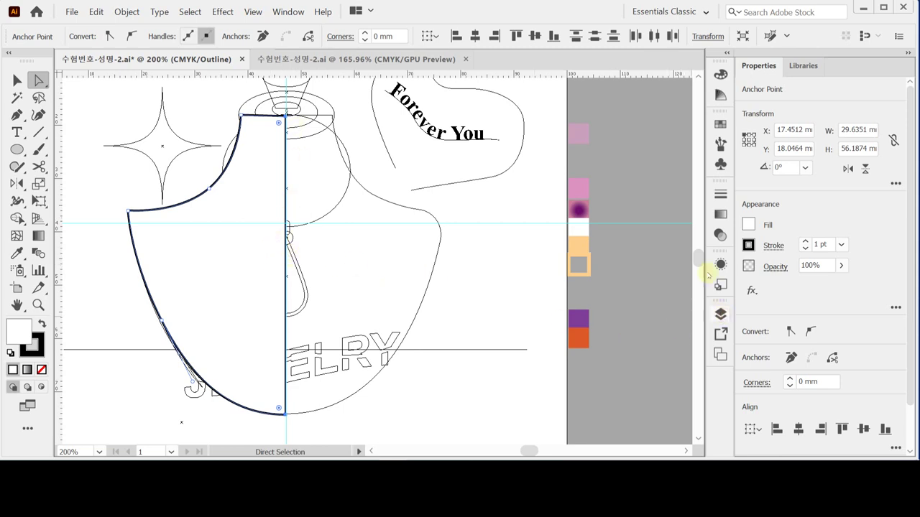
Step: Hide the locked lower Layer 1 that holds the reference artwork
click(720, 314)
click(543, 340)
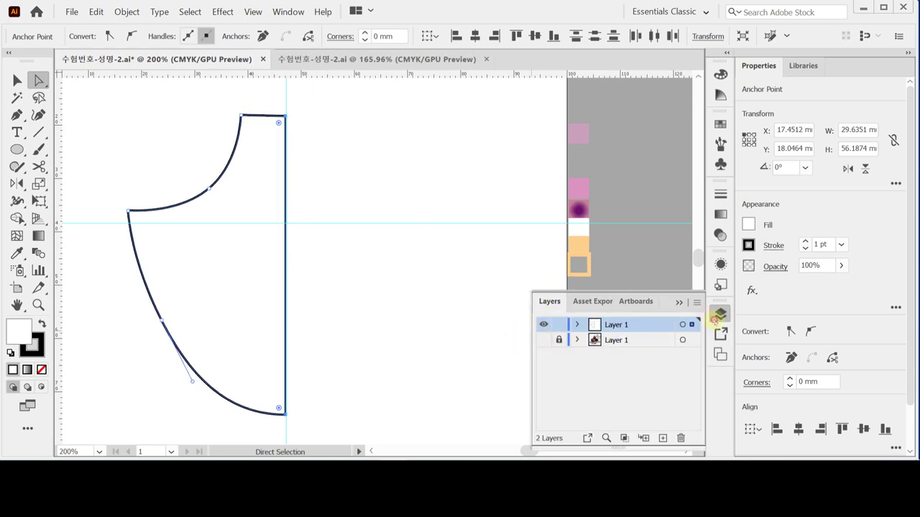
click(715, 319)
Step: Select the whole half-bottle path as one object
key(ctrl+equal)
drag(350, 180, 326, 150)
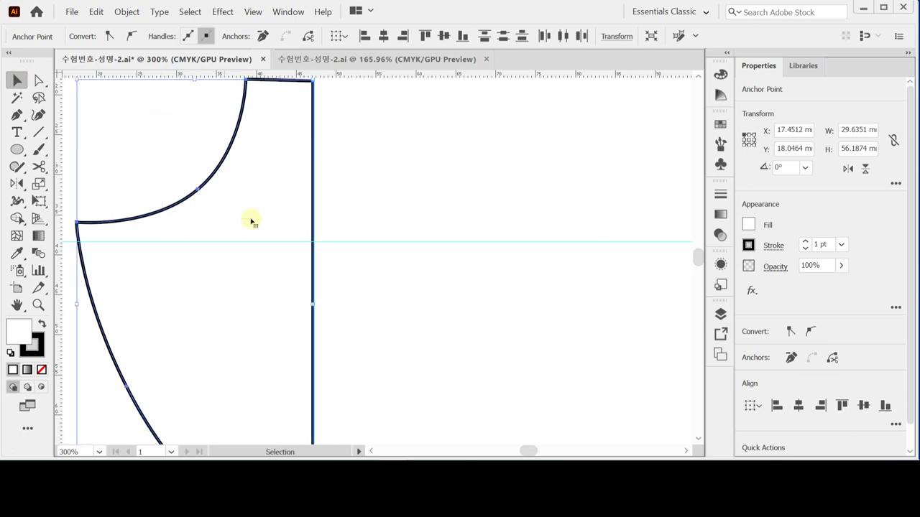
key(ctrl+a)
key(ctrl+minus)
drag(322, 236, 252, 198)
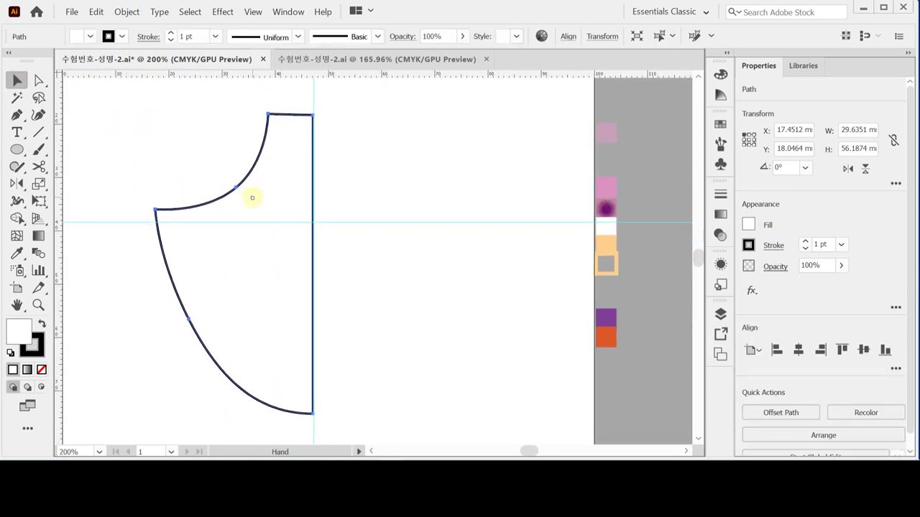
key(space)
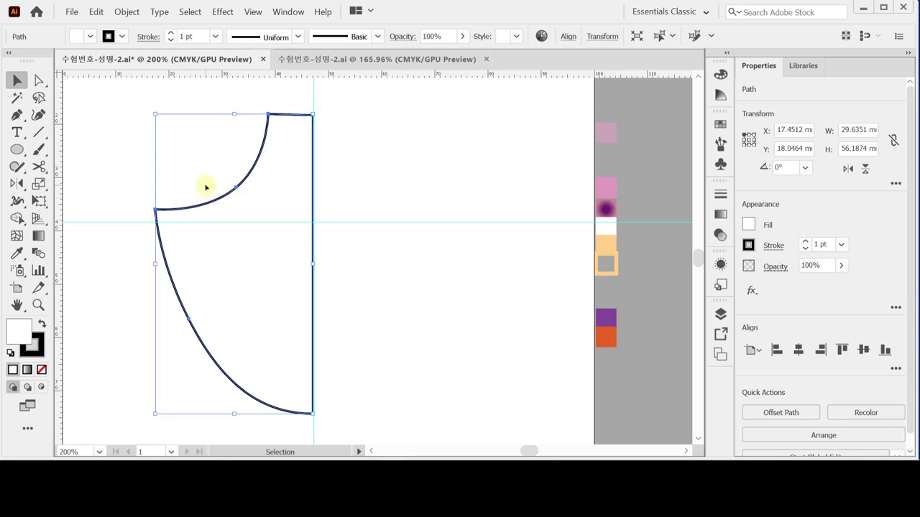
click(17, 184)
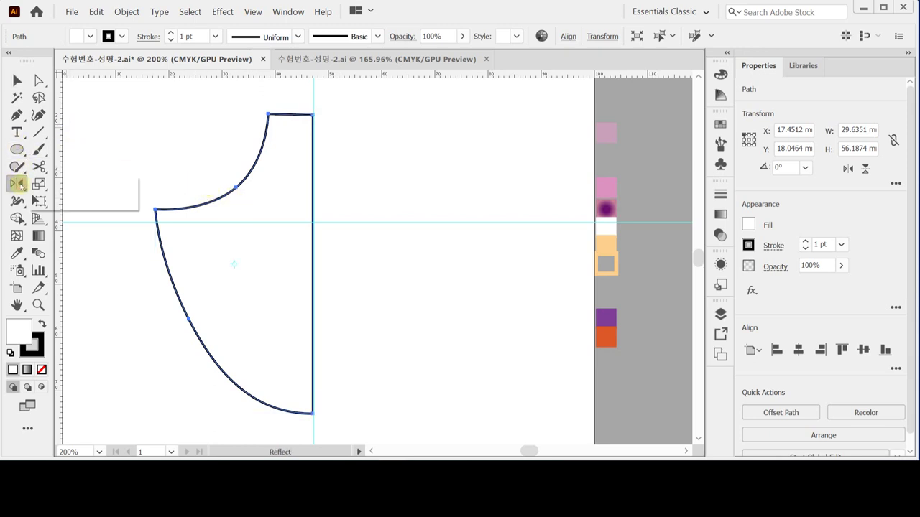
drag(18, 184, 51, 201)
double_click(11, 184)
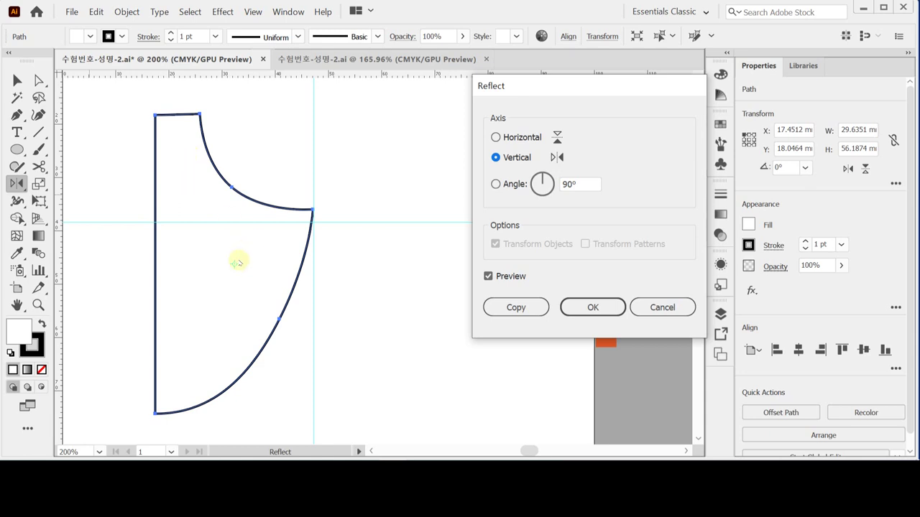
key(Return)
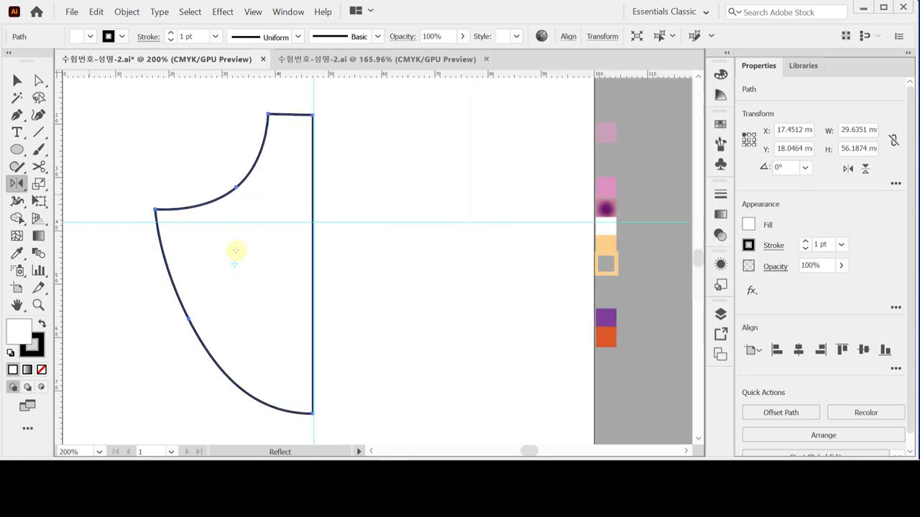
Step: Reflect a copy of the half bottle on the Vertical axis about the centre guide
alt+click(313, 100)
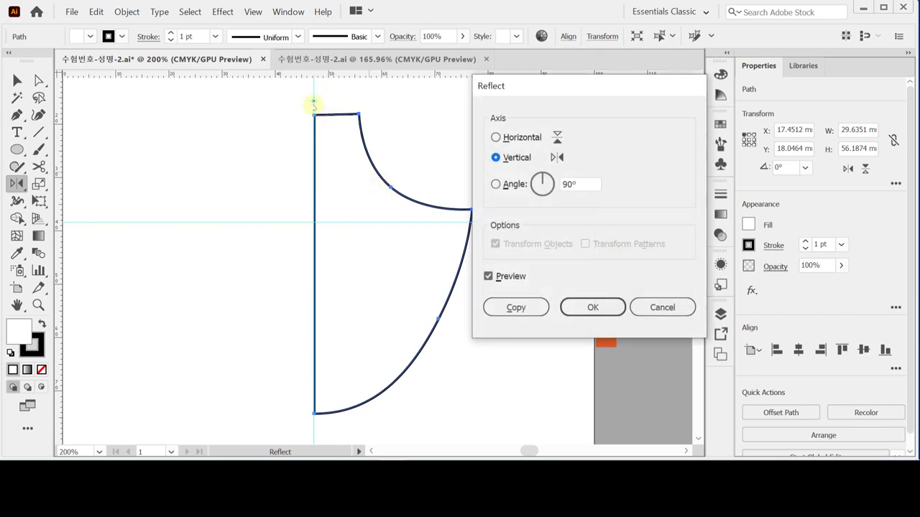
drag(490, 88, 460, 97)
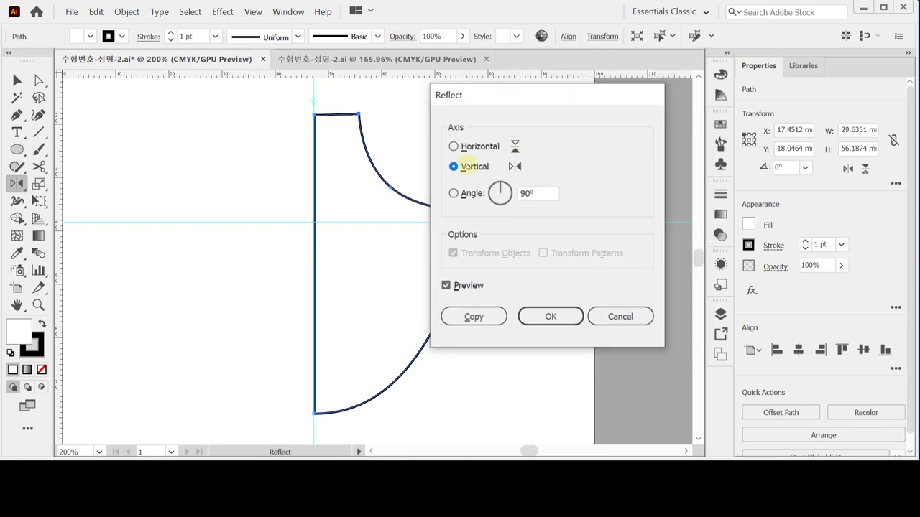
click(472, 321)
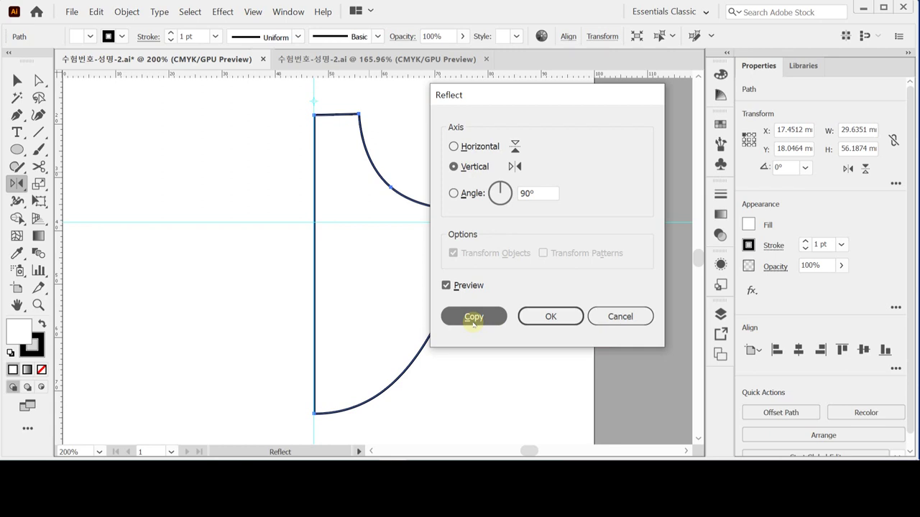
click(473, 321)
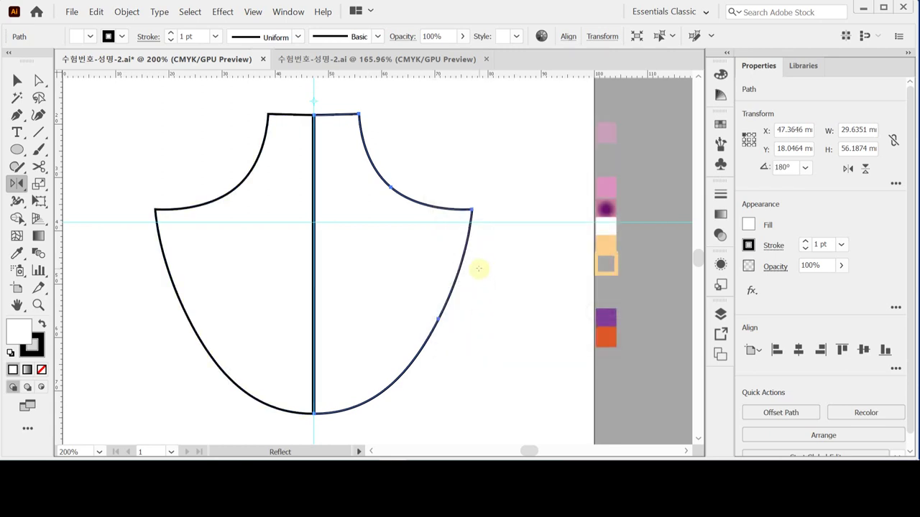
Step: Hide the guides and check the seam between the two bottle halves in outline view
key(v)
key(ctrl+y)
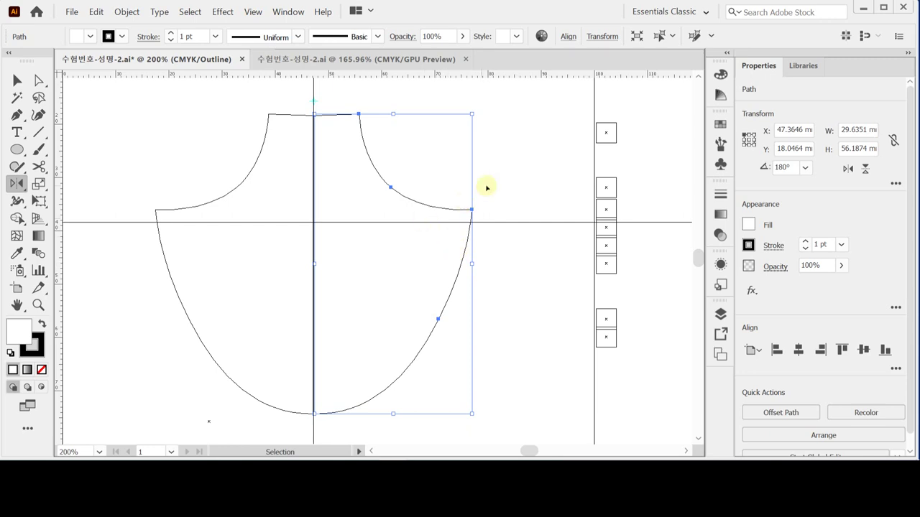
key(ctrl+shift+a)
key(ctrl+y)
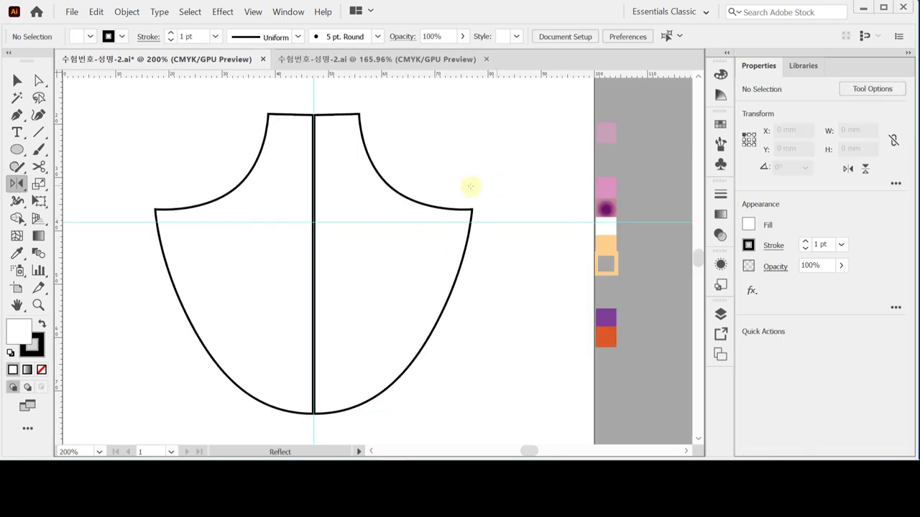
key(ctrl+semicolon)
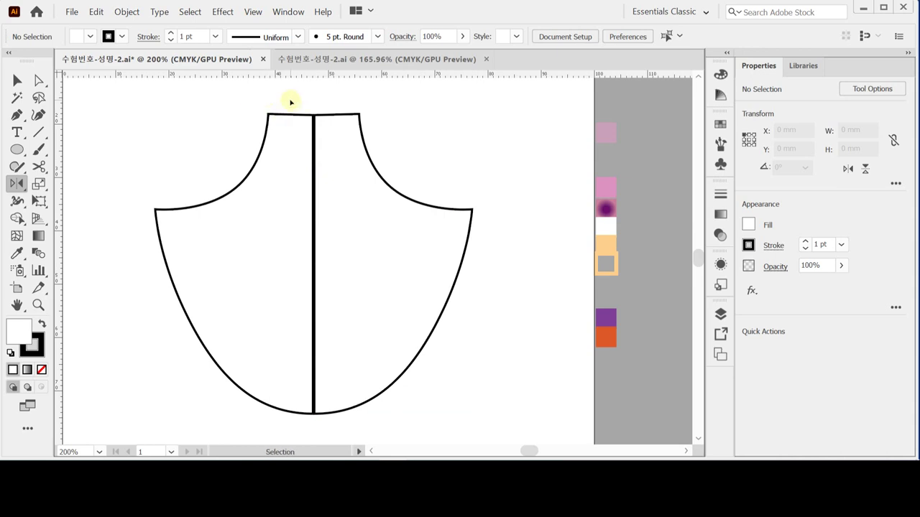
ctrl+click(332, 162)
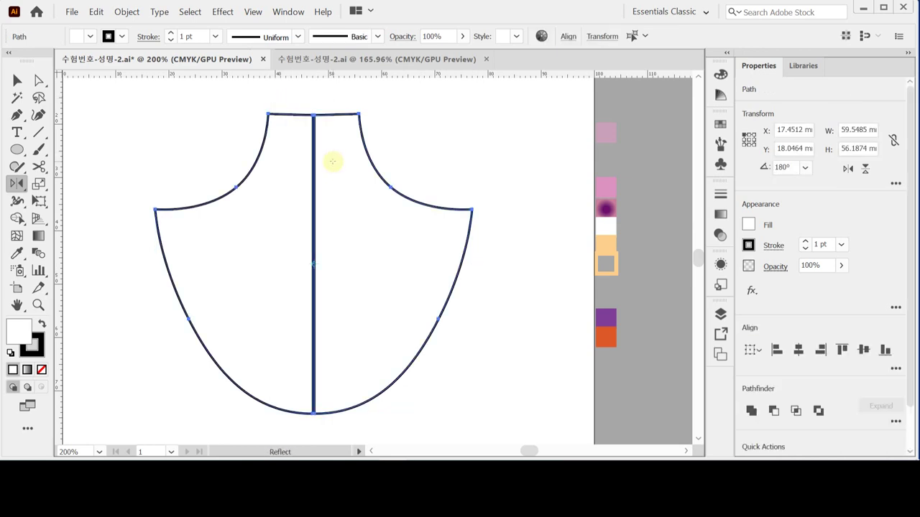
key(ctrl+y)
key(ctrl+y)
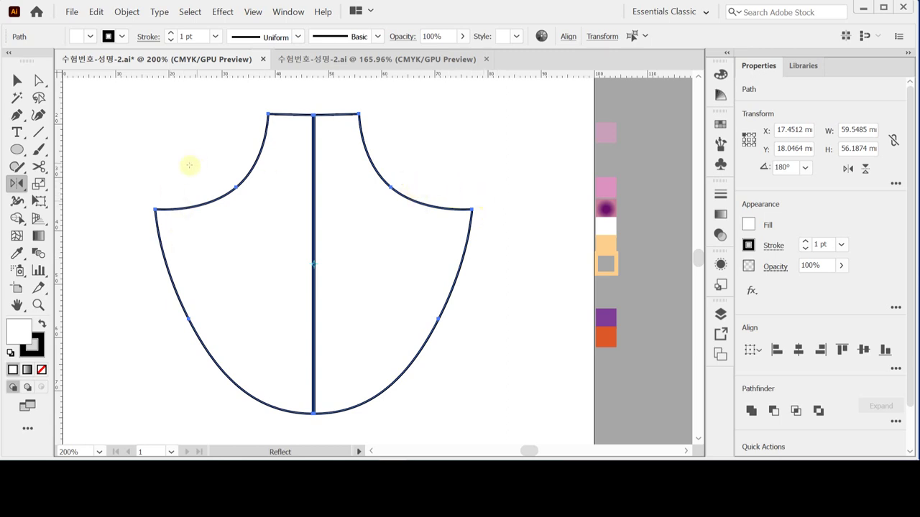
Step: Delete the mirrored right half of the bottle
key(v)
ctrl+click(400, 236)
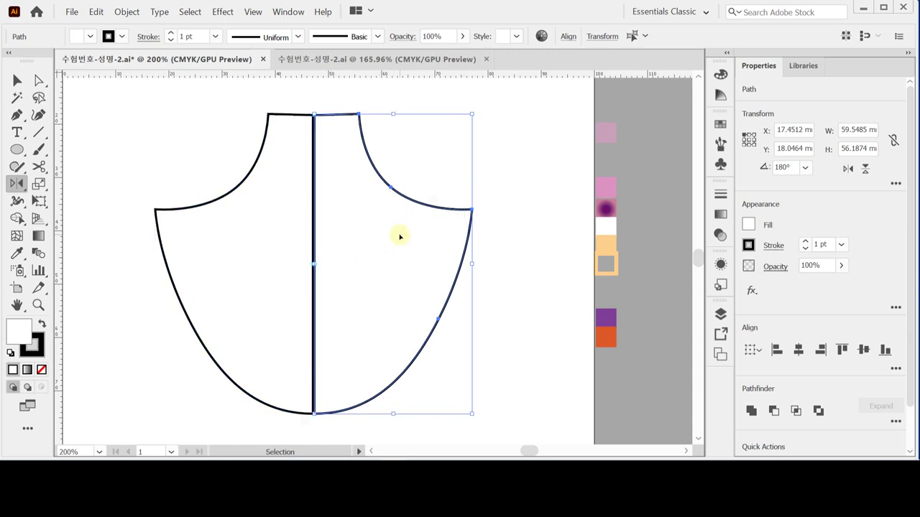
key(Delete)
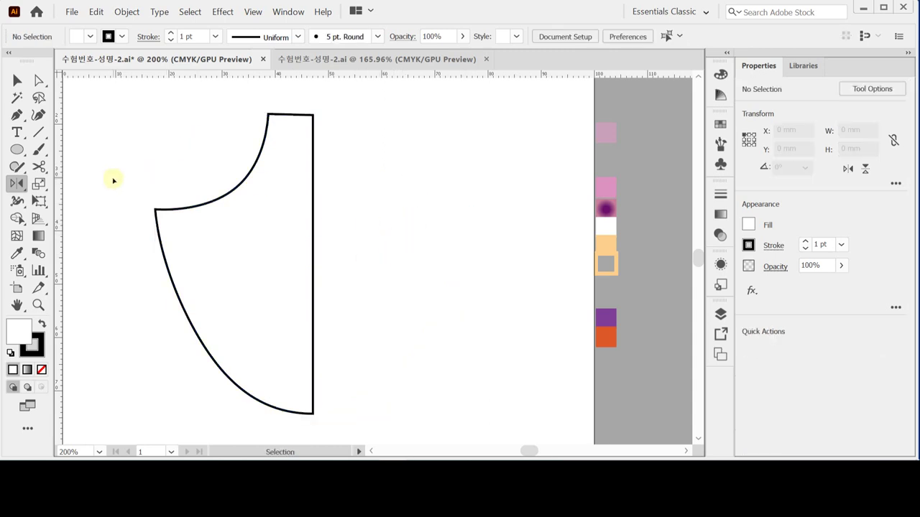
Step: Try rounding all the corners of the half bottle together with its whole path selected
drag(114, 177, 195, 255)
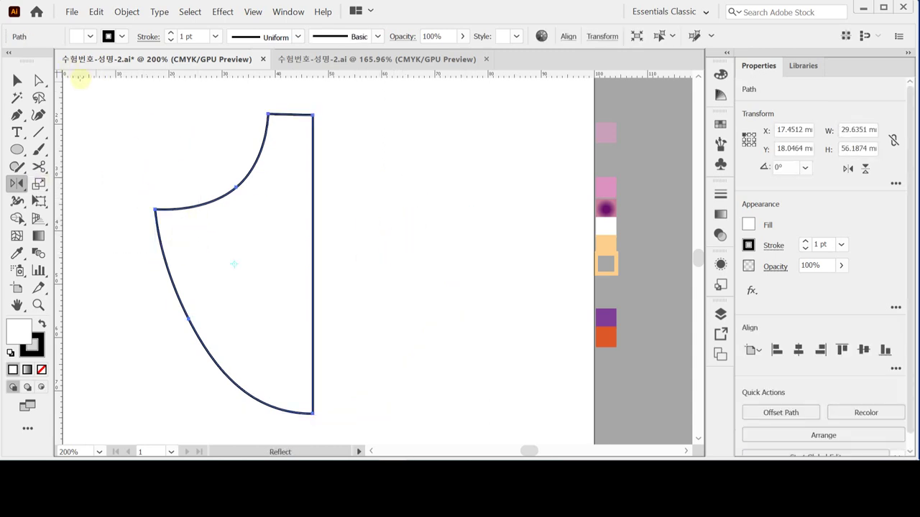
click(39, 80)
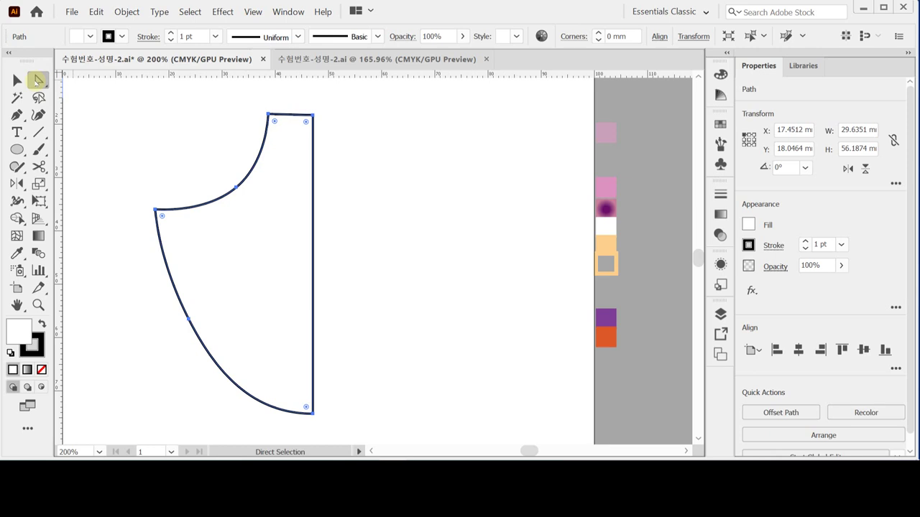
click(268, 114)
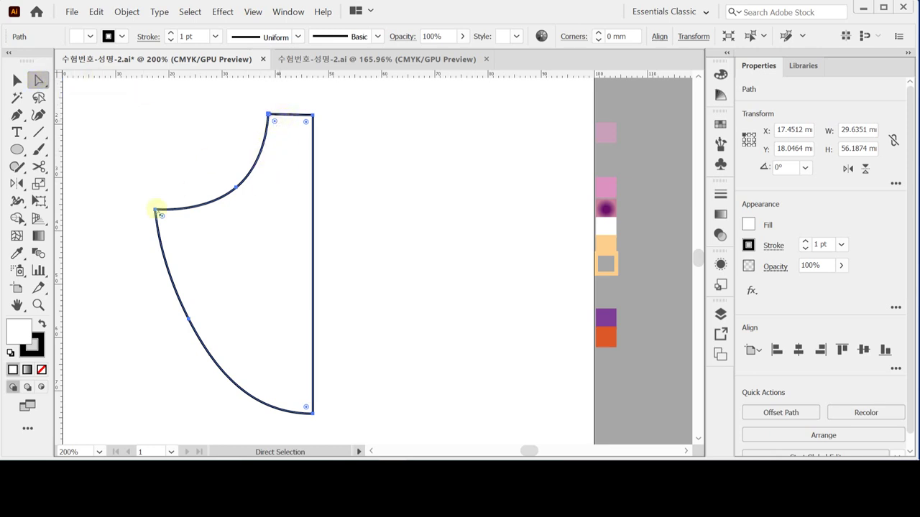
shift+click(156, 210)
drag(162, 218, 173, 225)
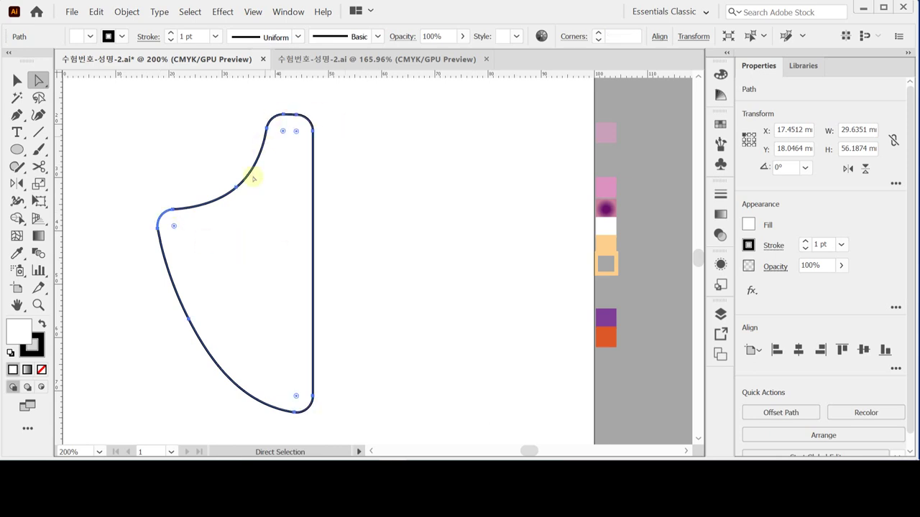
key(ctrl+z)
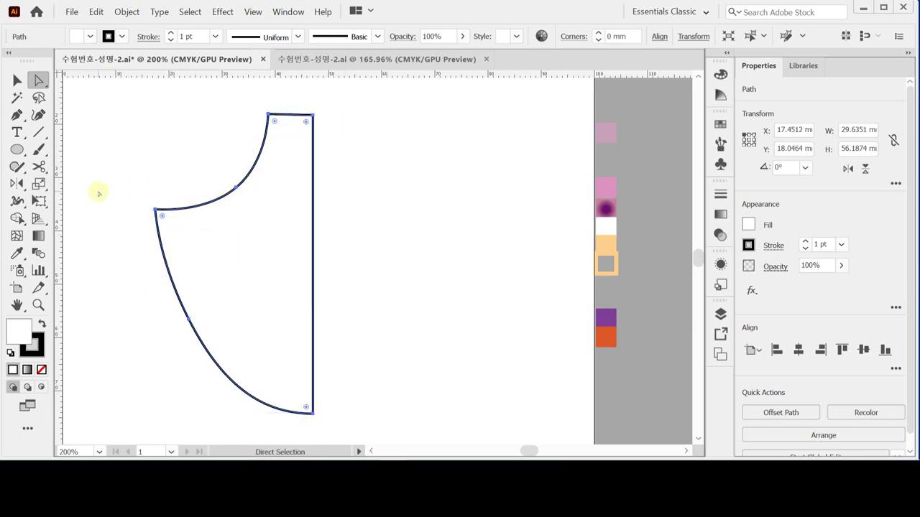
Step: Round only the outer shoulder corner of the half bottle to a radius of about 3 mm
drag(109, 153, 177, 238)
drag(124, 184, 190, 256)
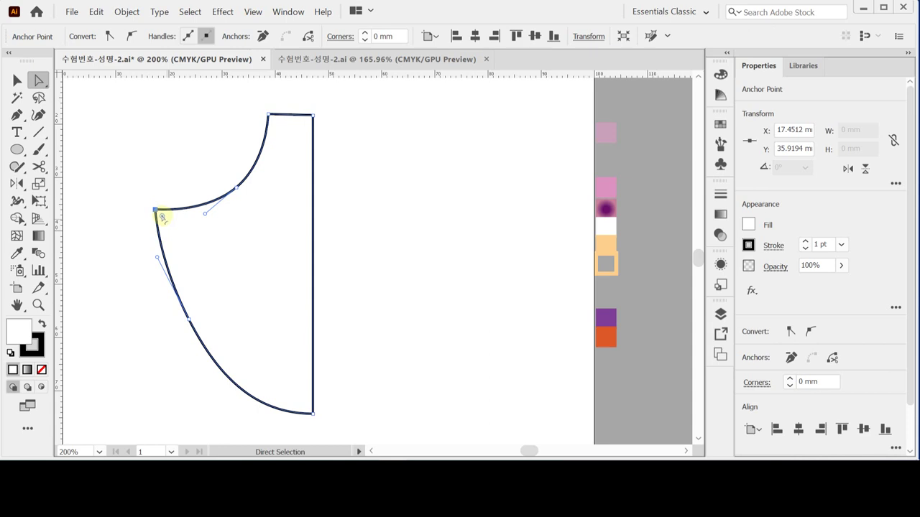
drag(163, 217, 173, 227)
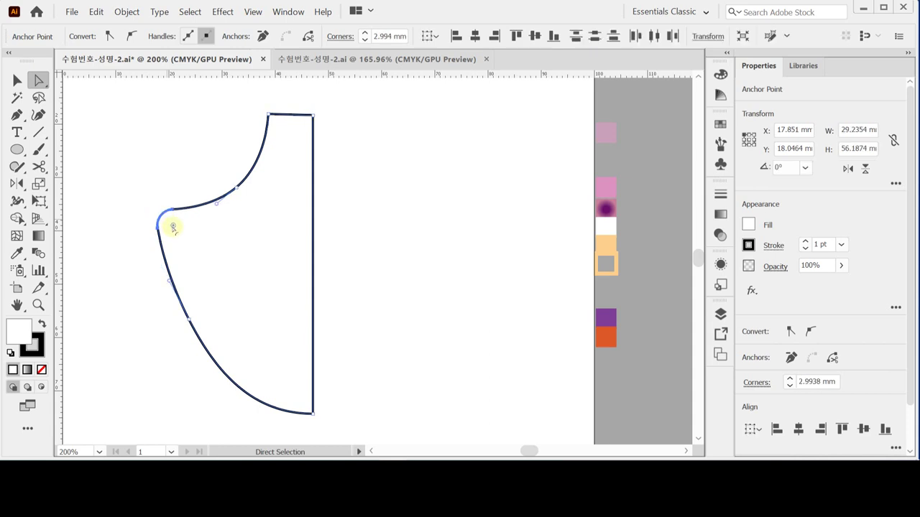
Step: Examine the corner style, radius and rounding options of the rounded shoulder corner and cancel without changes
double_click(173, 227)
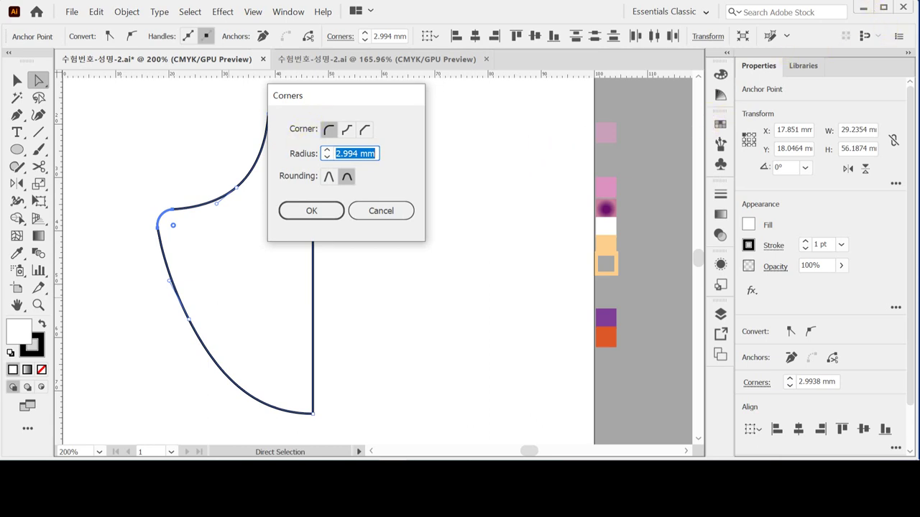
click(833, 18)
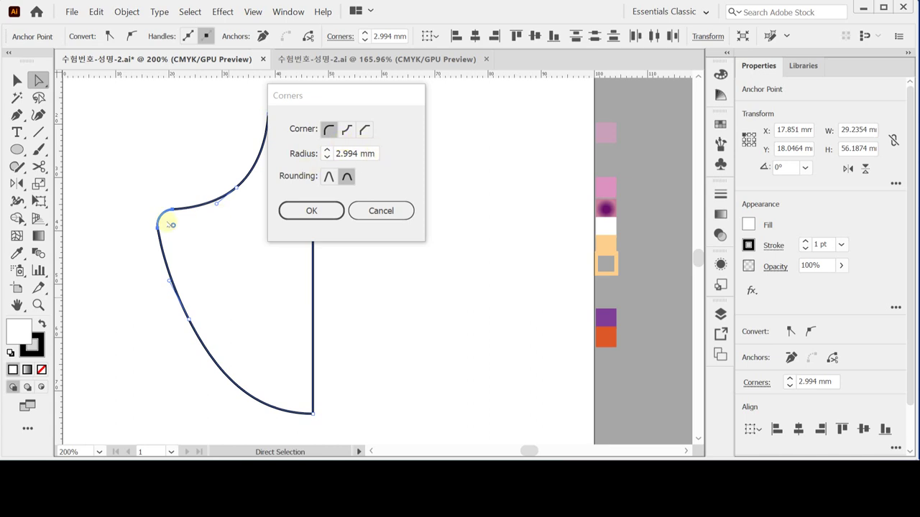
click(360, 210)
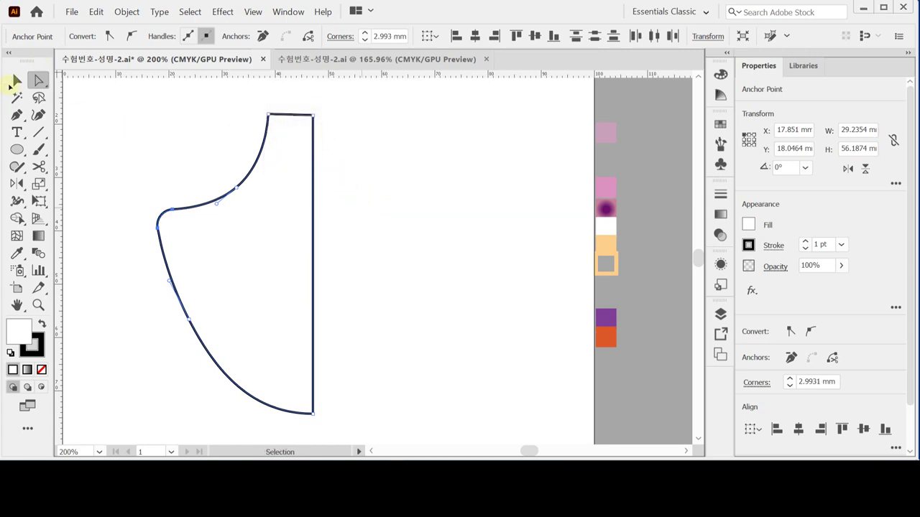
Step: Save the document and deselect the half-bottle path
click(13, 81)
click(273, 219)
key(ctrl+s)
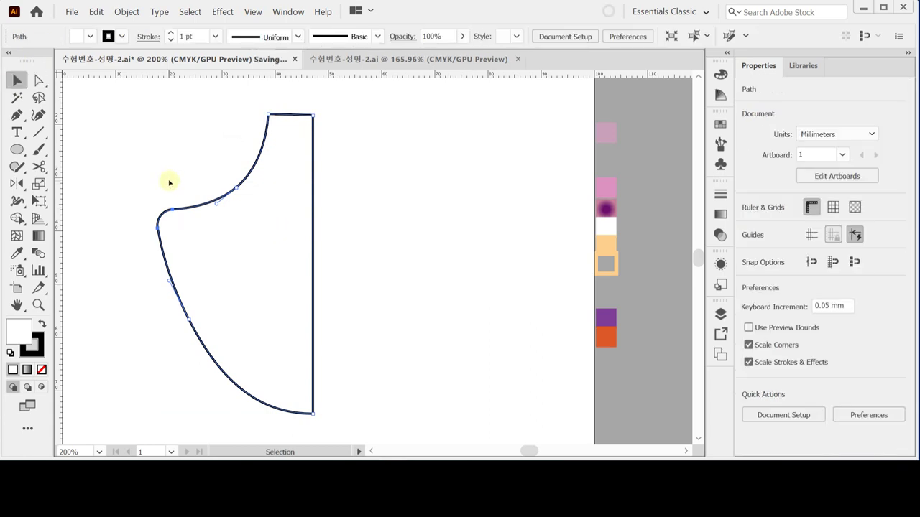
click(172, 199)
Step: Show the guides and reflect a copy of the rounded half bottle on the Vertical axis about the centre guide
click(17, 183)
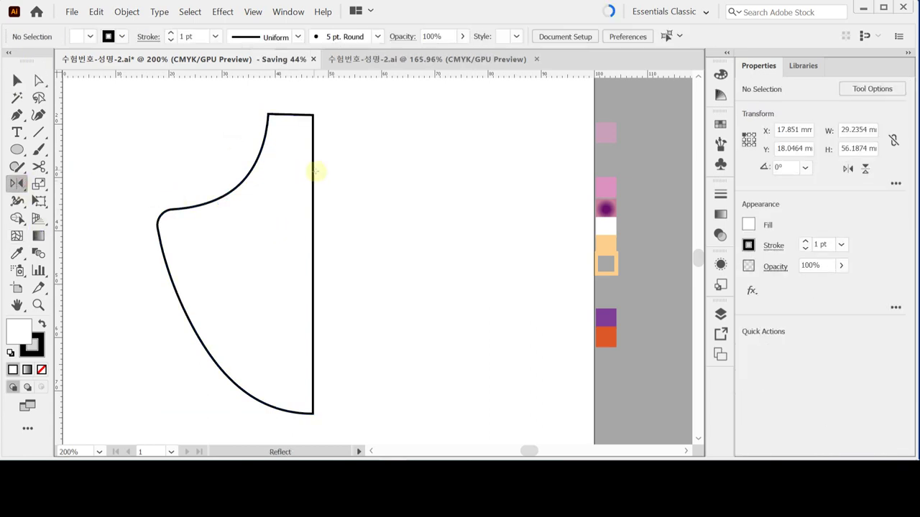
drag(162, 126, 279, 216)
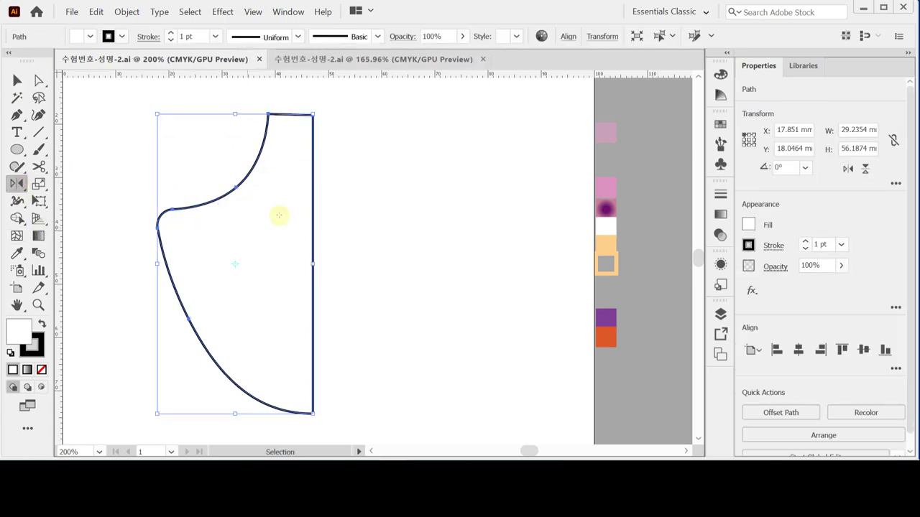
key(ctrl)
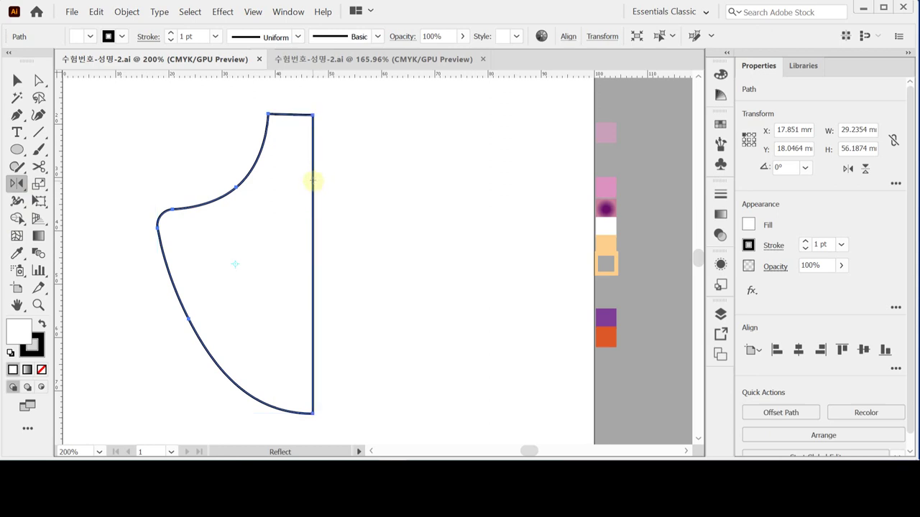
key(ctrl+apostrophe)
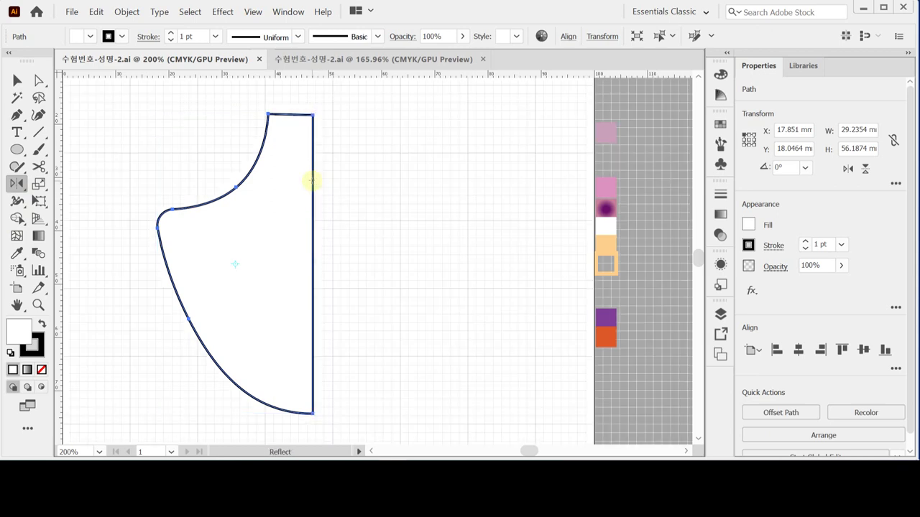
key(ctrl)
key(ctrl+apostrophe)
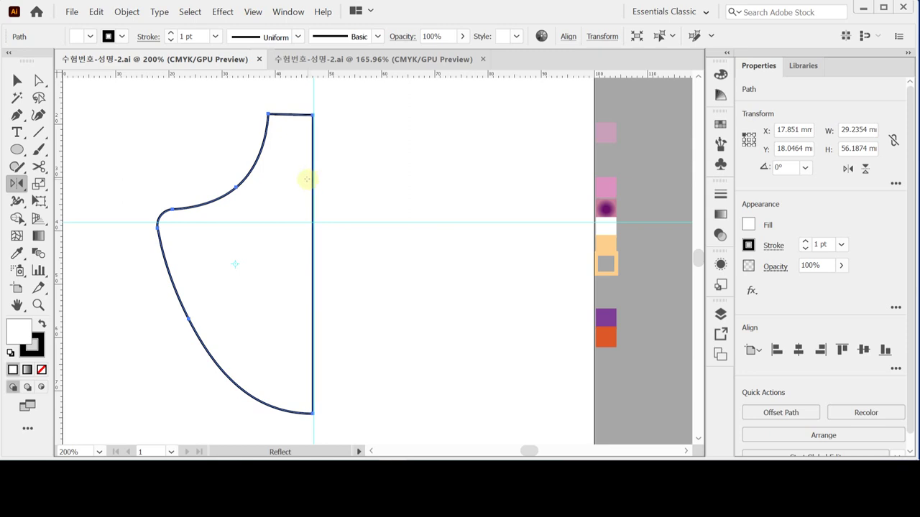
alt+click(313, 99)
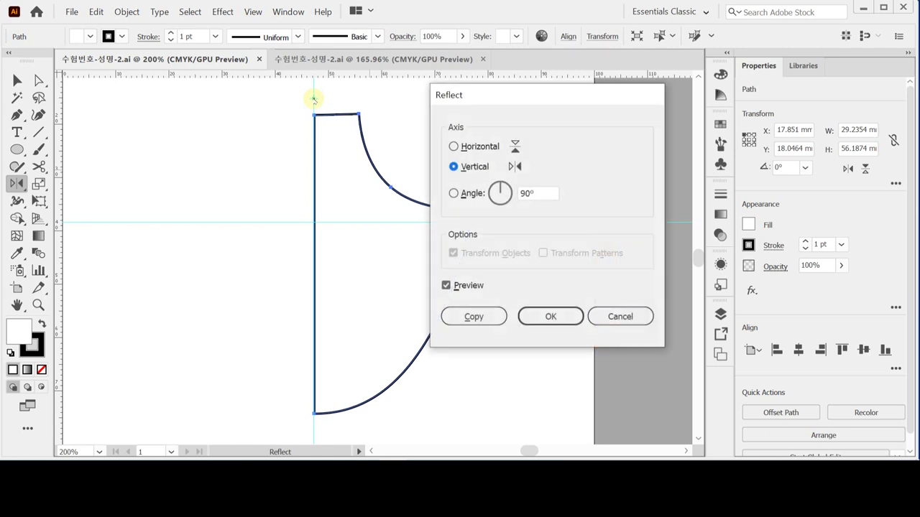
click(449, 322)
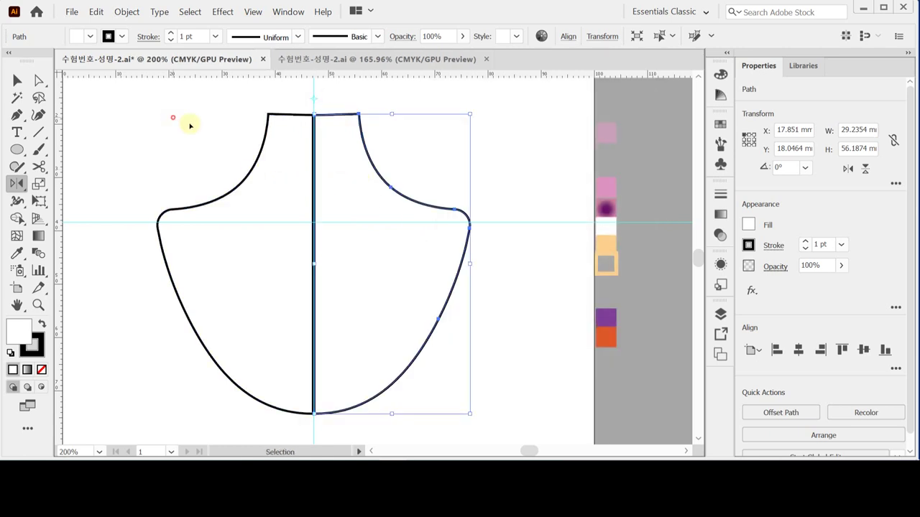
Step: Try to merge the two bottle halves into one shape with Pathfinder Unite
key(ctrl+a)
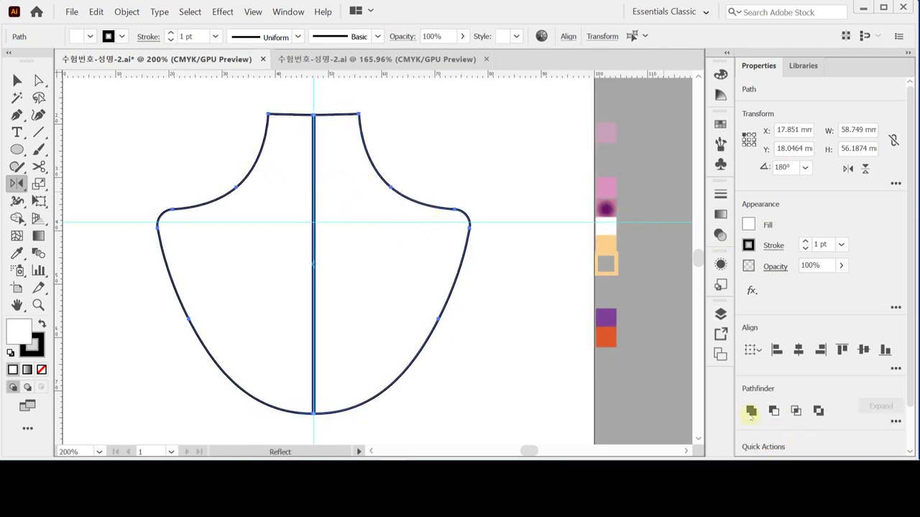
click(750, 412)
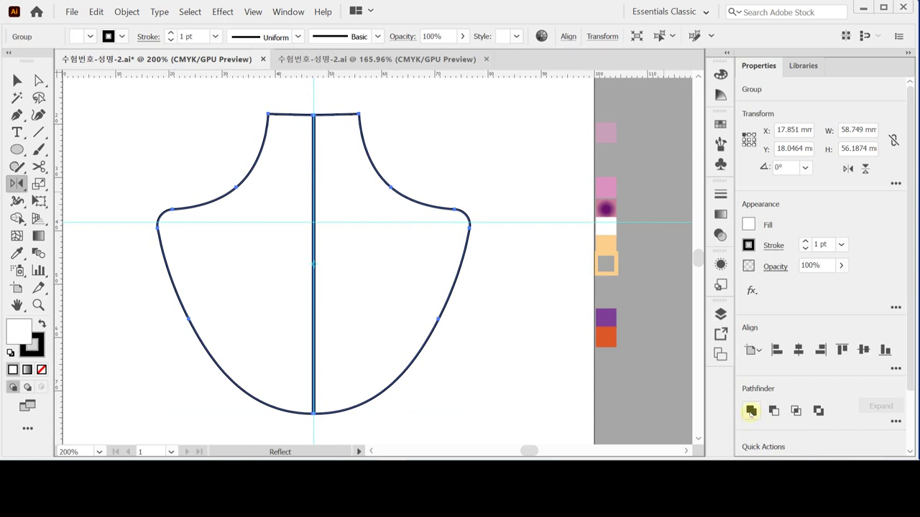
ctrl+click(292, 194)
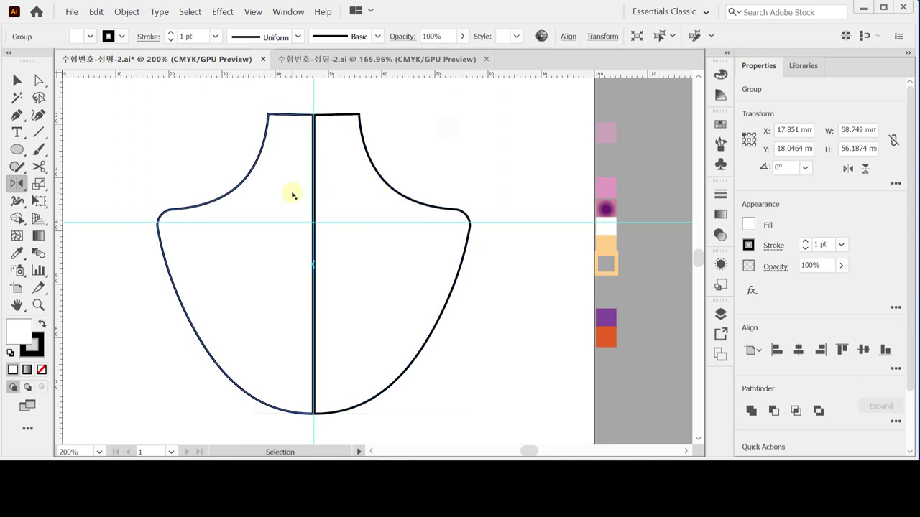
click(349, 186)
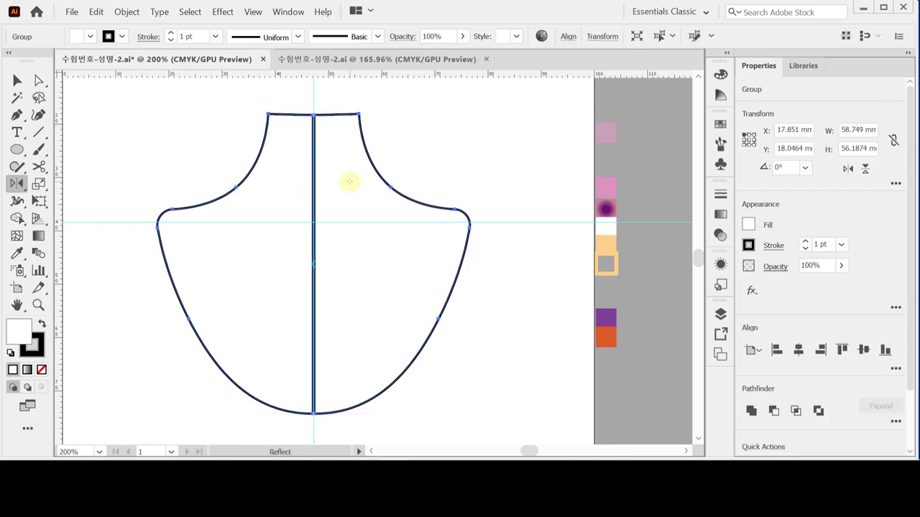
Step: Hide the guides and examine the centre seam at the top of the bottle neck closely in outline view
key(ctrl+apostrophe)
key(ctrl+apostrophe)
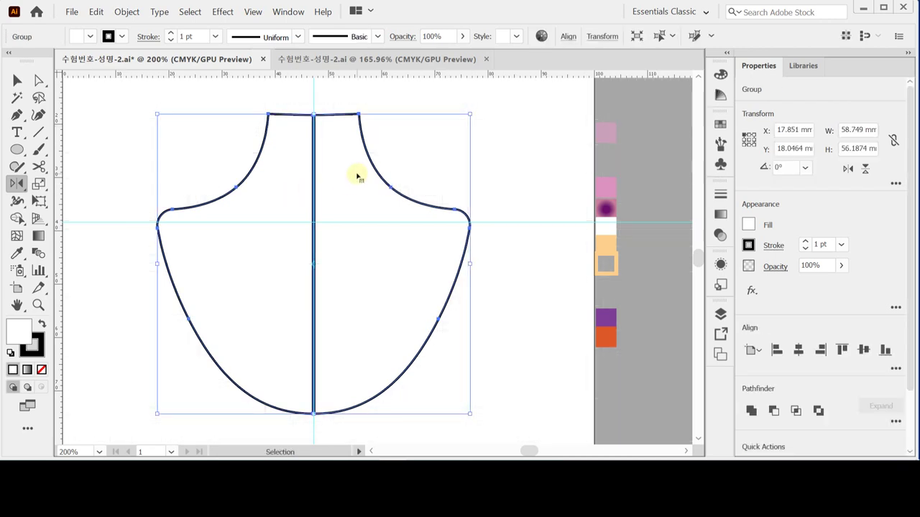
key(ctrl+semicolon)
key(ctrl+shift+b)
key(z)
click(336, 132)
click(328, 178)
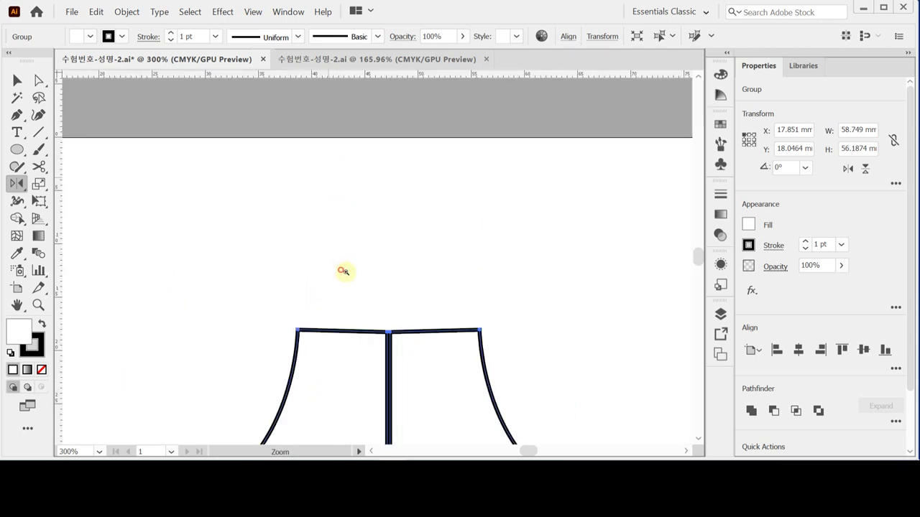
click(343, 270)
drag(462, 370, 343, 207)
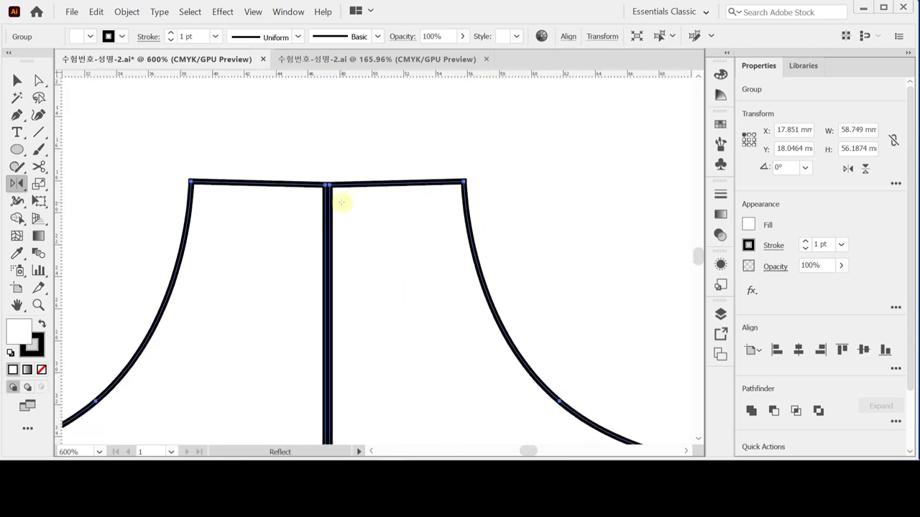
key(ctrl+y)
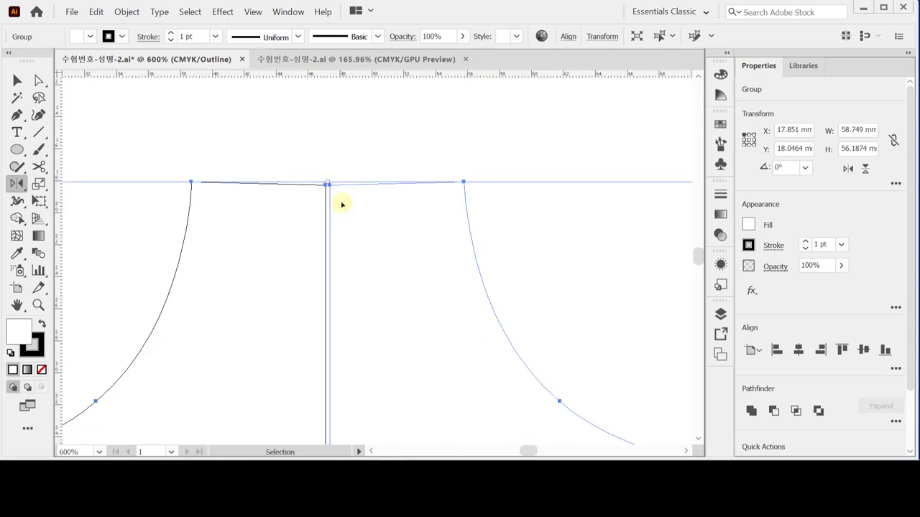
click(562, 218)
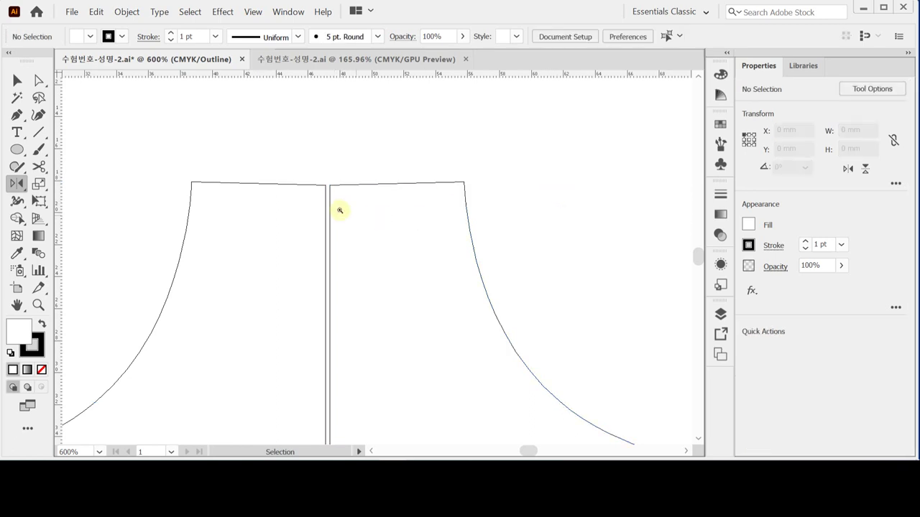
click(359, 218)
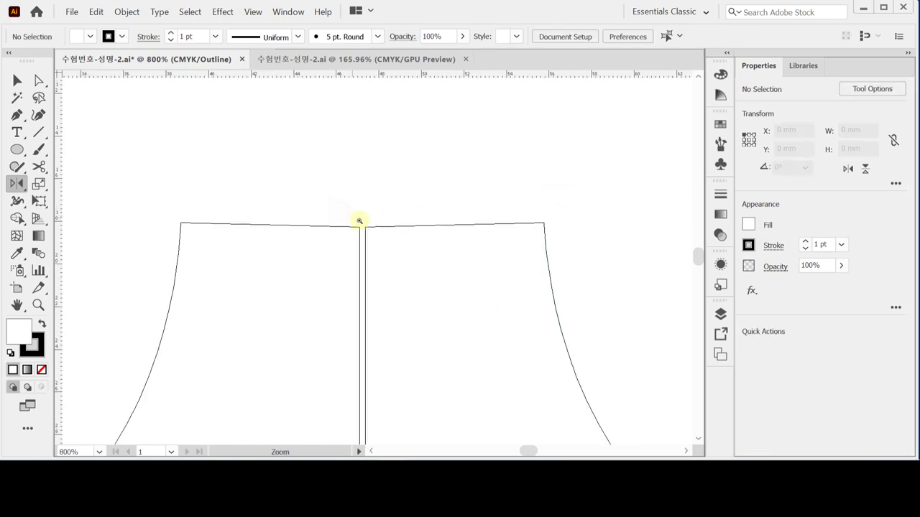
ctrl+click(429, 226)
drag(368, 193, 376, 136)
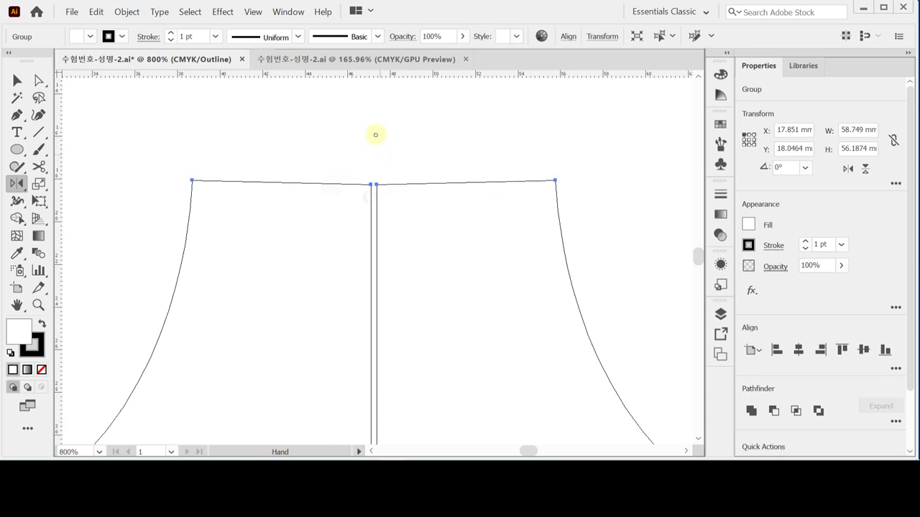
Step: Try nudging the grouped bottle halves sideways to close the centre gap
click(16, 80)
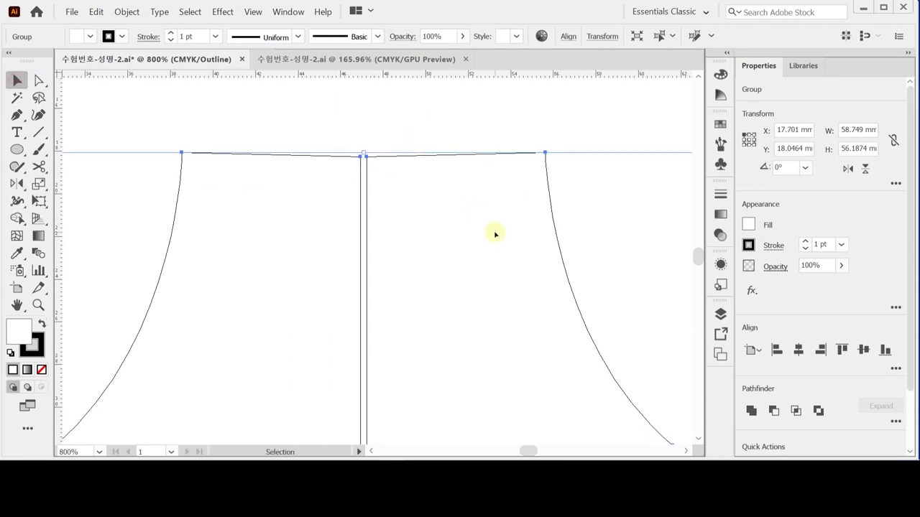
key(ctrl)
key(Right)
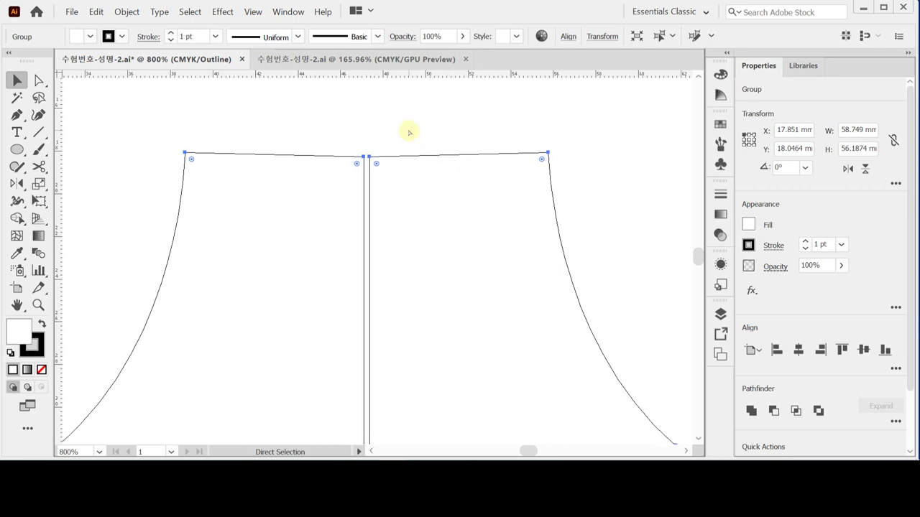
Step: Undo the Pathfinder Unite of the two bottle halves and clear the selection
drag(409, 131, 564, 185)
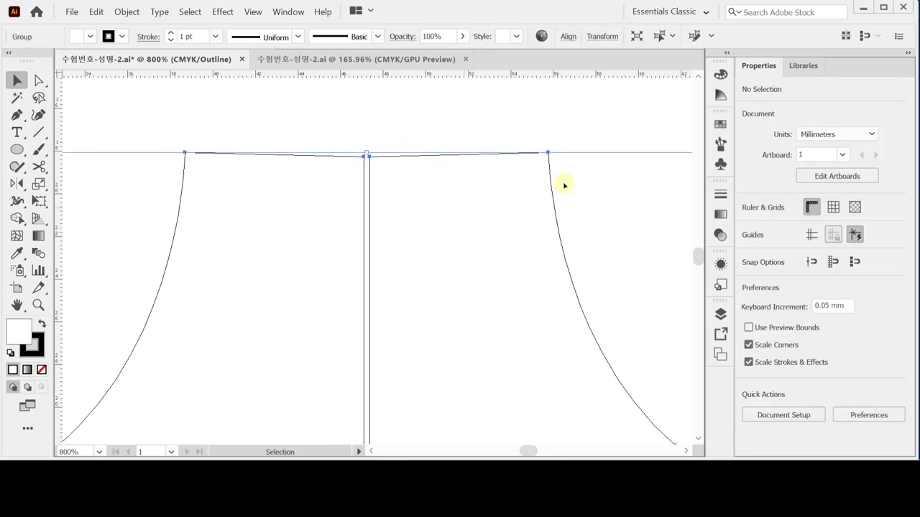
ctrl+click(588, 199)
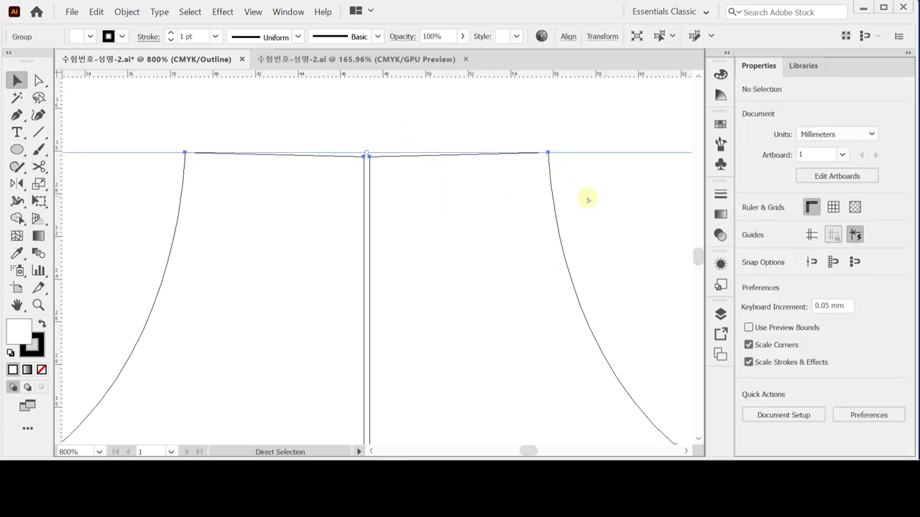
key(ctrl+z)
key(ctrl+shift+z)
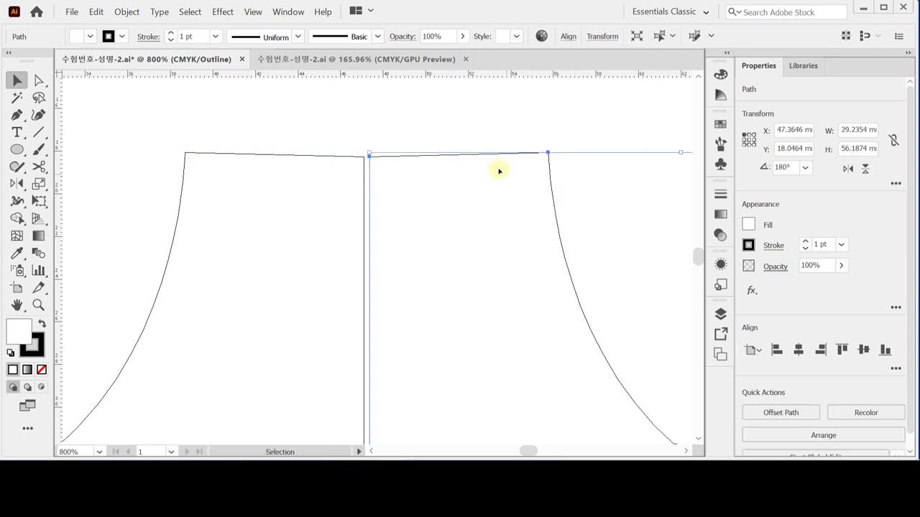
click(403, 119)
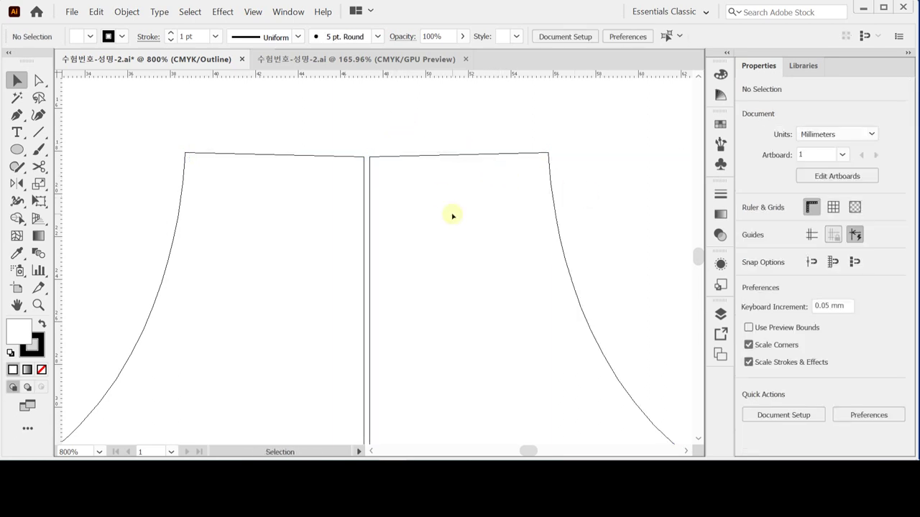
Step: Nudge the right bottle half left to X 47.0146 mm so its centre edge slightly overlaps the left half
click(527, 210)
key(Left)
key(Left)
key(Left)
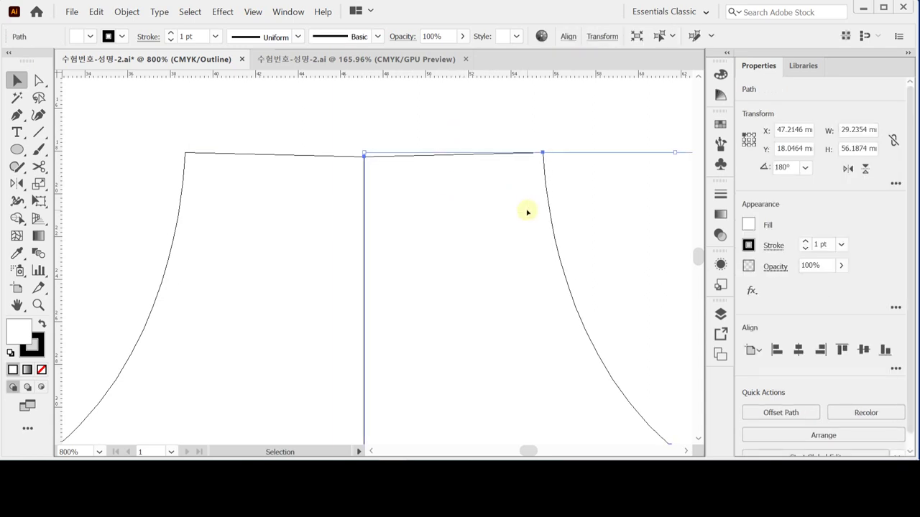
key(Left)
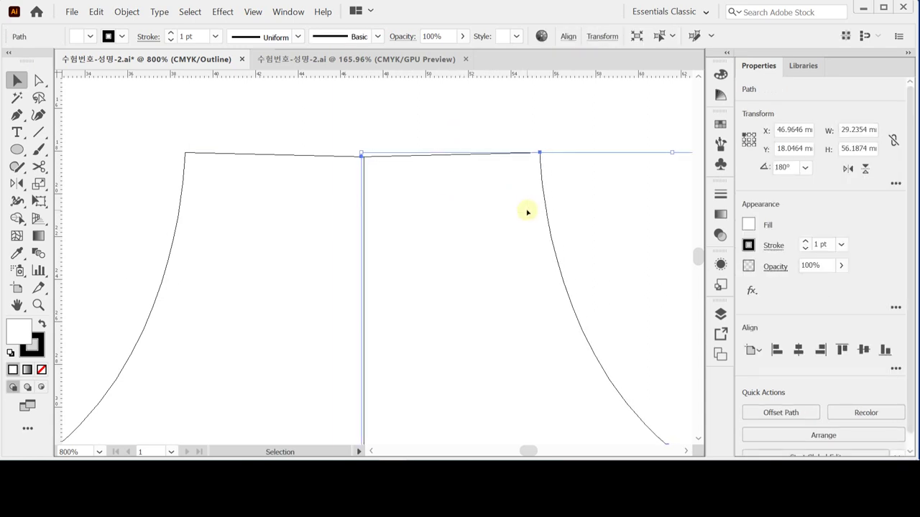
key(Right)
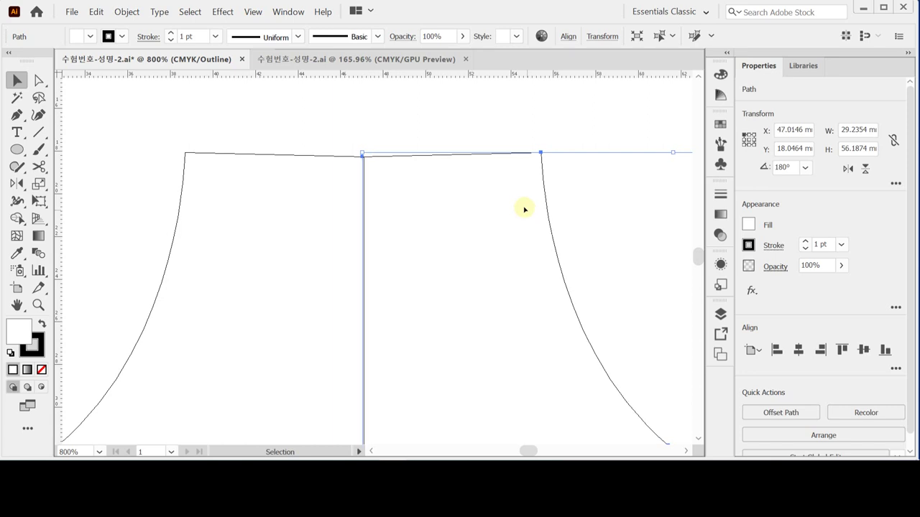
Step: Merge both bottle halves into one shape with Pathfinder Unite and check the top edge in preview and outline view
drag(328, 142, 428, 196)
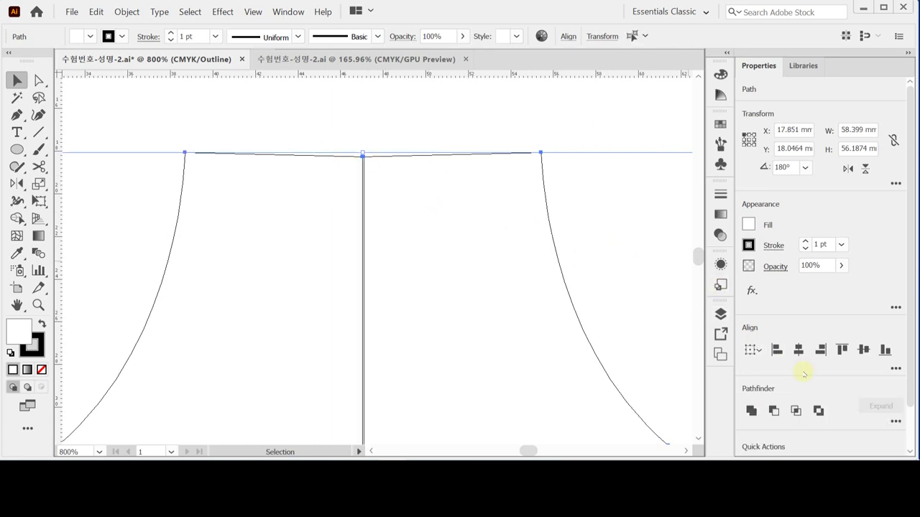
click(750, 410)
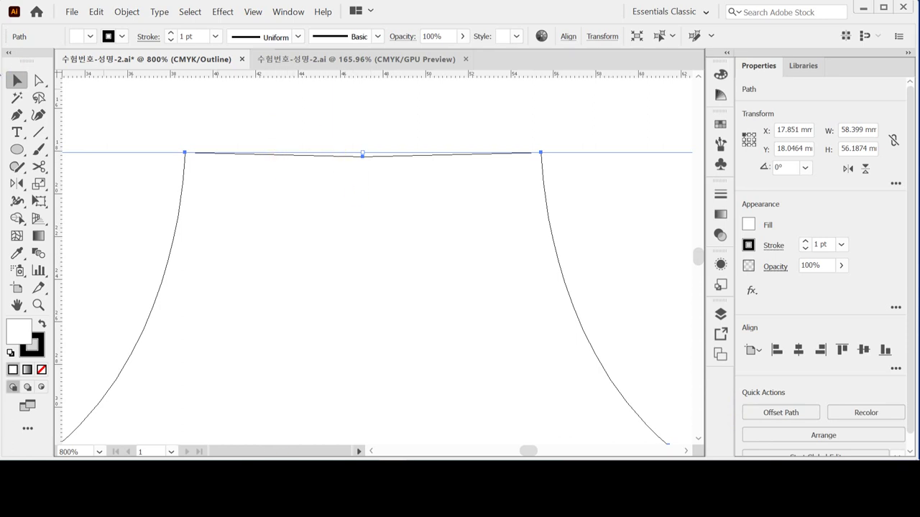
key(ctrl+y)
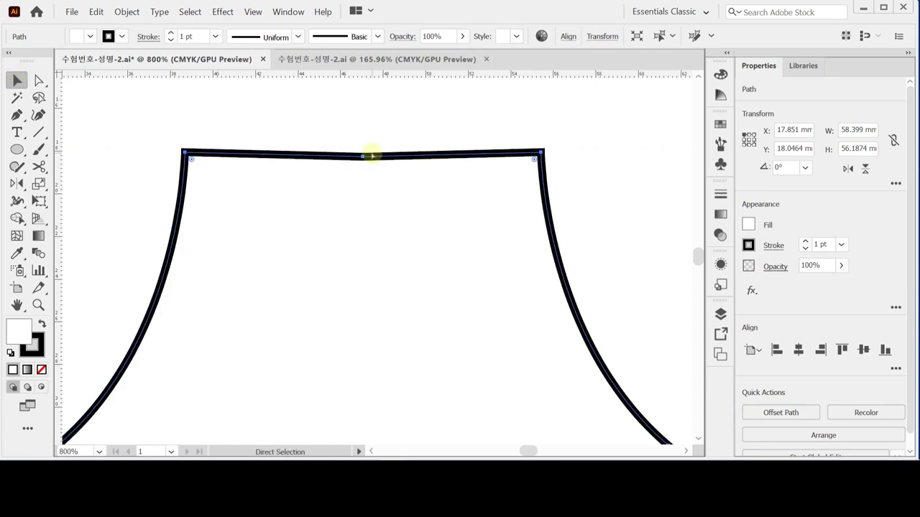
key(ctrl+y)
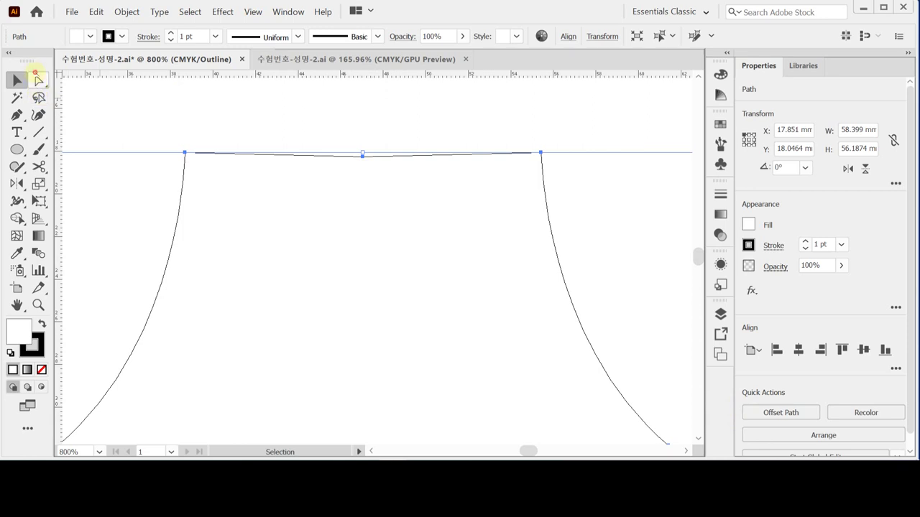
Step: Average the three anchor points of the neck's top edge along the horizontal axis and save the document
click(38, 81)
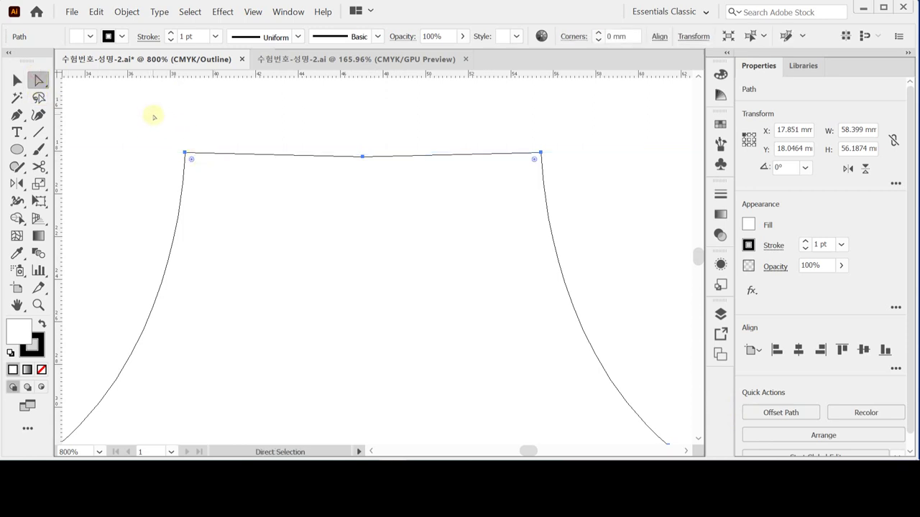
drag(153, 118, 581, 173)
drag(162, 133, 567, 171)
drag(146, 125, 531, 176)
right_click(390, 156)
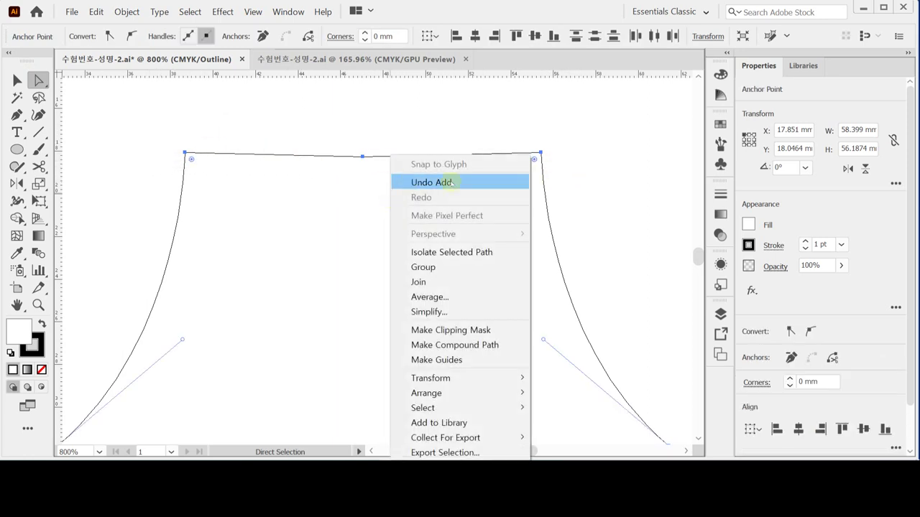
click(443, 297)
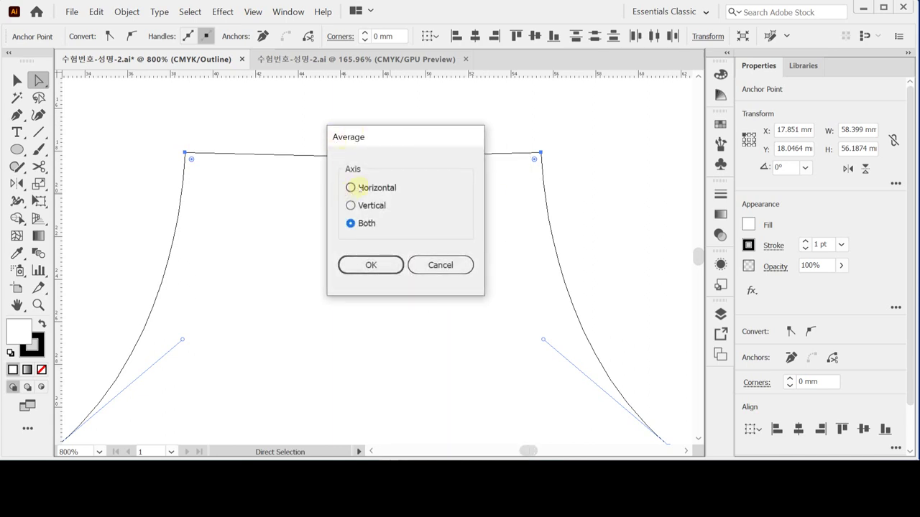
click(354, 187)
click(370, 264)
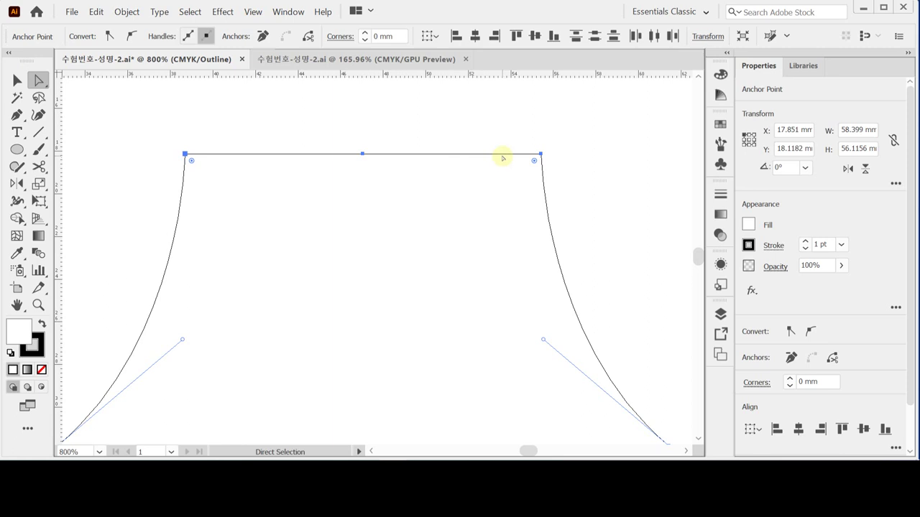
key(ctrl)
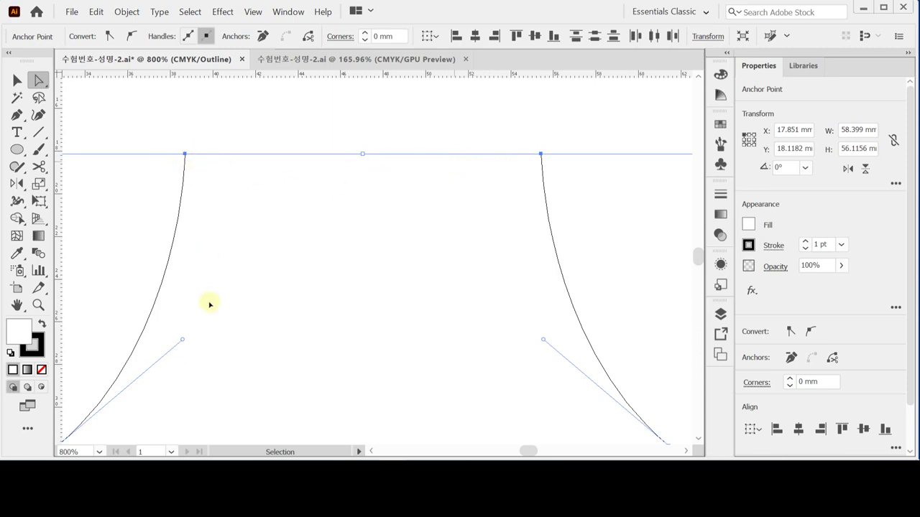
key(ctrl+s)
Step: Show the guides again and switch the bottle from outline view back to preview
key(ctrl+minus)
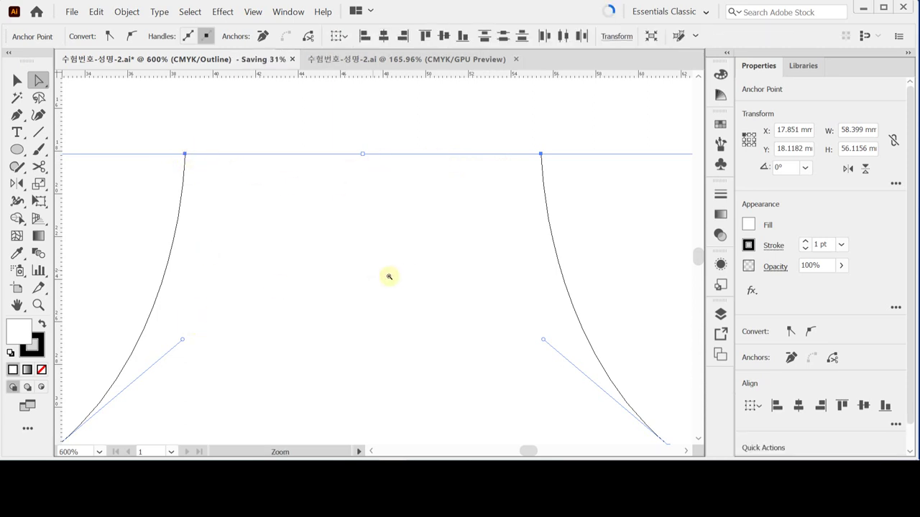
key(ctrl+minus)
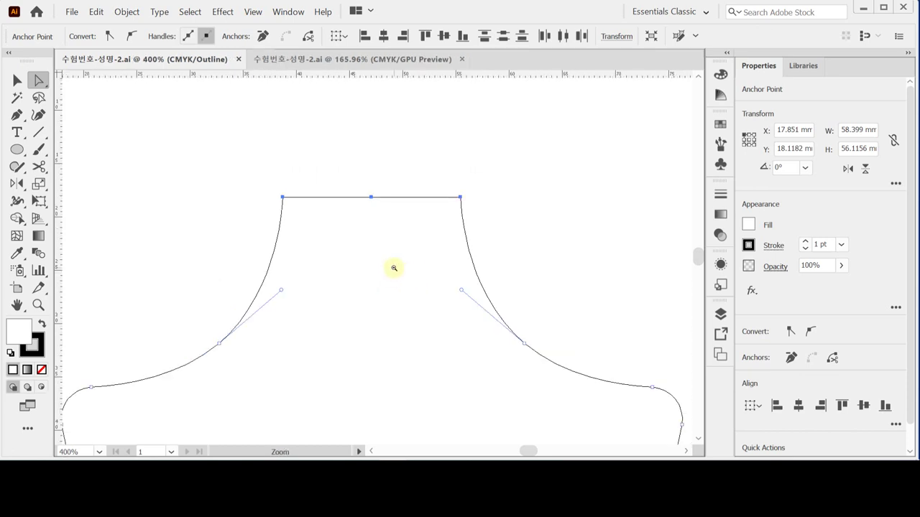
drag(386, 268, 369, 225)
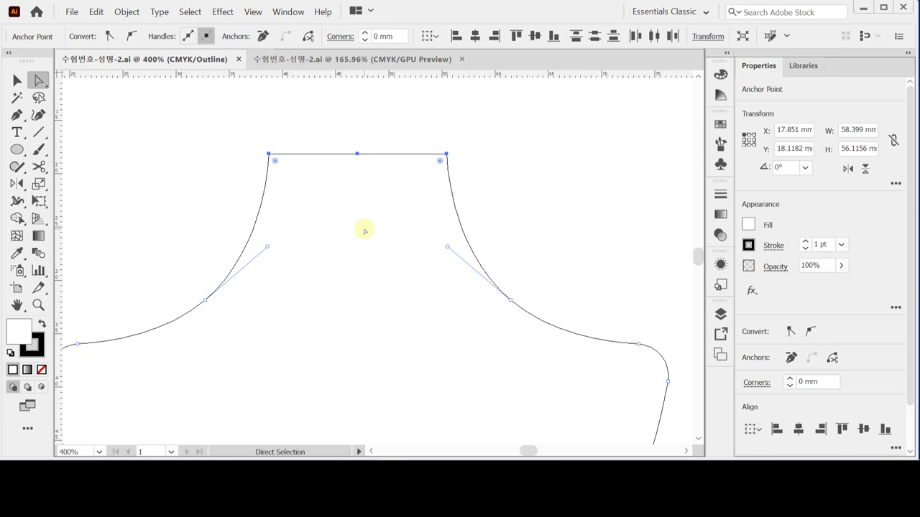
key(ctrl)
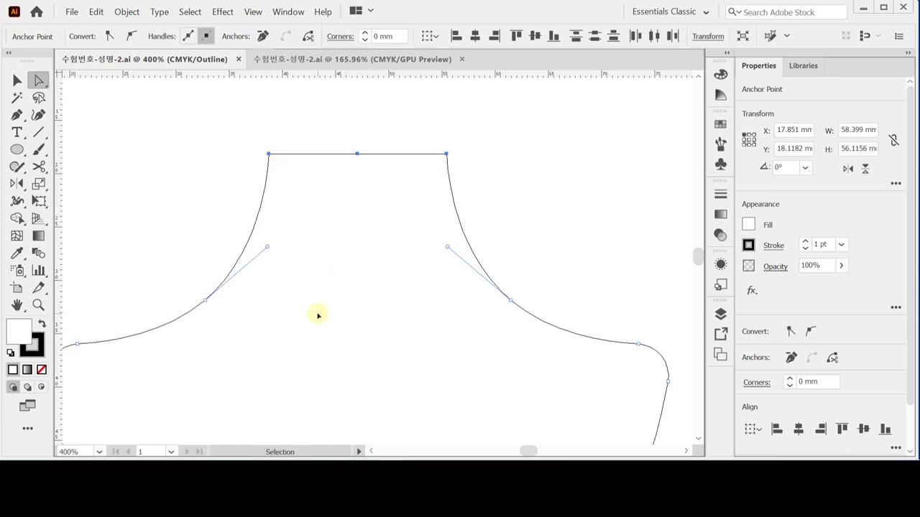
key(ctrl+apostrophe)
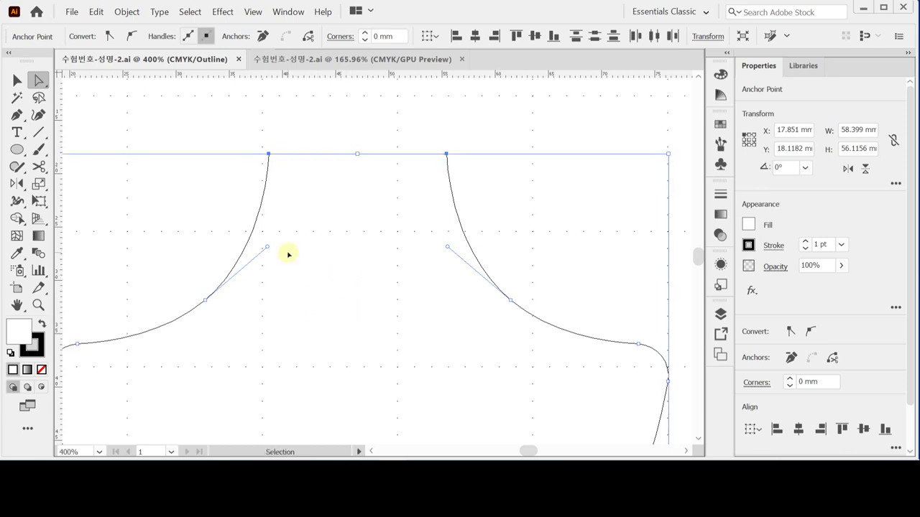
key(ctrl+semicolon)
key(ctrl+shift+b)
key(ctrl+space)
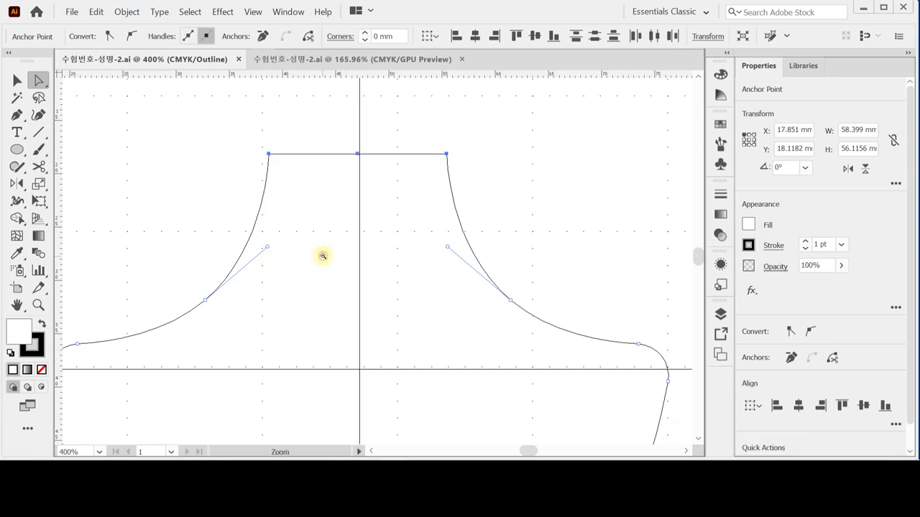
key(ctrl+minus)
key(ctrl+y)
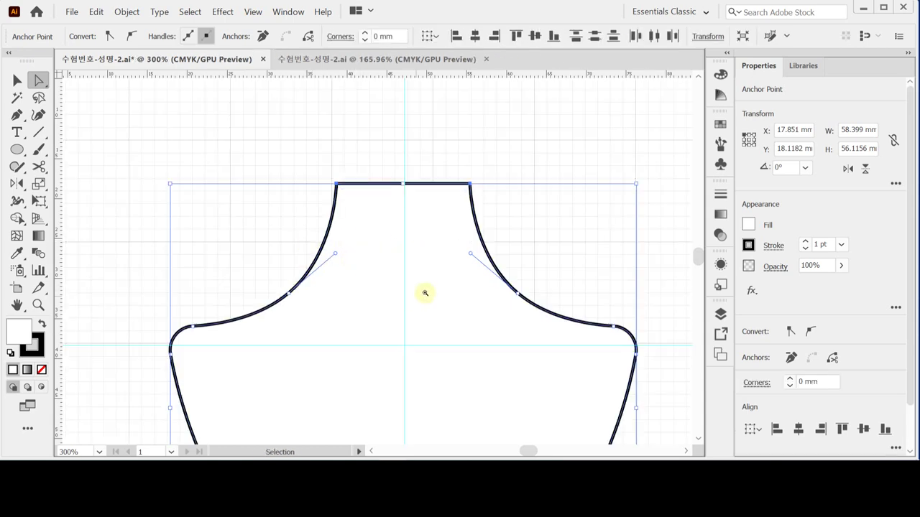
Step: Fill the bottle with the dark brown sample colour using the Eyedropper, deselect it and save the document
click(425, 292)
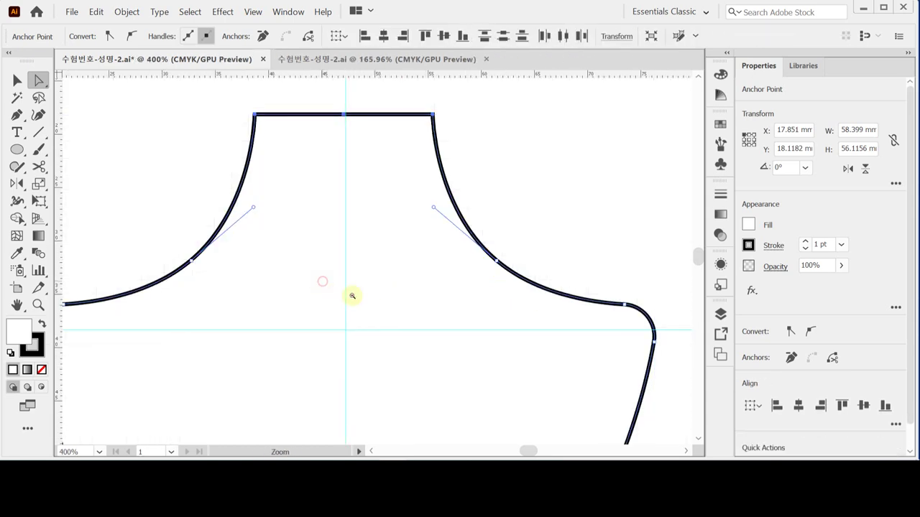
key(ctrl+minus)
key(ctrl+minus)
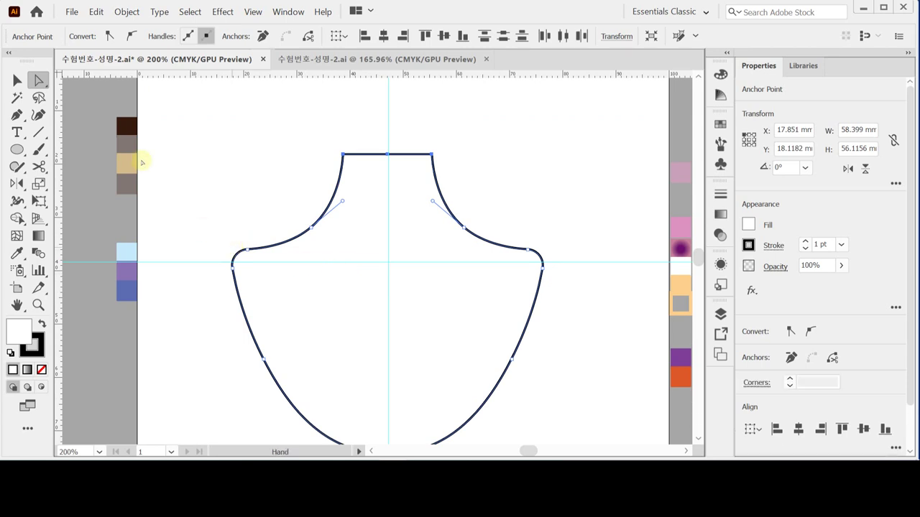
key(i)
click(127, 127)
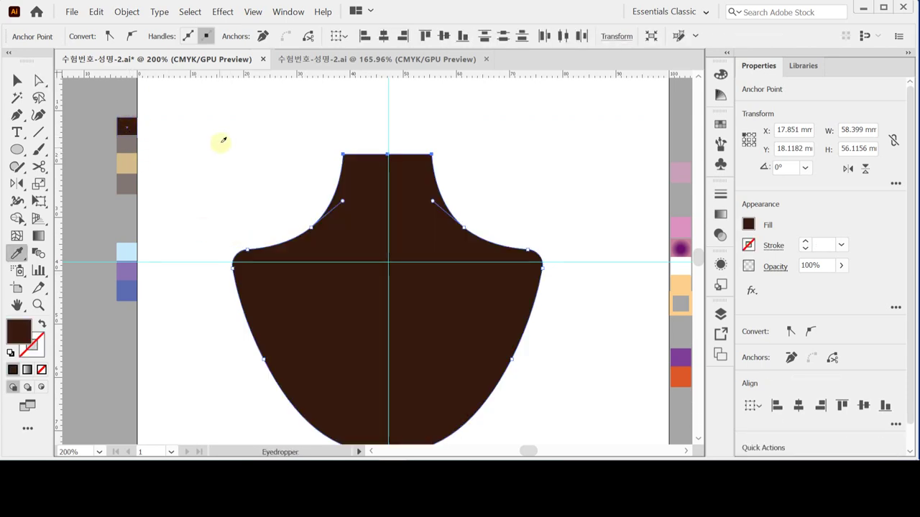
ctrl+click(225, 142)
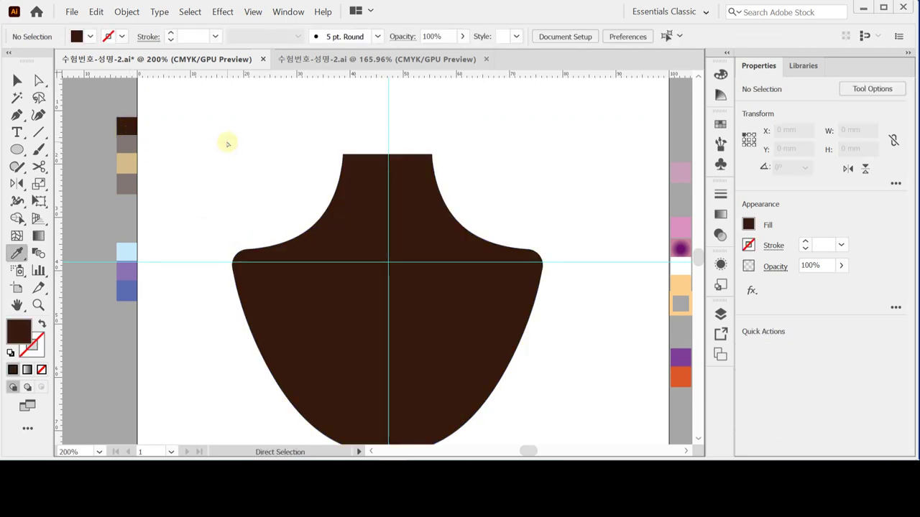
key(ctrl+s)
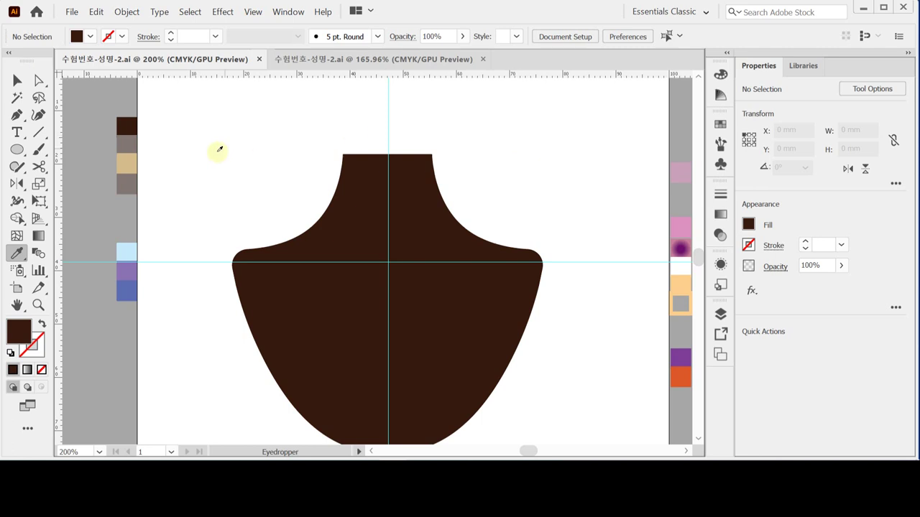
Step: Choose the Ellipse tool and load the grey-brown fill from the sample square beneath the dark brown one
click(16, 149)
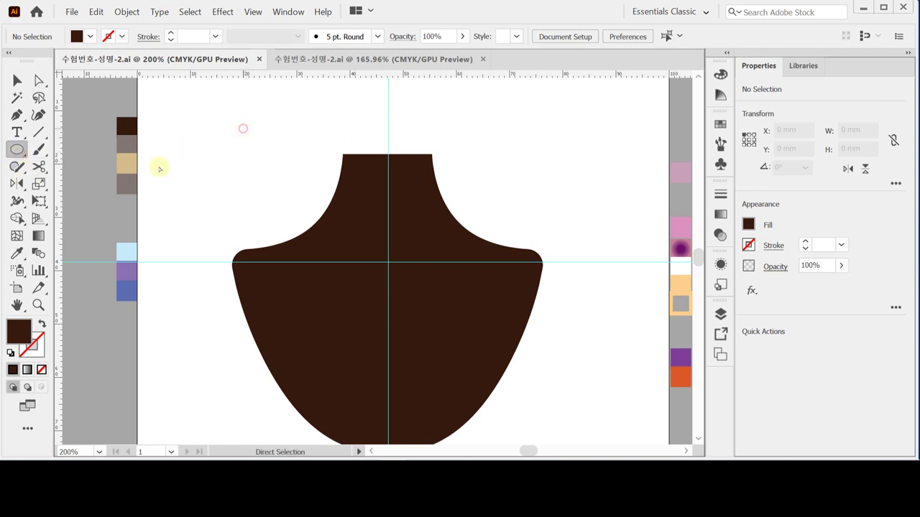
ctrl+click(122, 145)
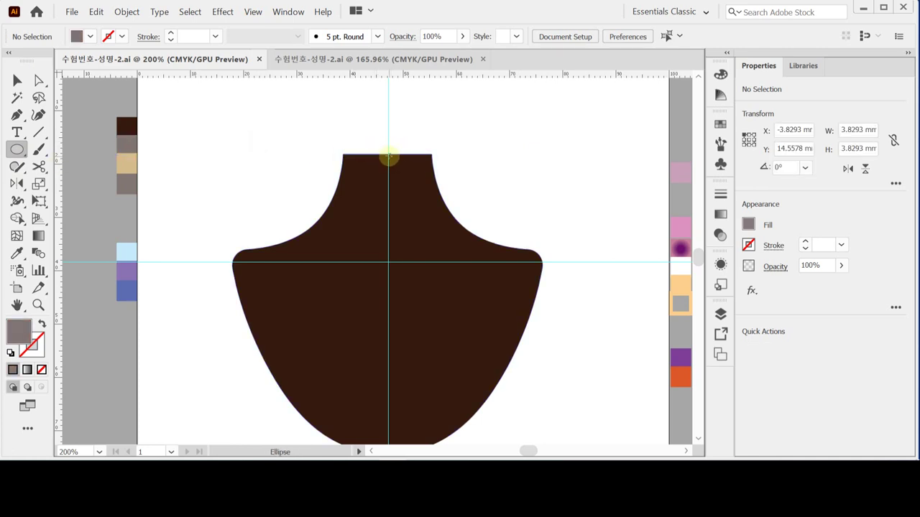
ctrl+click(392, 158)
Step: Detach the shape tools as a floating palette and place it above the bottle's left shoulder
click(16, 148)
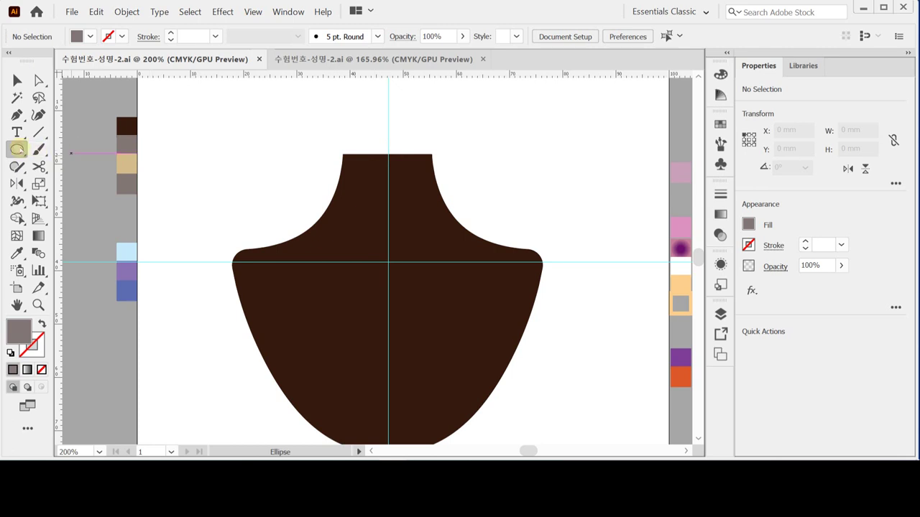
drag(17, 149, 165, 143)
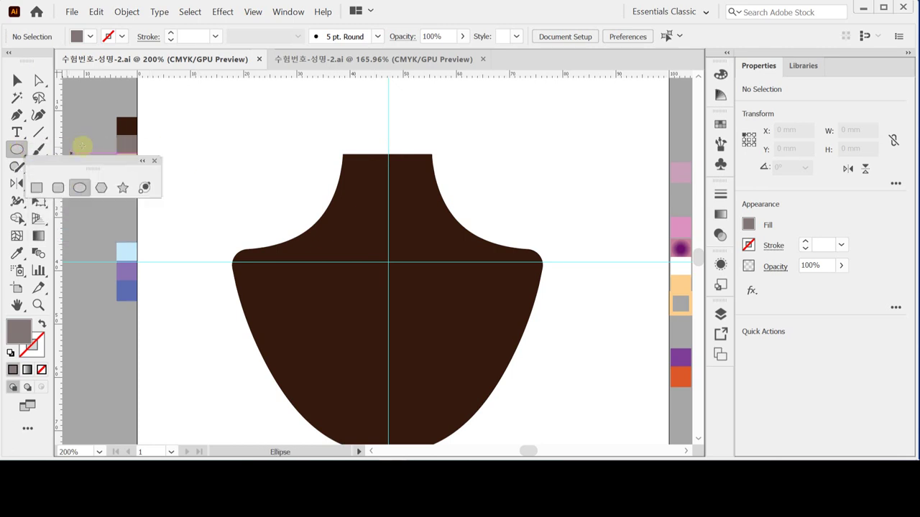
drag(76, 159, 220, 83)
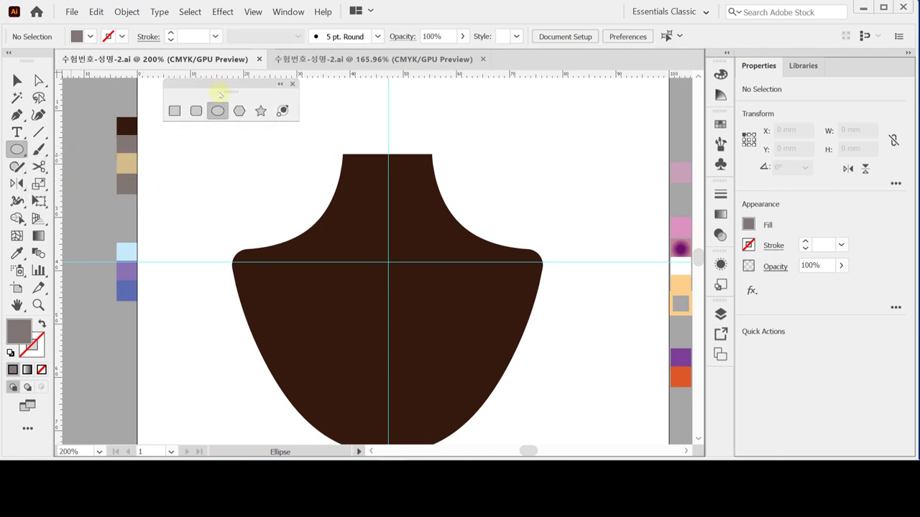
Step: Create an ellipse 18 mm wide and 9 mm high at the centre of the bottle neck's top edge
click(388, 155)
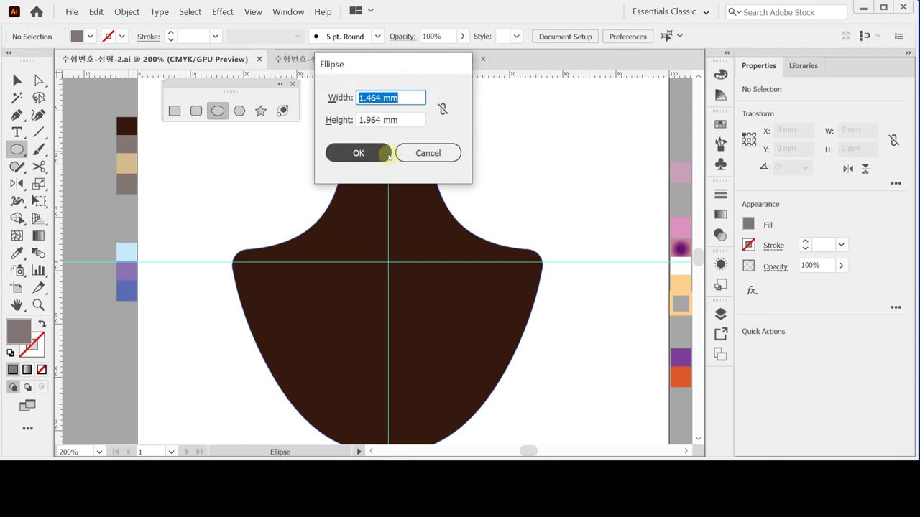
text(18)
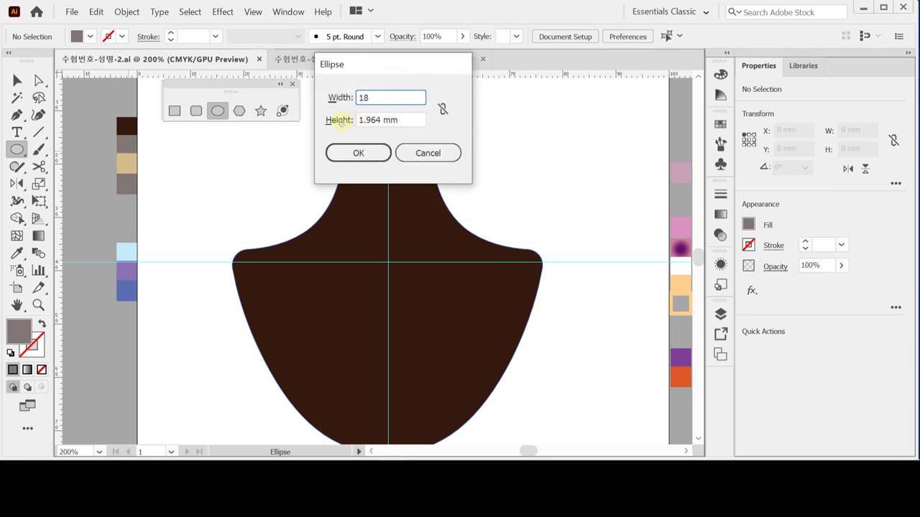
key(Tab)
text(8)
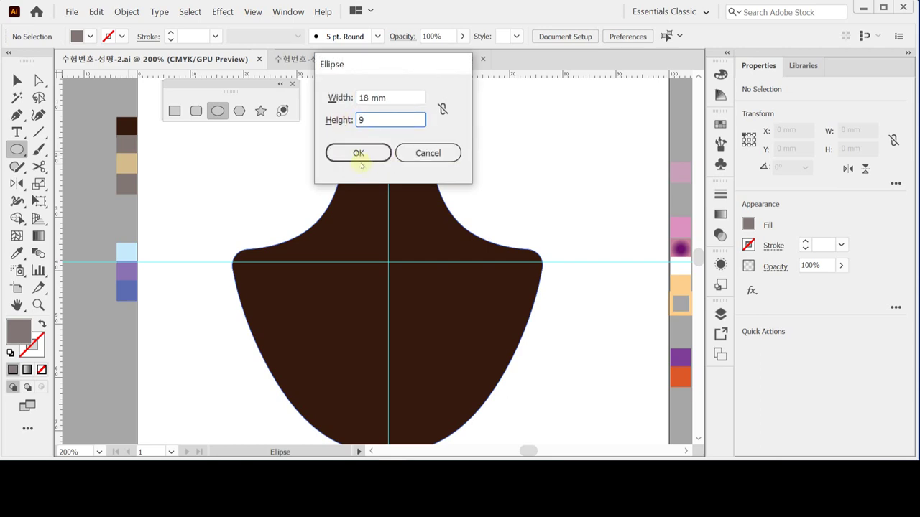
click(363, 153)
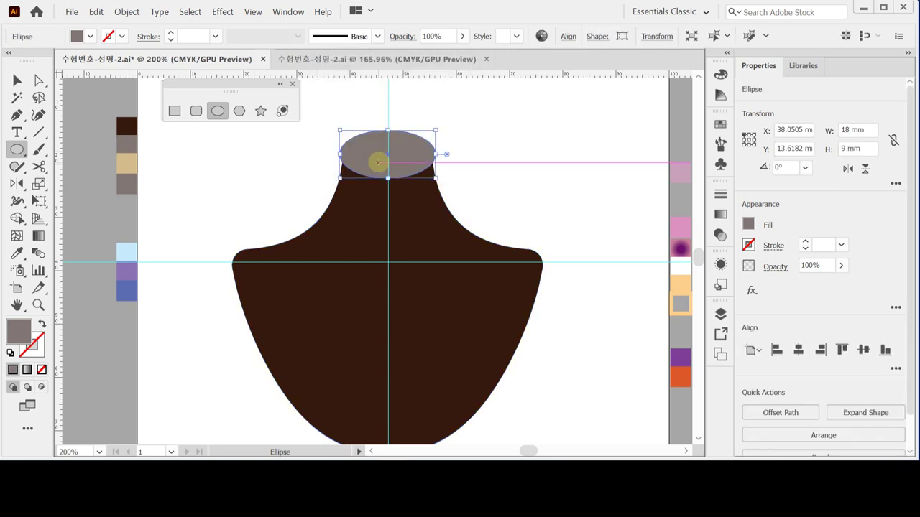
Step: Nudge the grey-brown ellipse slightly upward on the bottle neck to Y 13.3682 mm
key(Up)
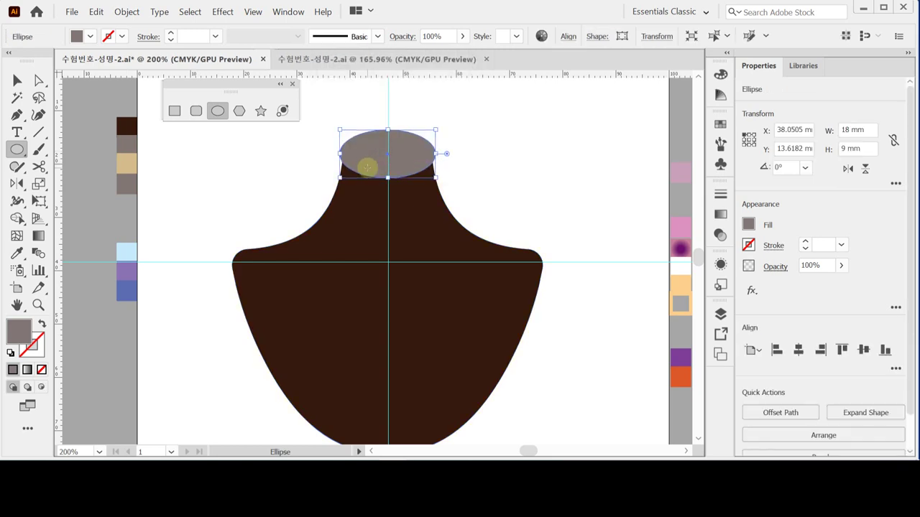
key(Up)
key(Up)
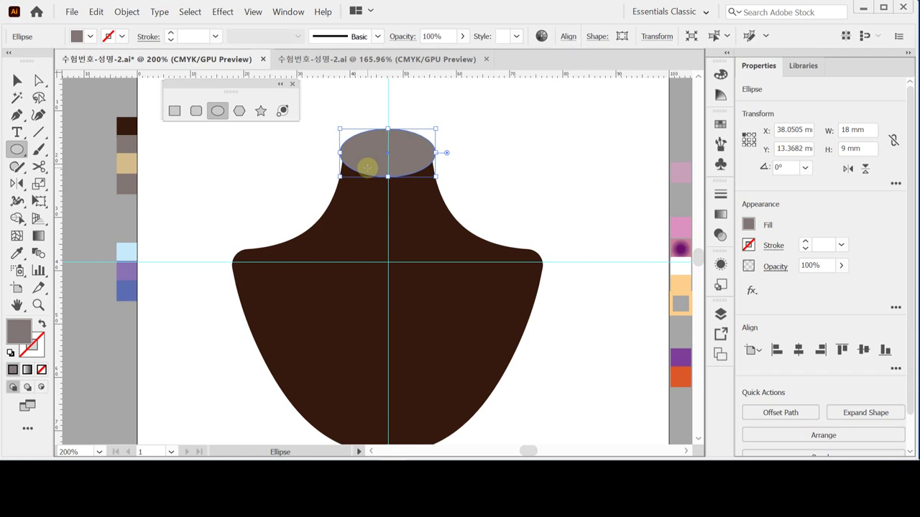
Step: Create a copy of the grey-brown neck ellipse uniformly scaled to 65% about its centre
key(ctrl)
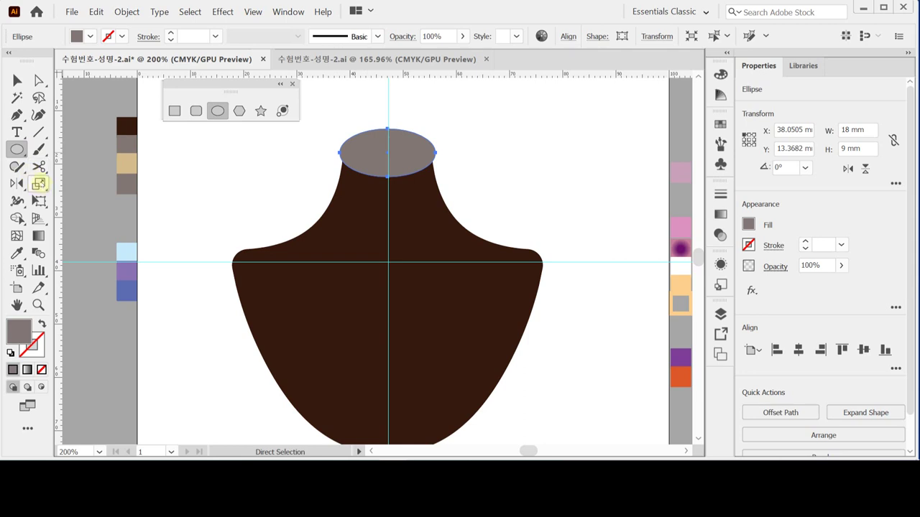
double_click(38, 183)
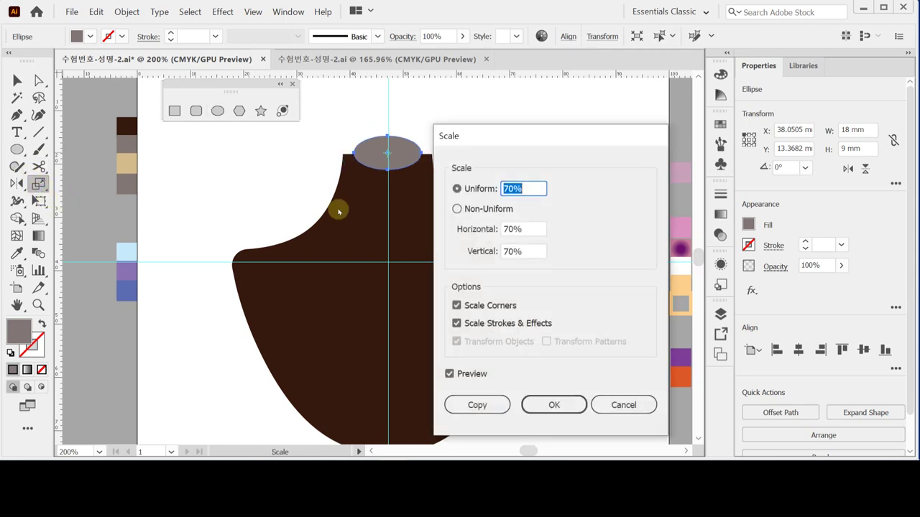
text(65)
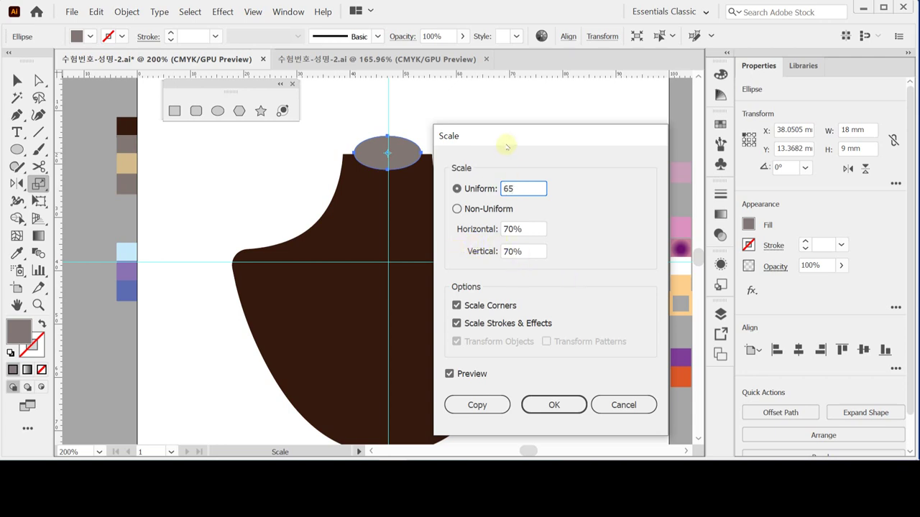
drag(505, 143, 551, 120)
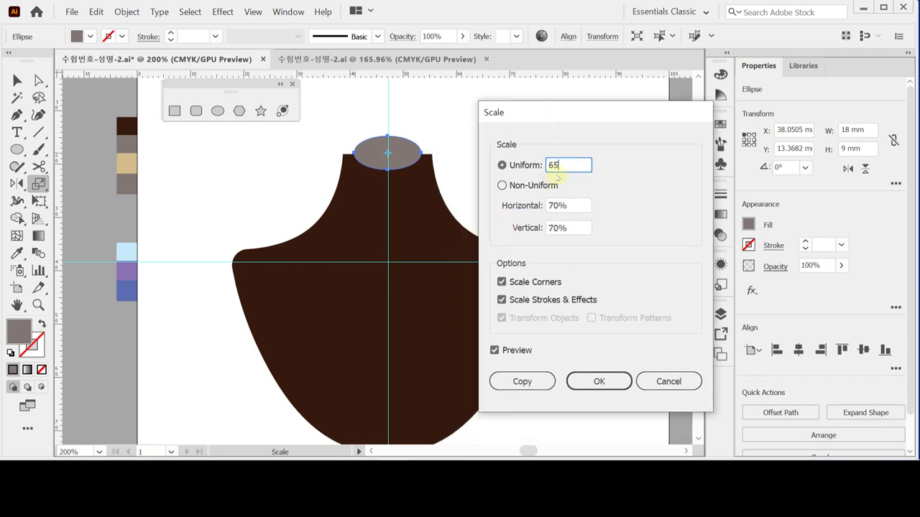
click(516, 379)
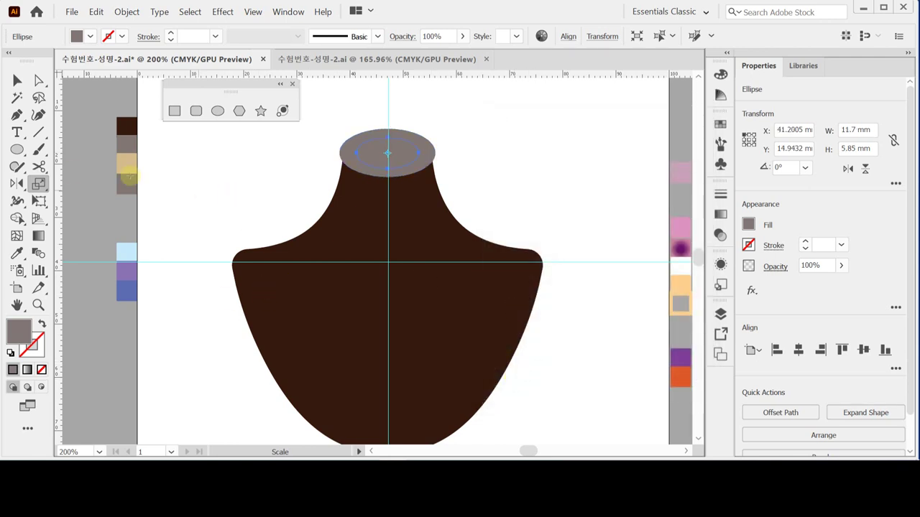
Step: Fill the inner ellipse copy with the tan sample colour, undoing the first pick that distorts its shape
key(i)
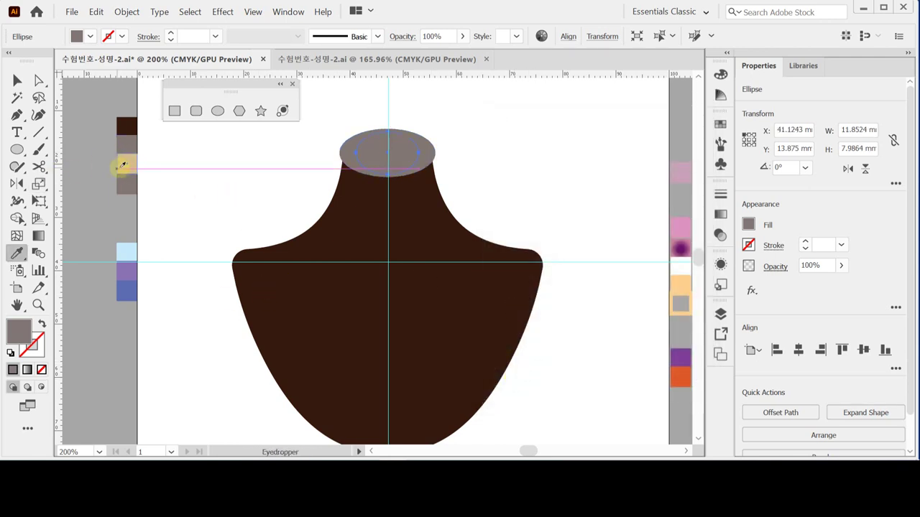
click(126, 163)
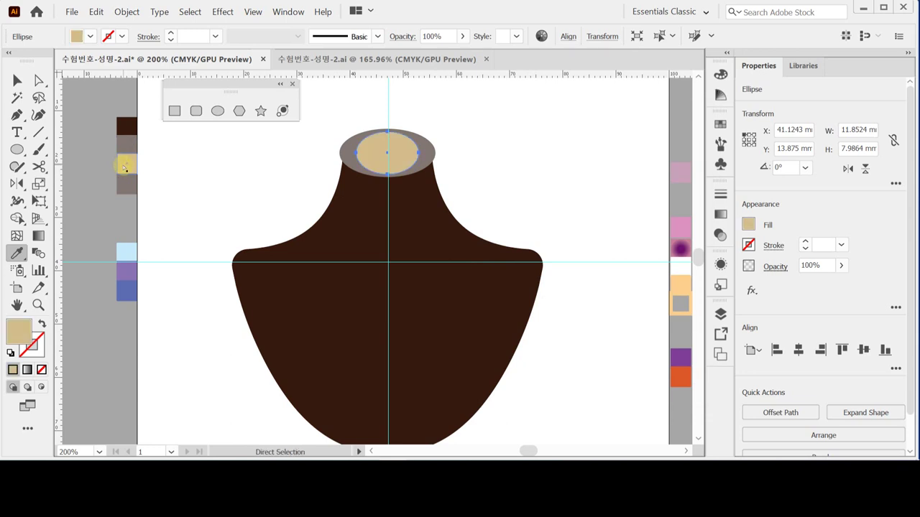
key(ctrl+z)
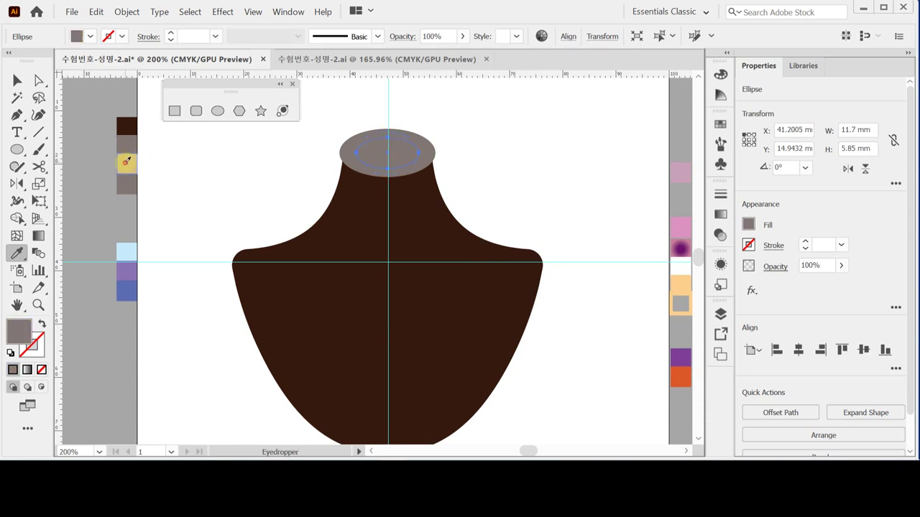
click(125, 164)
Step: Detach the Color panel as a floating panel with its CMYK sliders shown, and check its colour mode options
drag(720, 74, 559, 88)
double_click(560, 87)
double_click(561, 87)
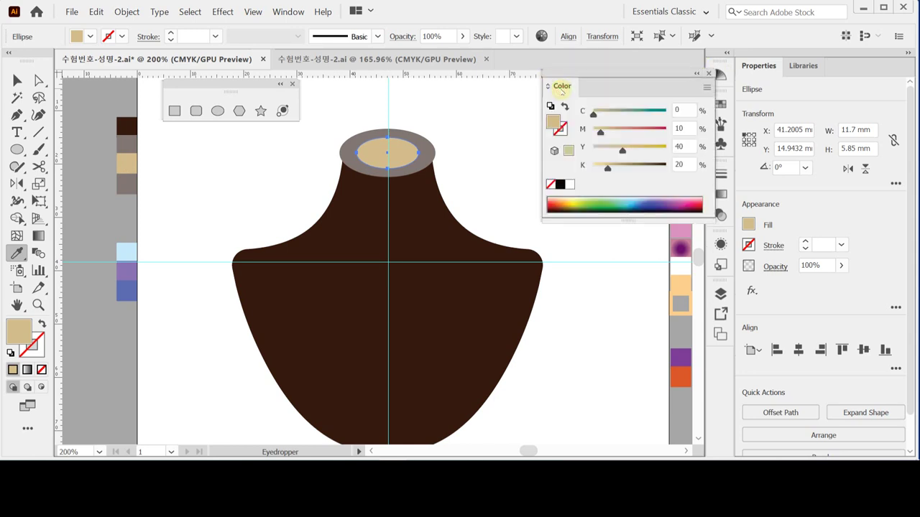
drag(568, 71, 556, 54)
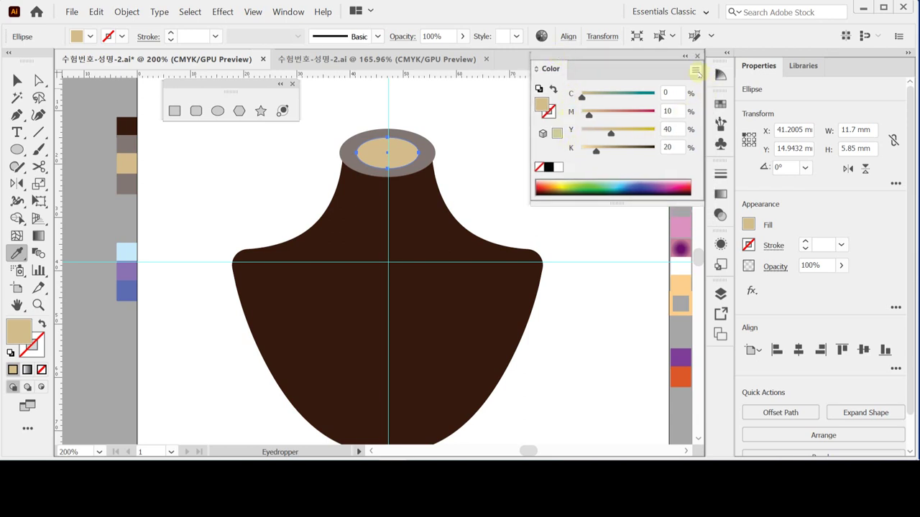
click(695, 71)
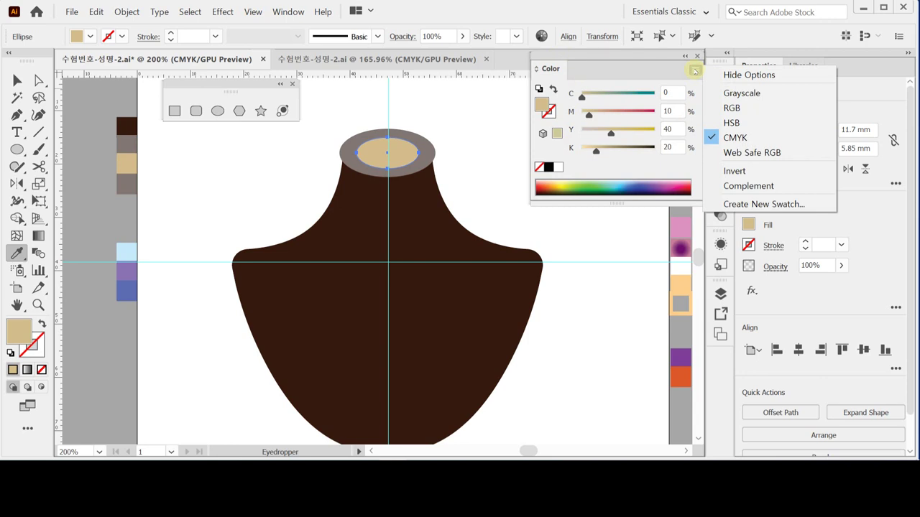
click(695, 70)
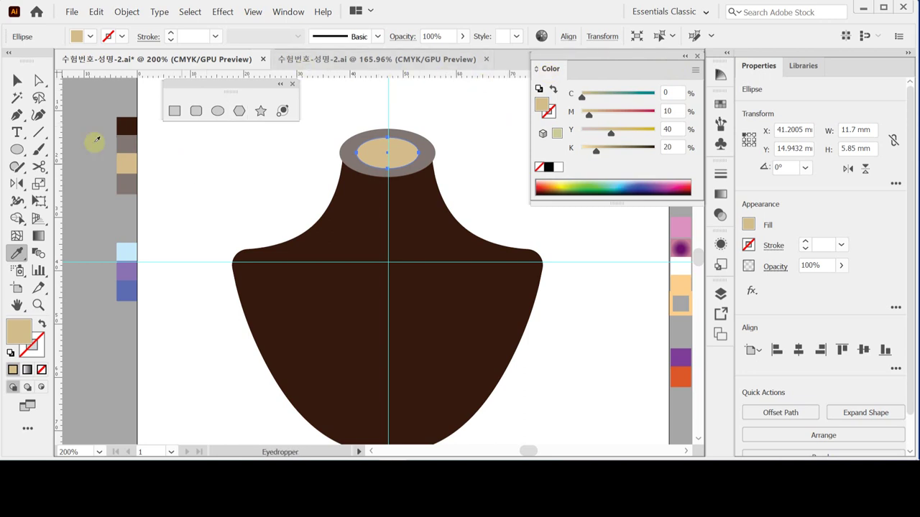
Step: Create a 45% scaled copy of the tan ellipse and fill it with the dark brown sample colour
double_click(39, 184)
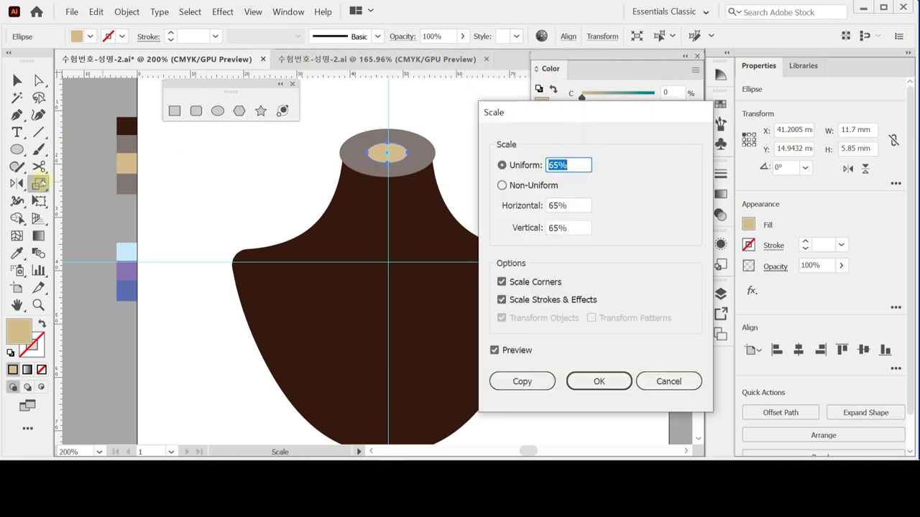
text(45)
click(507, 381)
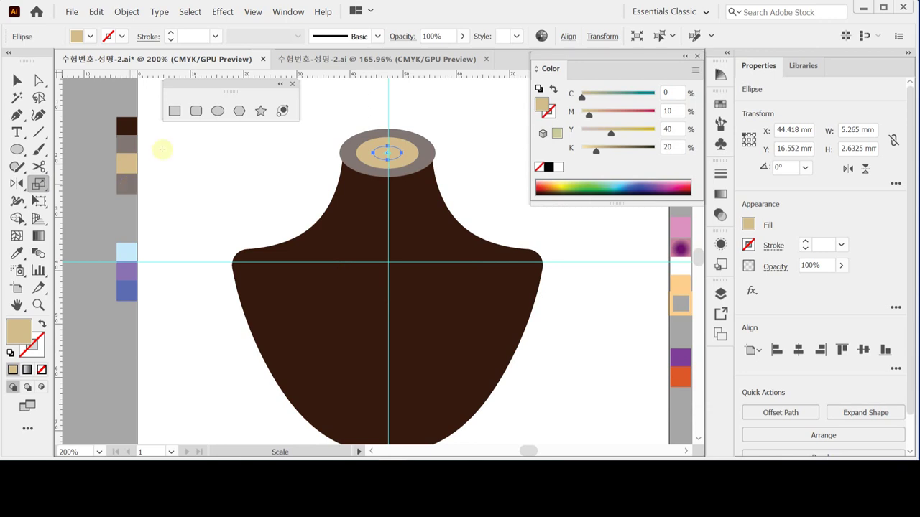
key(i)
click(127, 184)
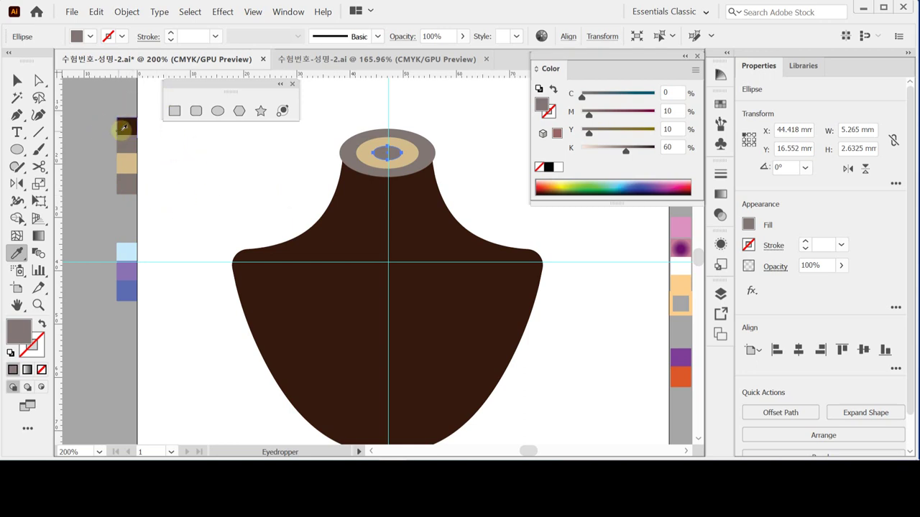
click(127, 127)
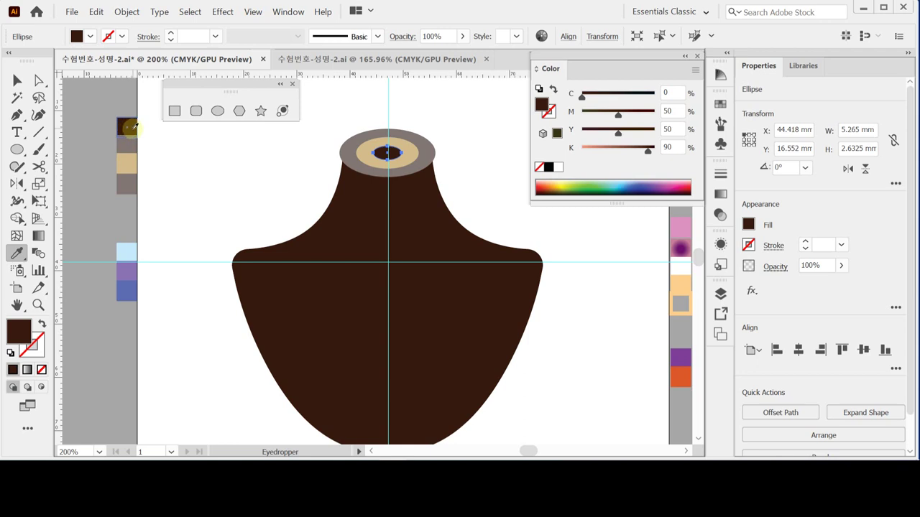
Step: Nudge the small dark brown ellipse up to Y 15.702 mm and save the document
key(Up)
key(Up)
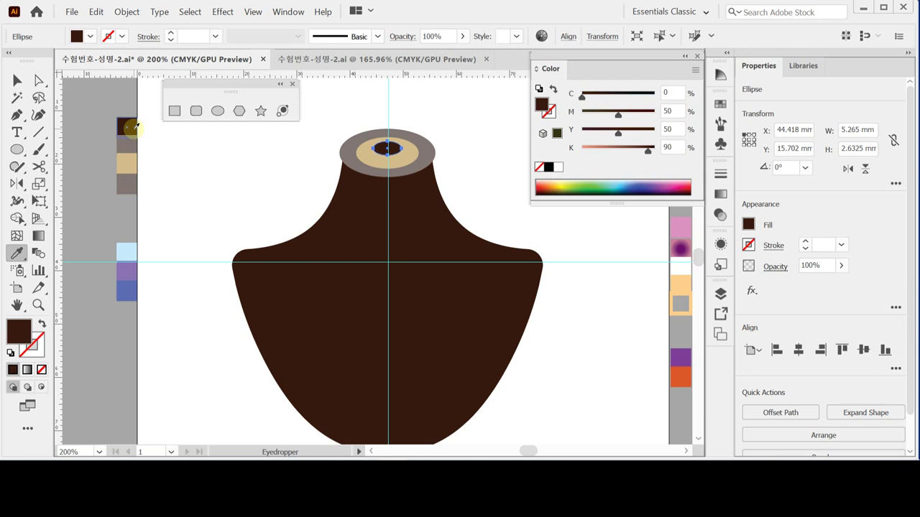
key(ctrl)
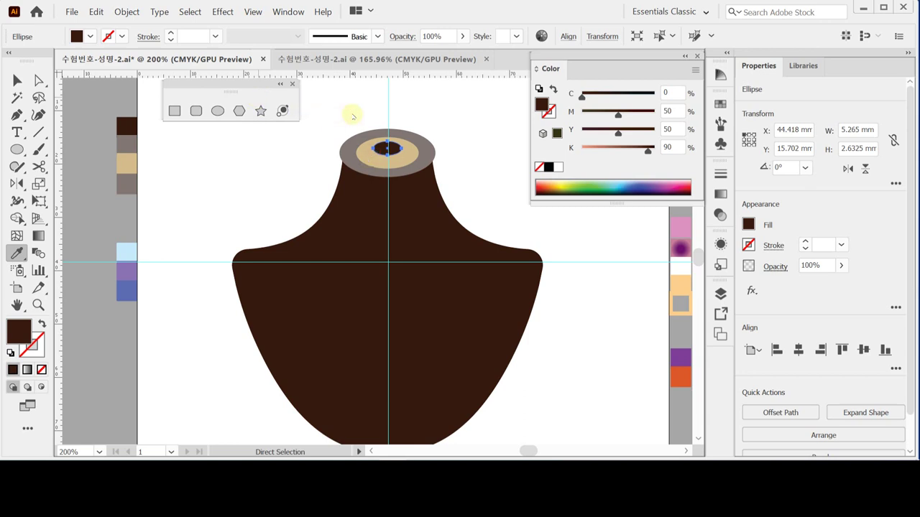
key(ctrl+s)
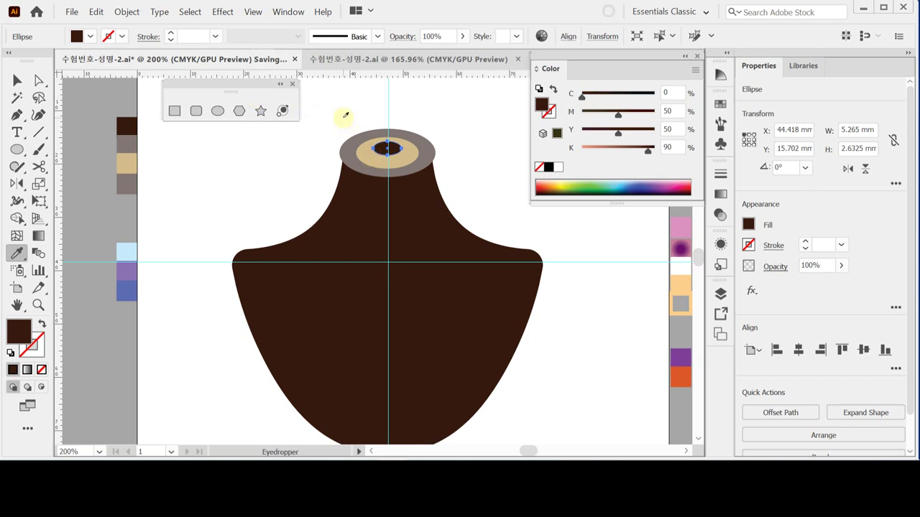
Step: Create an ellipse 9 mm wide and 4 mm high centred on the vertical guide above the neck opening
key(space)
drag(337, 117, 321, 154)
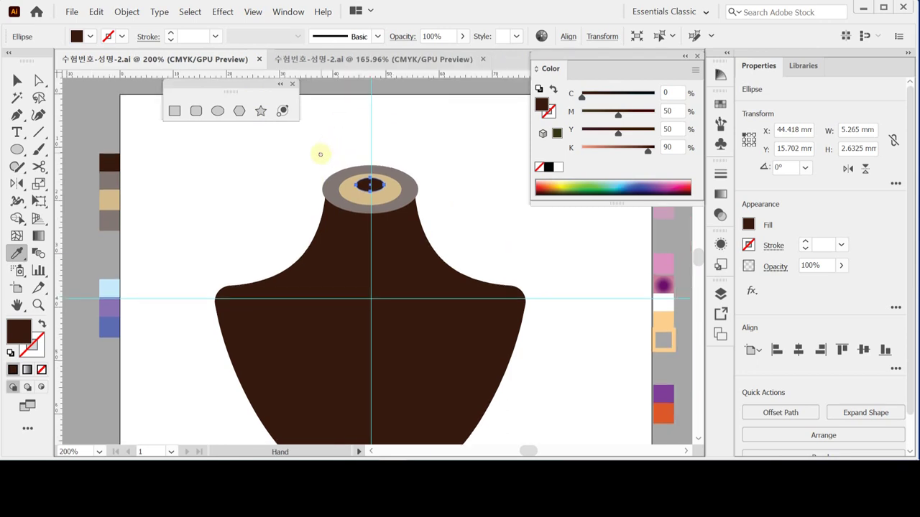
click(216, 110)
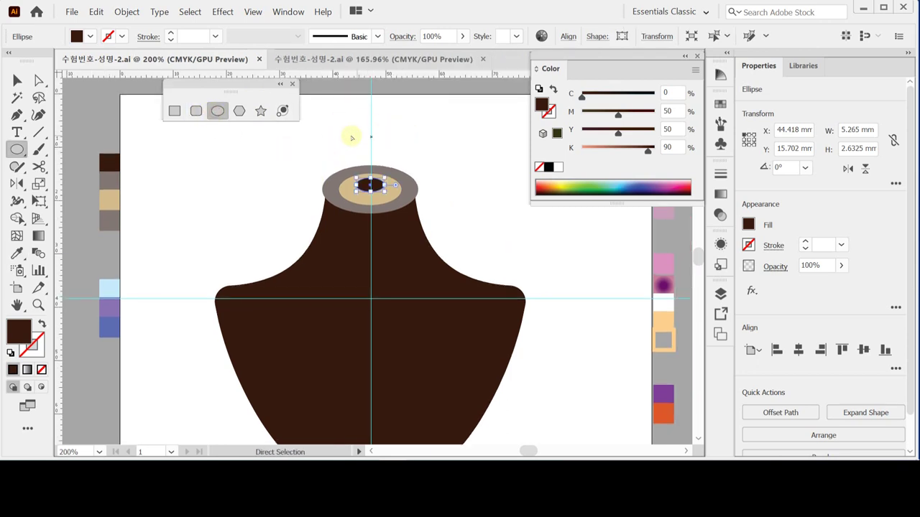
key(ctrl+shift+a)
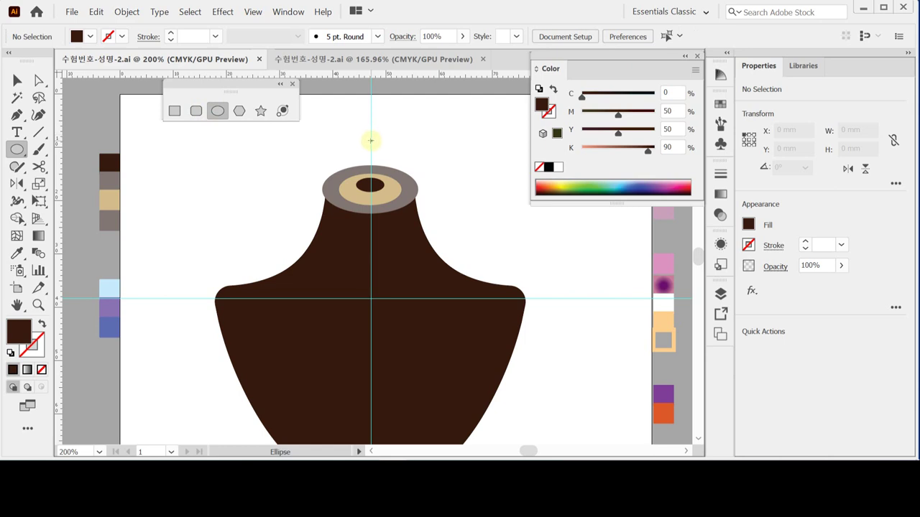
click(370, 141)
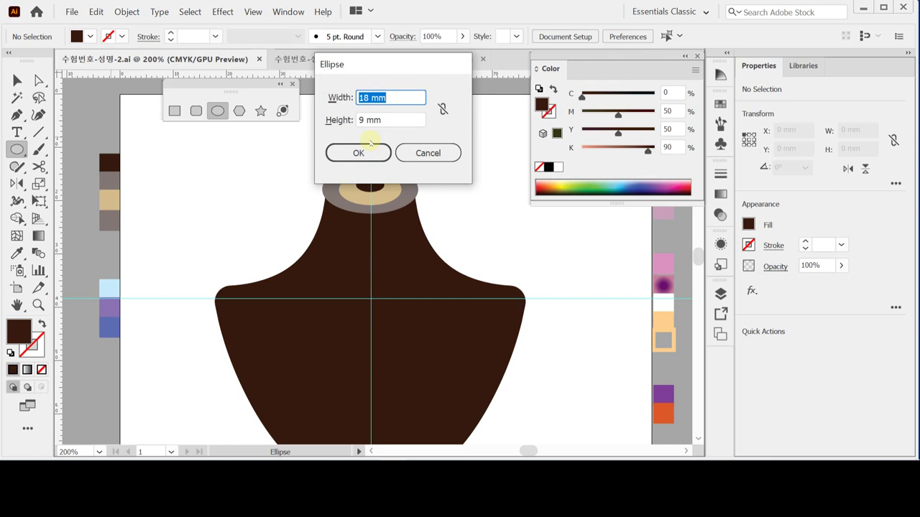
text(9)
key(Tab)
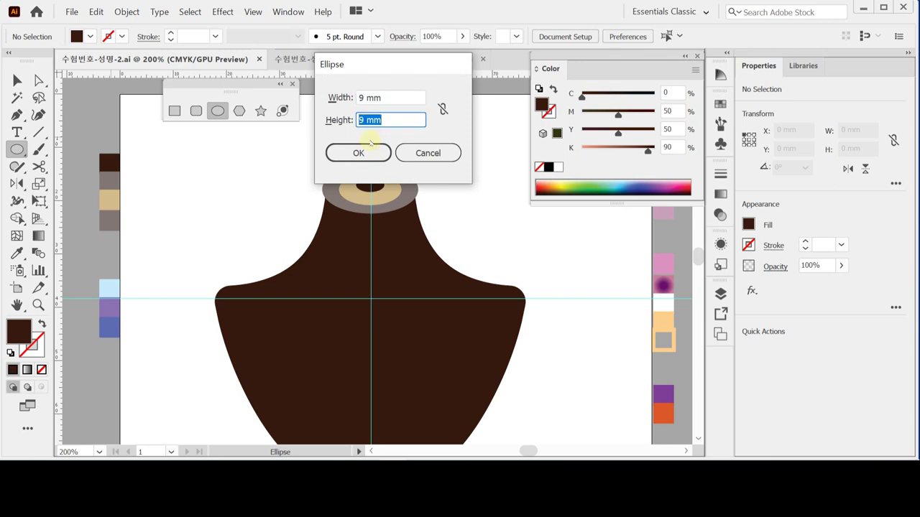
text(4)
key(Return)
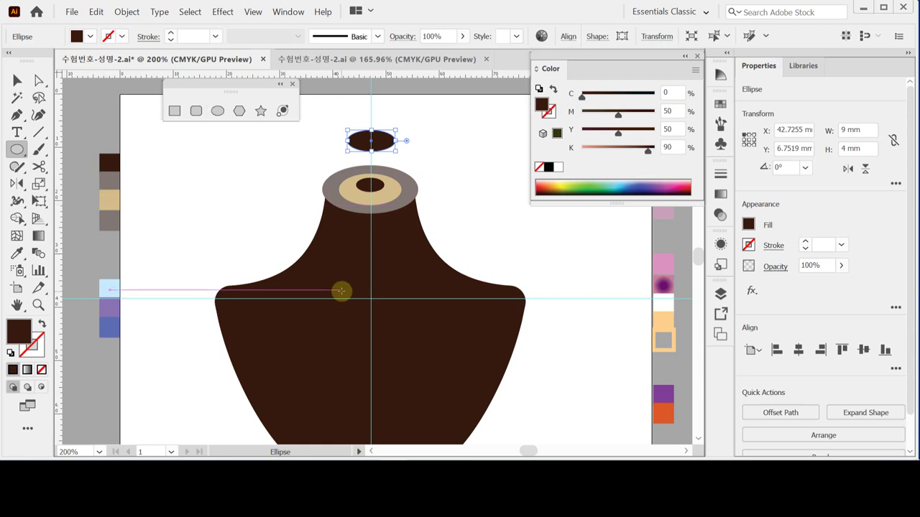
Step: Fill the 9 by 4 mm ellipse with the tan sample colour after trying the grey-brown one
key(i)
click(107, 202)
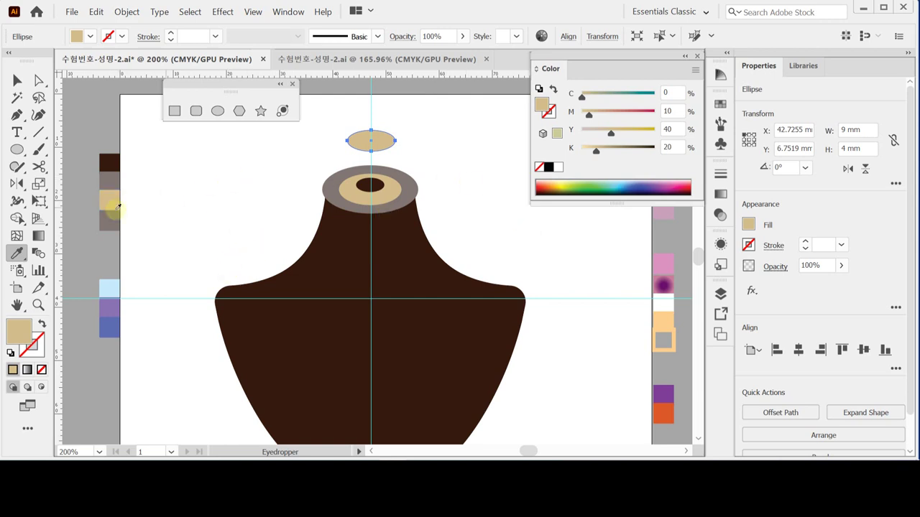
click(110, 221)
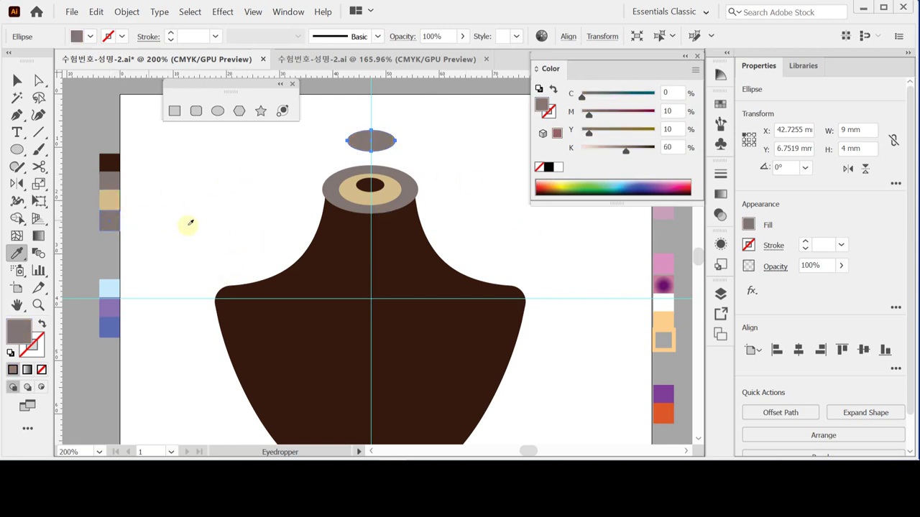
click(111, 201)
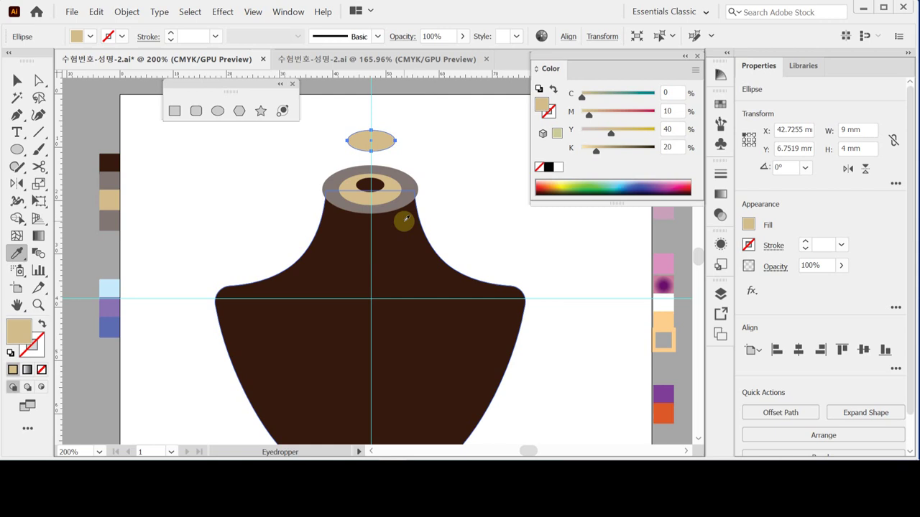
Step: Switch to the Rectangle tool and nudge the upper tan ellipse down towards the neck to Y 8.2019 mm
click(172, 110)
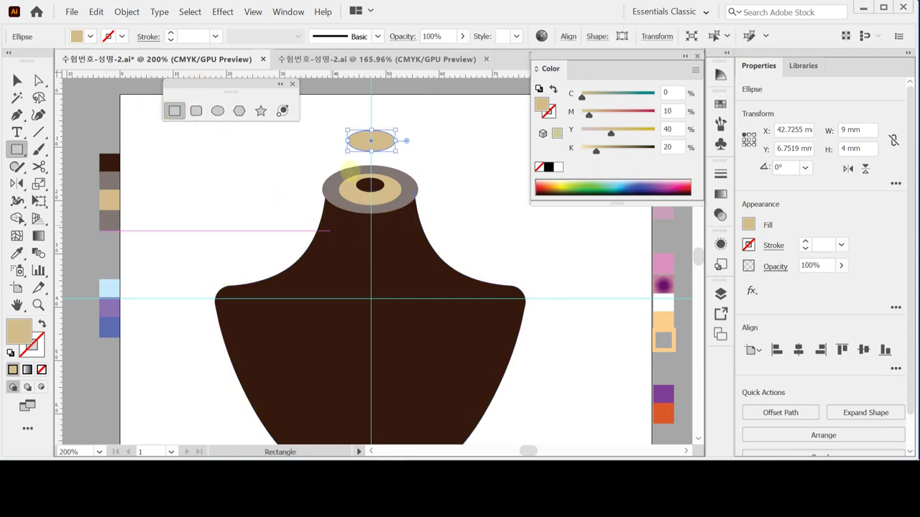
key(Down)
key(Down)
key(Down)
key(Down)
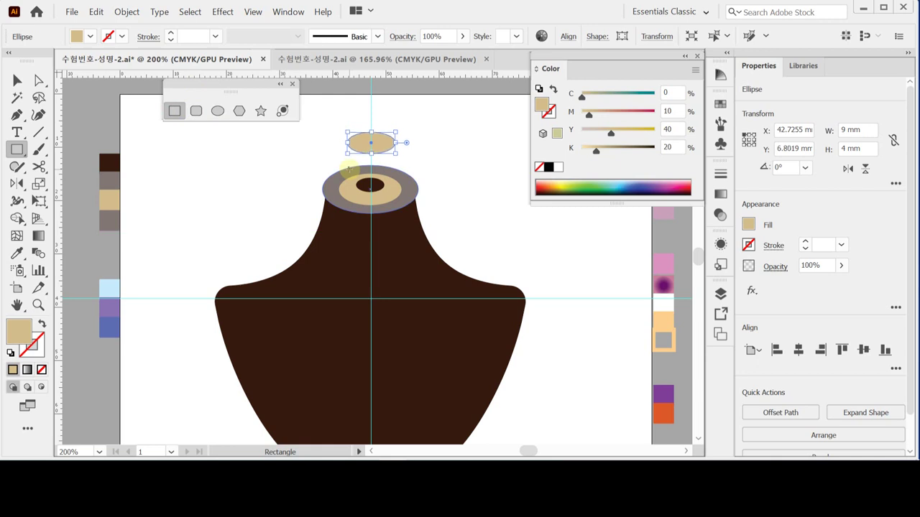
key(Down)
key(Down)
key(Down)
key(Down)
key(Down)
key(Down)
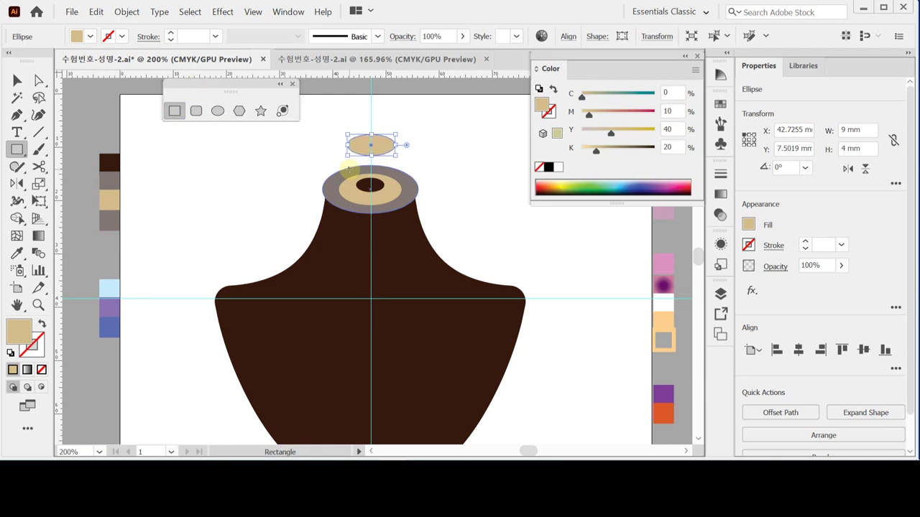
key(Down)
key(Down)
key(Down)
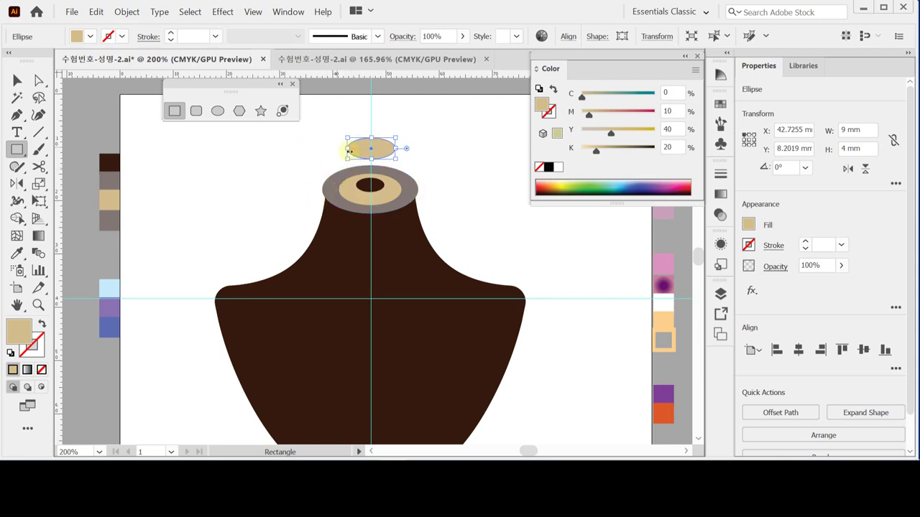
Step: Create a rectangle 9 mm wide and 6 mm high starting at the upper tan ellipse's left anchor point
ctrl+click(303, 151)
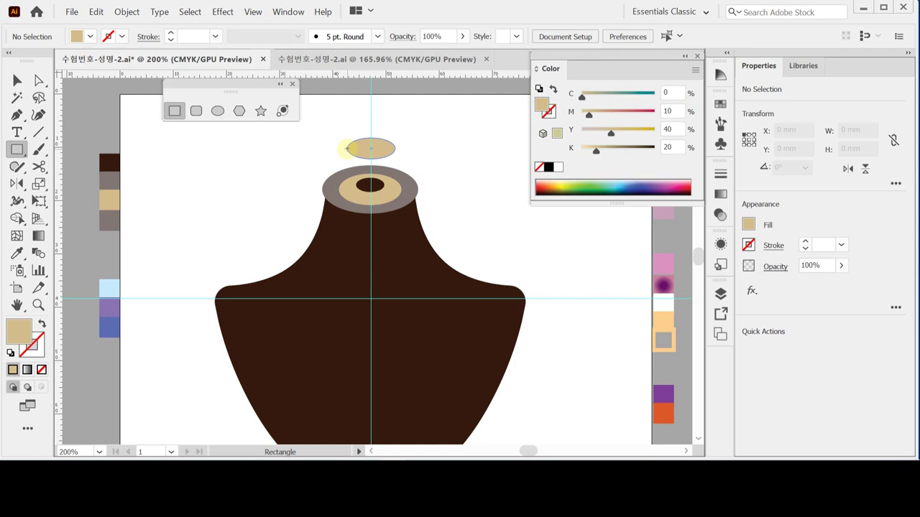
click(348, 149)
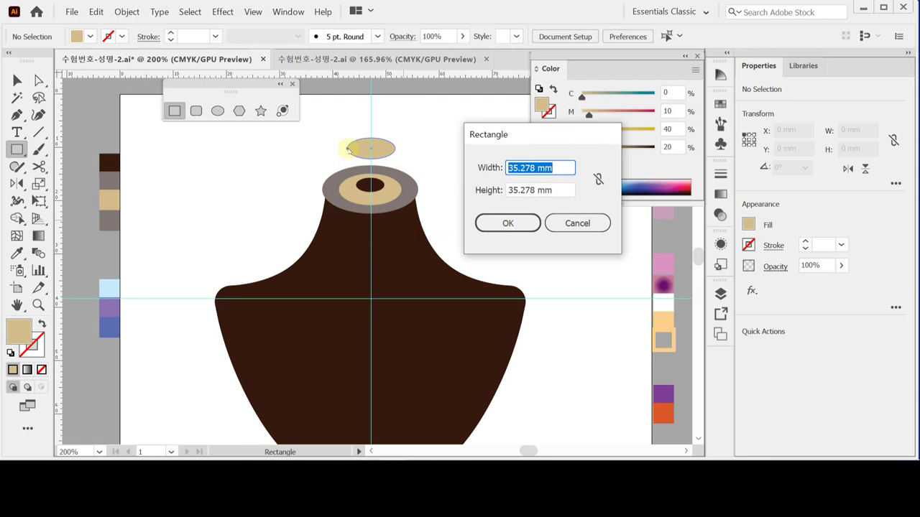
text(9)
key(Tab)
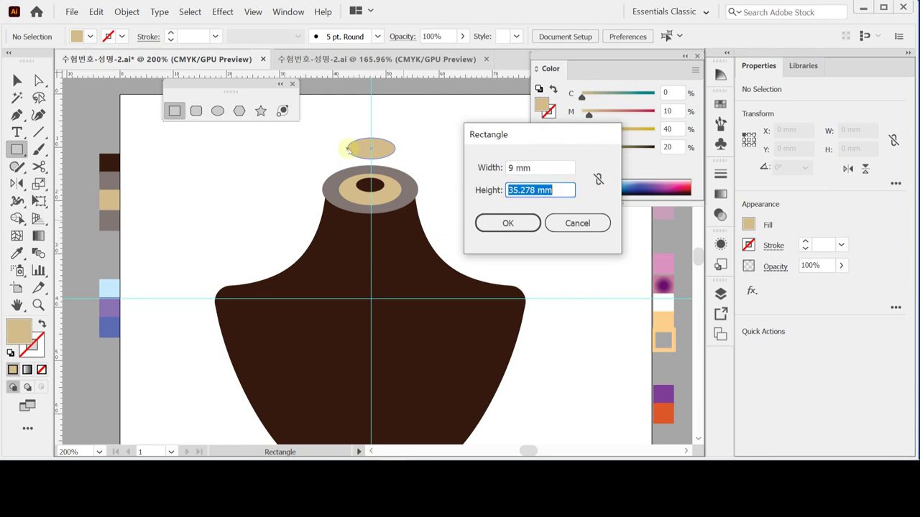
text(6)
key(Return)
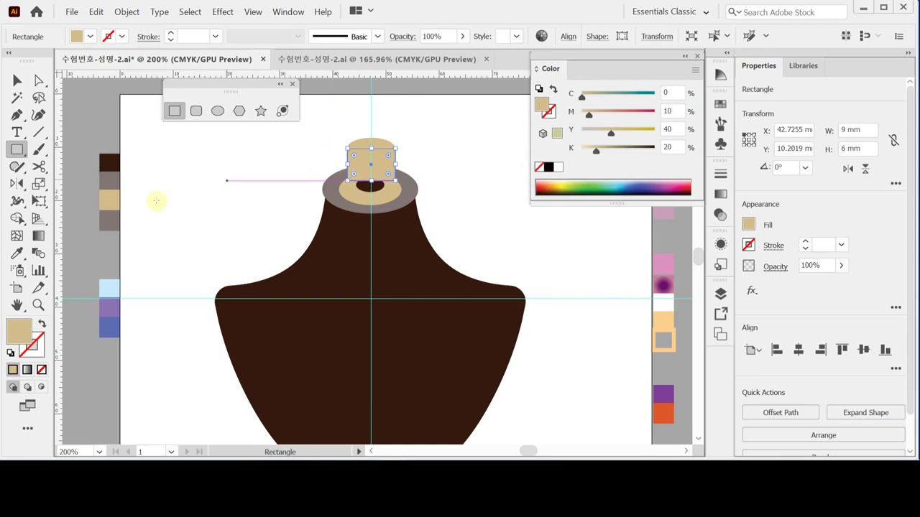
Step: Fill the 9 by 6 mm rectangle with the dark brown sample colour
key(i)
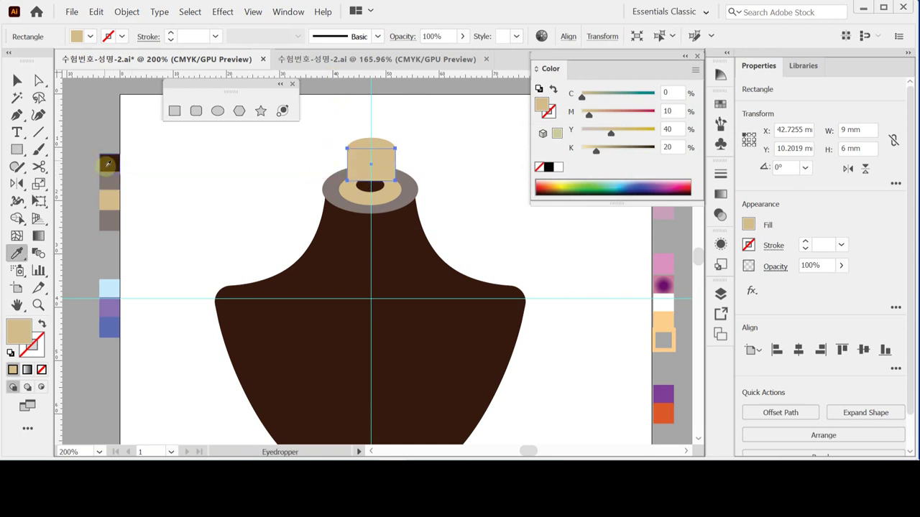
click(109, 162)
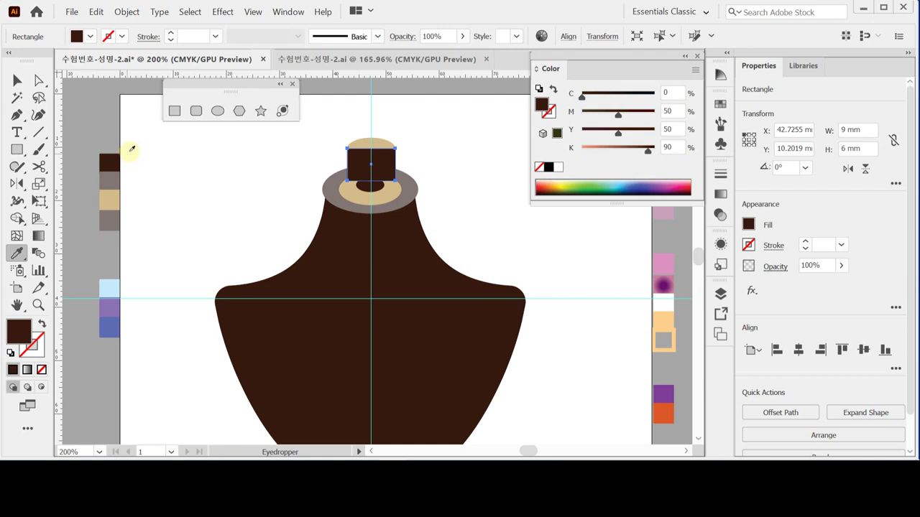
key(ctrl)
key(ctrl)
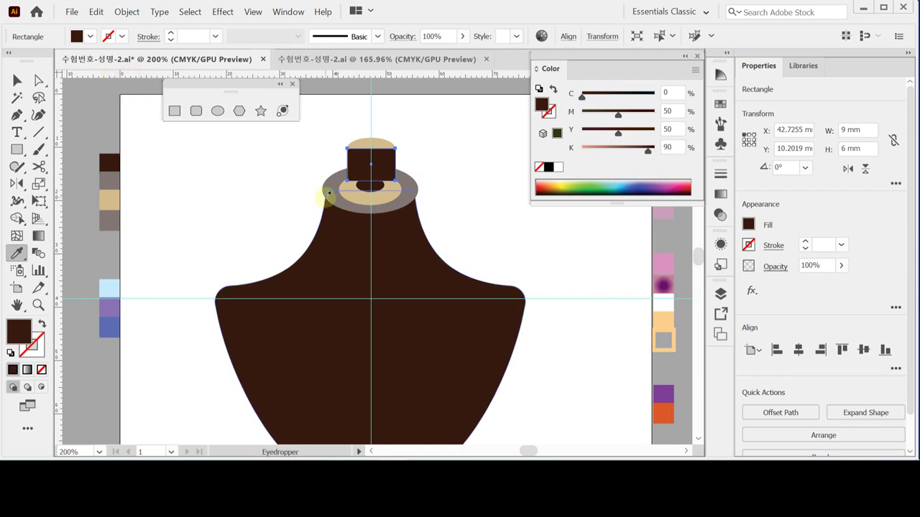
Step: Isolate the dark brown rectangle for editing and move the floating shape tools clear of the isolation path
click(16, 81)
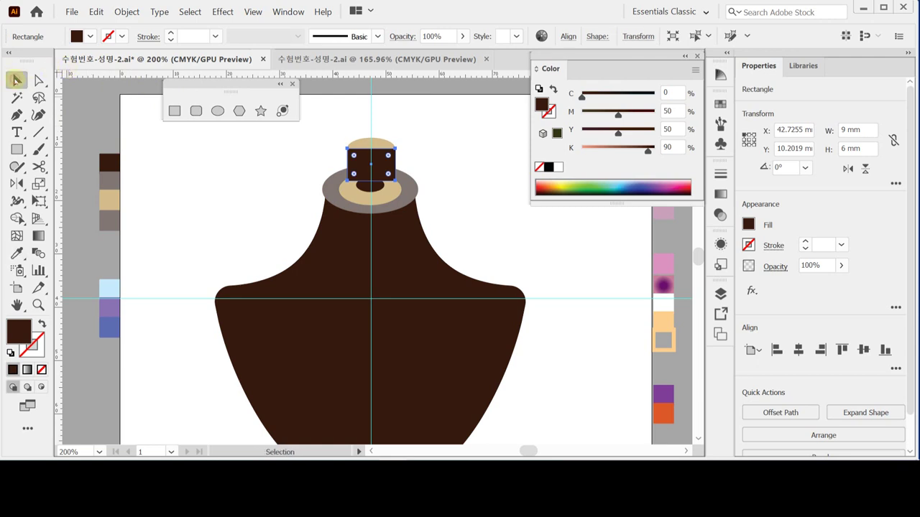
double_click(363, 167)
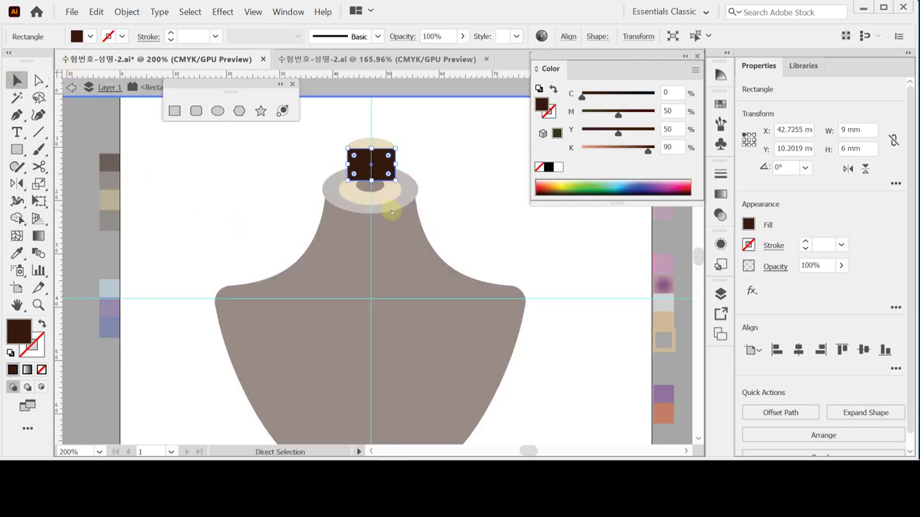
ctrl+click(363, 208)
ctrl+click(376, 222)
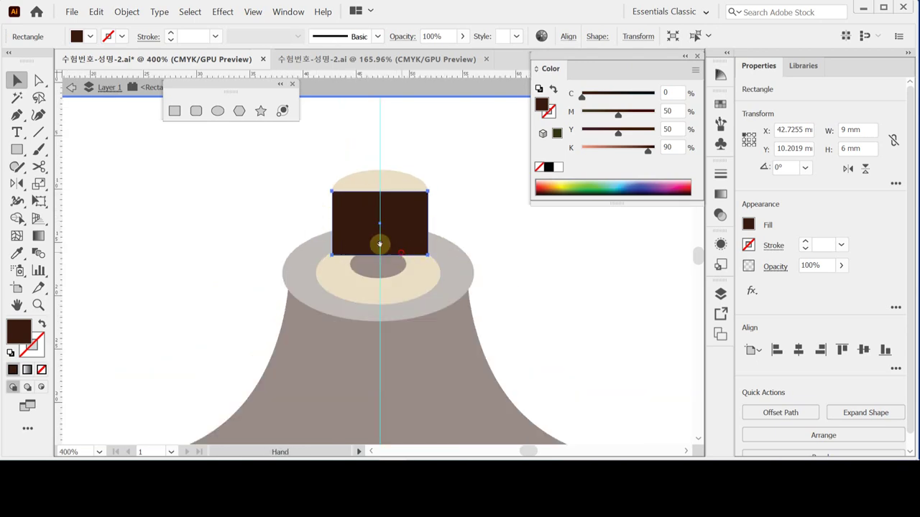
drag(379, 244, 304, 203)
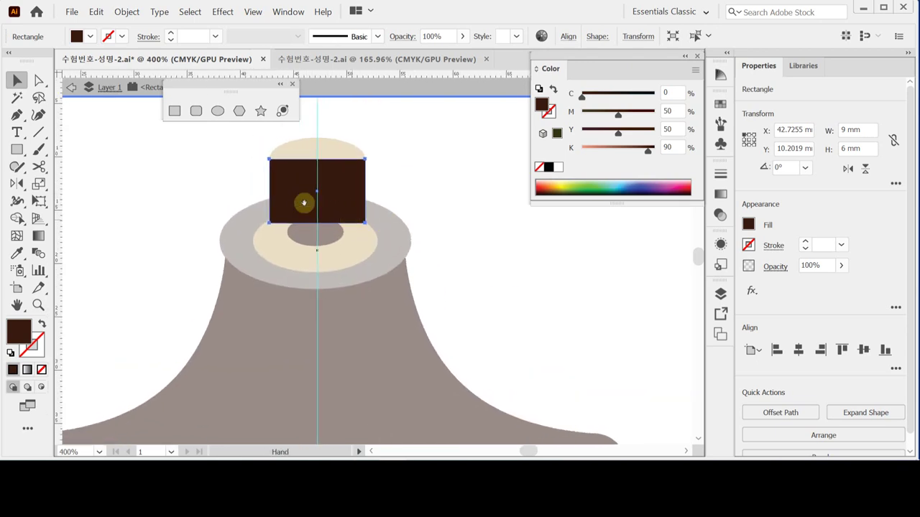
drag(198, 86, 189, 109)
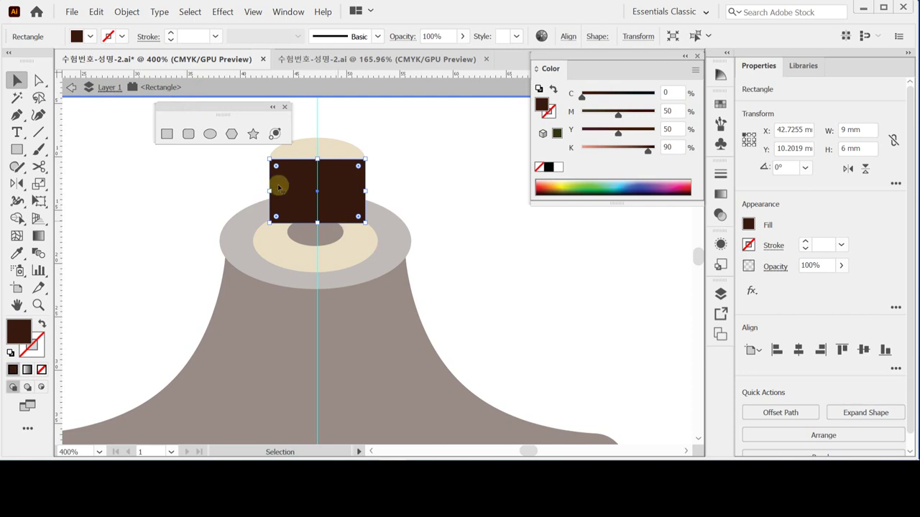
Step: Scale the rectangle's two lower corner points uniformly to 45% to taper it, and leave isolation mode with nothing selected
drag(338, 262, 444, 302)
click(40, 80)
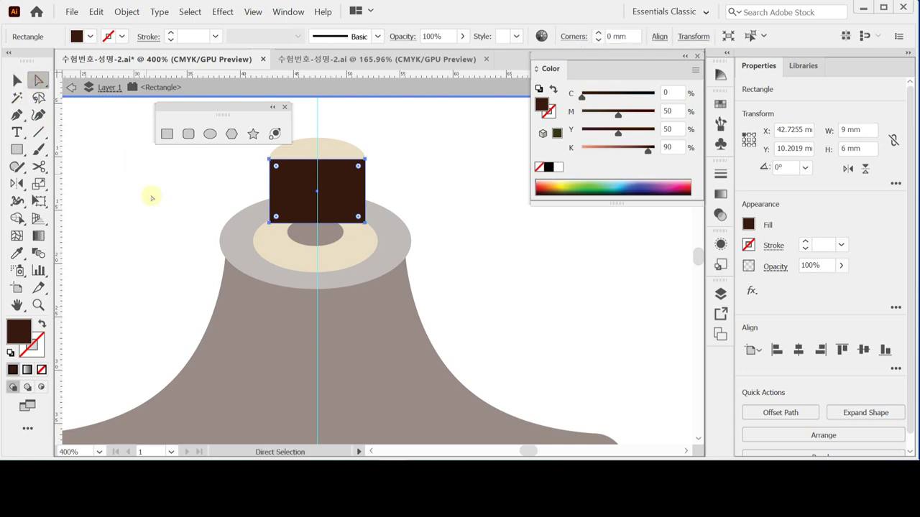
drag(296, 243, 388, 249)
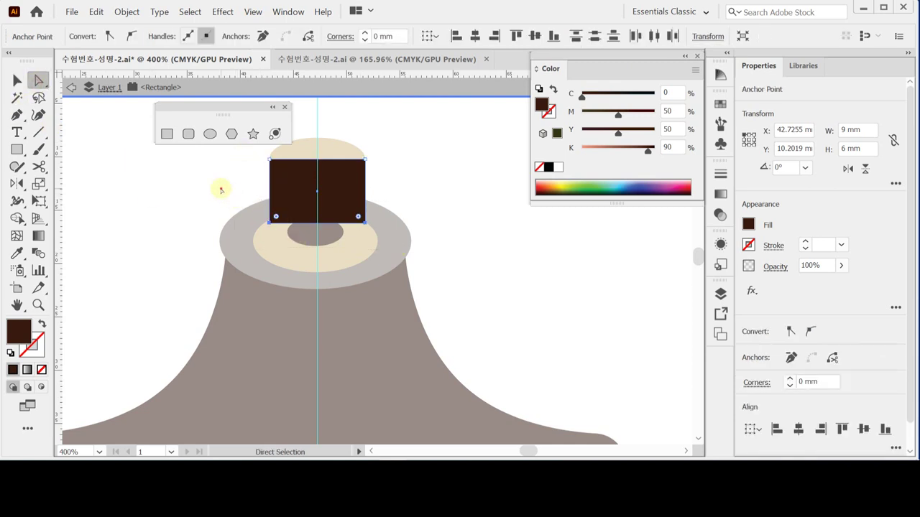
drag(219, 189, 375, 237)
double_click(39, 183)
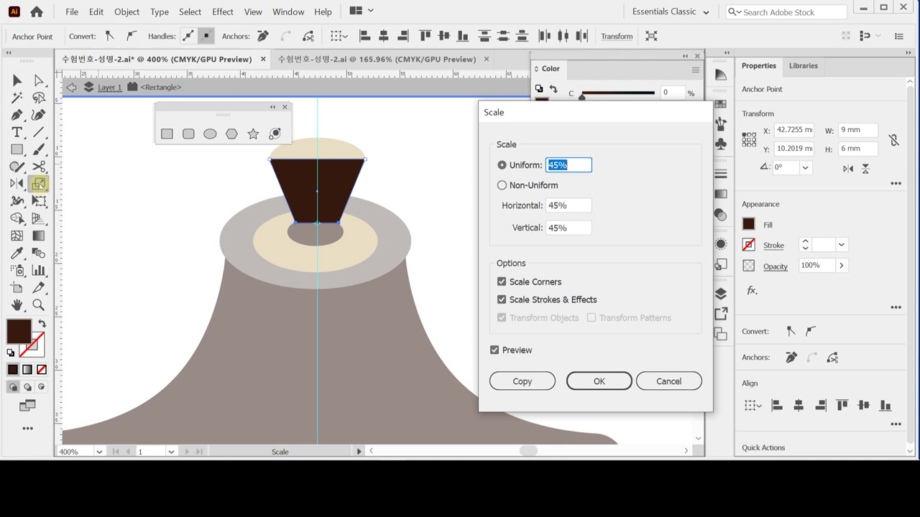
key(Return)
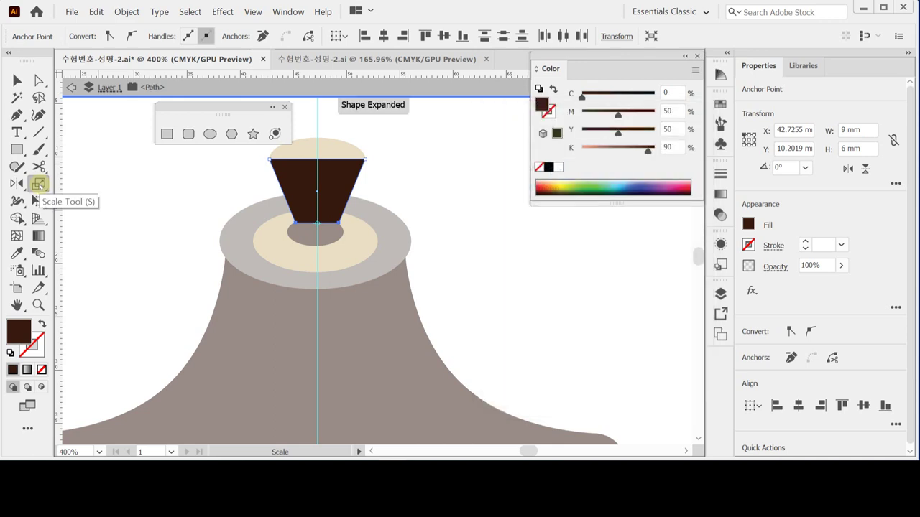
key(Escape)
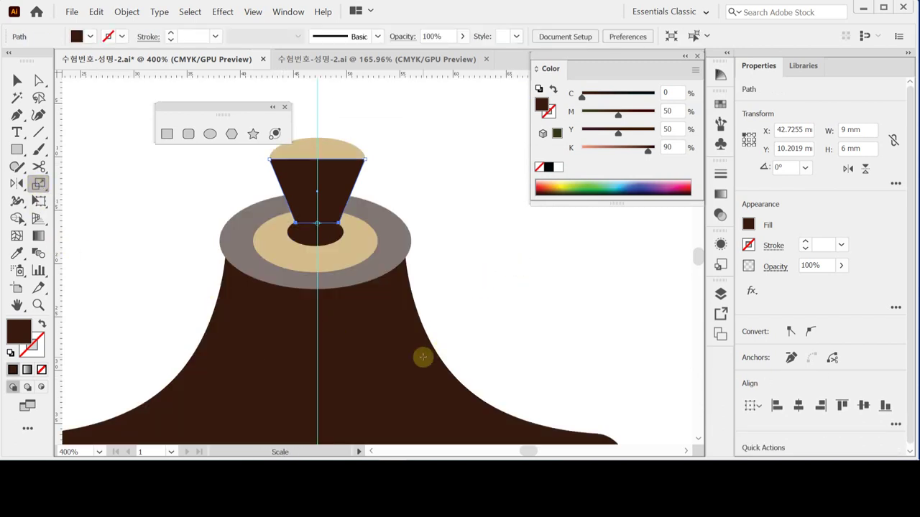
key(ctrl+shift+a)
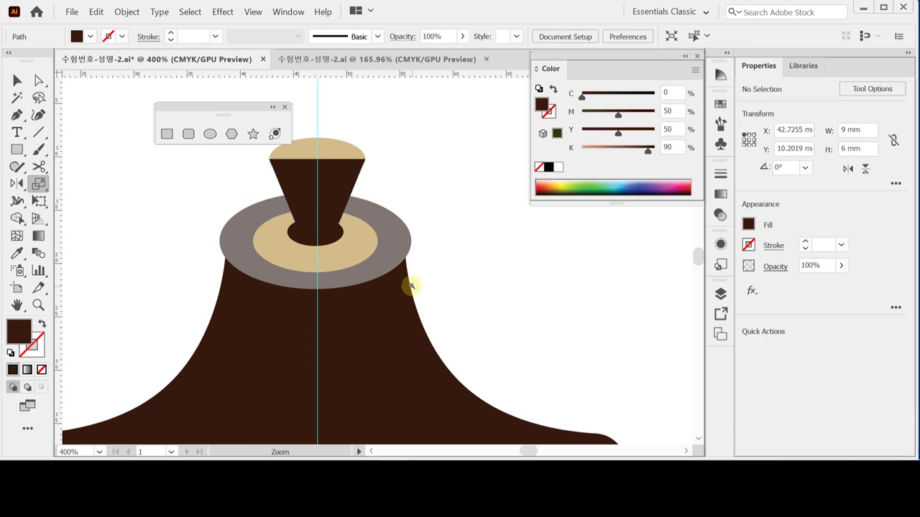
Step: Align the bottle body, the neck ellipses and the stopper shapes to their common horizontal centre
key(ctrl+minus)
drag(419, 266, 458, 267)
click(17, 80)
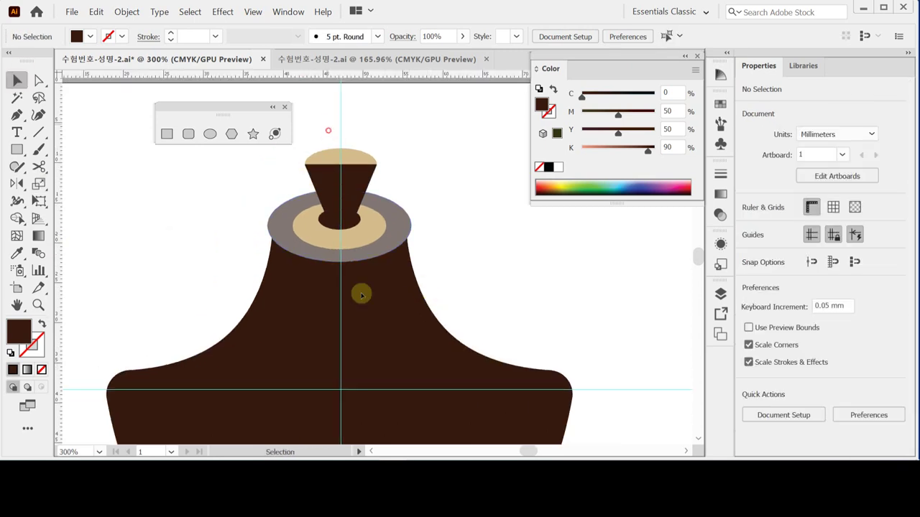
drag(323, 122, 368, 312)
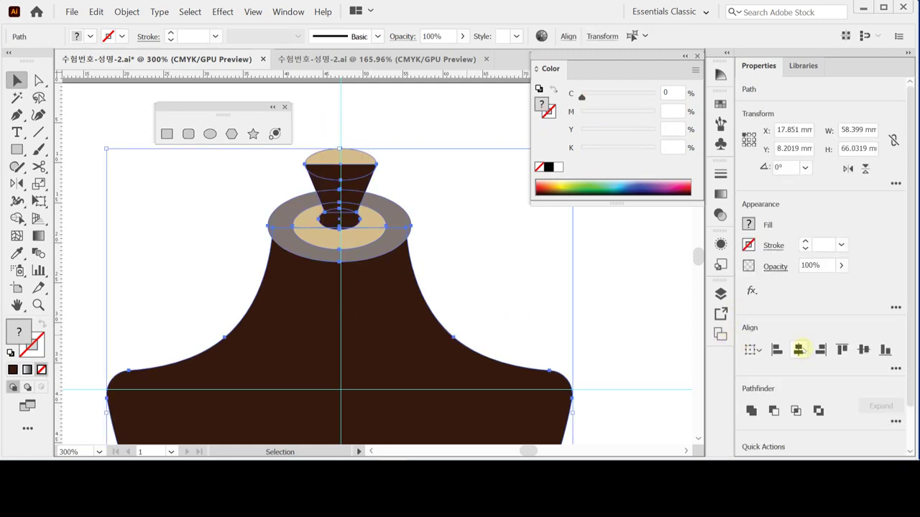
click(798, 349)
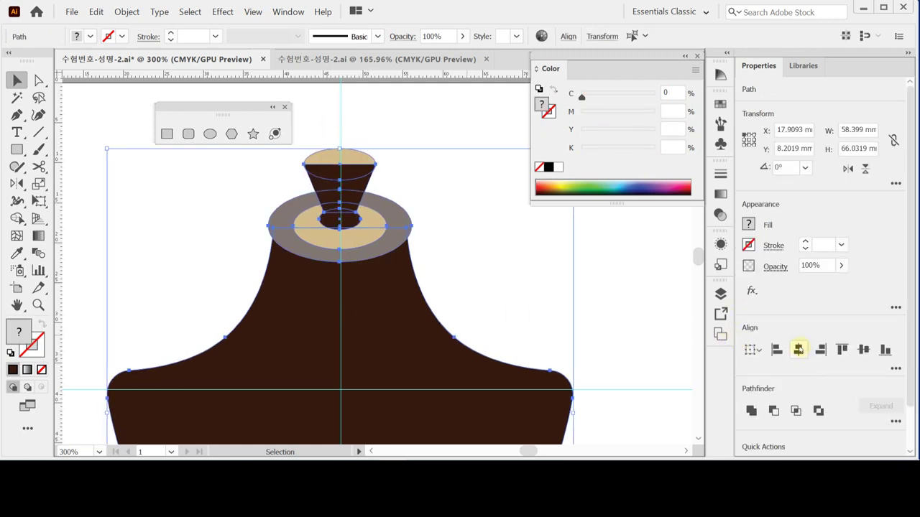
click(408, 129)
Step: Bring the tan ellipse on top of the stopper to the front
click(348, 155)
right_click(347, 154)
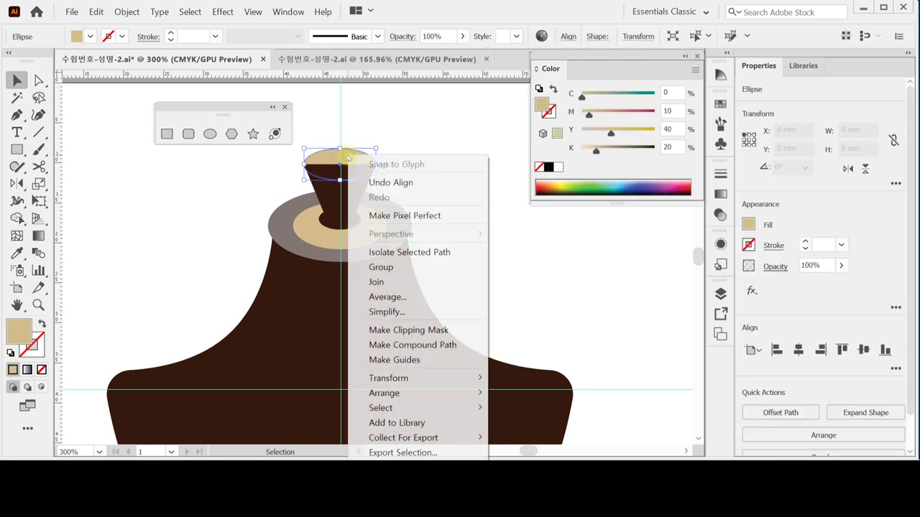
mouse_move(392, 393)
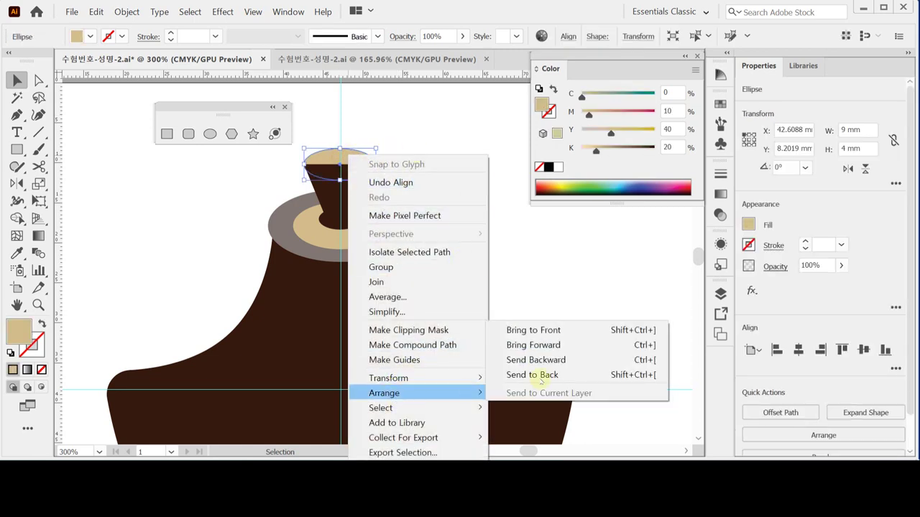
click(539, 330)
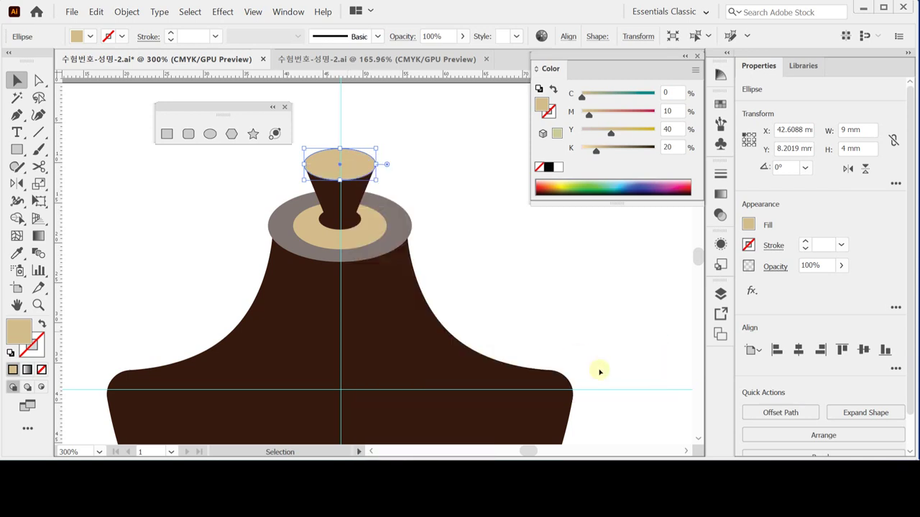
Step: Examine the other places that offer stacking-order commands for the selected tan ellipse
drag(913, 380, 911, 435)
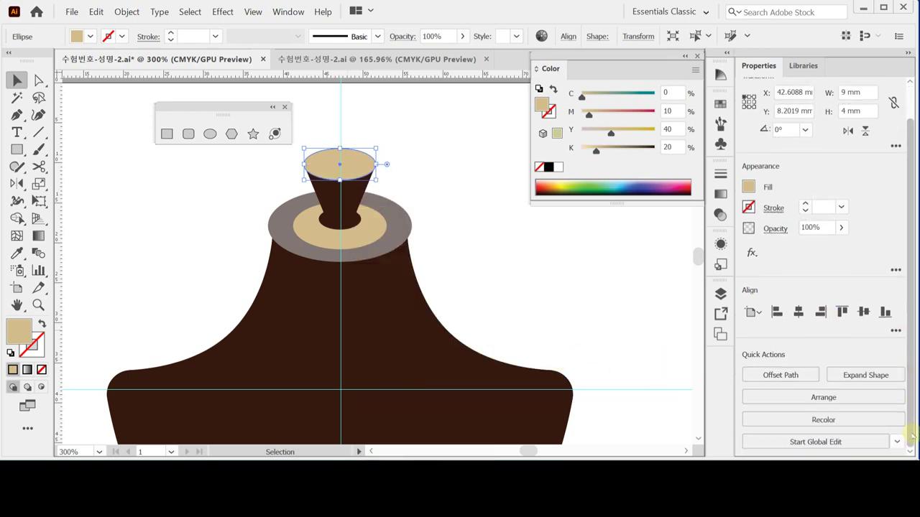
click(845, 400)
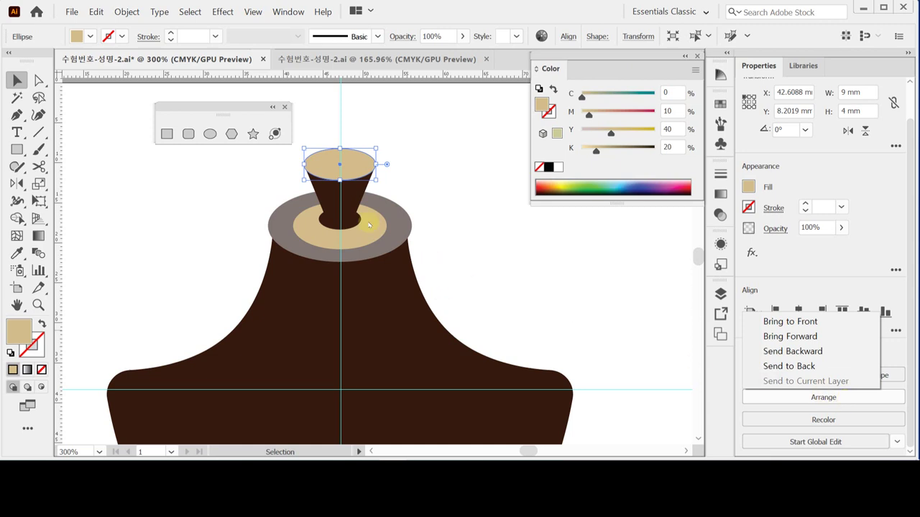
click(126, 11)
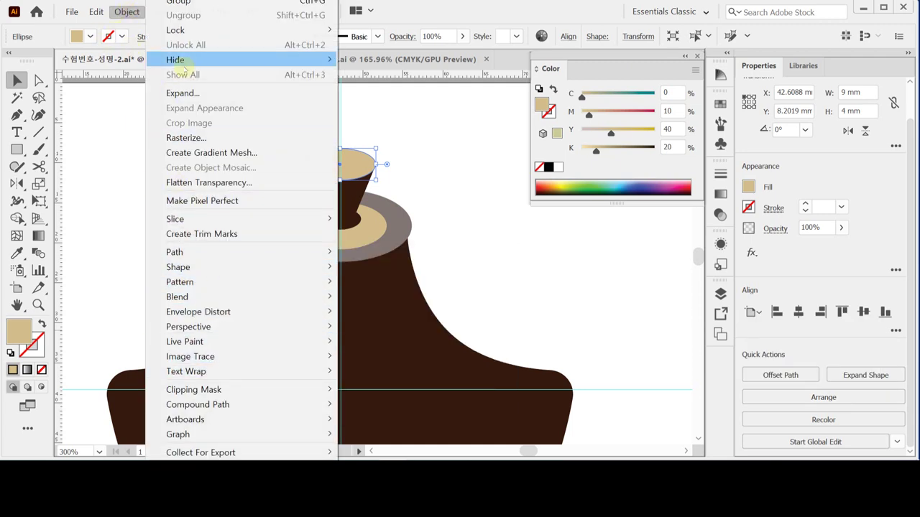
click(121, 16)
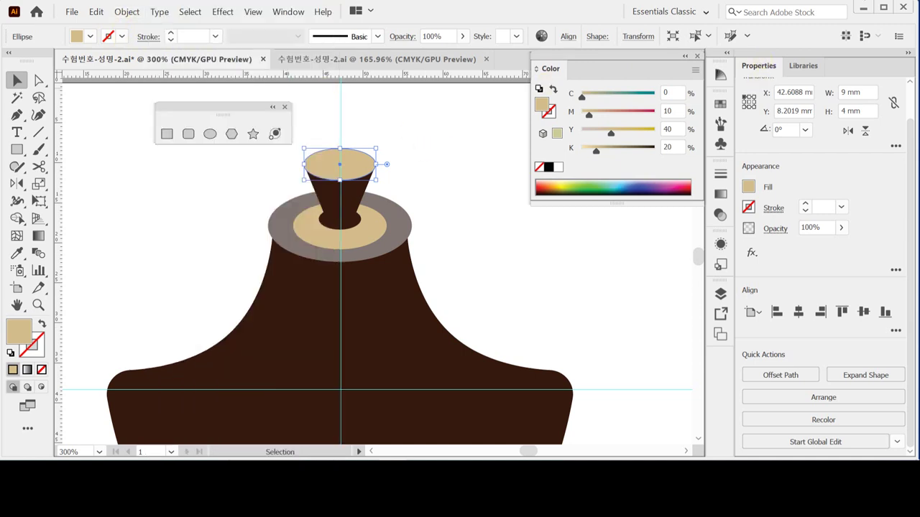
click(128, 11)
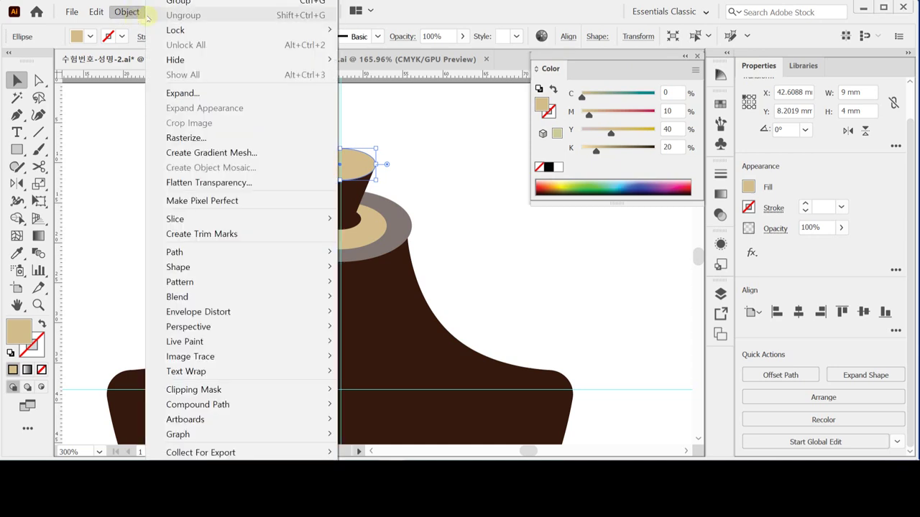
mouse_move(216, 0)
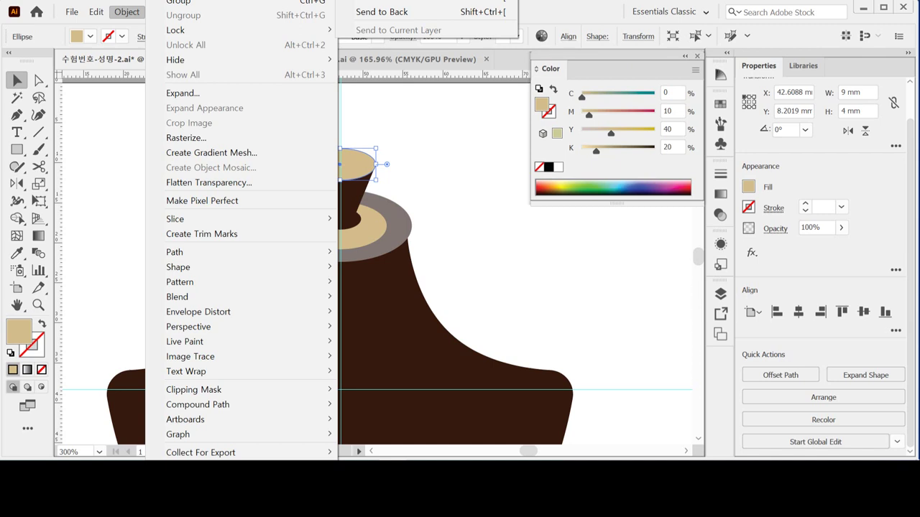
click(478, 14)
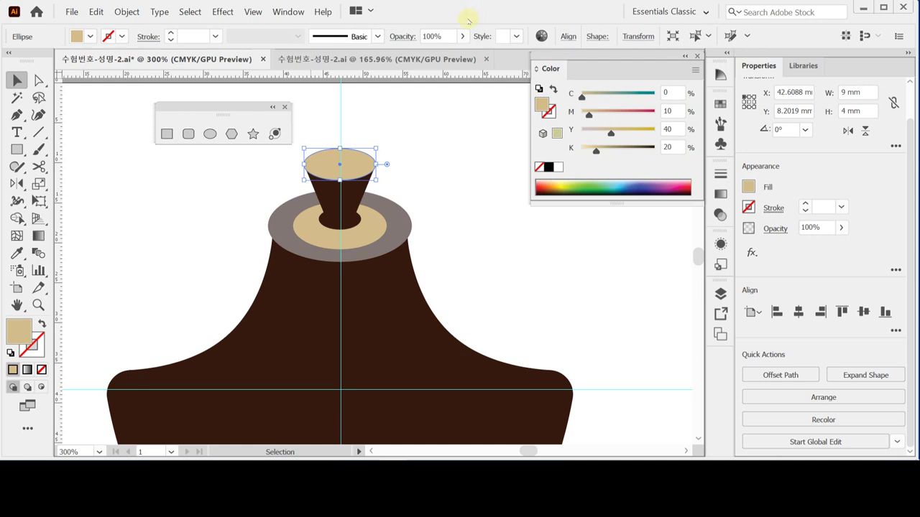
Step: Save the document
key(ctrl+s)
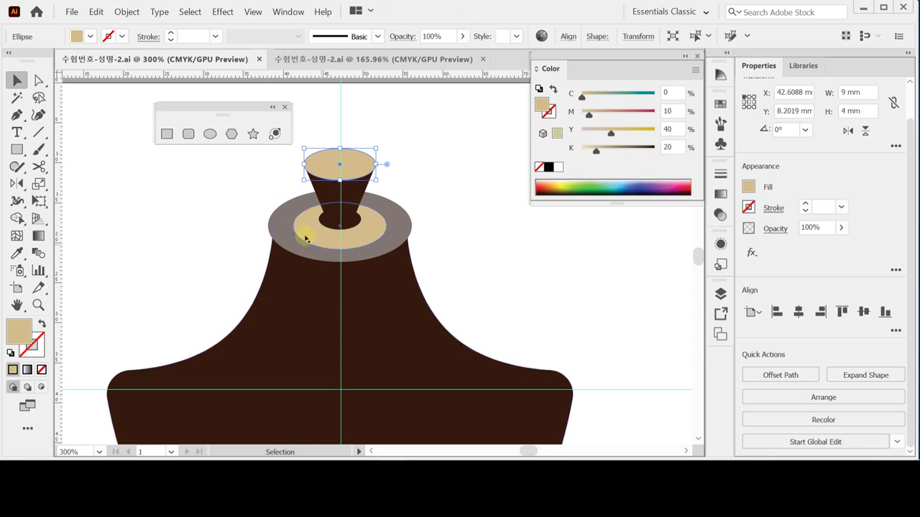
Step: Select the bottle body, hide its bounding box and show it again
click(284, 315)
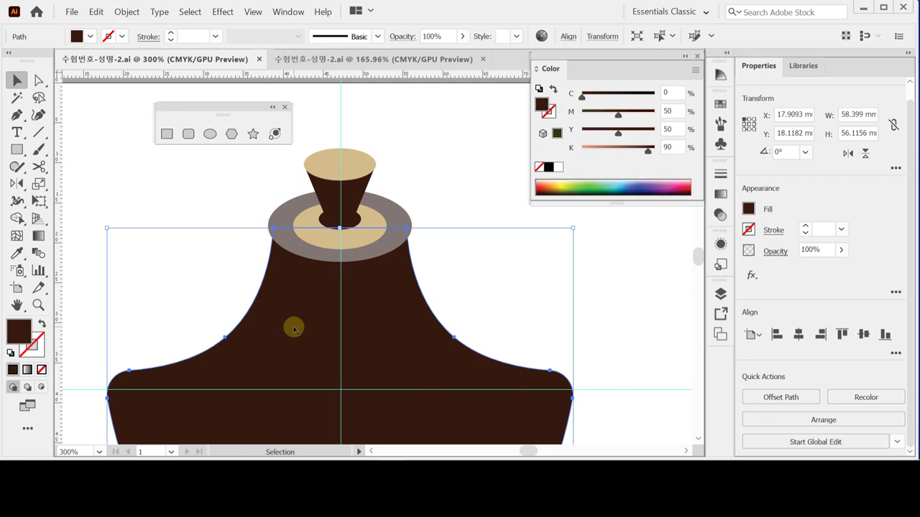
key(ctrl+shift+b)
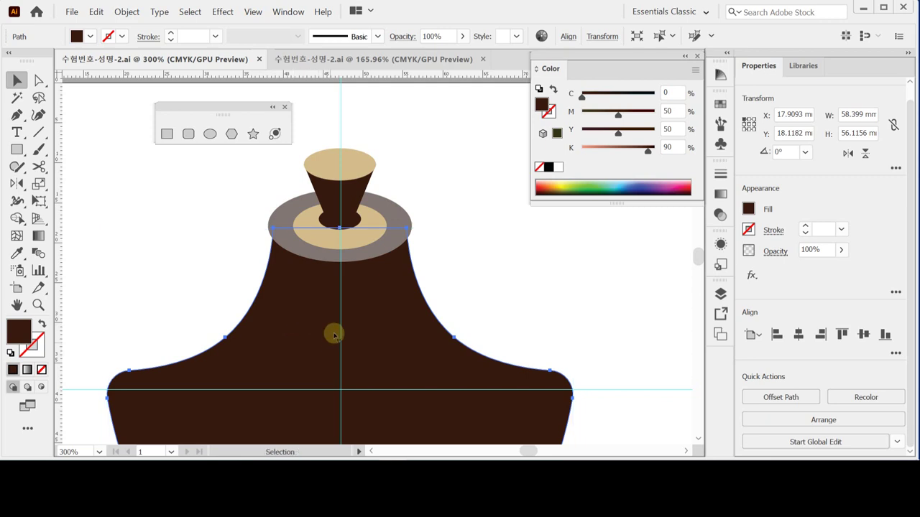
key(ctrl+shift+b)
key(a)
key(v)
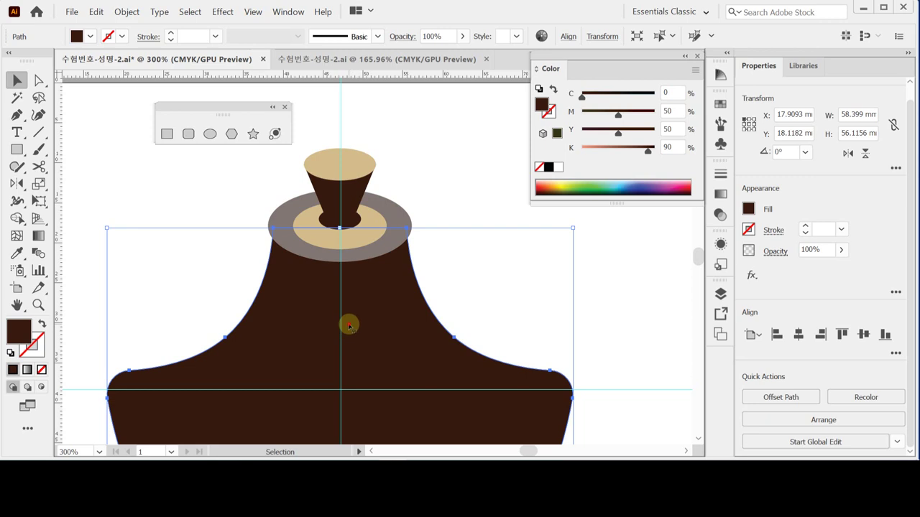
Step: Isolate the bottle body path and preview a move of 1 mm horizontally and 7 mm vertically
double_click(348, 327)
scroll(349, 327, down, 2)
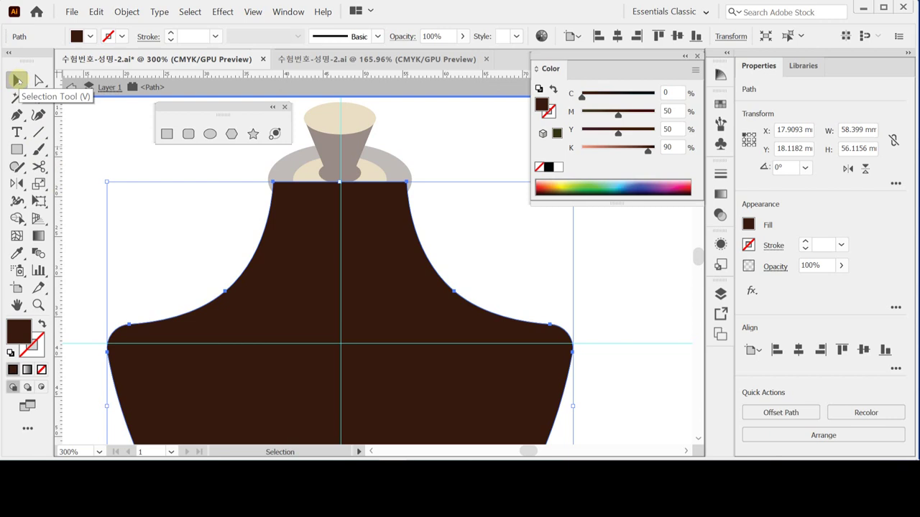
double_click(17, 80)
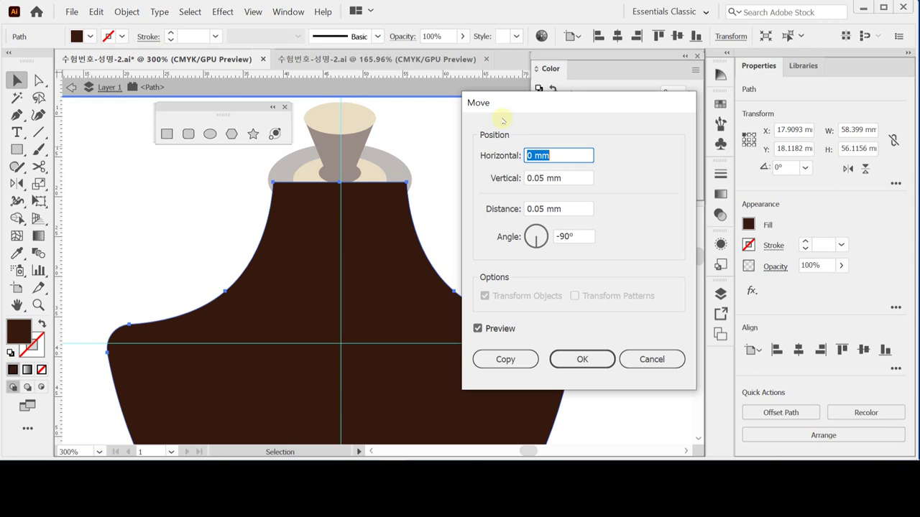
text(1.)
key(Tab)
text(7)
key(shift+Tab)
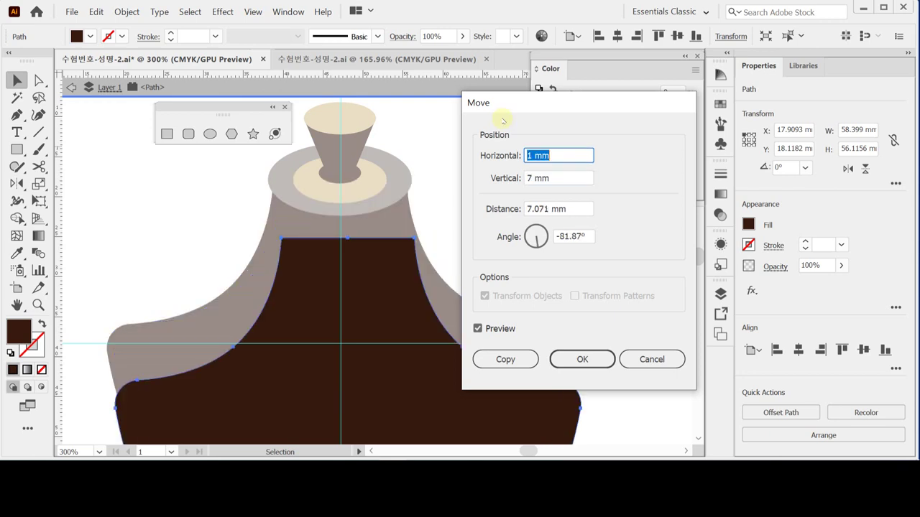
Step: Move the isolated bottle body by 1.7 mm horizontally and 3 mm vertically
text(1/)
key(BackSpace)
text(.7)
key(Tab)
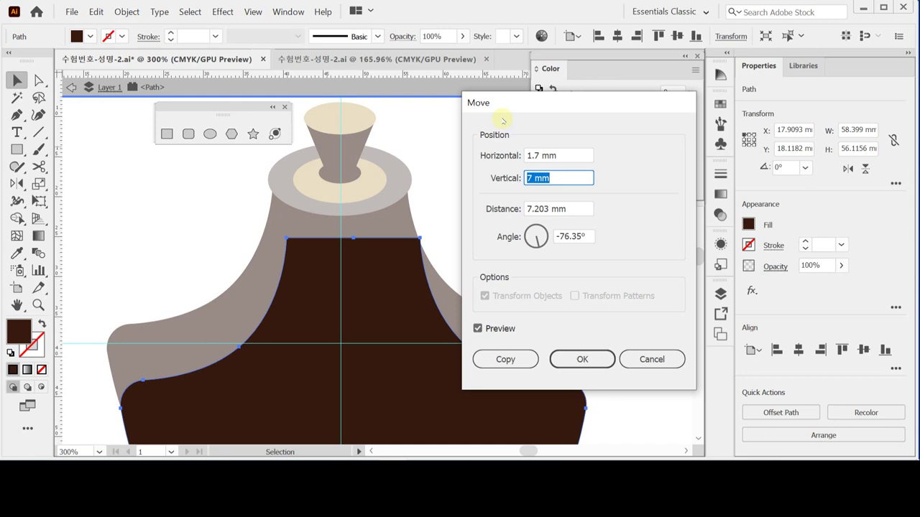
text(3)
key(Tab)
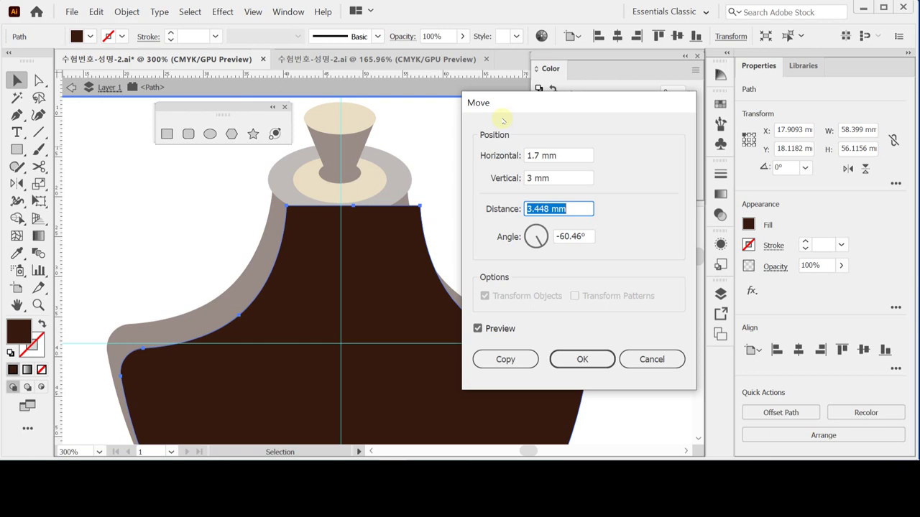
key(Return)
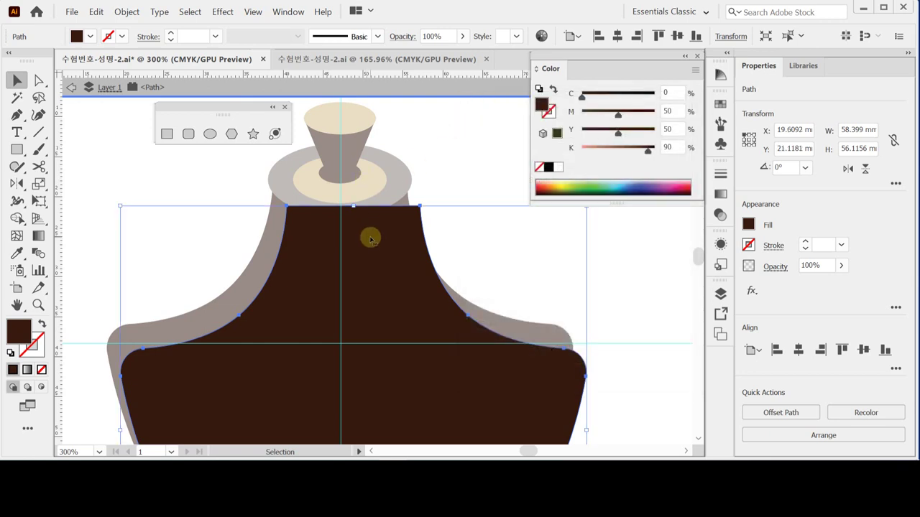
Step: Create a copy of the shifted bottle body, moved a further 1.7 mm horizontally and 2 mm vertically
scroll(370, 240, down, 2)
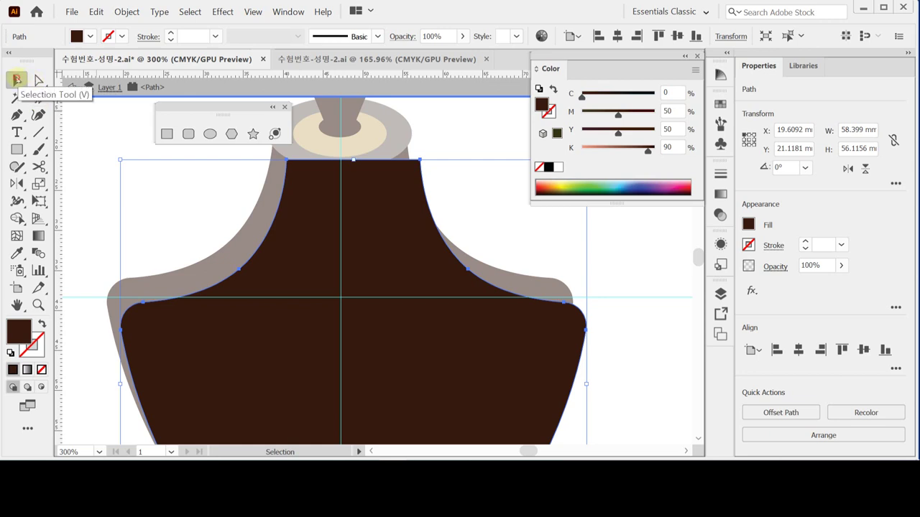
double_click(17, 80)
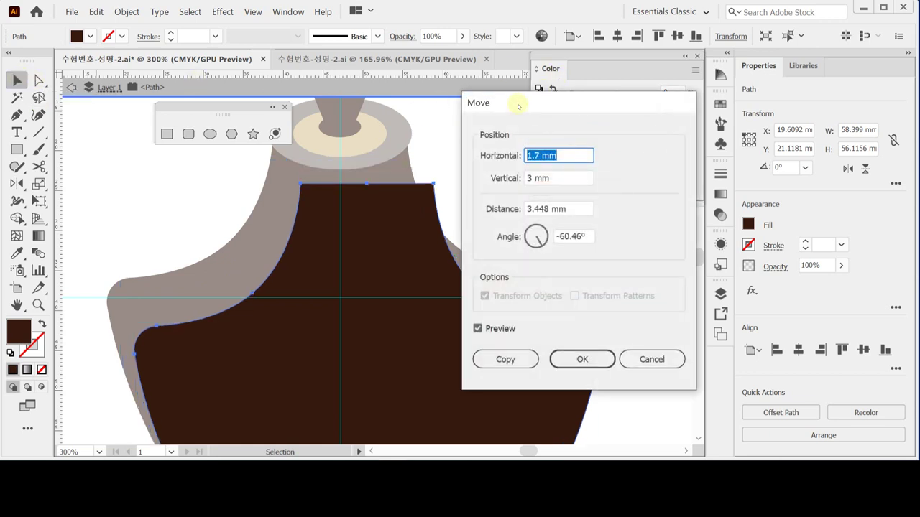
drag(518, 105, 588, 115)
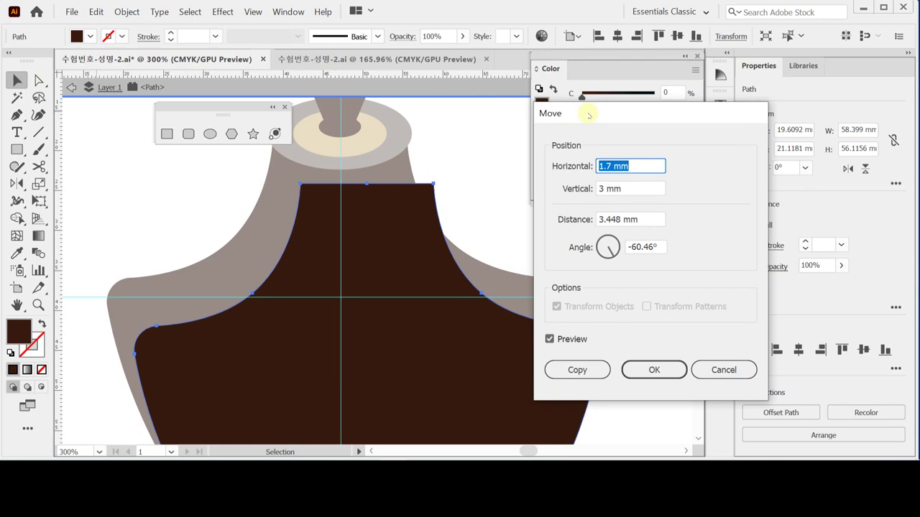
drag(588, 115, 588, 115)
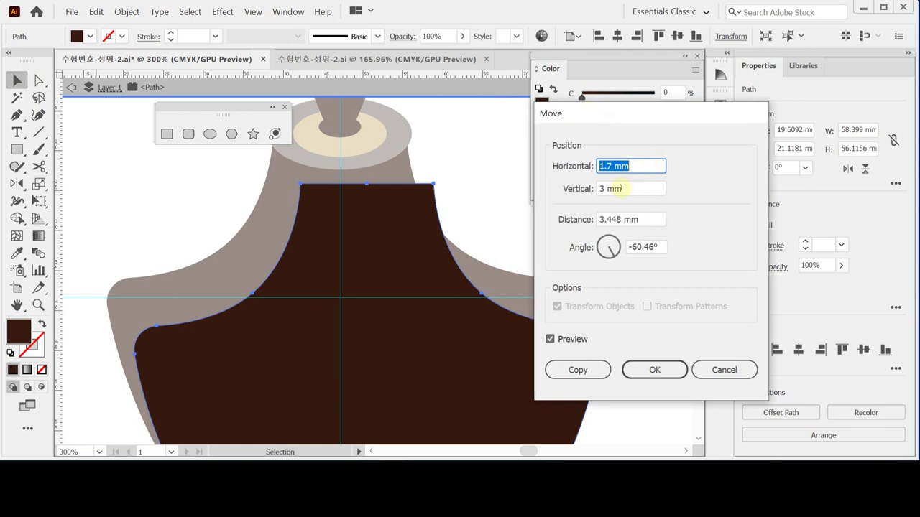
key(Tab)
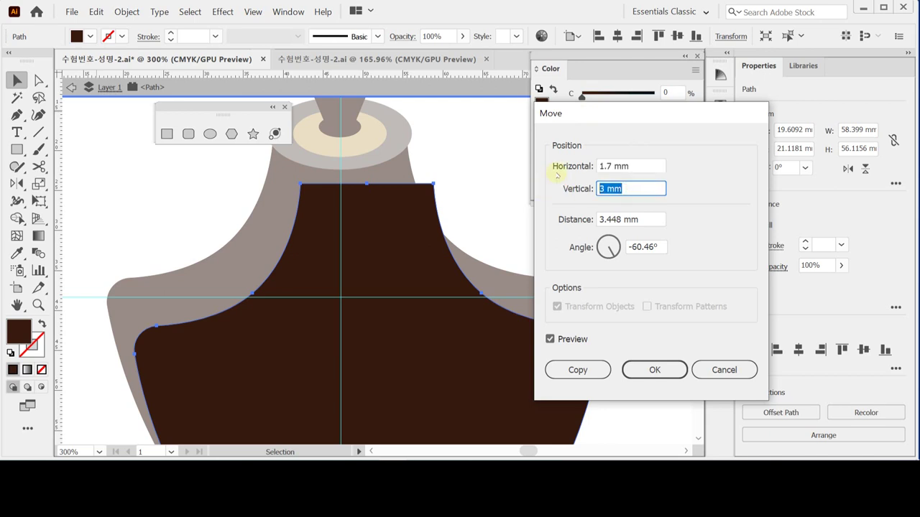
text(2)
click(573, 369)
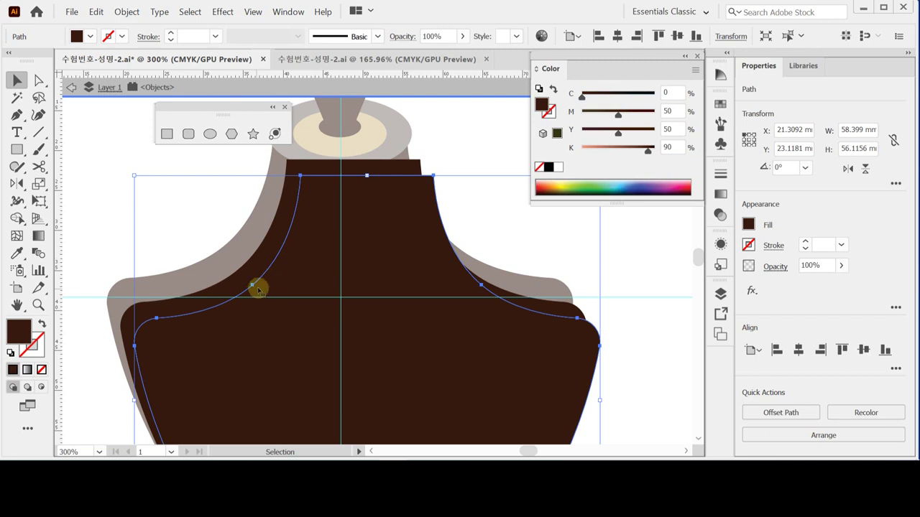
Step: Give the new bottle body copy the default white fill and black stroke, and deselect it
scroll(295, 286, down, 3)
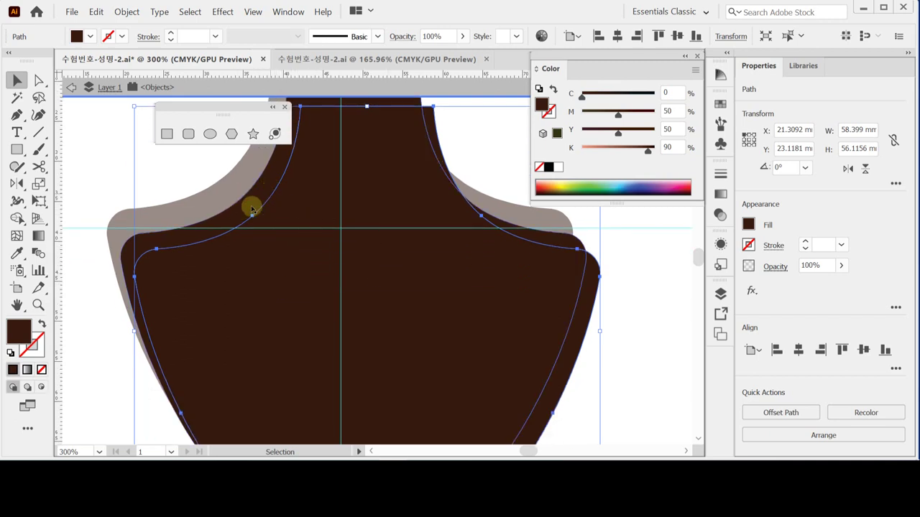
scroll(320, 230, up, 5)
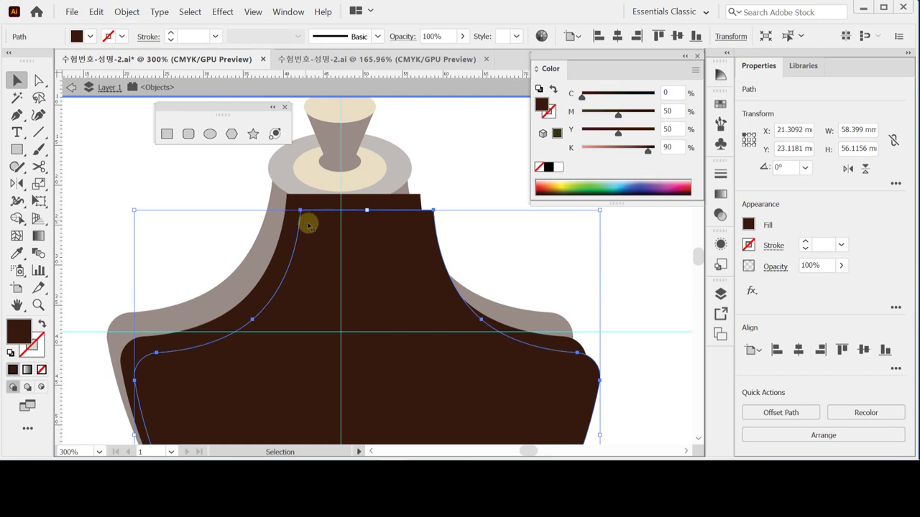
ctrl+click(353, 276)
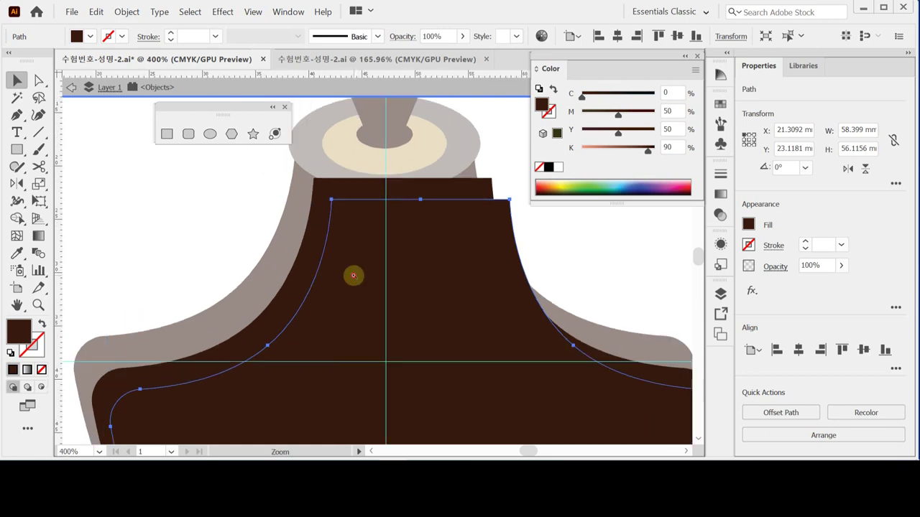
ctrl+click(353, 277)
drag(357, 276, 358, 271)
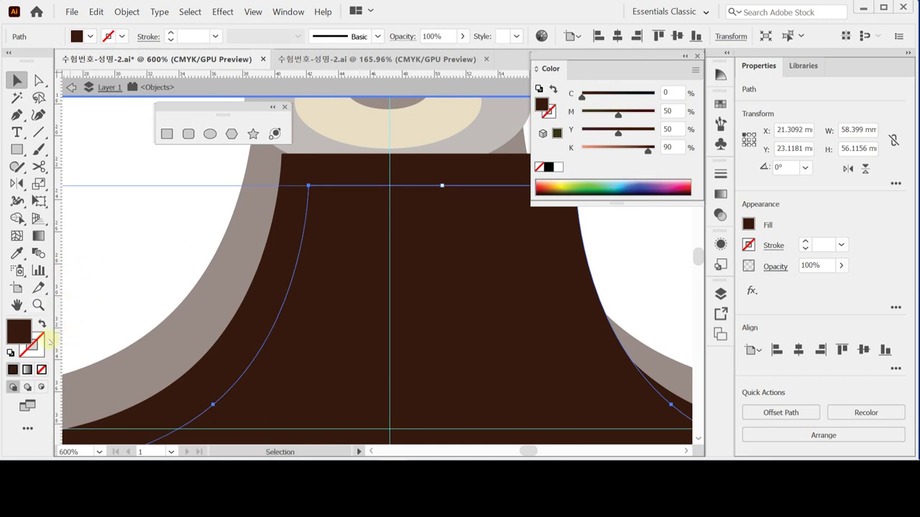
click(10, 354)
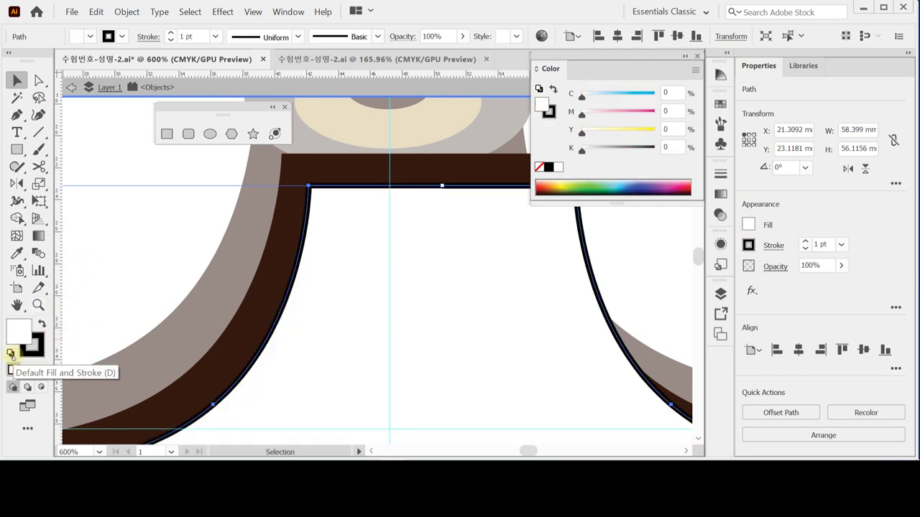
click(152, 227)
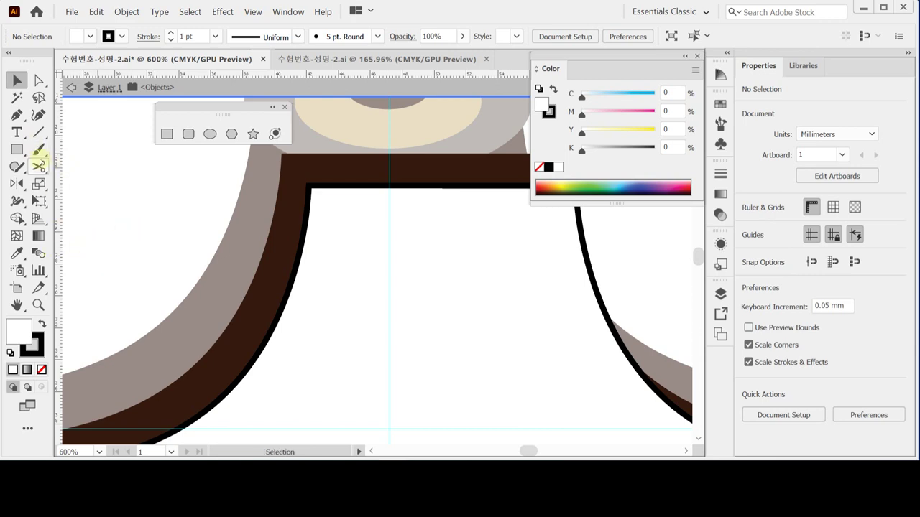
Step: Draw an open curve with the Pen tool just below the neck, crossing the left edges of both isolated bottle shapes
click(16, 115)
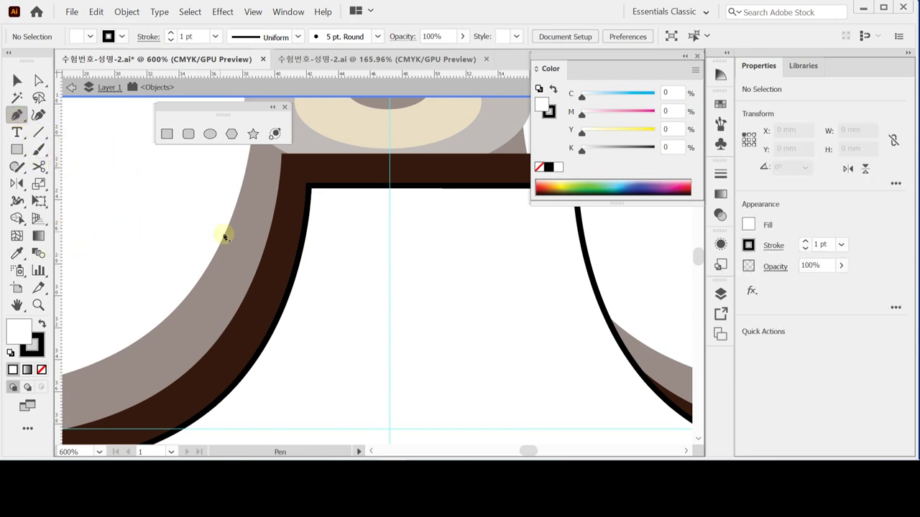
key(ctrl+equal)
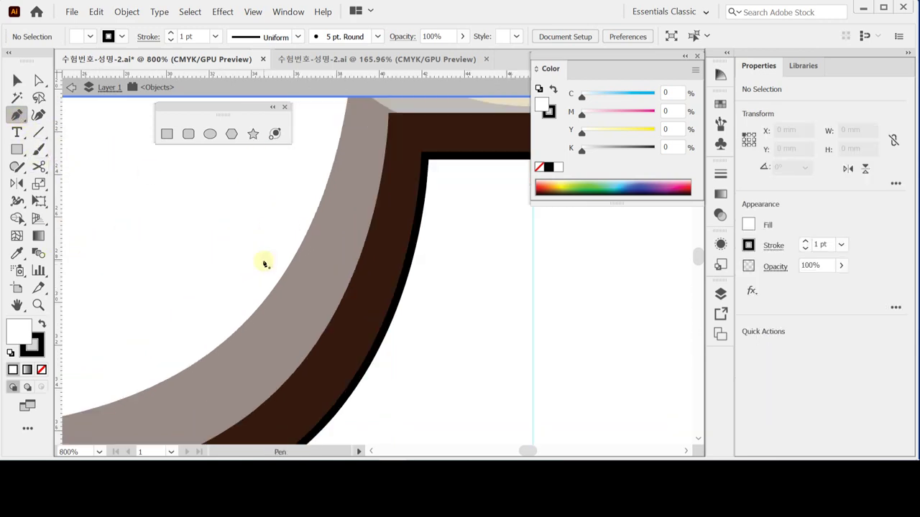
drag(308, 271, 129, 302)
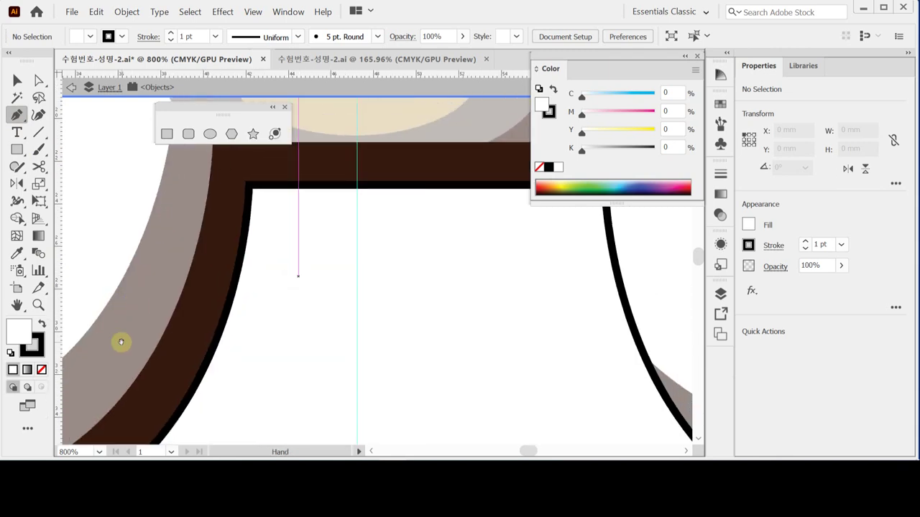
click(172, 176)
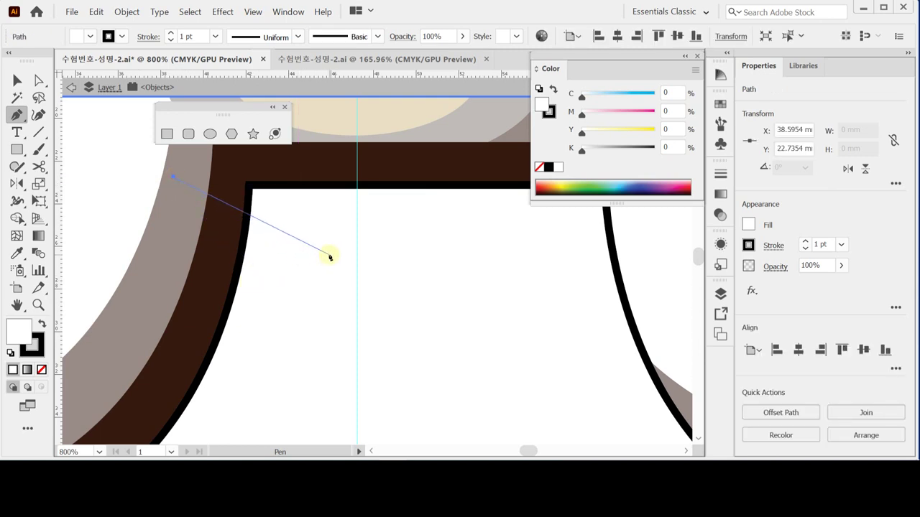
drag(324, 248, 431, 256)
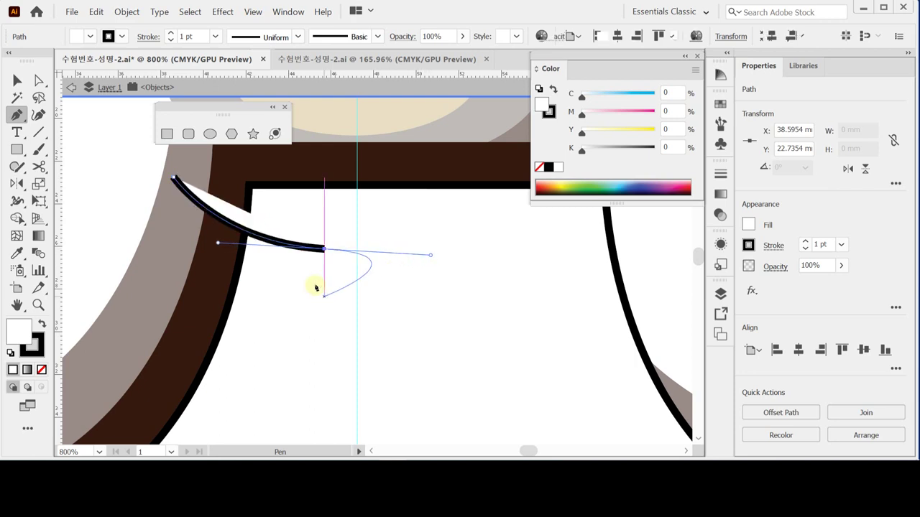
Step: Remove the fill from the curve below the neck, keeping its black stroke, and deselect it
key(ctrl+space)
click(221, 317)
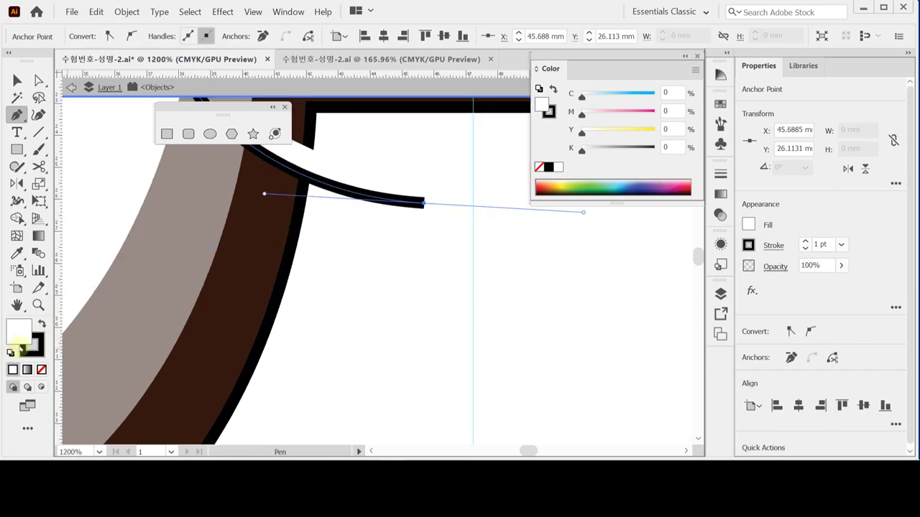
click(41, 370)
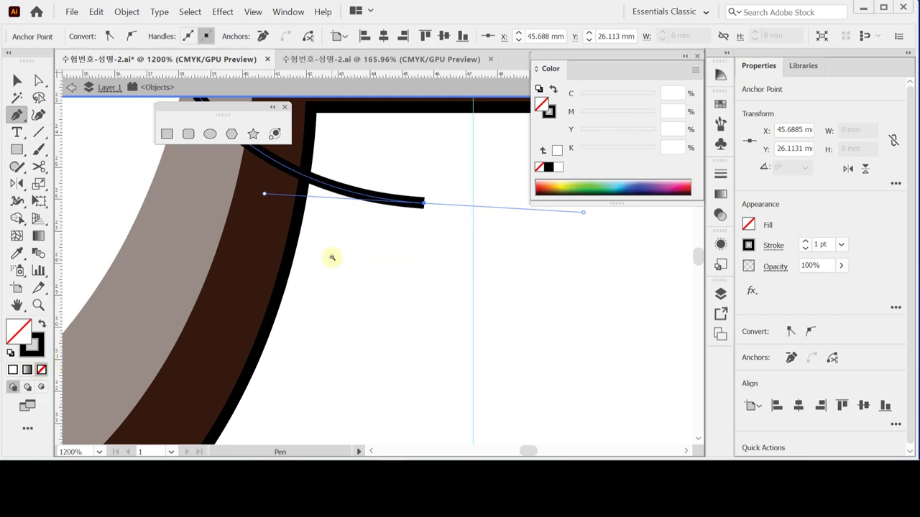
scroll(328, 257, down, 2)
drag(402, 265, 307, 265)
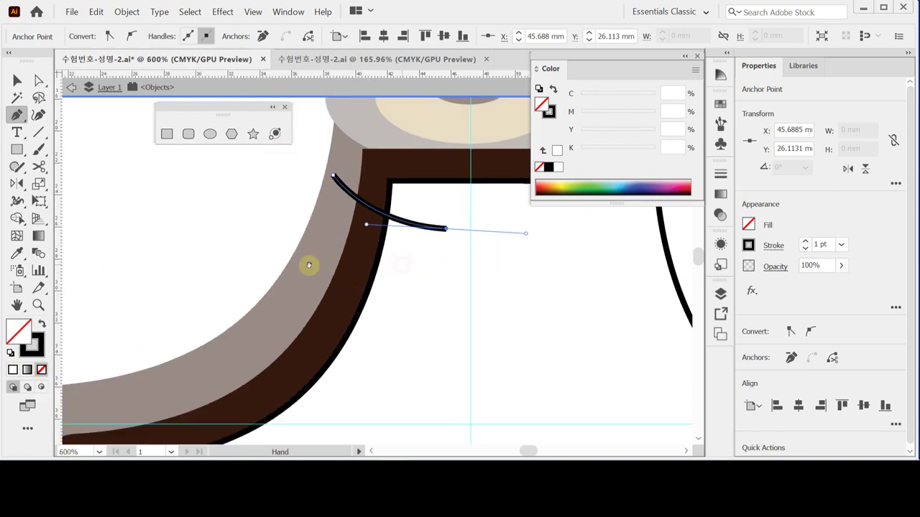
ctrl+click(172, 212)
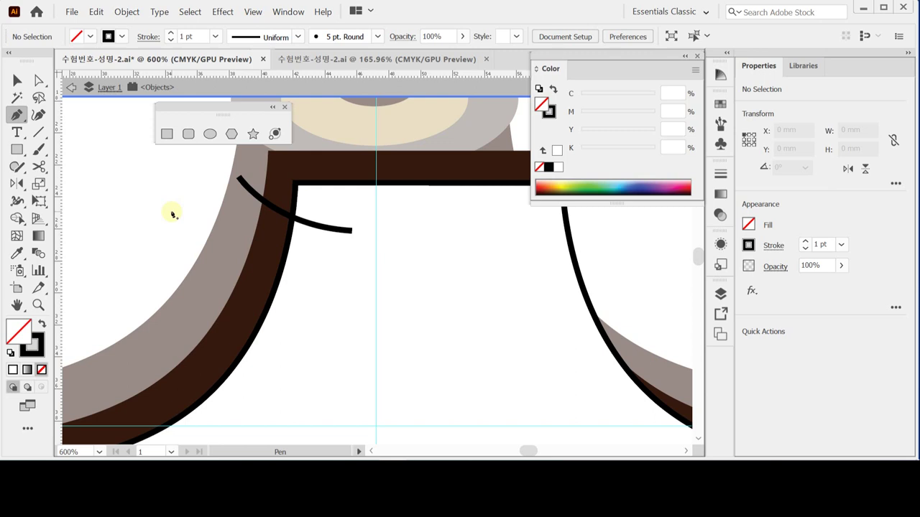
Step: Divide both isolated bottle shapes and the crossing curve into separate pieces with Pathfinder
key(ctrl+a)
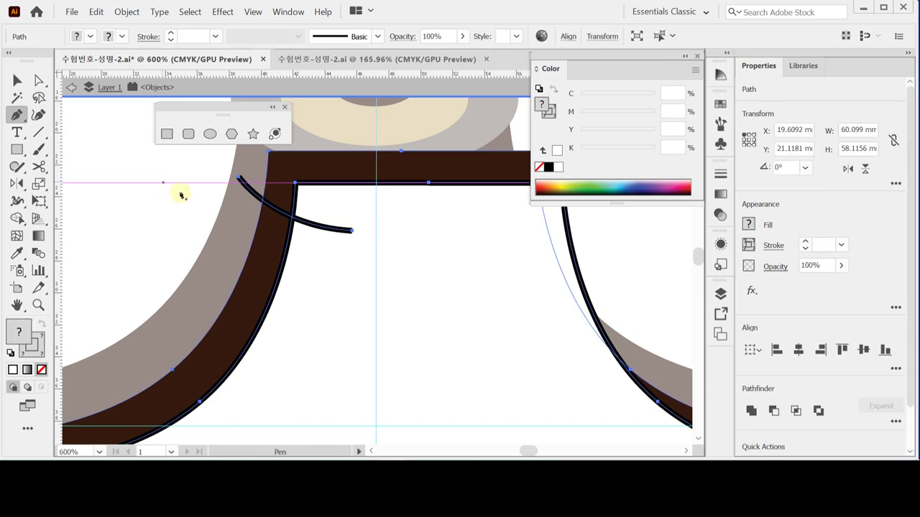
ctrl+alt+click(404, 264)
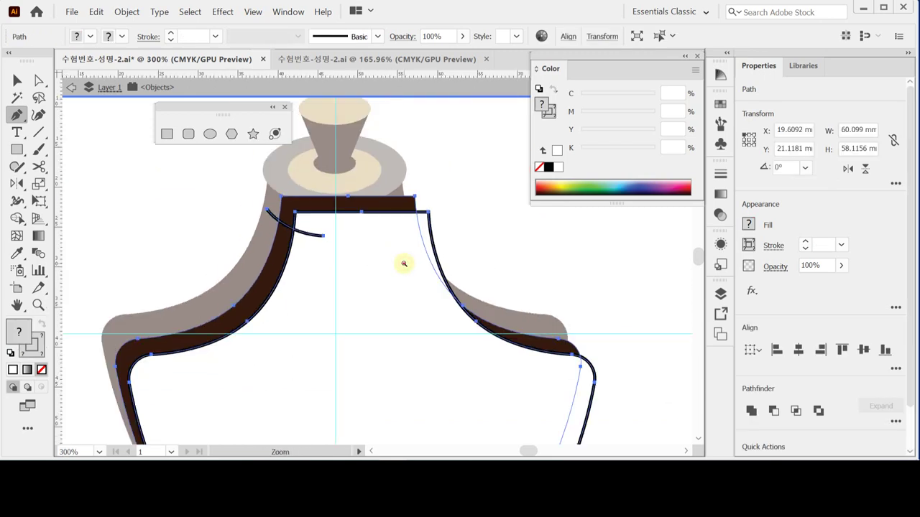
ctrl+alt+click(404, 264)
ctrl+alt+click(402, 263)
drag(333, 256, 290, 231)
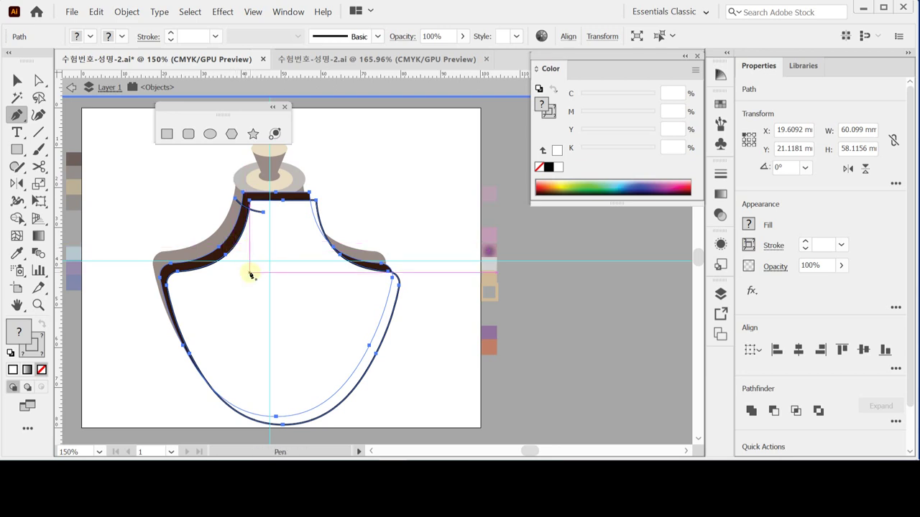
click(264, 212)
click(895, 422)
click(752, 402)
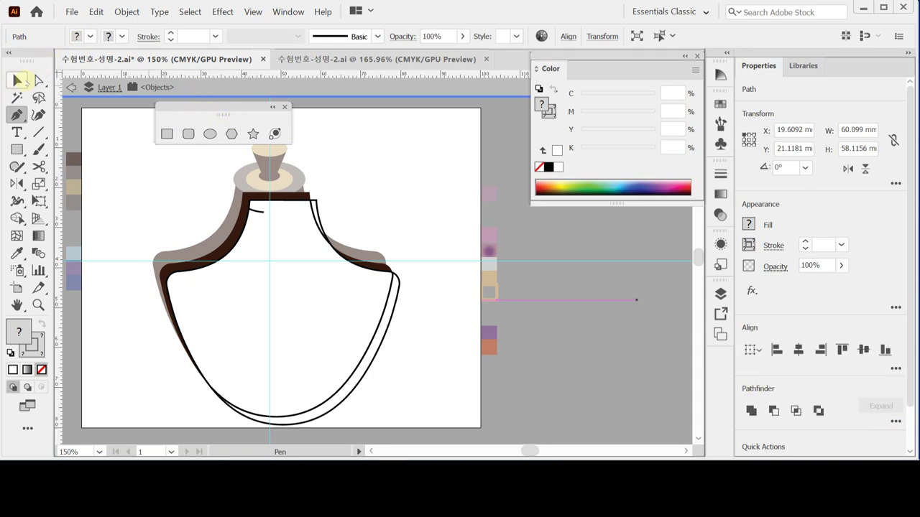
Step: Delete the unwanted divided pieces within the group, keeping only the thin dark brown band along the bottle's left side
key(ctrl+shift+a)
key(v)
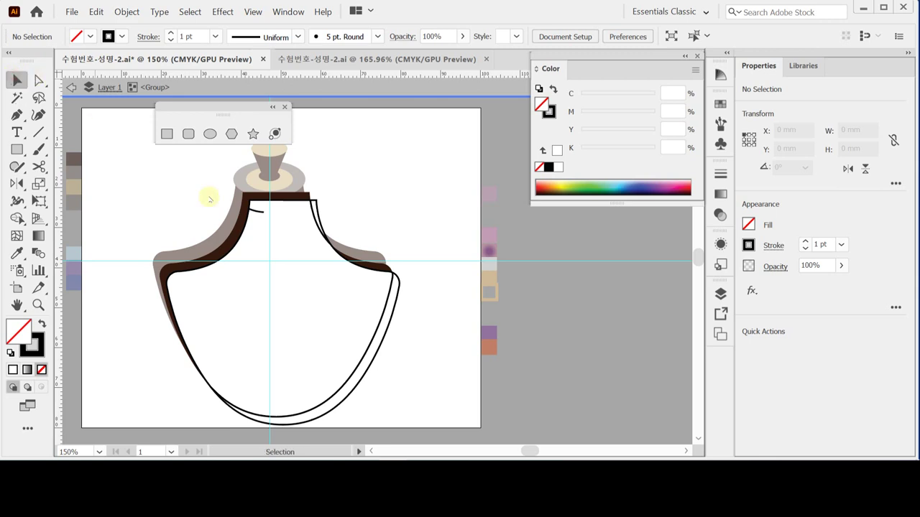
click(276, 264)
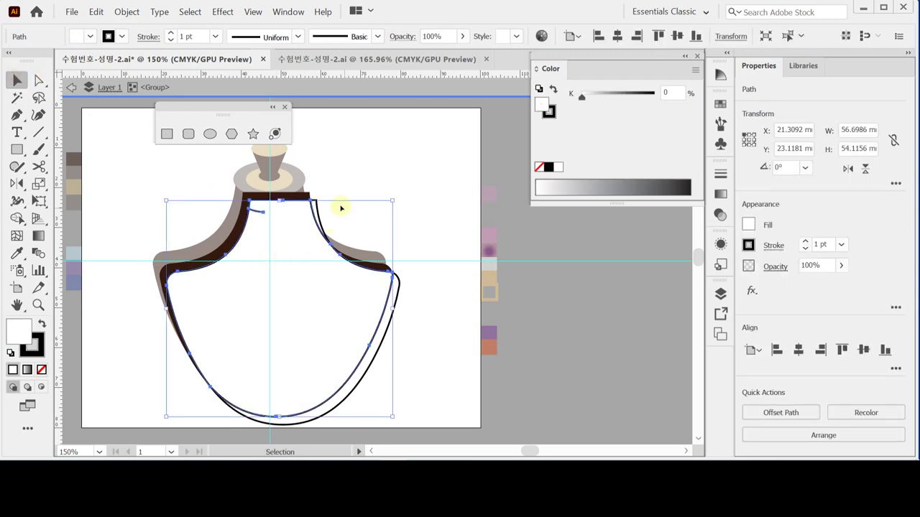
drag(342, 183, 299, 226)
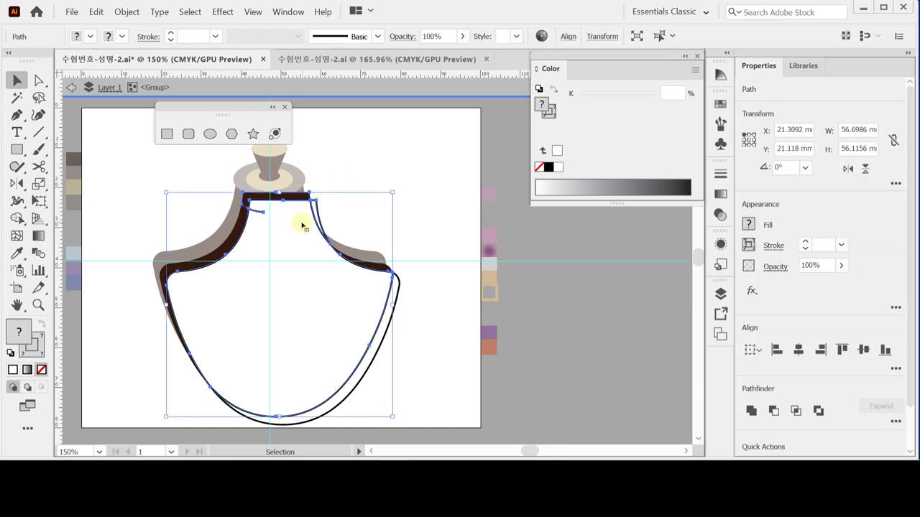
key(Delete)
drag(335, 228, 417, 314)
key(Delete)
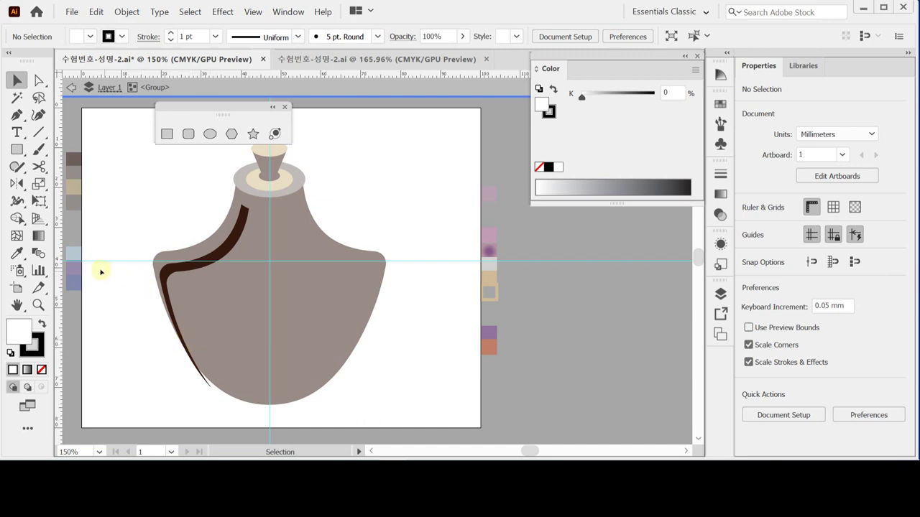
Step: Select the dark brown band briefly, then leave the group's isolation mode with nothing selected
click(207, 381)
scroll(263, 353, down, 1)
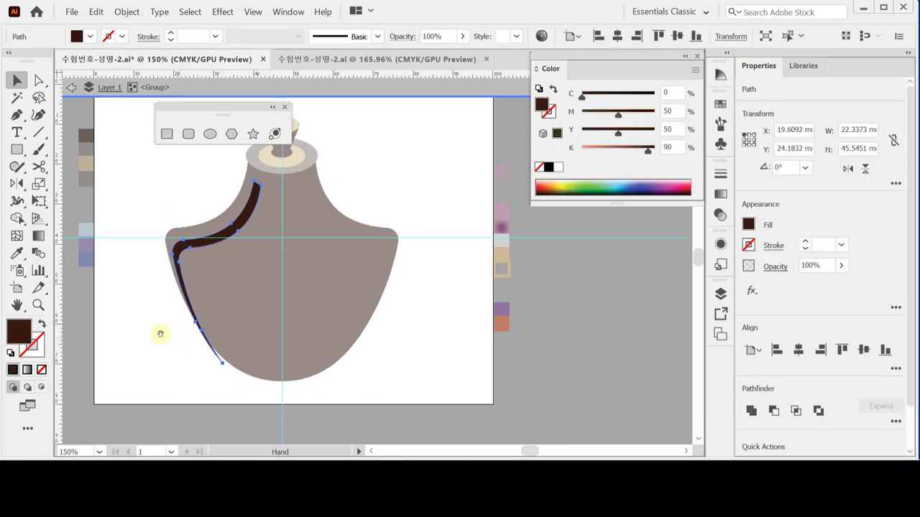
click(39, 81)
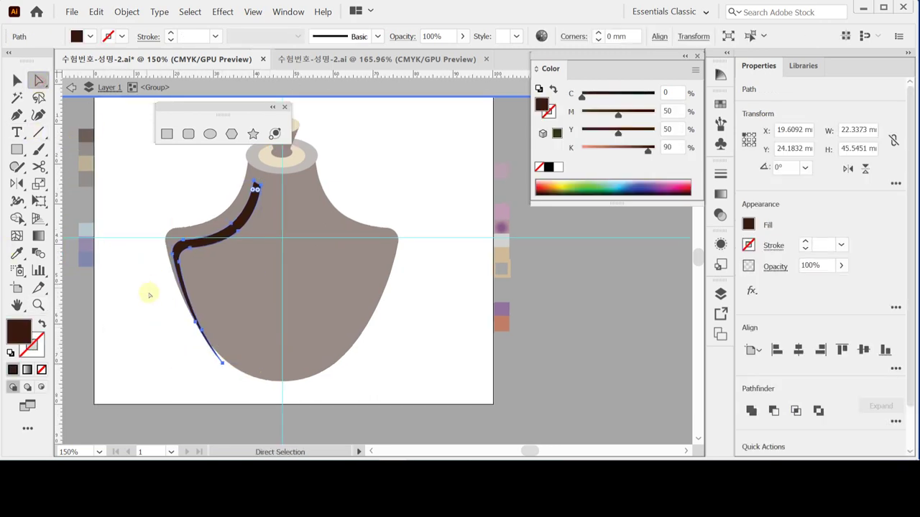
click(161, 298)
double_click(164, 299)
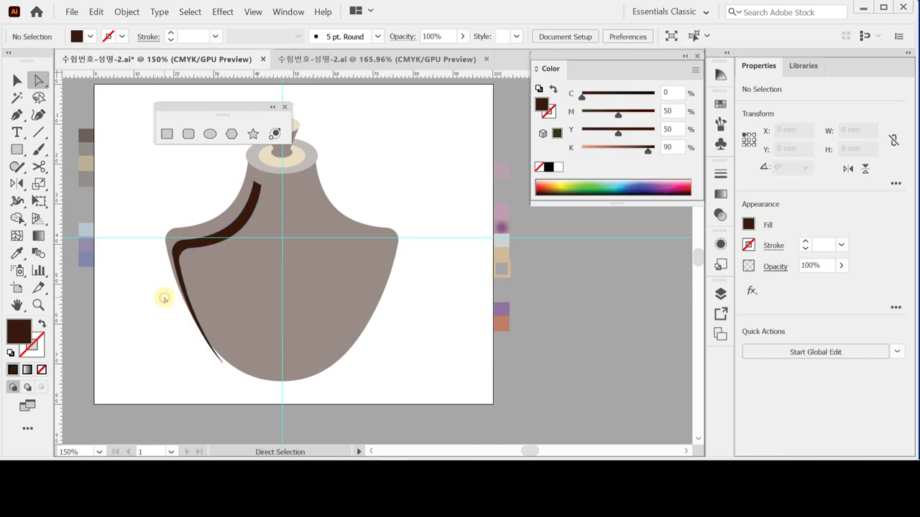
Step: Examine the band's outline and its lower tip against the body's left edge
click(246, 225)
click(261, 188)
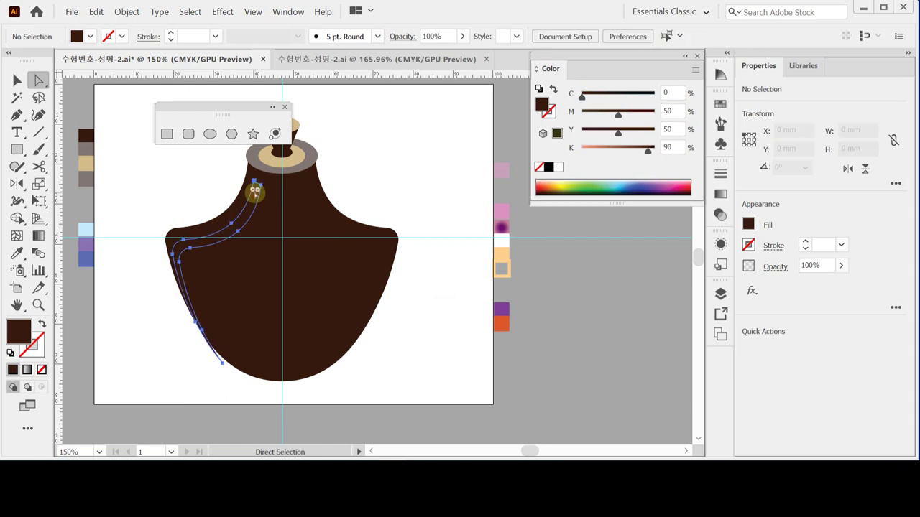
click(263, 240)
ctrl+click(304, 265)
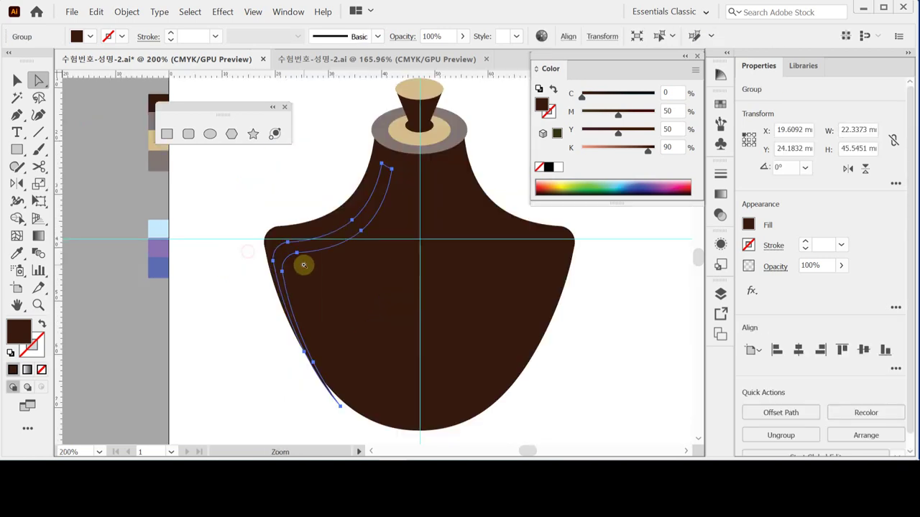
click(363, 264)
drag(324, 243, 267, 210)
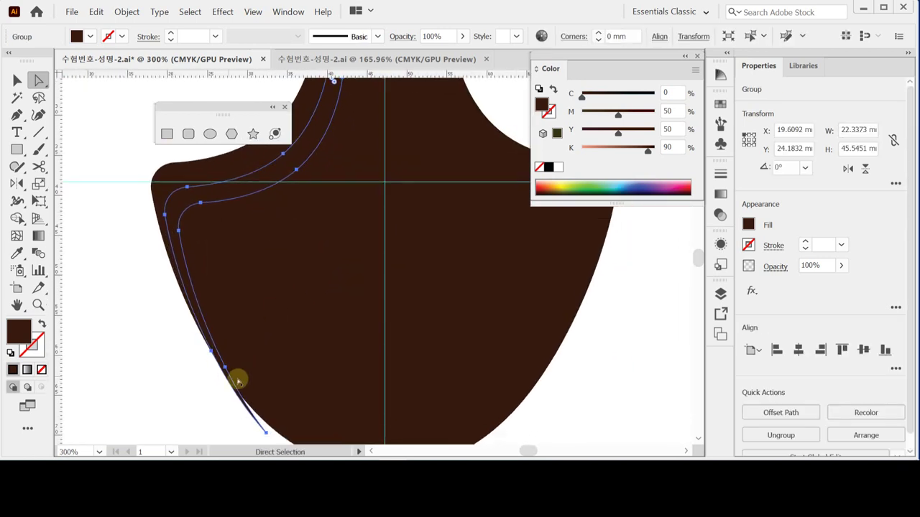
drag(220, 395, 213, 356)
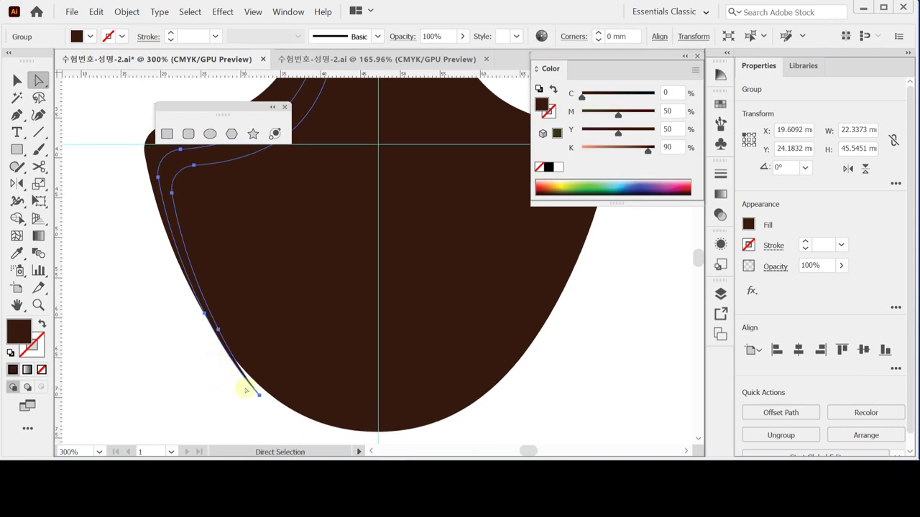
click(222, 376)
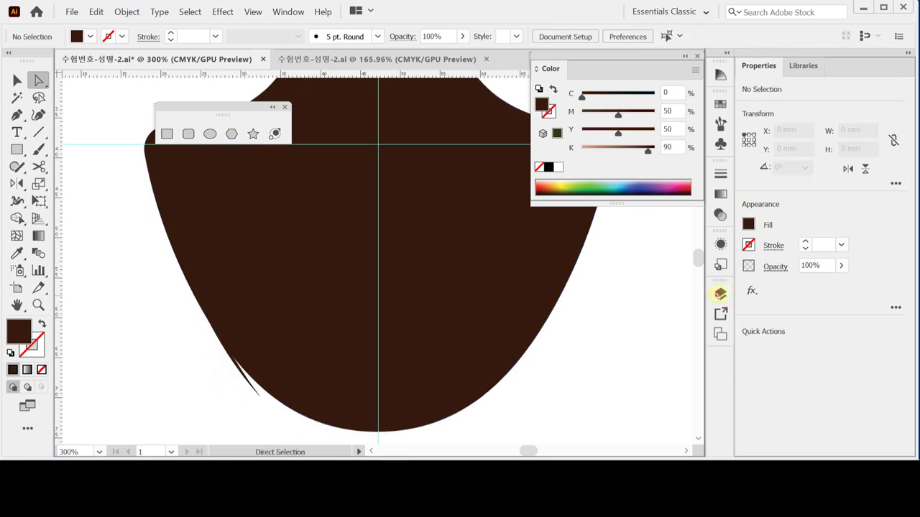
Step: Compare the body's side highlight with the finished reference artwork by temporarily swapping which layer is visible
click(720, 294)
click(544, 309)
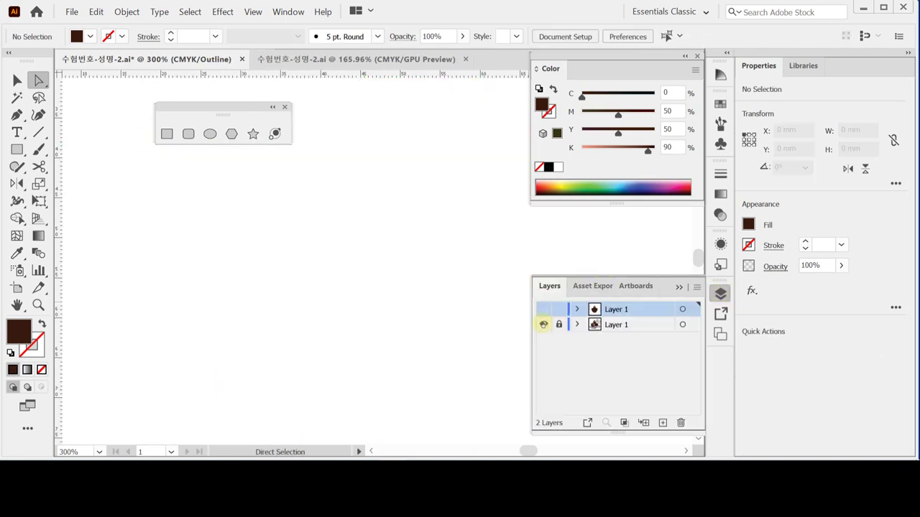
key(ctrl+y)
key(ctrl+minus)
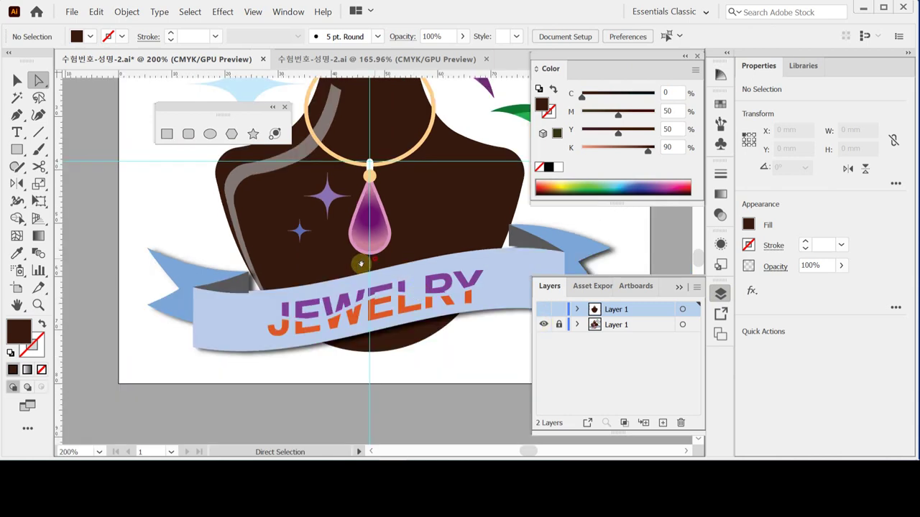
drag(361, 264, 294, 298)
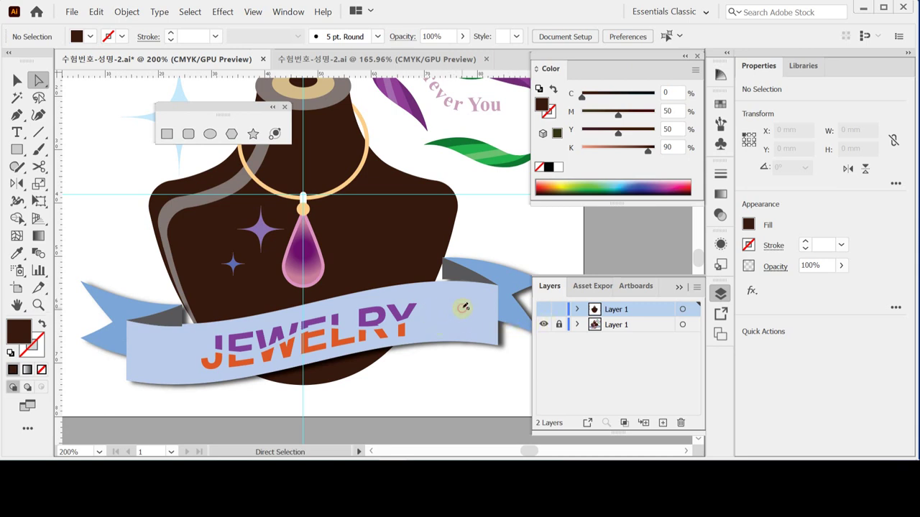
ctrl+click(546, 313)
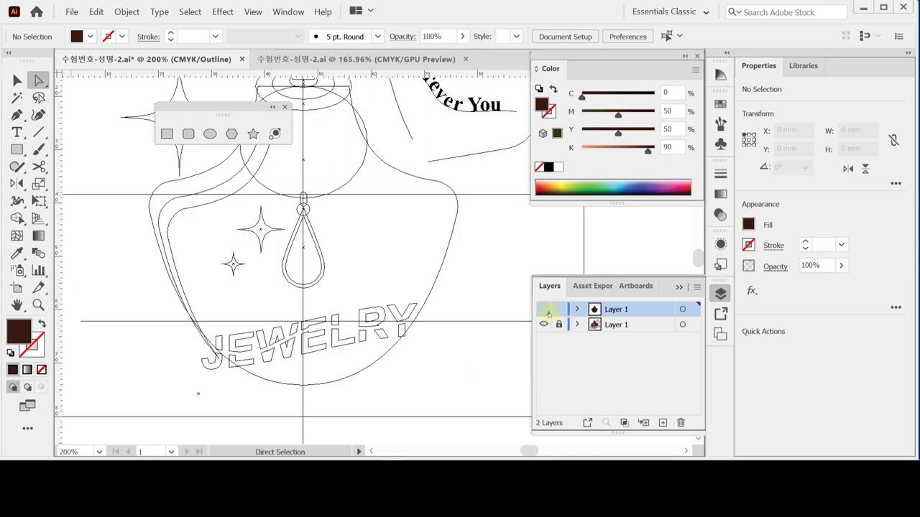
ctrl+click(546, 313)
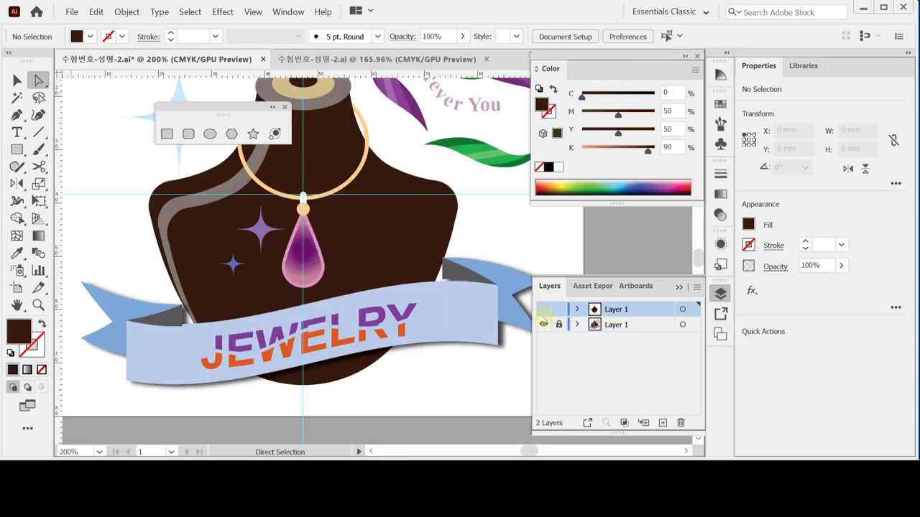
click(543, 325)
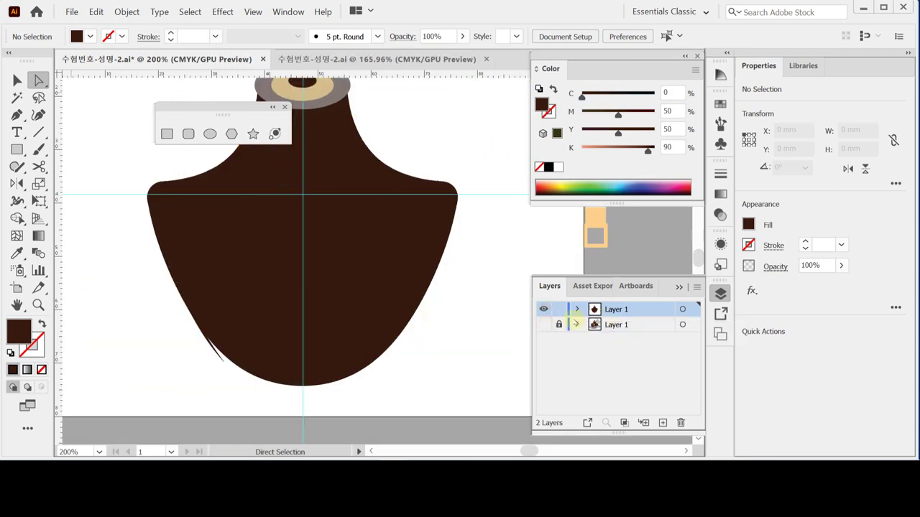
Step: Move the band's lowest anchor point about 1.5 mm horizontally inward, onto the body's lower left edge
drag(301, 225, 301, 248)
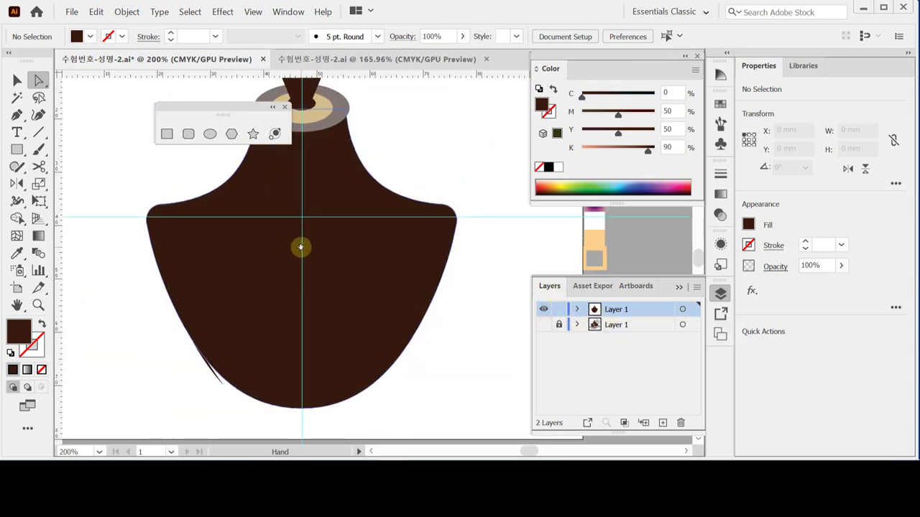
click(220, 380)
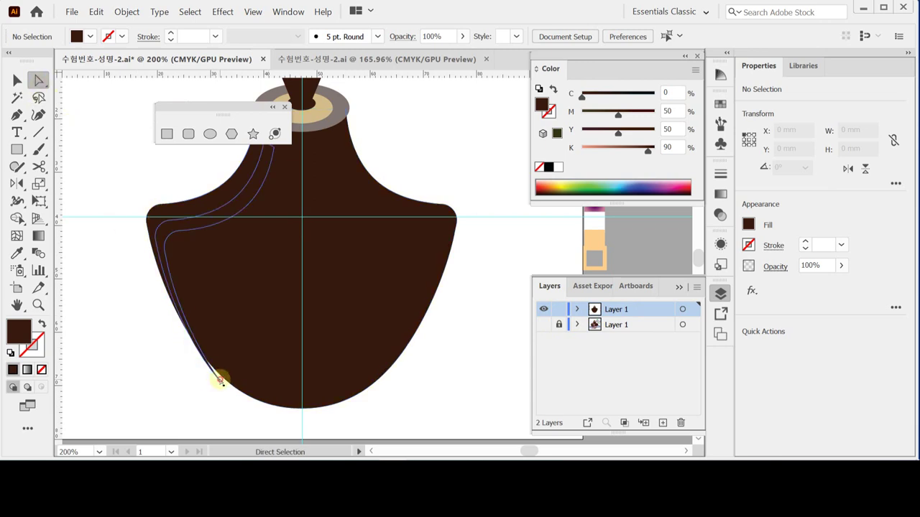
click(220, 382)
click(222, 386)
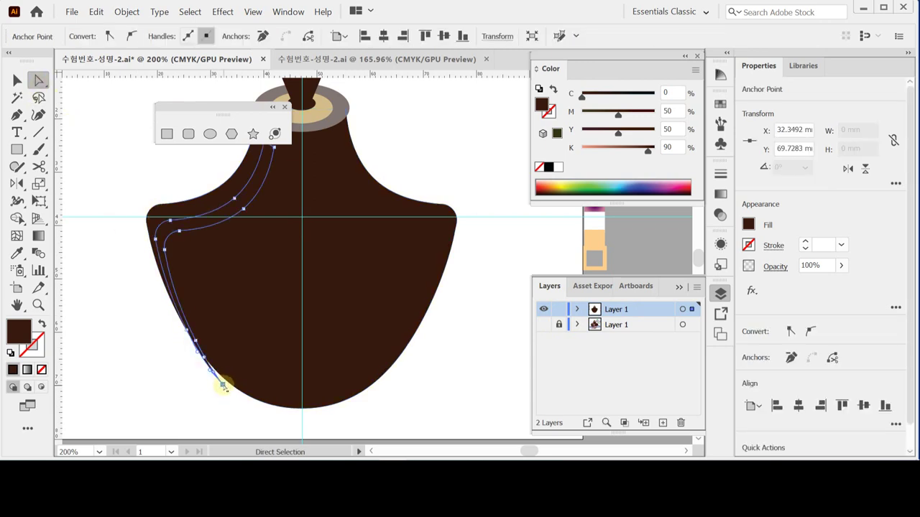
drag(223, 385, 231, 386)
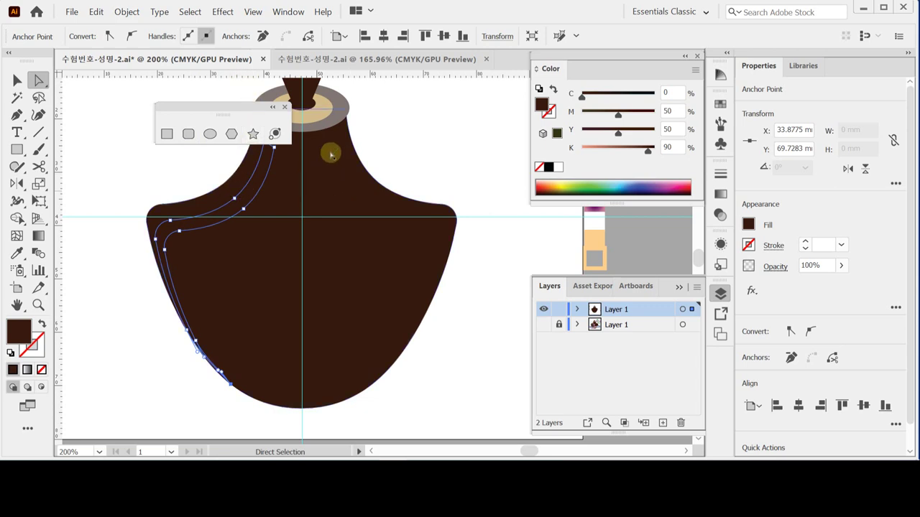
Step: Fill the side band with C0 M10 Y10 K60, deselect it, and save the document
drag(269, 216, 321, 211)
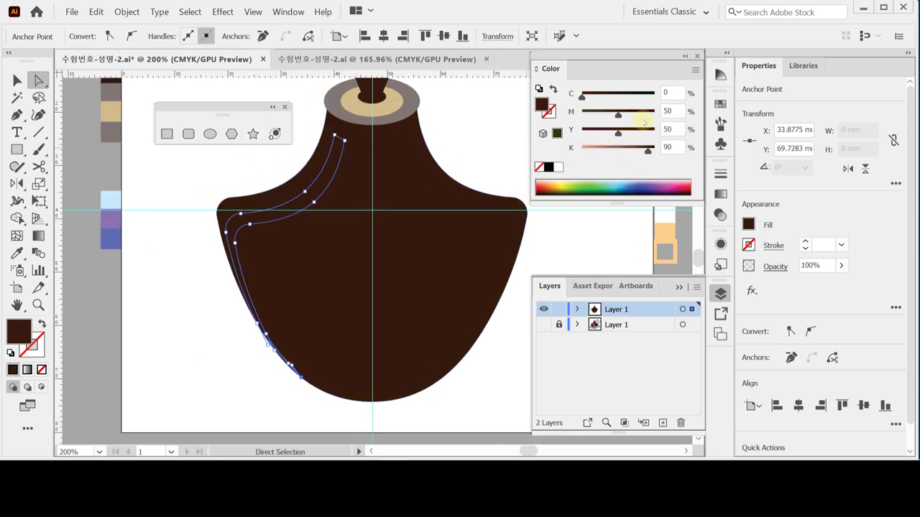
click(676, 112)
text(10)
key(Tab)
text(10)
key(Tab)
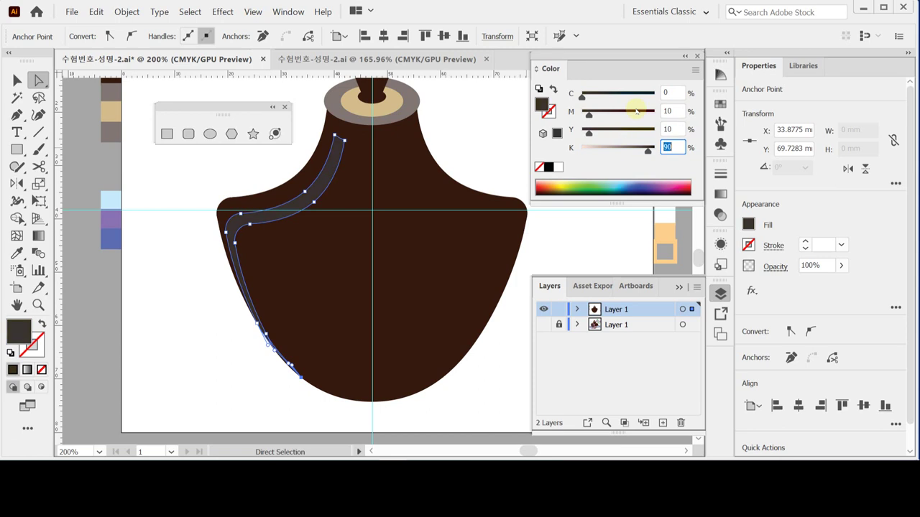
text(60)
key(Return)
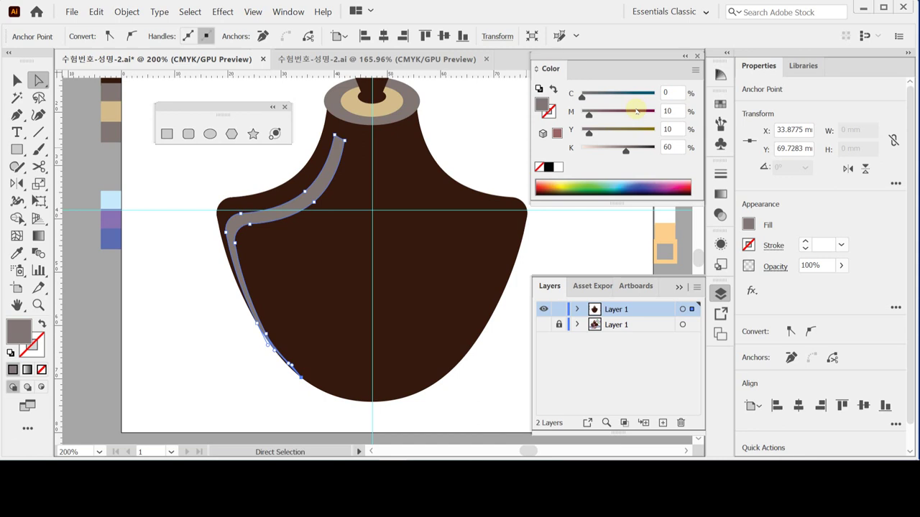
ctrl+click(197, 182)
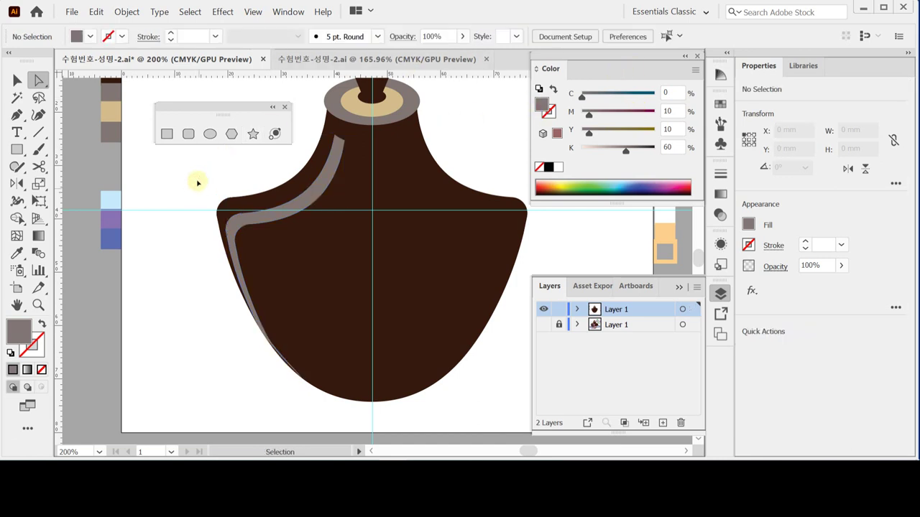
key(ctrl+s)
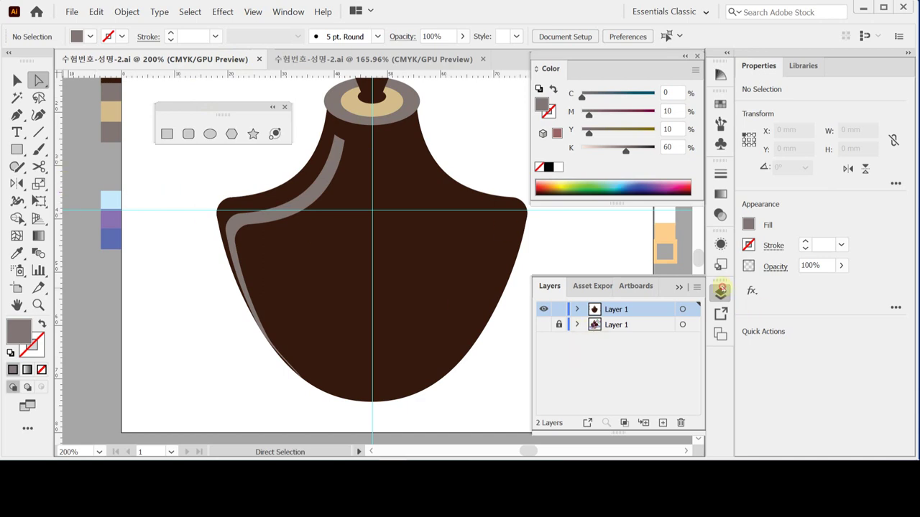
Step: Create an 8 × 8 mm circle on the vertical guide in the body and fill it with C0 M10 Y100 K0
click(721, 290)
click(16, 149)
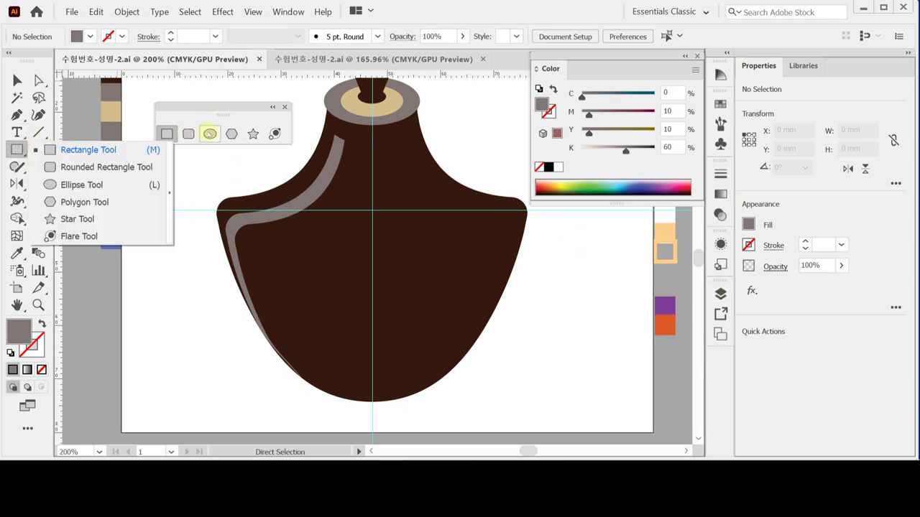
click(209, 134)
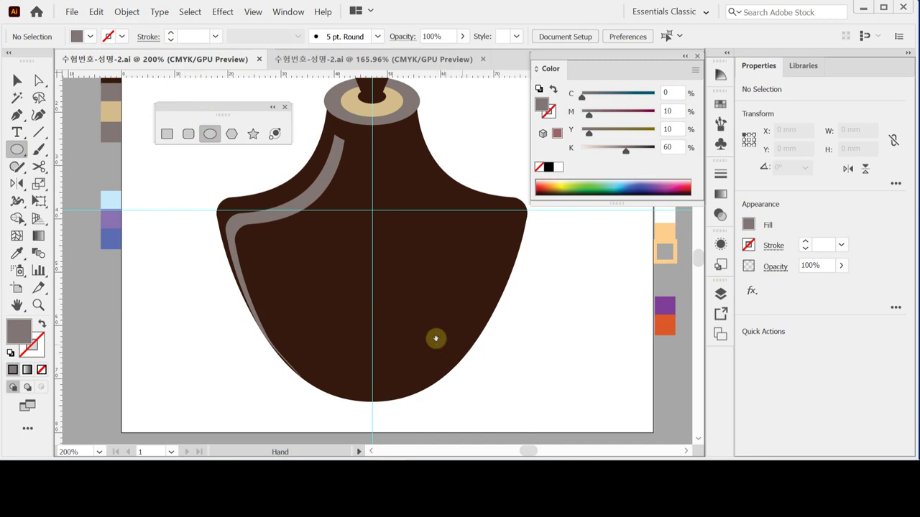
drag(345, 331, 334, 270)
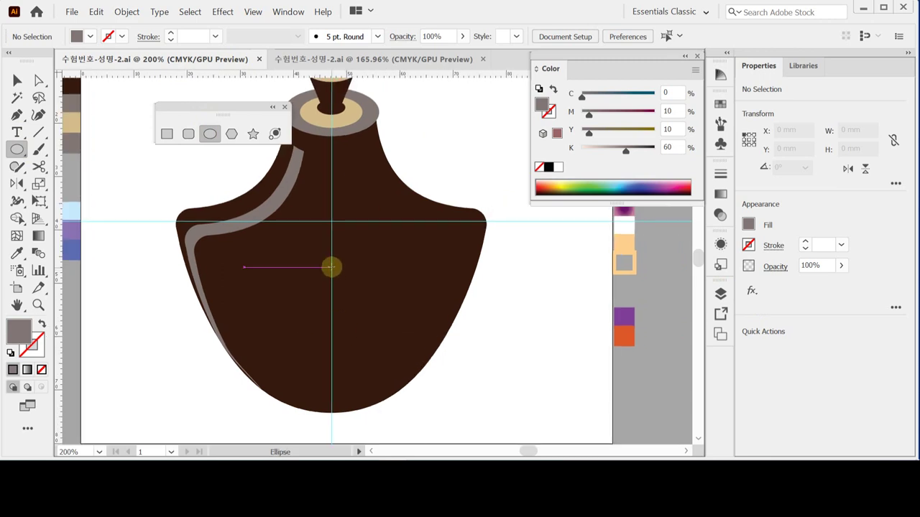
click(331, 266)
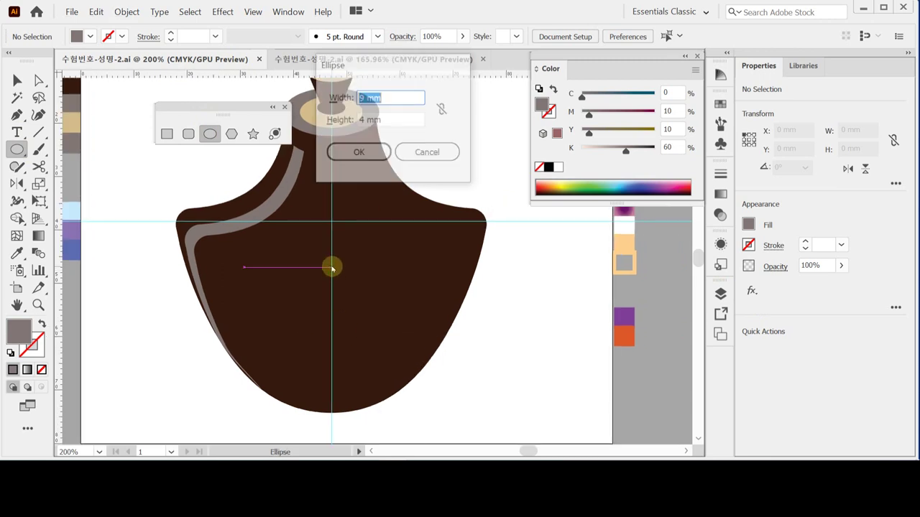
text(8)
key(Tab)
text(8)
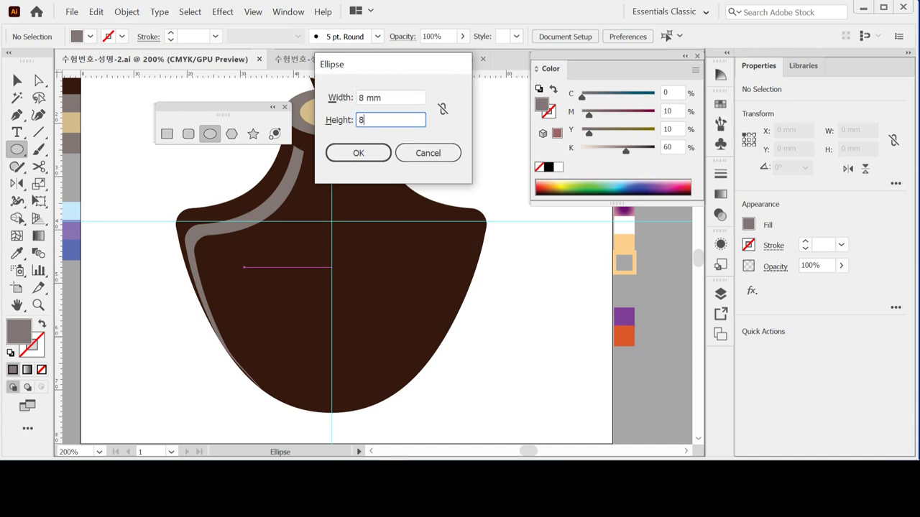
key(Return)
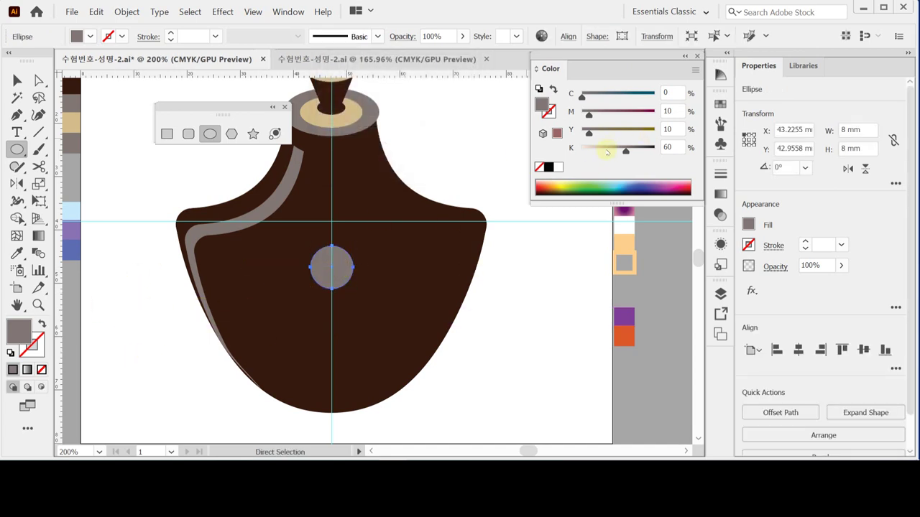
drag(609, 151, 655, 131)
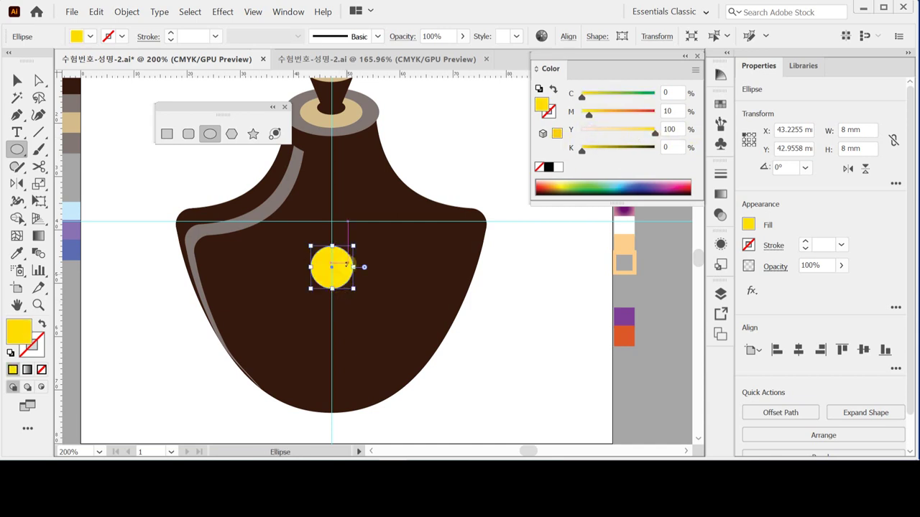
Step: Raise the yellow circle's top anchor point 7.5 mm straight up along the vertical guide to stretch it into an egg shape
key(ctrl+space)
click(346, 277)
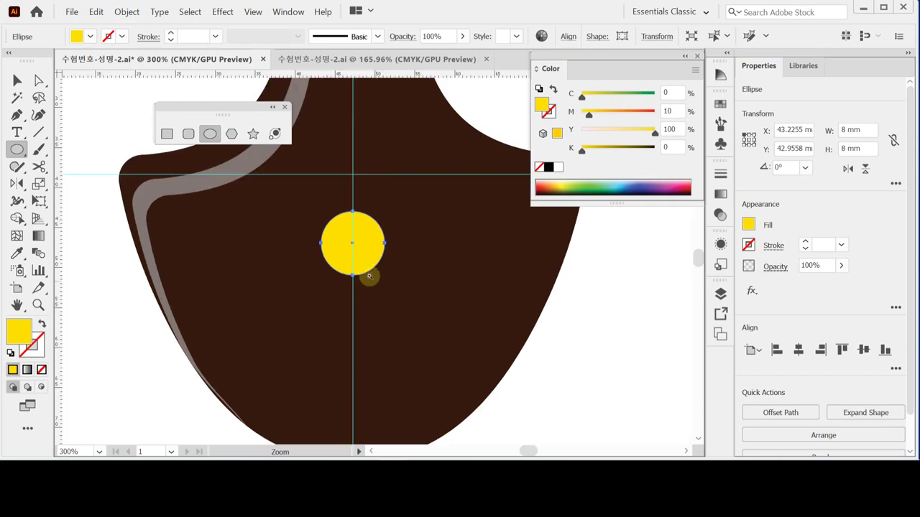
drag(363, 234, 329, 266)
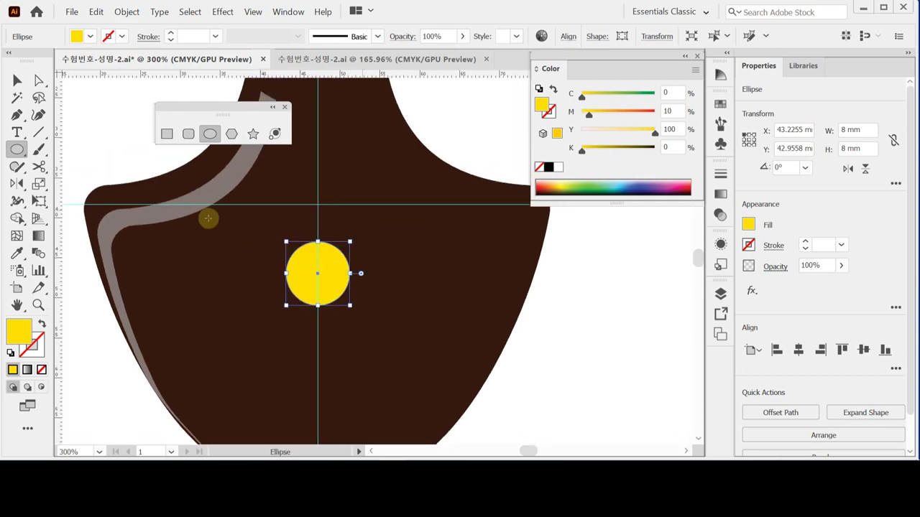
key(a)
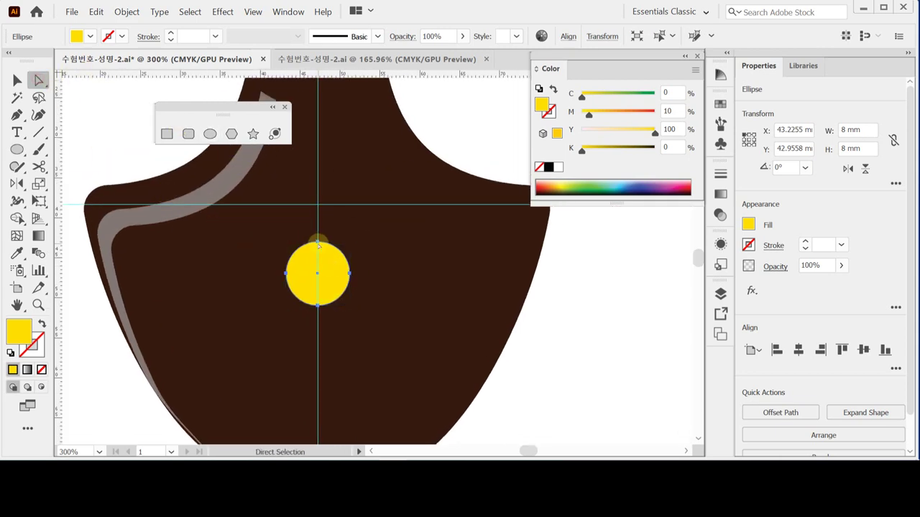
click(317, 241)
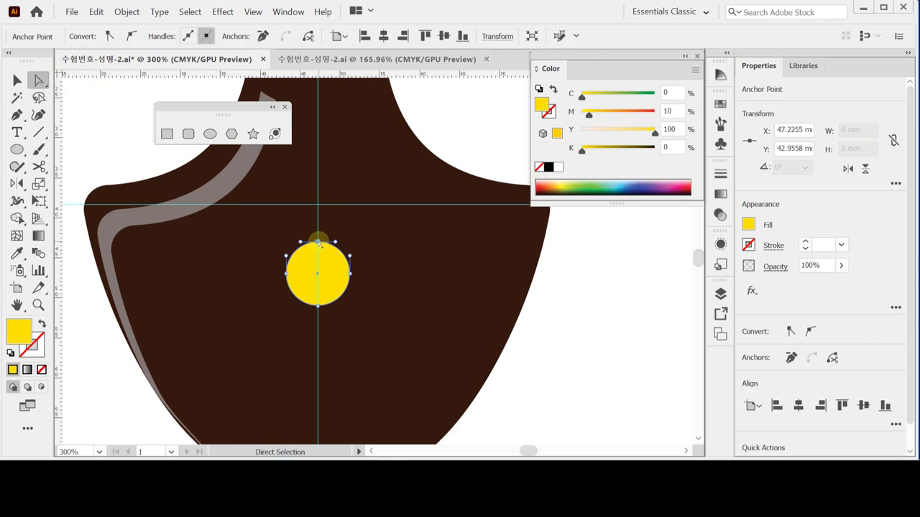
key(Up)
key(Up)
key(Up)
key(Up)
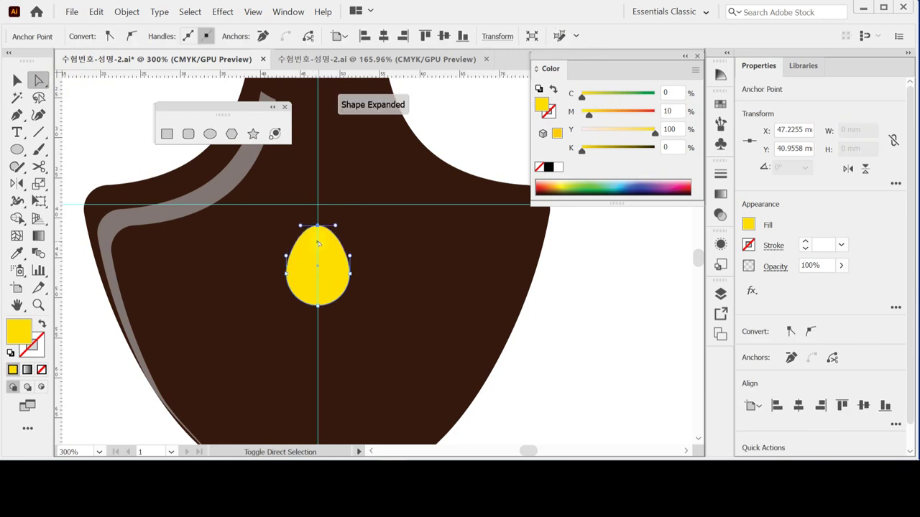
key(Up)
key(Up)
key(Up)
key(Up)
key(Up)
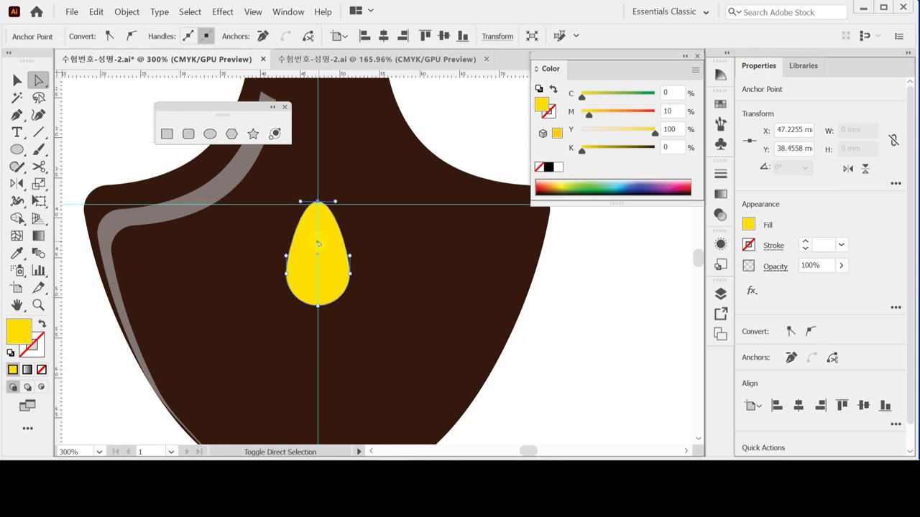
key(Up)
key(Up)
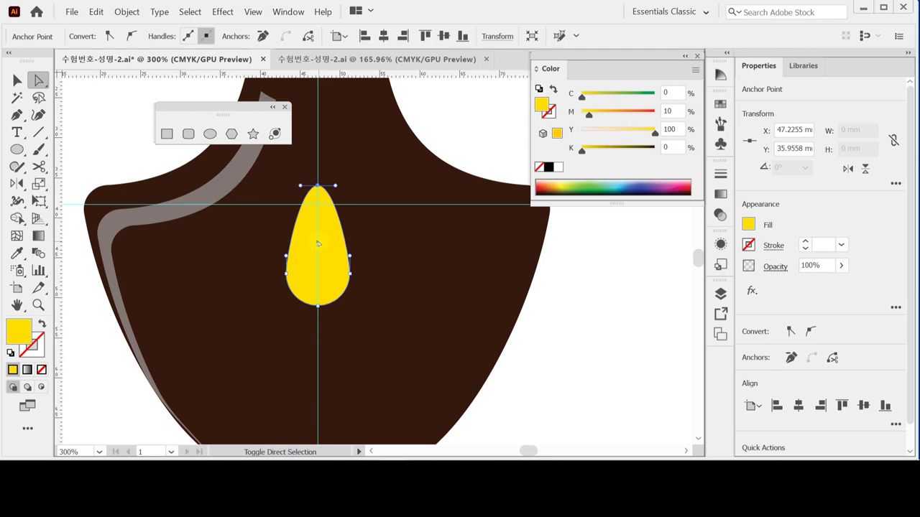
key(Up)
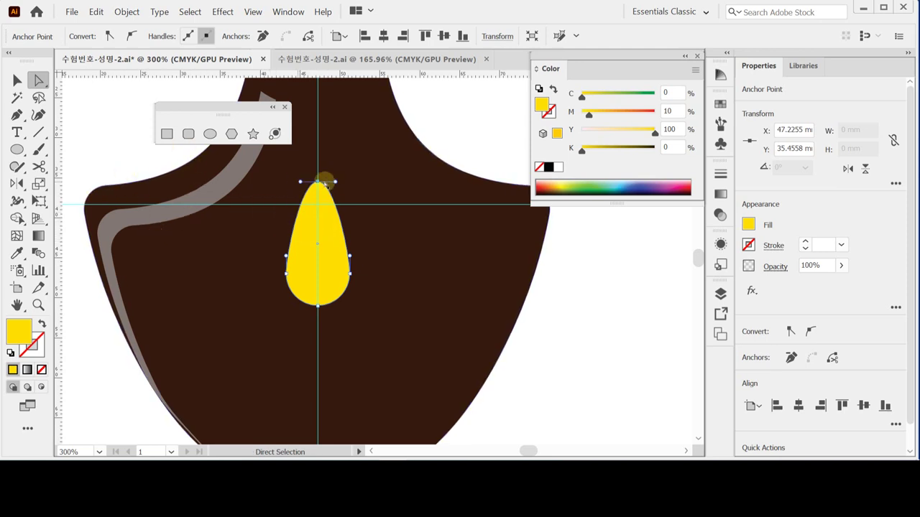
Step: Convert the egg shape's top anchor to a sharp corner and lower it about 0.3 mm to form a teardrop
click(17, 115)
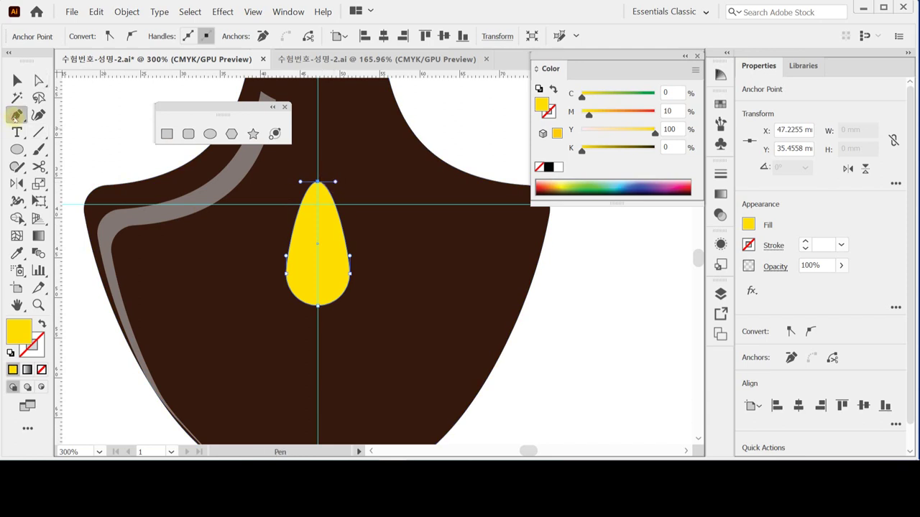
click(94, 168)
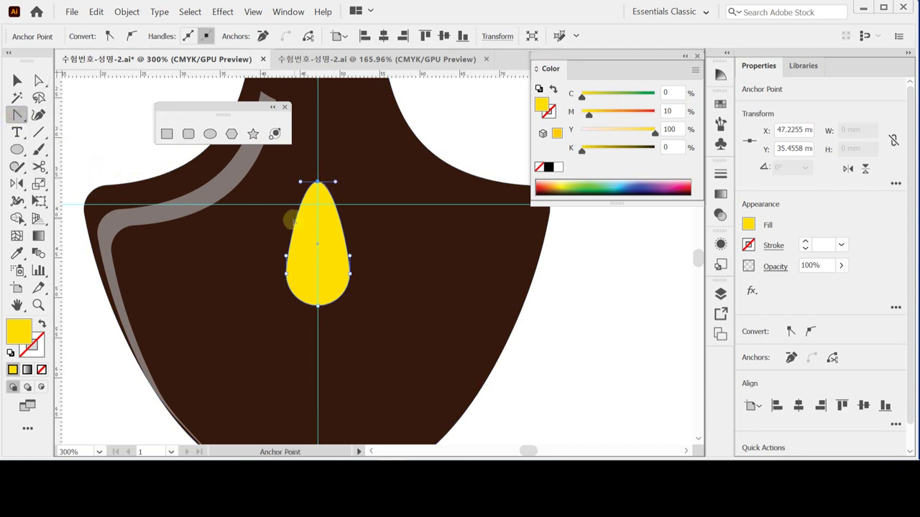
click(318, 181)
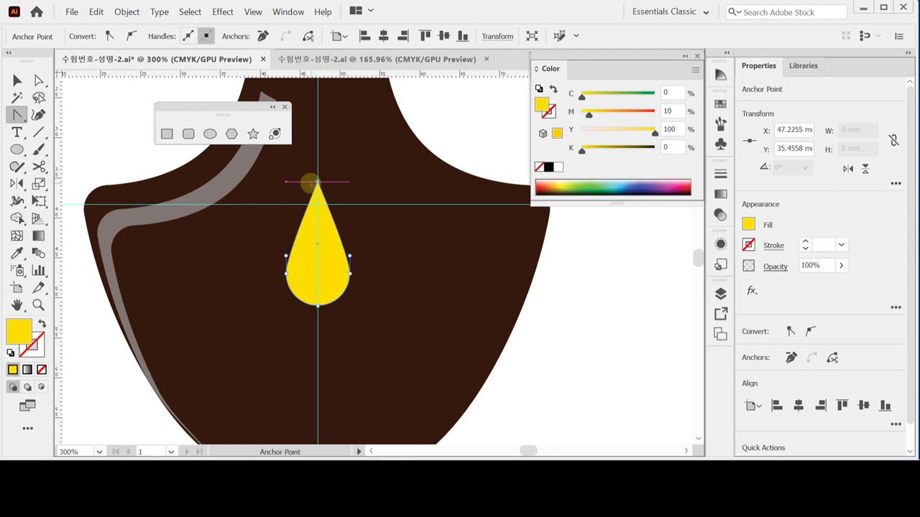
key(Down)
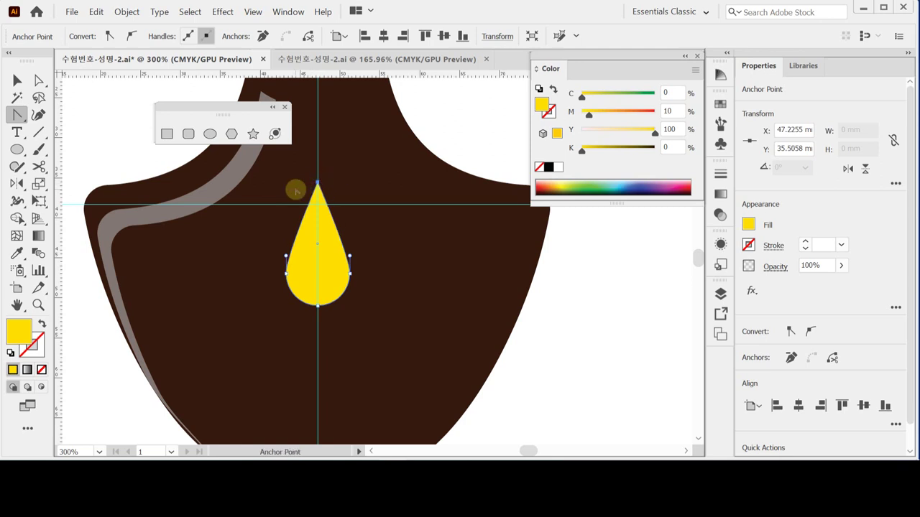
key(Down)
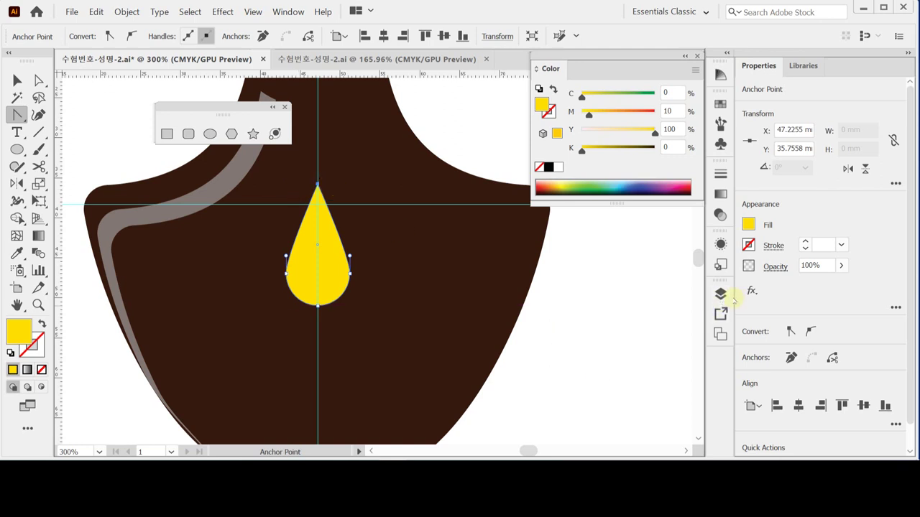
Step: Move the teardrop down 5 mm onto the reference pendant, using outline view and the reference layer temporarily for alignment
key(ctrl+y)
click(720, 294)
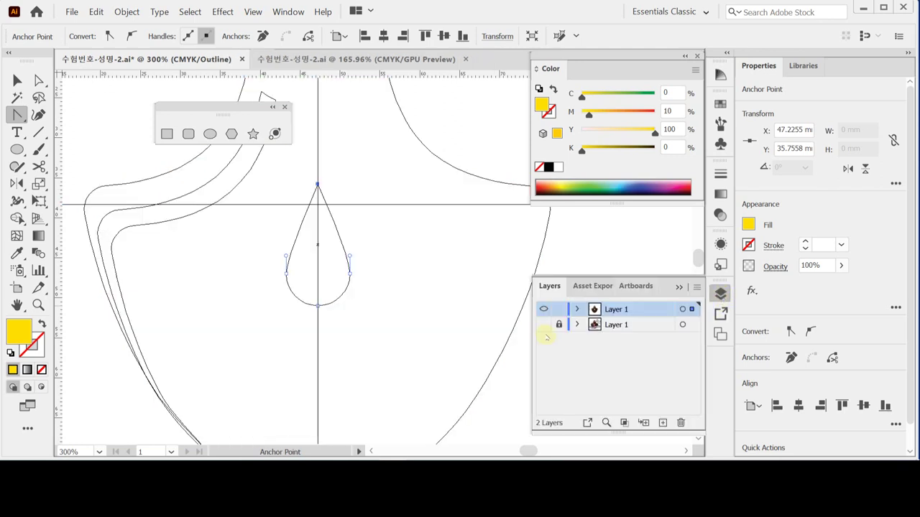
click(544, 324)
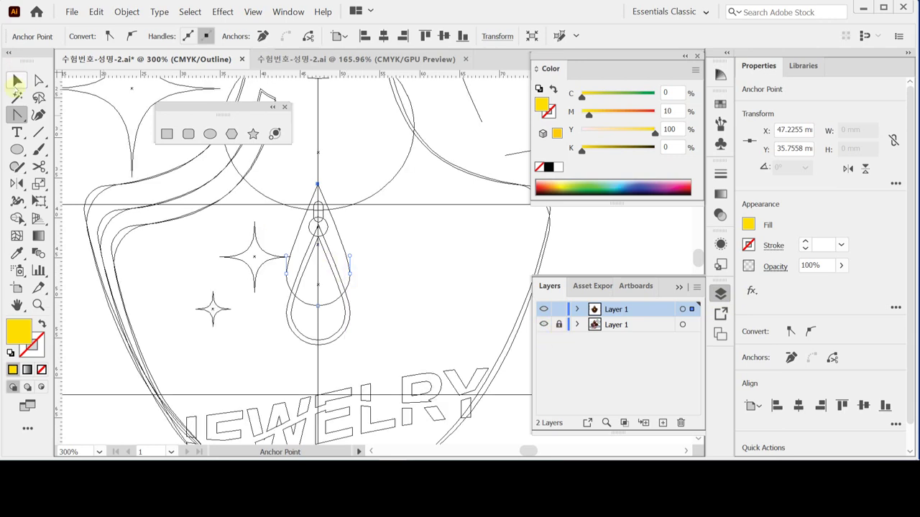
click(16, 82)
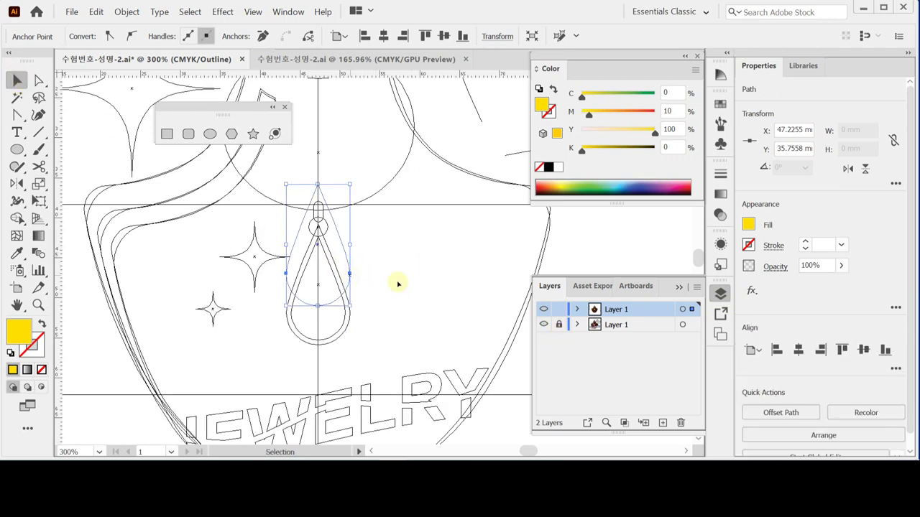
key(Down)
key(Down)
key(Down)
key(Down)
key(Down)
key(Down)
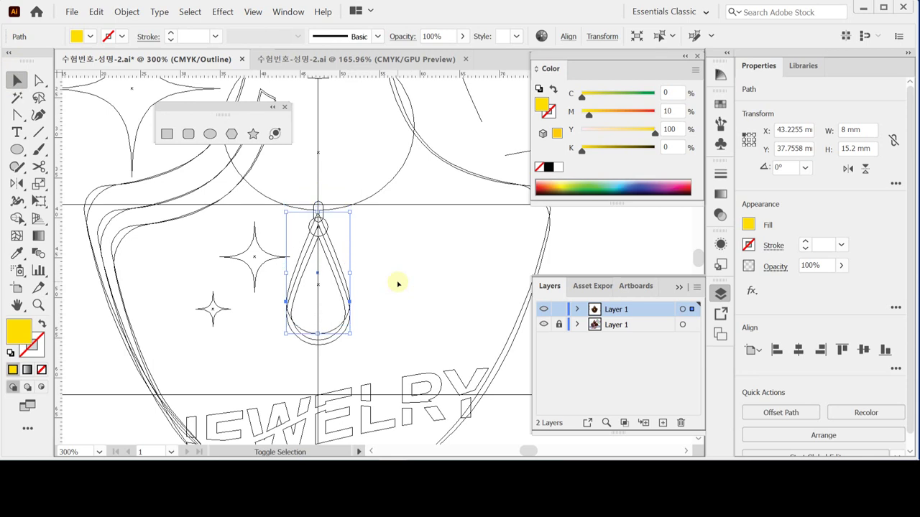
key(Down)
key(Down)
key(Down)
key(Down)
key(Down)
key(Down)
key(Down)
key(Up)
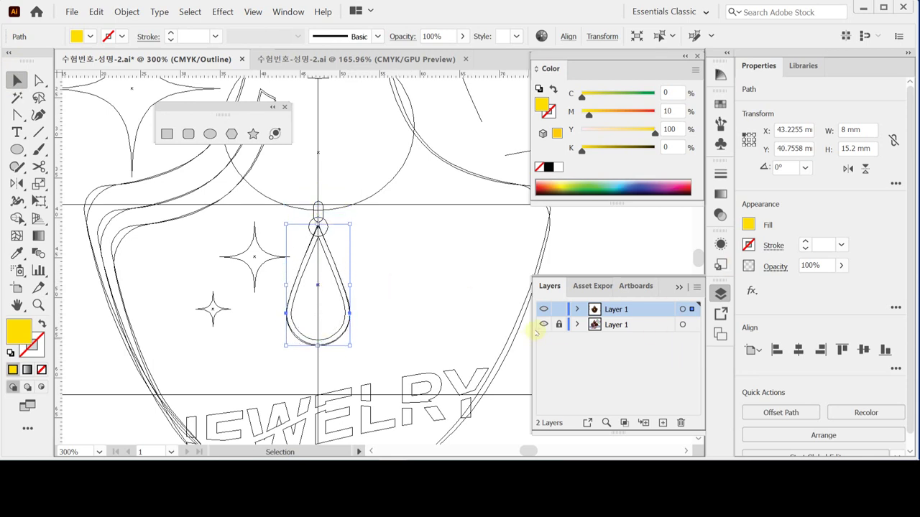
key(ctrl+y)
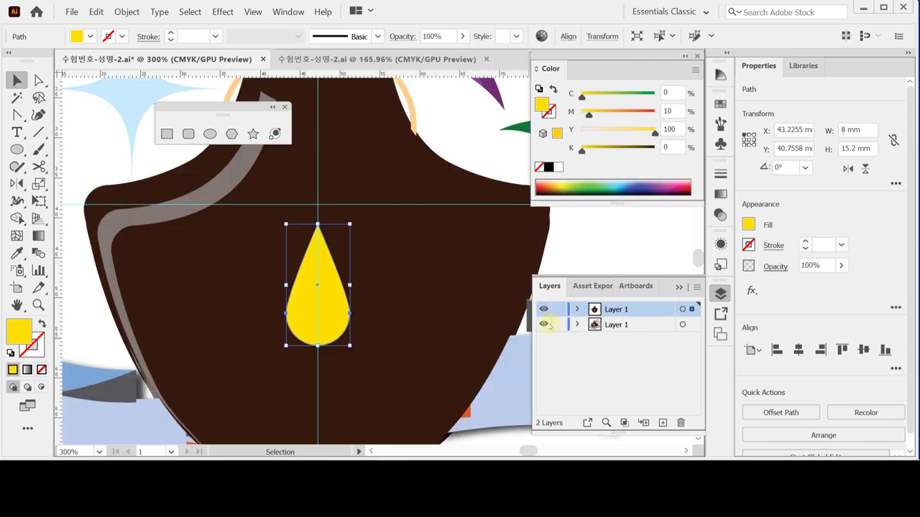
click(721, 294)
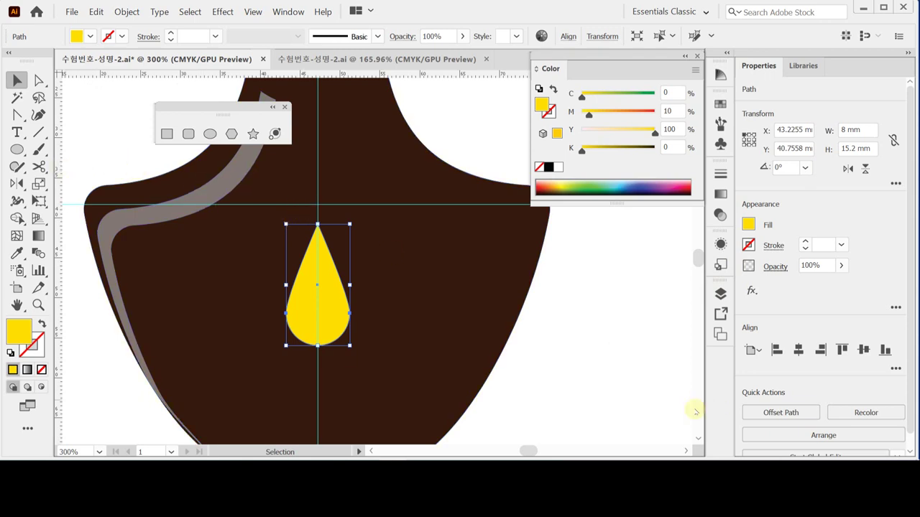
Step: Create an inner copy of the teardrop with Offset Path at -0.6 mm and miter joins
click(781, 413)
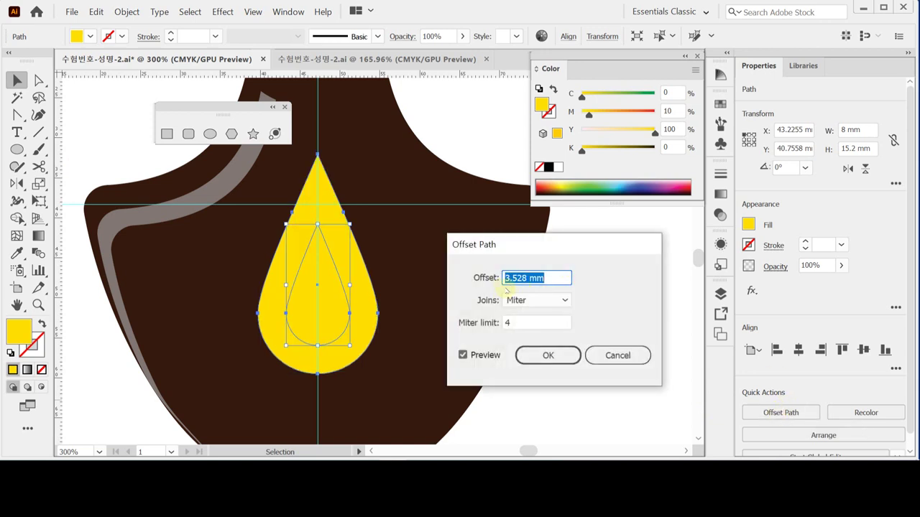
text(-)
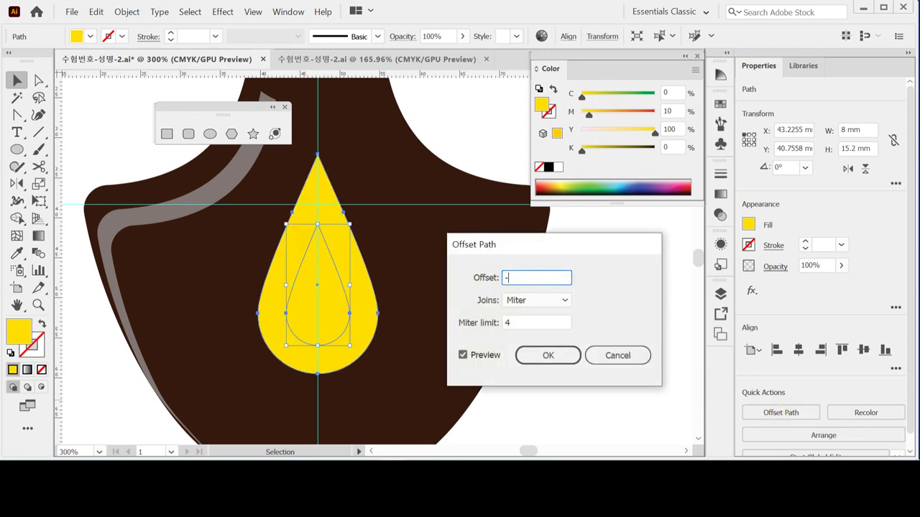
text(0.6)
key(Tab)
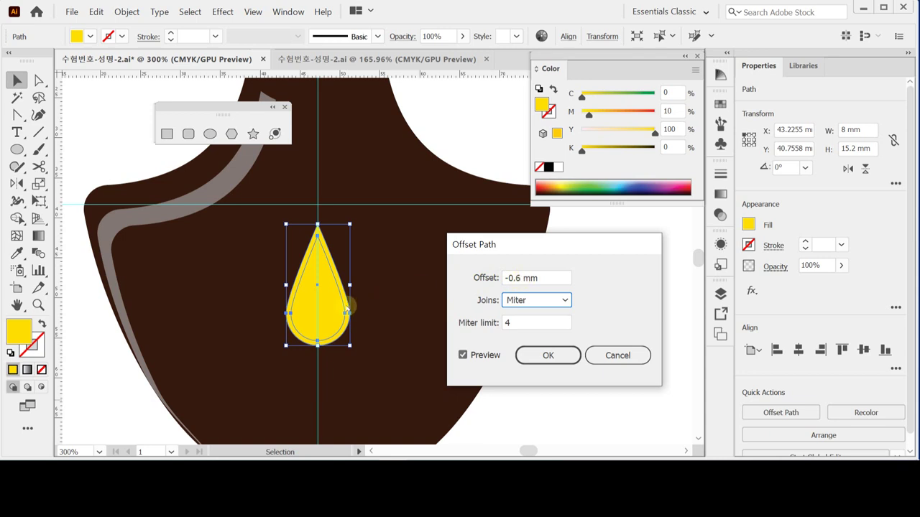
click(532, 355)
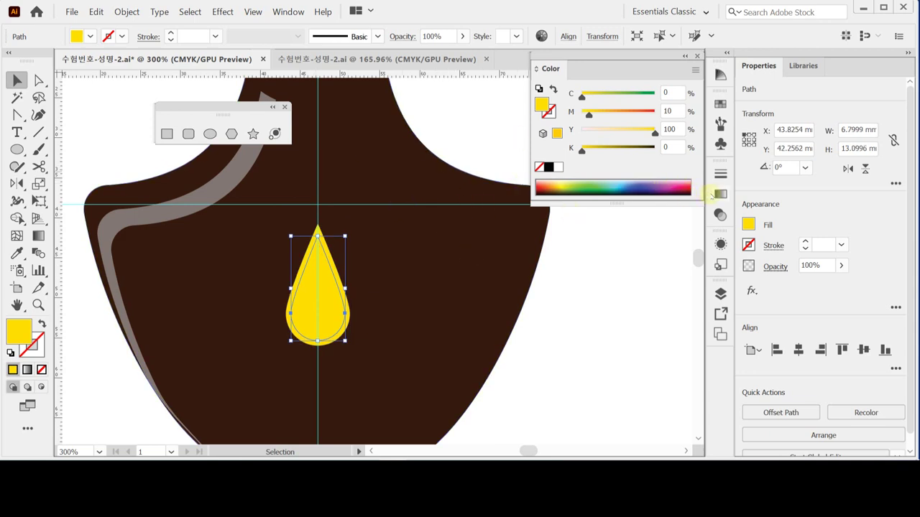
Step: Fill the inner teardrop with a radial white-to-black gradient, keeping the gradient settings open below the color settings
click(720, 195)
click(716, 195)
drag(717, 192, 537, 214)
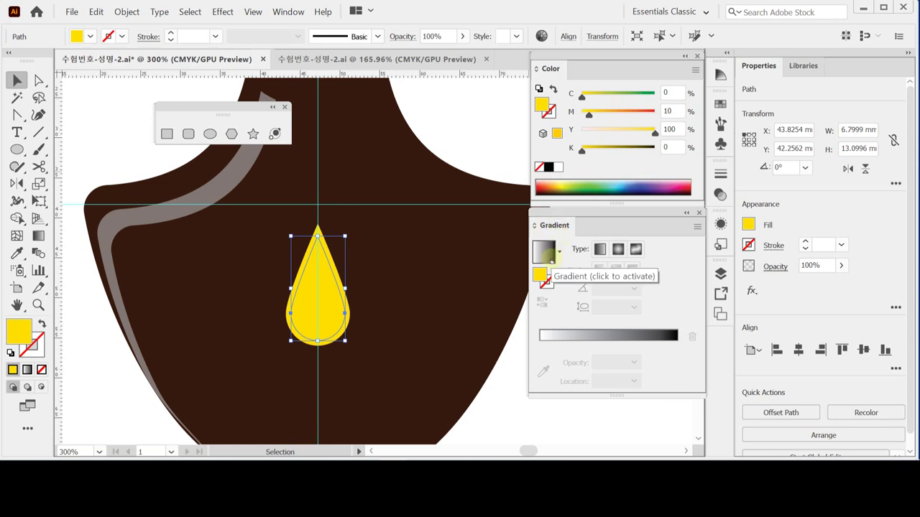
click(620, 250)
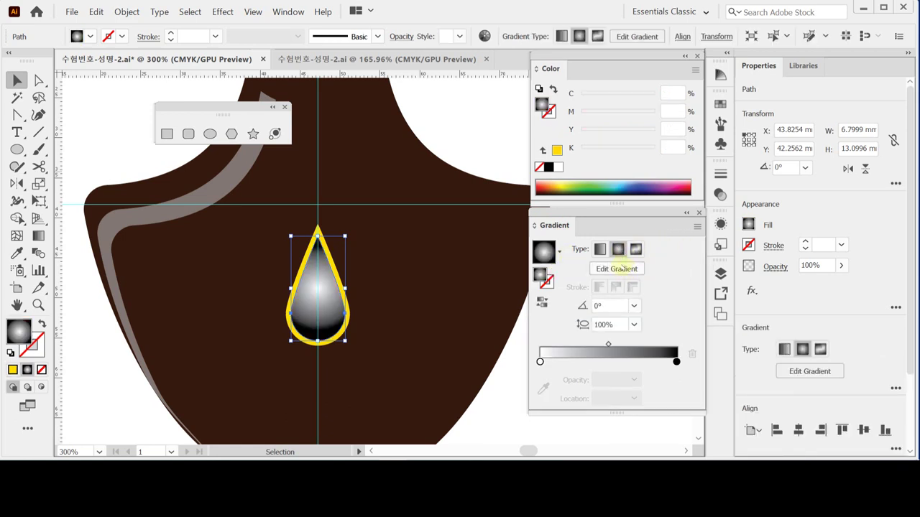
click(540, 362)
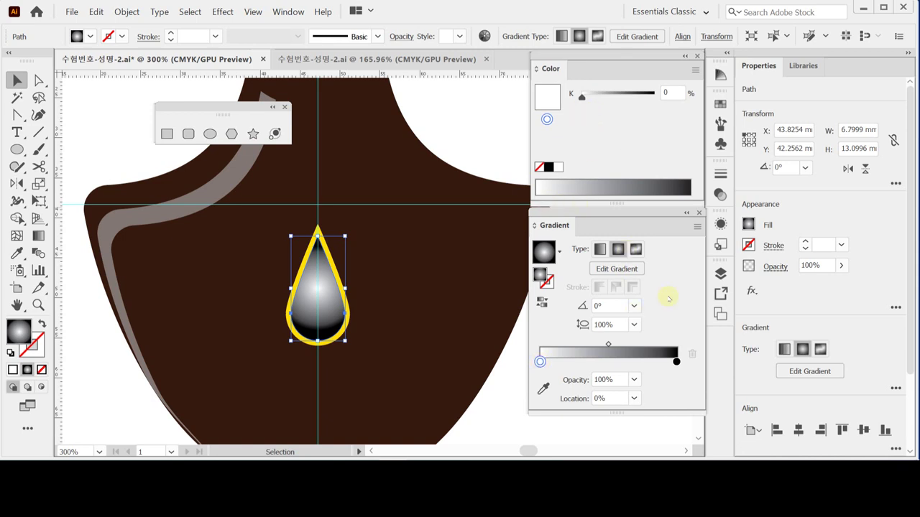
drag(676, 363, 673, 362)
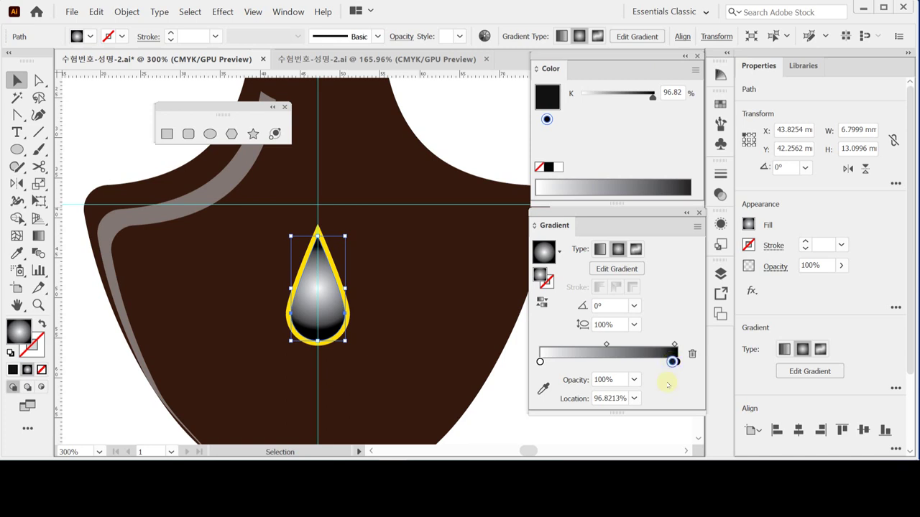
drag(667, 385, 665, 378)
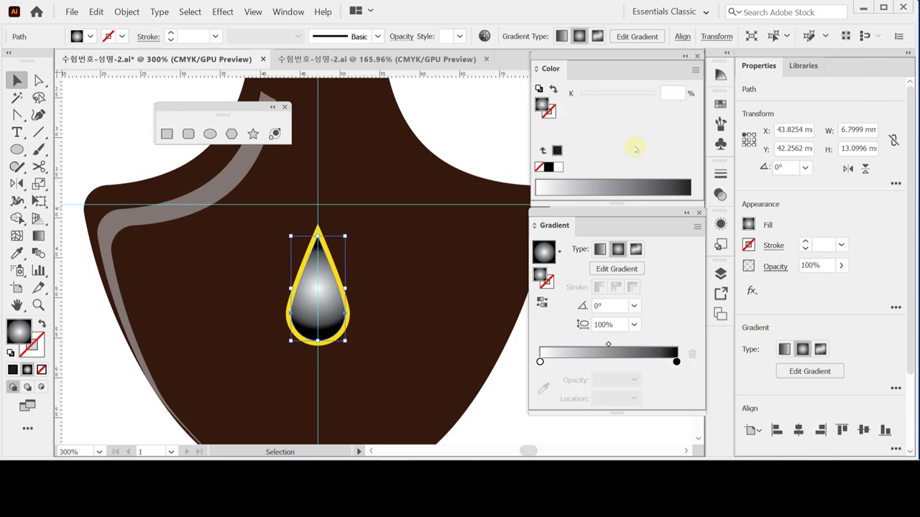
Step: Save the document and switch the gradient's white stop from grayscale to CMYK color mode
key(ctrl+s)
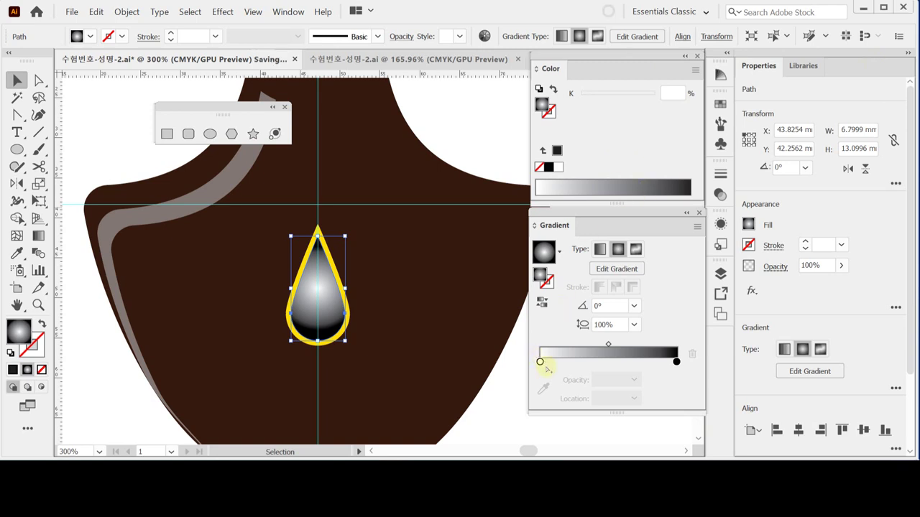
click(539, 362)
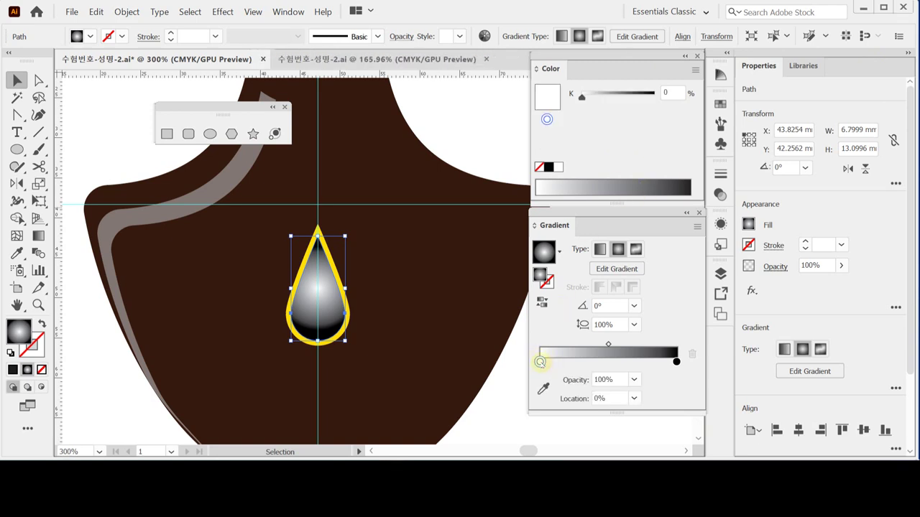
click(694, 70)
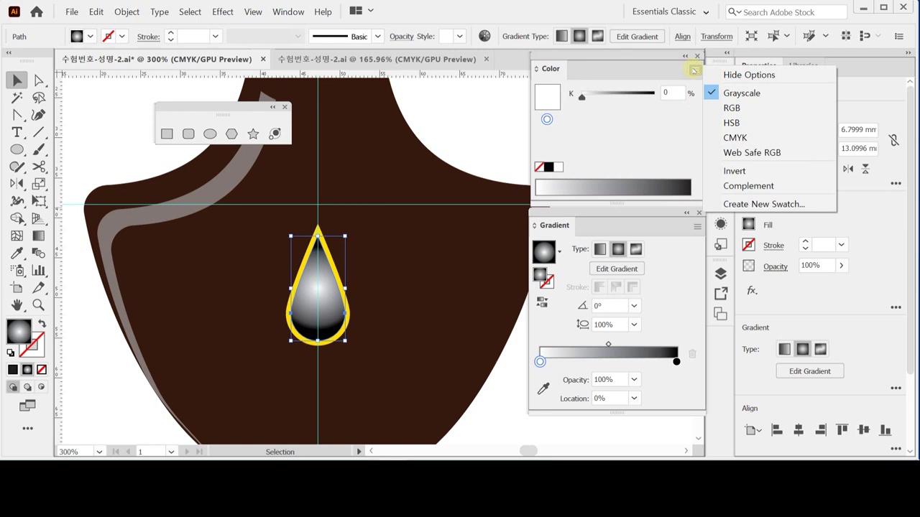
click(728, 138)
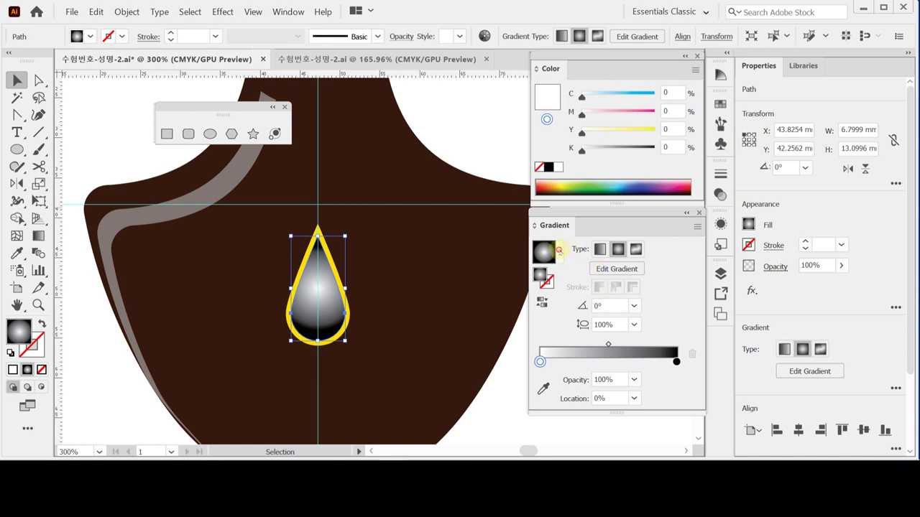
Step: Apply the Orange, Yellow gradient preset to the inner teardrop and remove its intermediate color stops, keeping only the two end stops
click(560, 252)
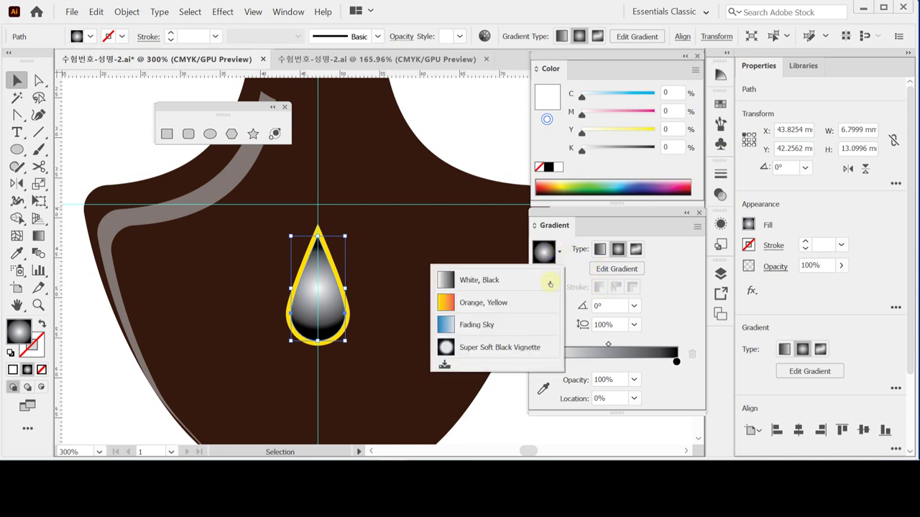
click(448, 305)
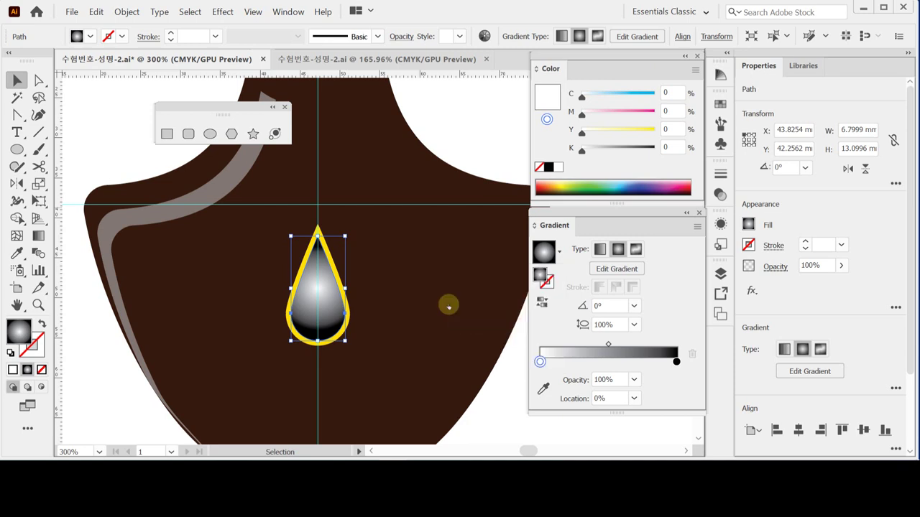
drag(578, 362, 585, 391)
drag(631, 361, 660, 388)
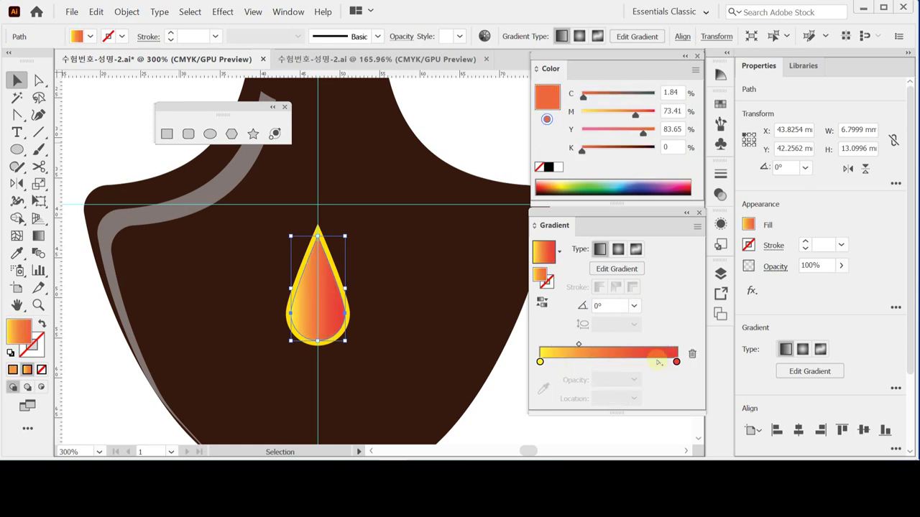
click(539, 361)
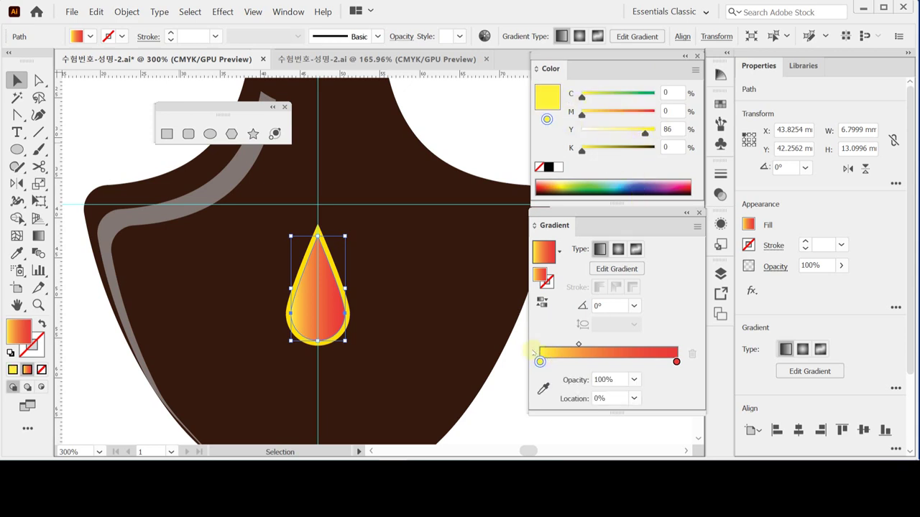
click(546, 362)
drag(546, 361, 544, 388)
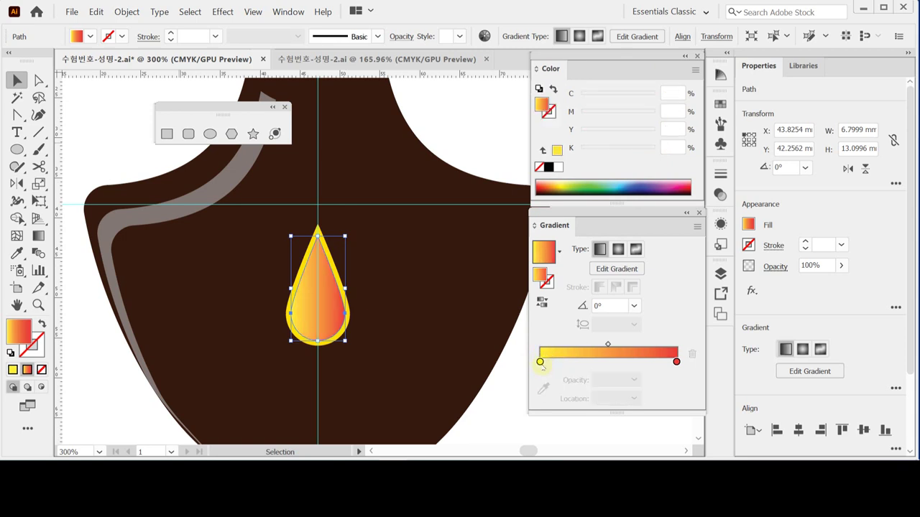
Step: Set the gradient's yellow start stop to C 0, M 100, Y 0, K 30
click(539, 361)
double_click(540, 362)
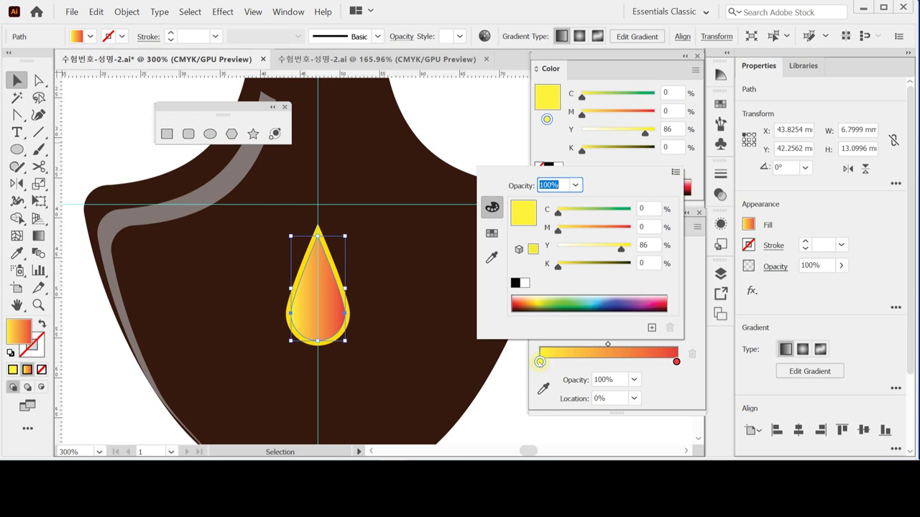
click(641, 208)
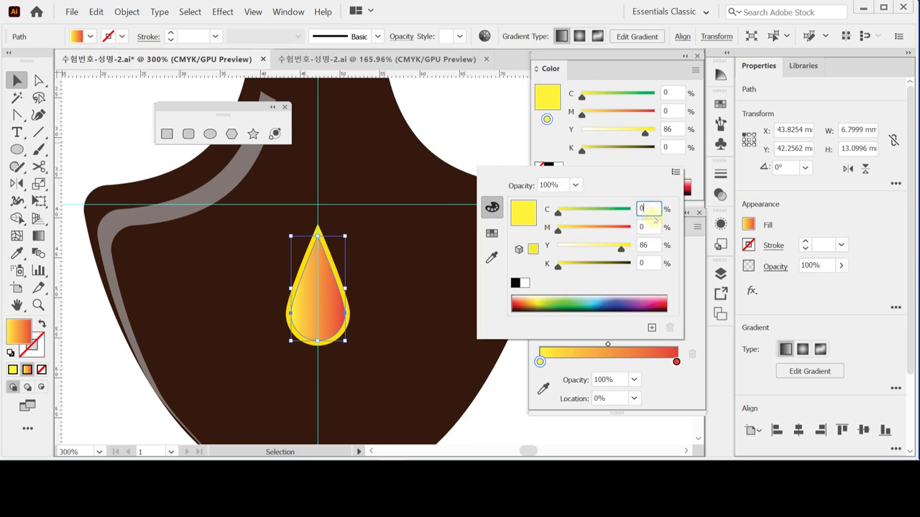
text(6)
drag(654, 216, 631, 208)
text(50)
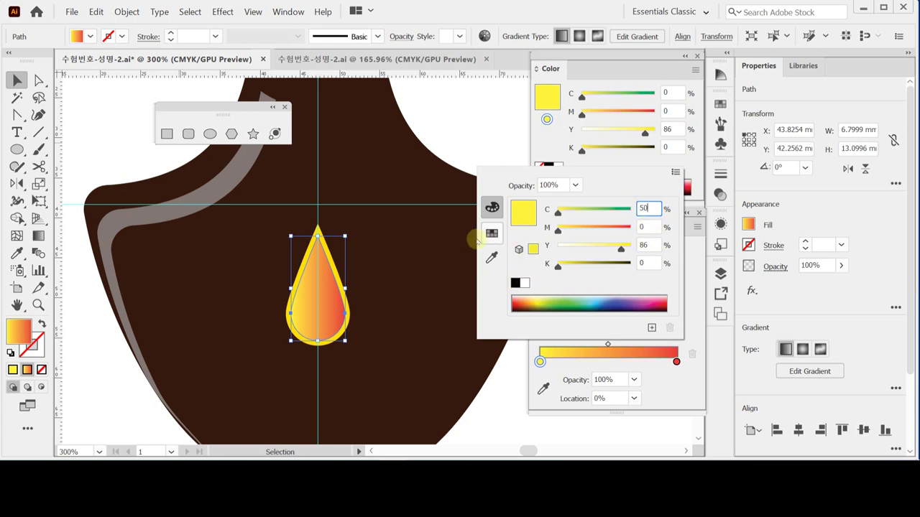
drag(560, 231, 544, 247)
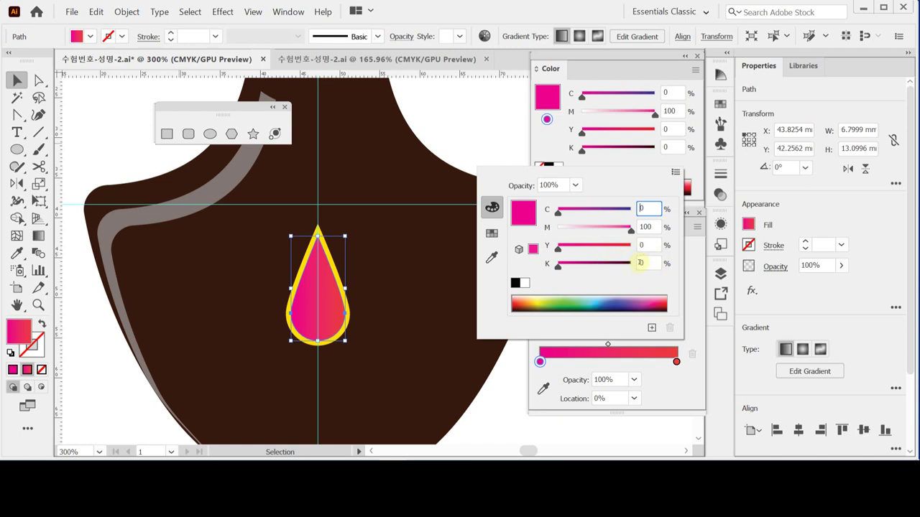
click(640, 263)
text(30)
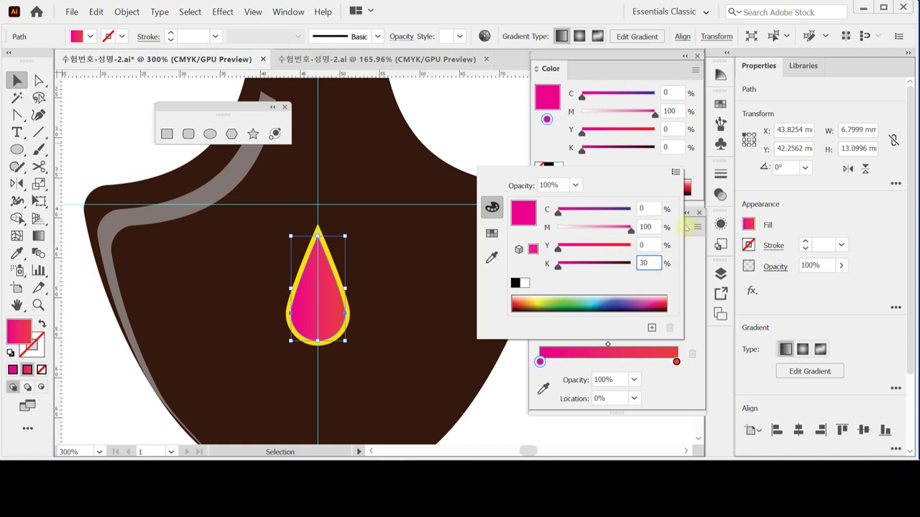
key(Return)
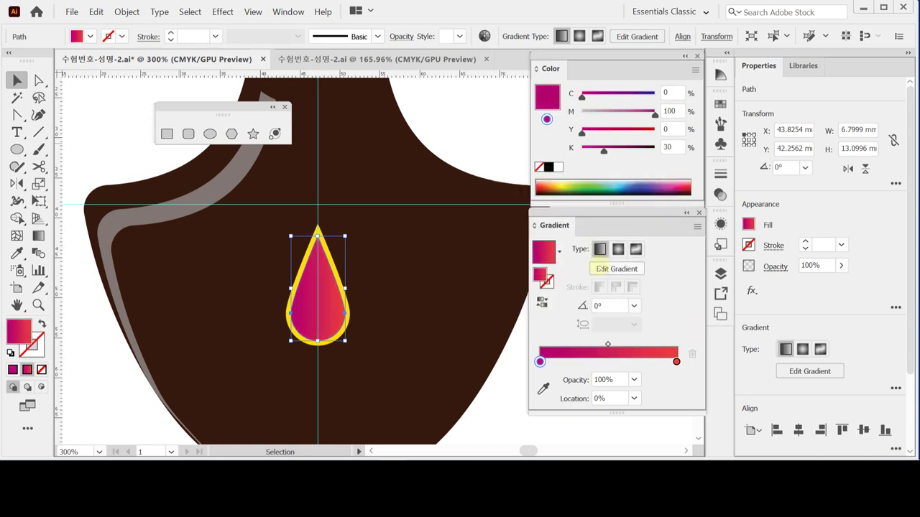
Step: Make the inner teardrop's gradient radial and set its red end stop to C 20, M 60, Y 20, K 0
click(618, 249)
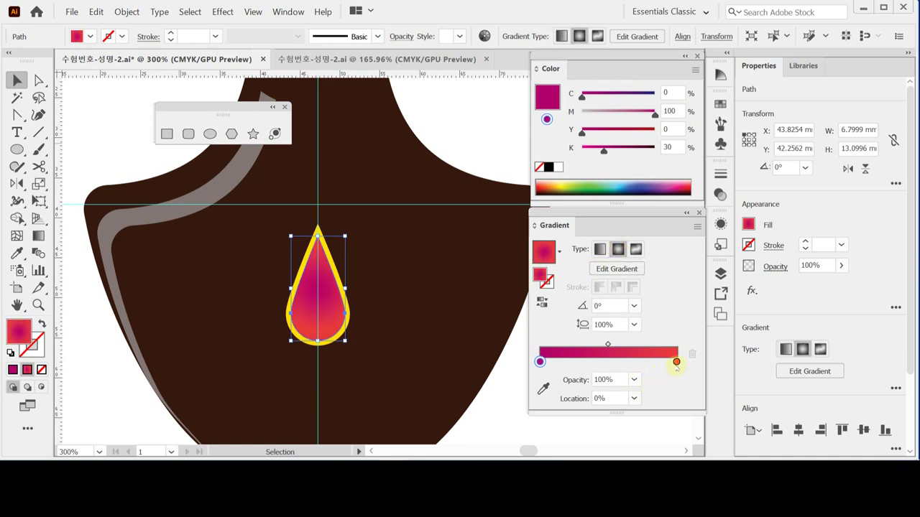
click(677, 361)
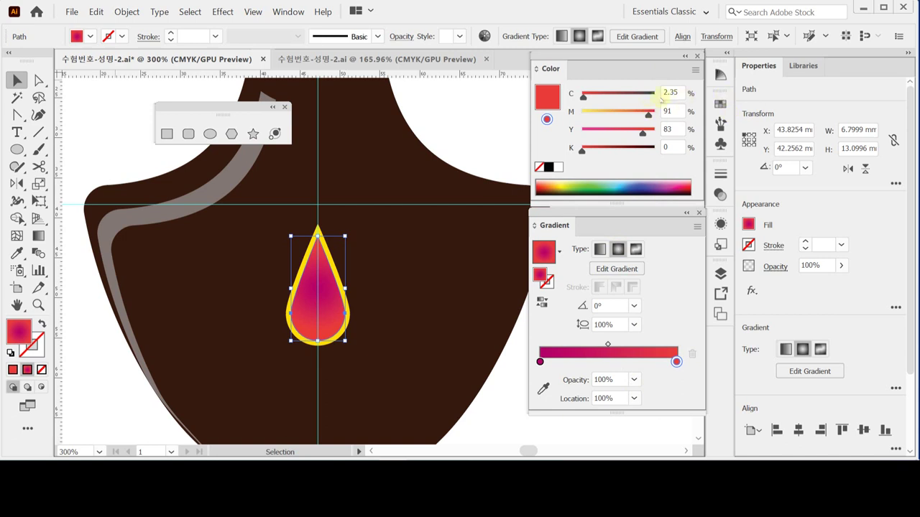
click(679, 92)
text(20)
key(Tab)
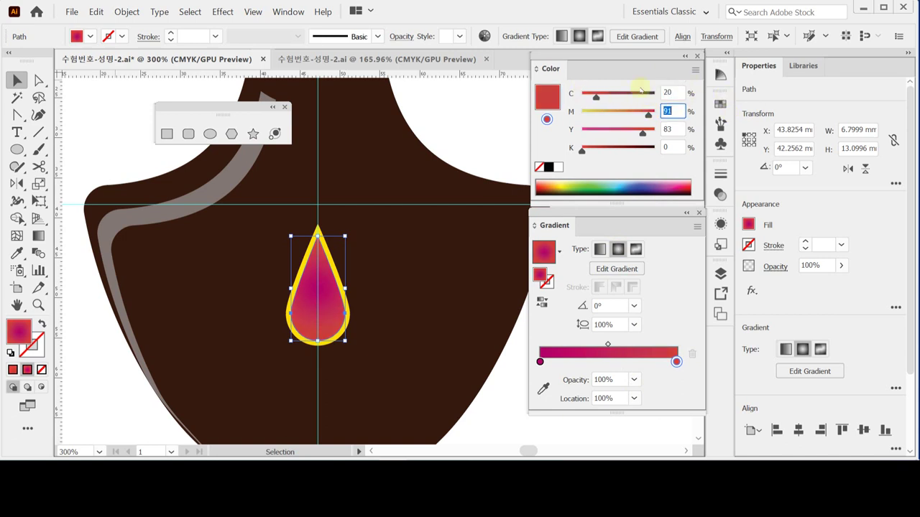
text(60)
key(Tab)
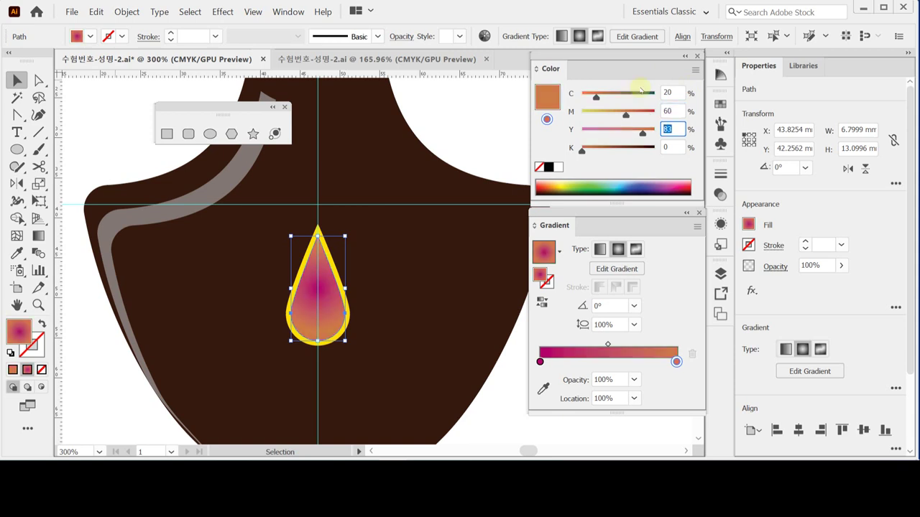
text(20)
key(Tab)
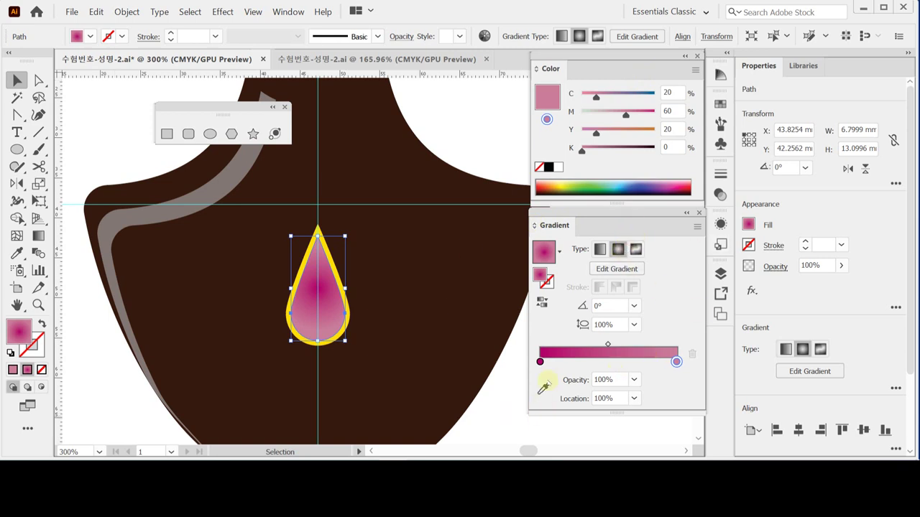
Step: Move the gradient's dark magenta stop to about 34% location and set its cyan value to 50%
drag(540, 361, 586, 361)
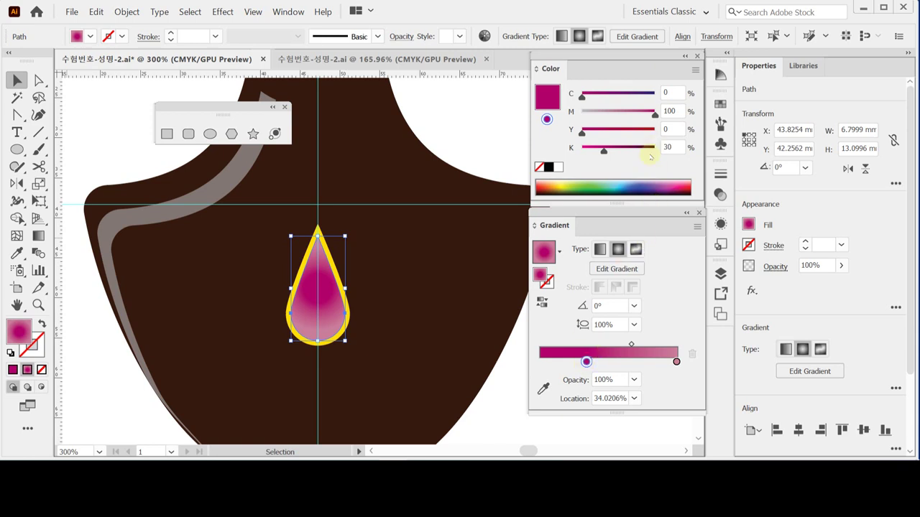
click(663, 92)
text(50)
key(Return)
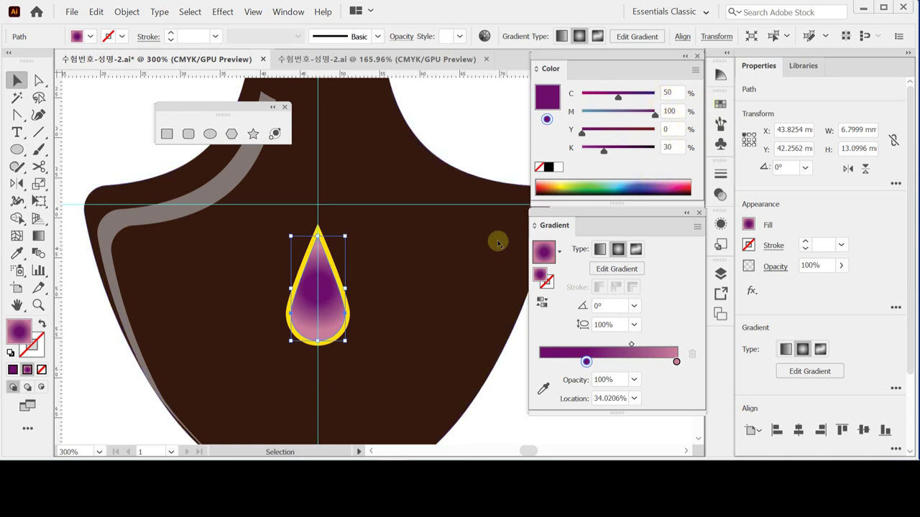
Step: Recolor the outer teardrop by sampling the pink swatch (C 10, M 50) beside the artboard with the Eyedropper
ctrl+alt+click(372, 275)
ctrl+click(378, 242)
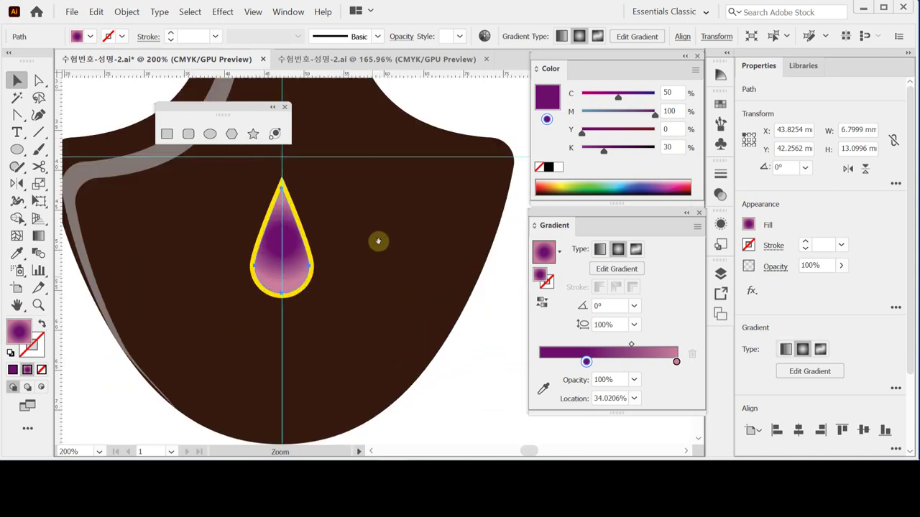
ctrl+click(426, 229)
ctrl+alt+click(390, 231)
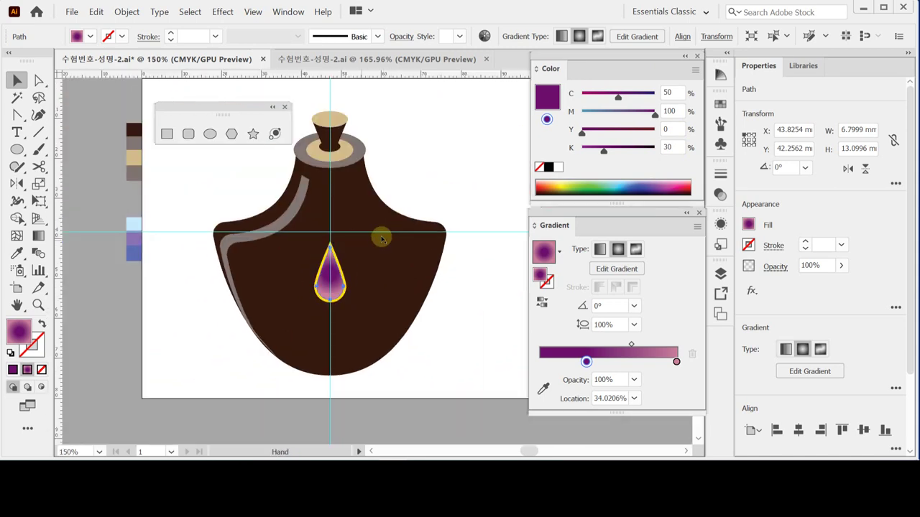
scroll(312, 250, right, 3)
click(402, 256)
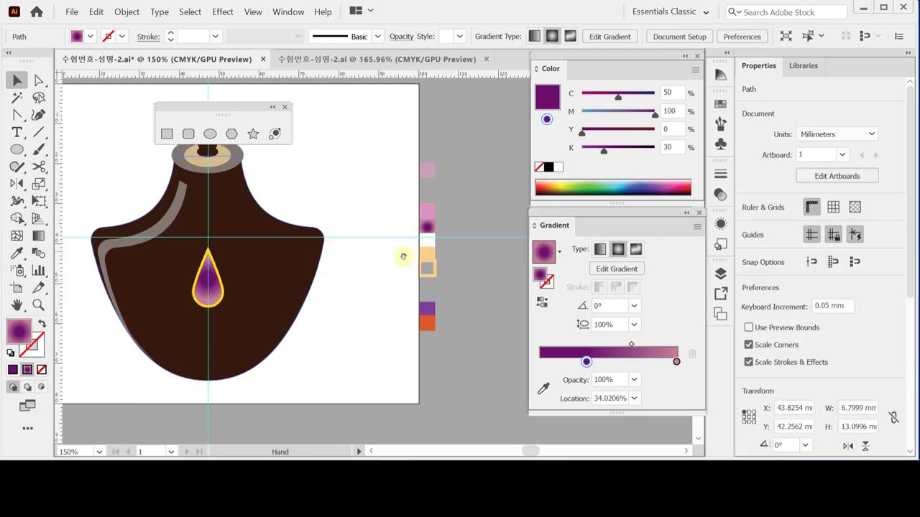
key(a)
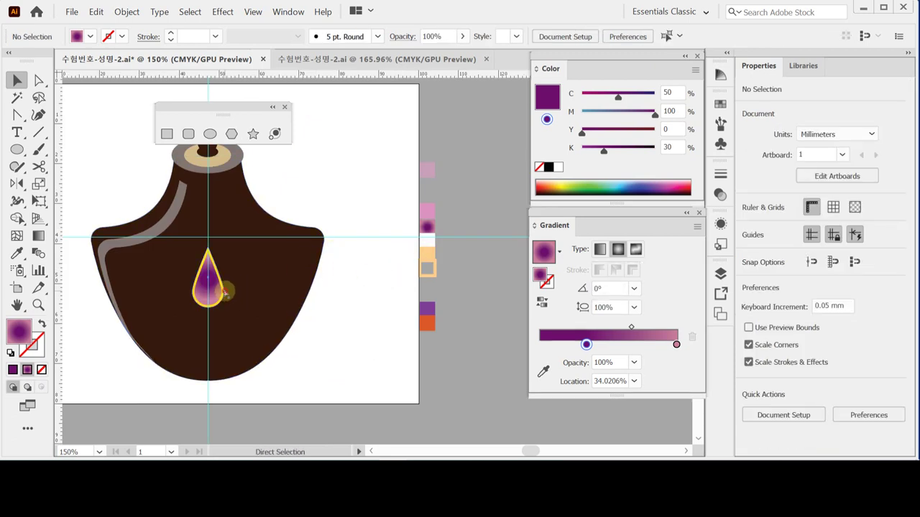
click(224, 289)
key(v)
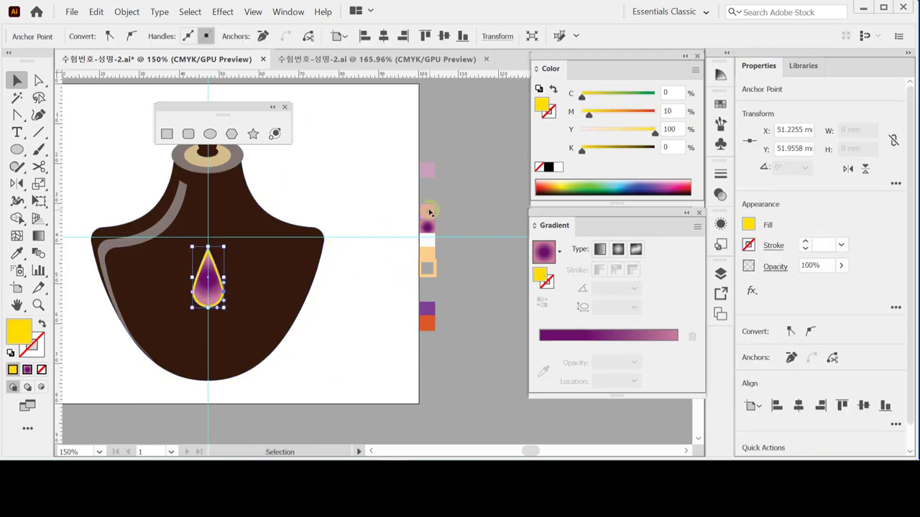
key(y)
key(i)
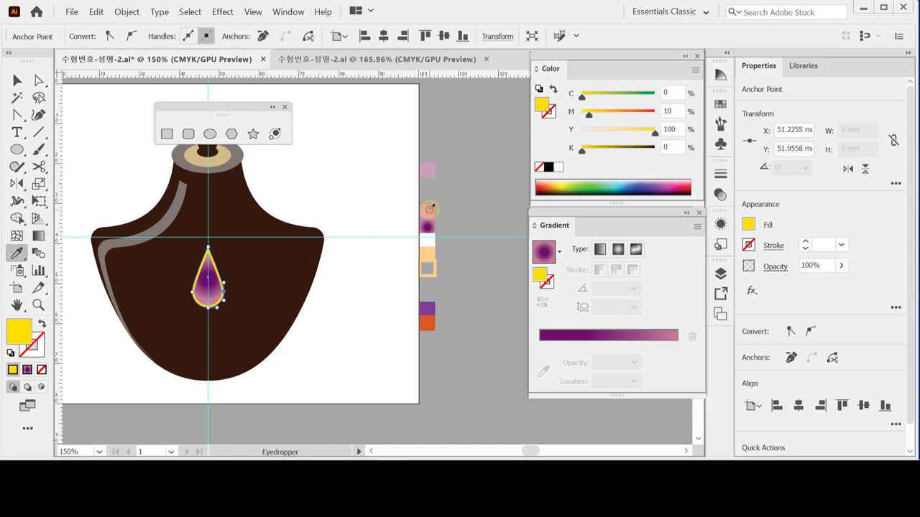
click(428, 210)
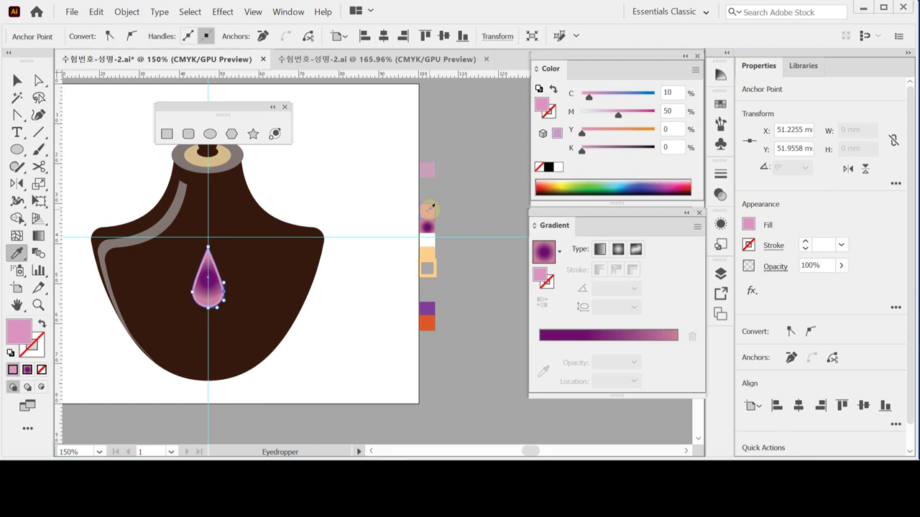
Step: Deselect the pendant, activate the Ellipse tool and save the document
key(ctrl+plus)
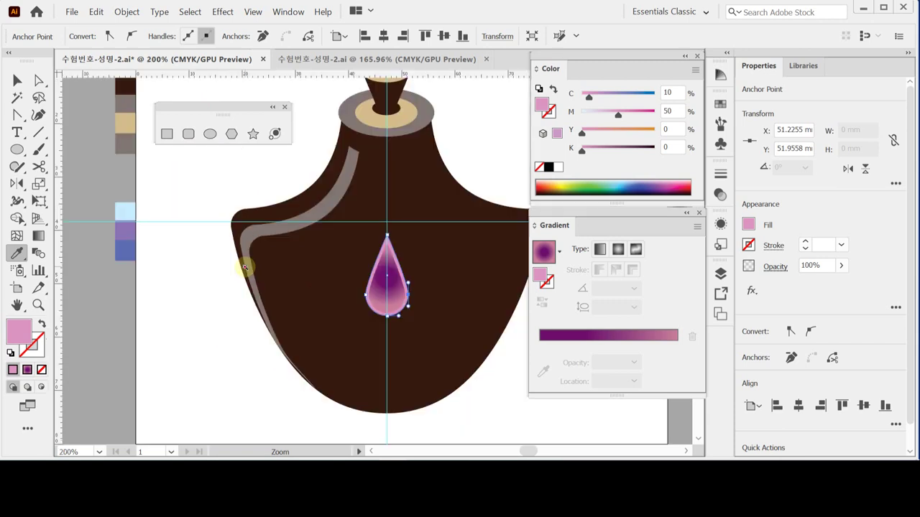
key(ctrl+plus)
key(ctrl+plus)
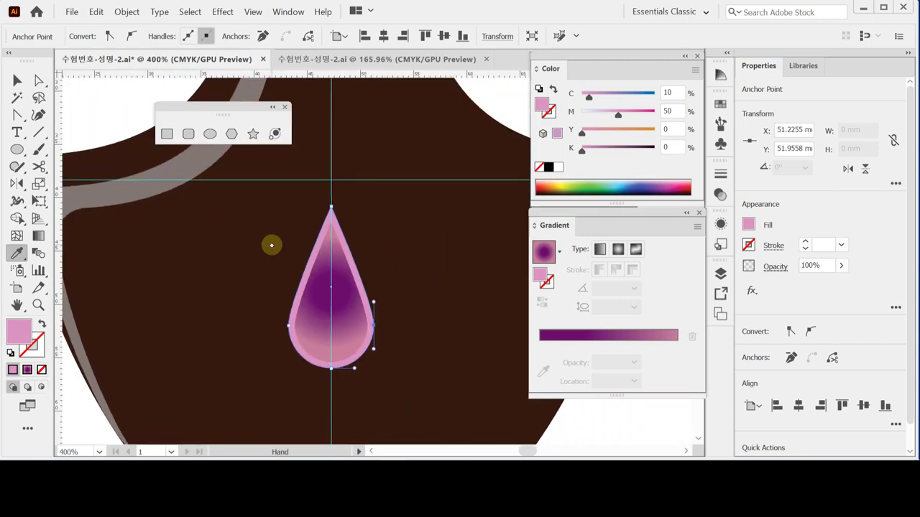
key(v)
click(115, 111)
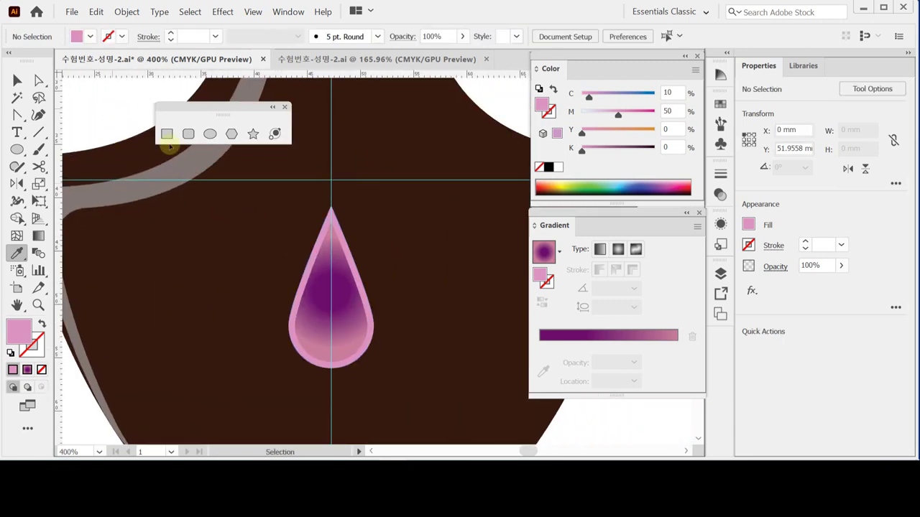
click(21, 151)
key(ctrl+s)
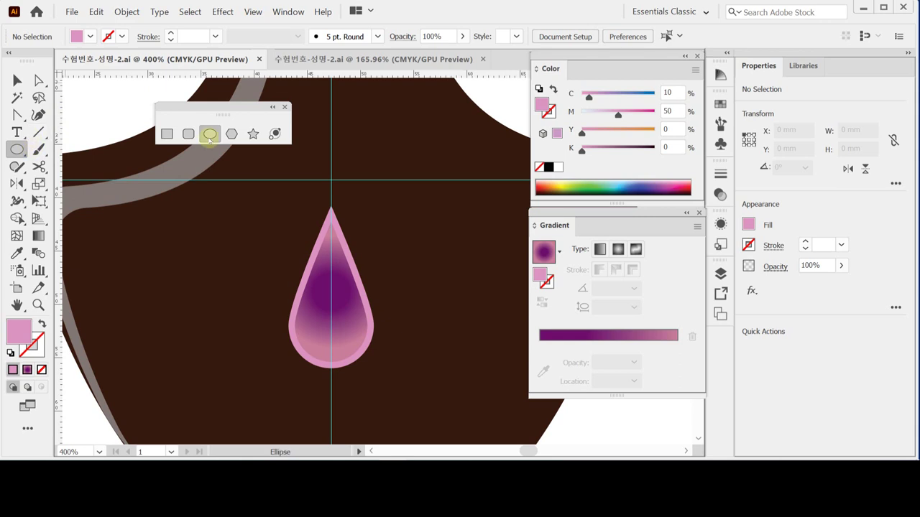
Step: Draw a small rounded rectangle about 1 mm wide and 2.15 mm high above the teardrop's tip and fill it white
click(189, 133)
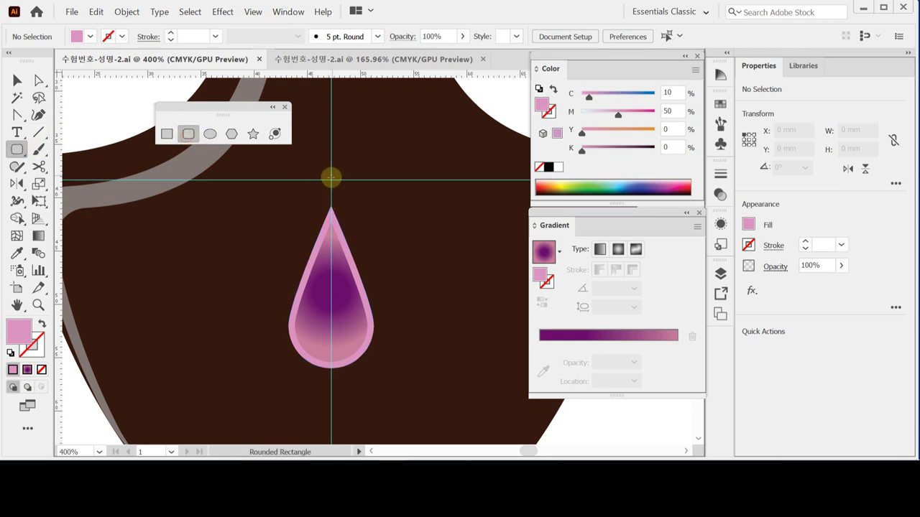
drag(331, 176, 344, 203)
key(ctrl+plus)
key(ctrl+plus)
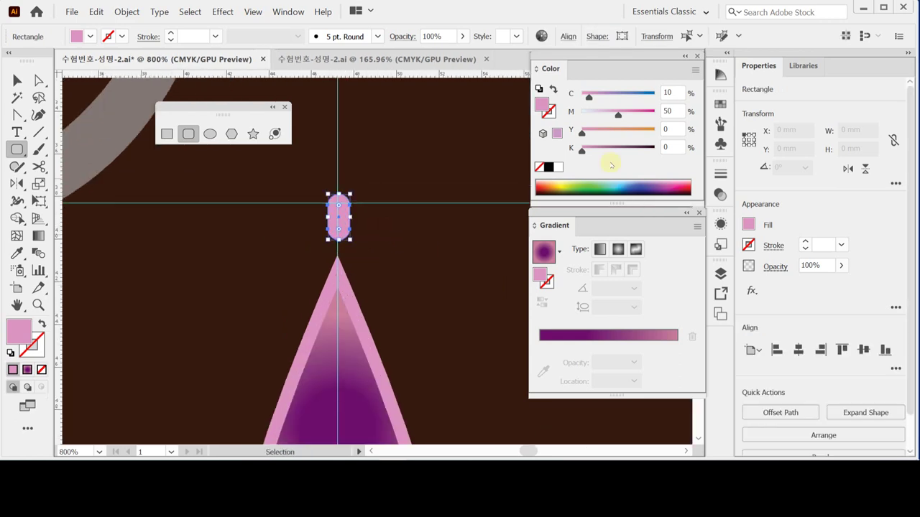
click(558, 167)
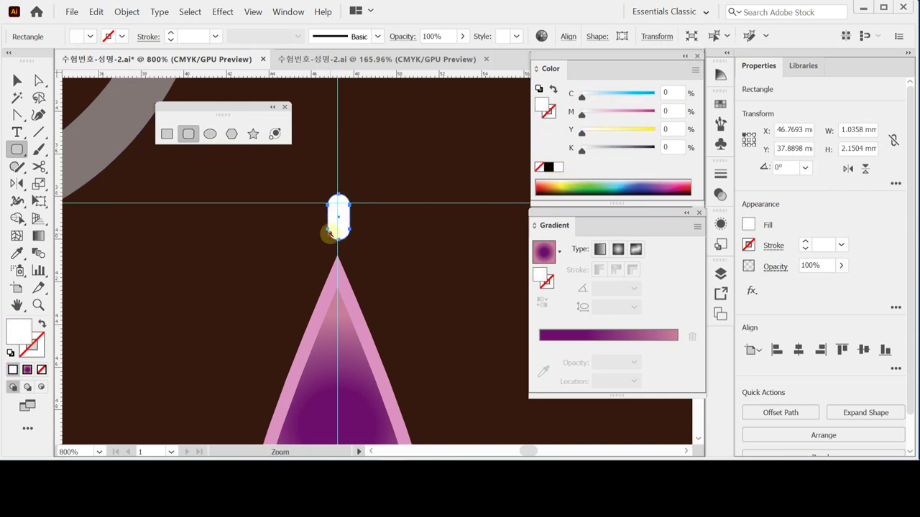
Step: Shift the white rounded bar slightly sideways towards the vertical guide above the teardrop
key(ctrl+plus)
key(ctrl+plus)
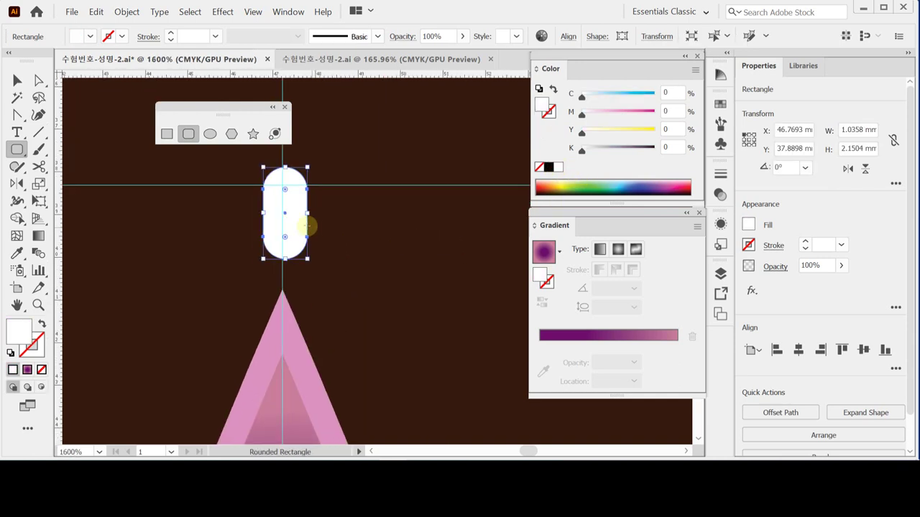
drag(293, 230, 308, 212)
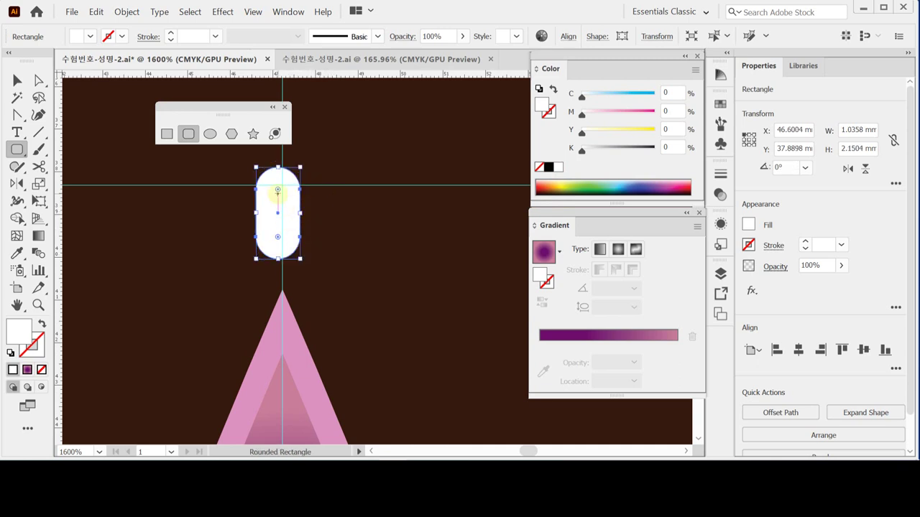
key(ctrl)
drag(278, 190, 279, 188)
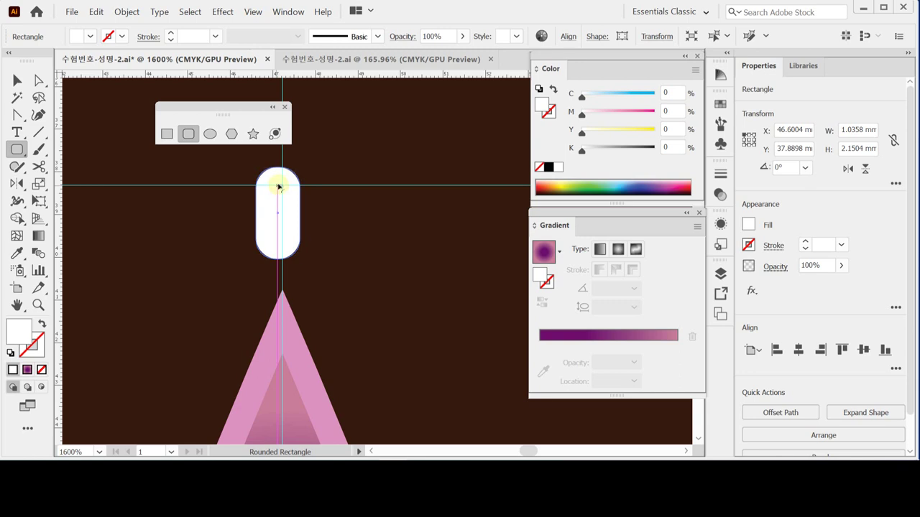
ctrl+click(279, 187)
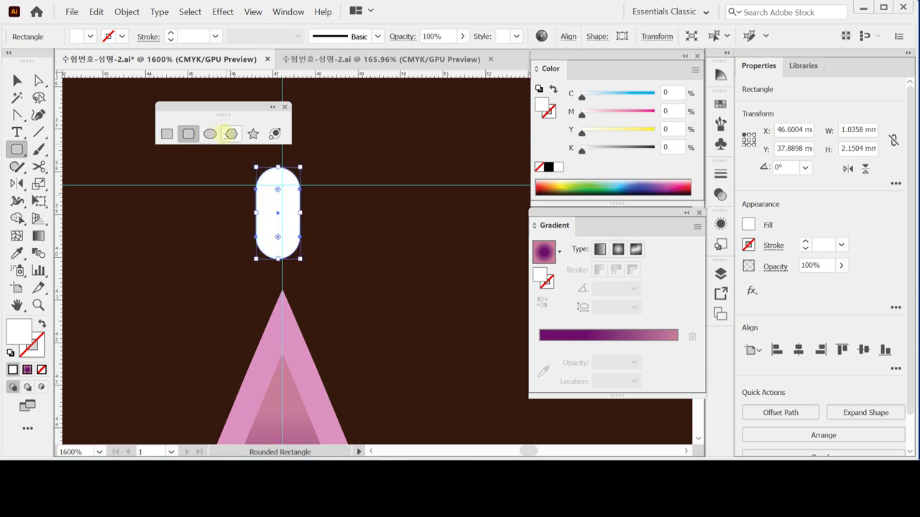
Step: Draw a circle about 2 mm in diameter between the white bar and the teardrop's tip, using the bust's dark brown fill
click(209, 134)
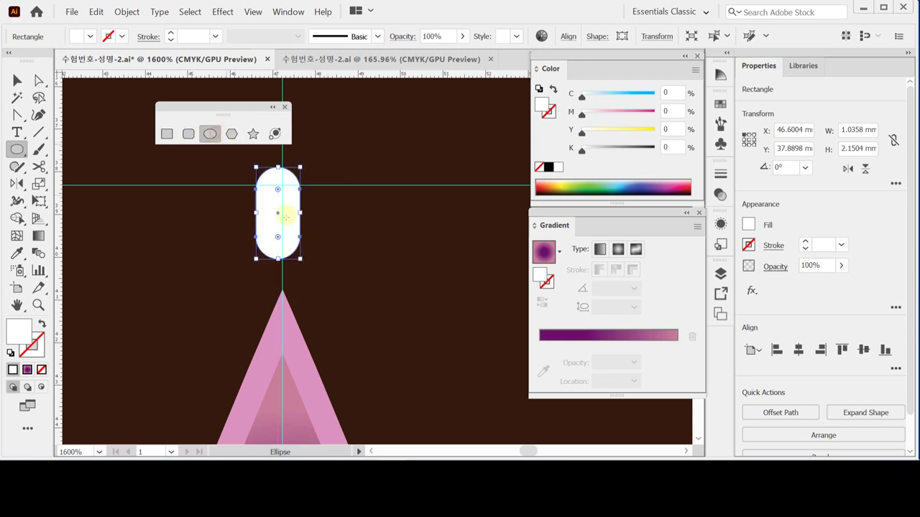
ctrl+click(281, 268)
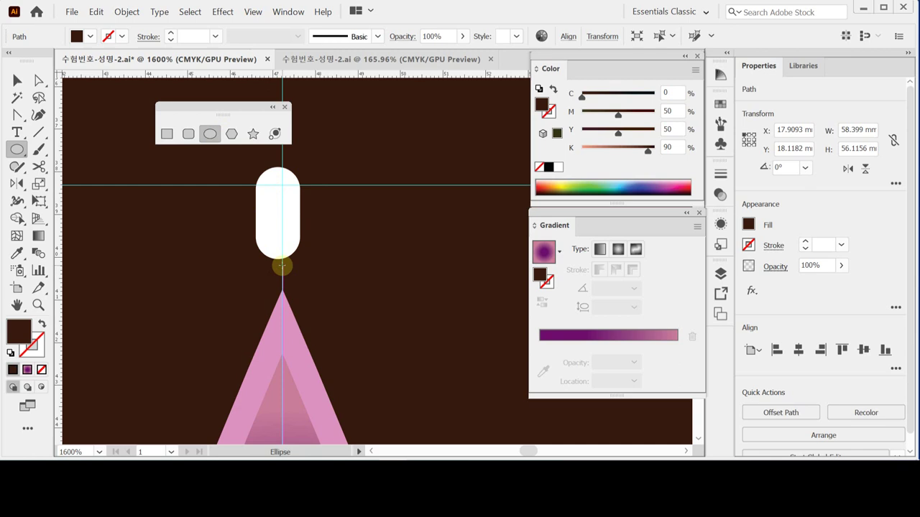
drag(281, 266, 307, 303)
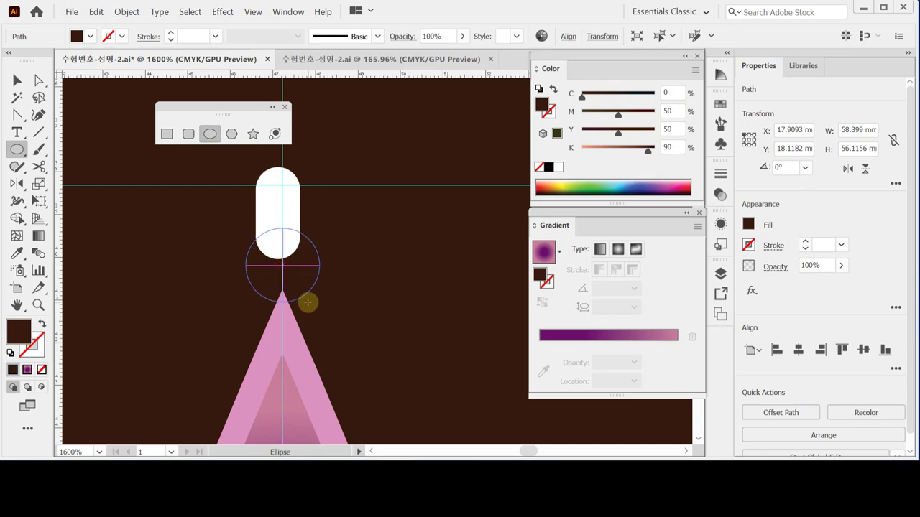
mouse_move(307, 303)
mouse_down()
mouse_move(319, 308)
mouse_move(303, 302)
mouse_move(302, 310)
mouse_up()
key(ctrl+minus)
key(ctrl+minus)
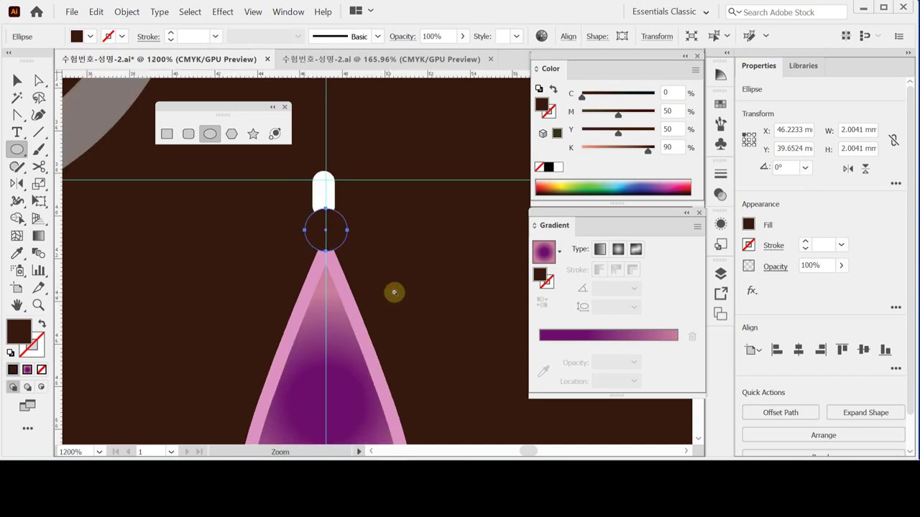
Step: Enlarge the small circle at the teardrop's tip to about 2.58 mm in diameter
key(ctrl+minus)
key(ctrl+minus)
key(ctrl+minus)
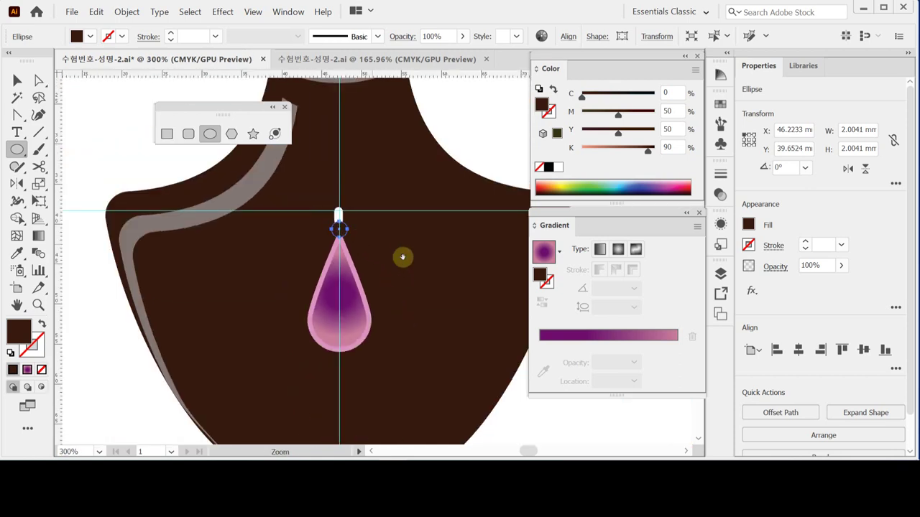
drag(358, 240, 387, 268)
key(ctrl+=)
key(ctrl+minus)
key(ctrl+minus)
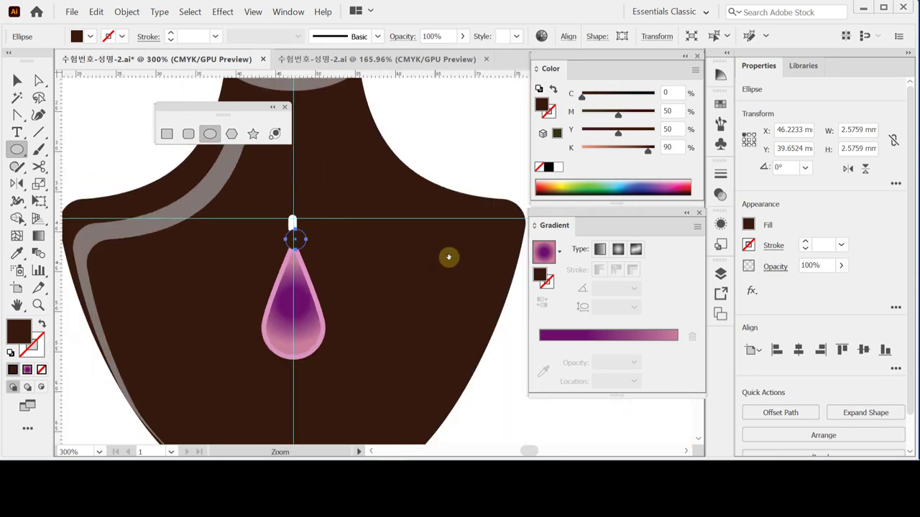
Step: Set the small circle's fill to C 0, M 20, Y 50, K 0
drag(448, 256, 359, 266)
drag(419, 259, 398, 260)
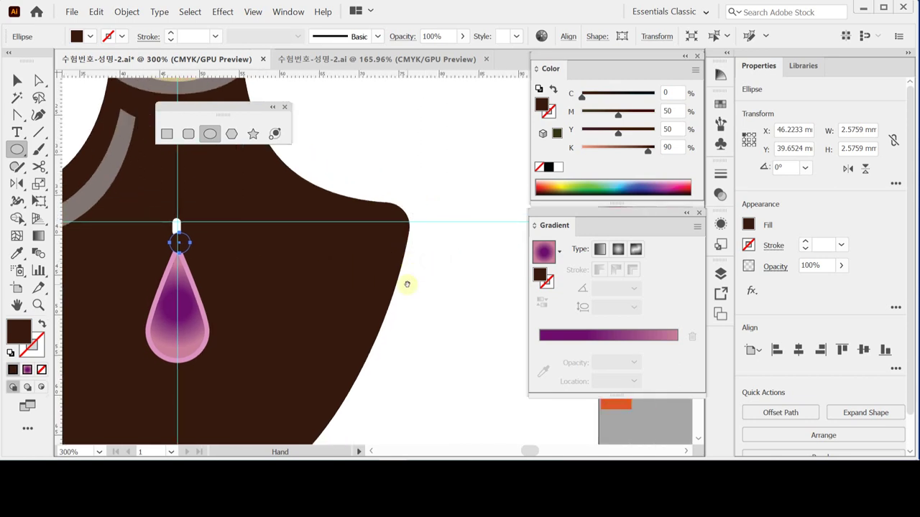
click(559, 167)
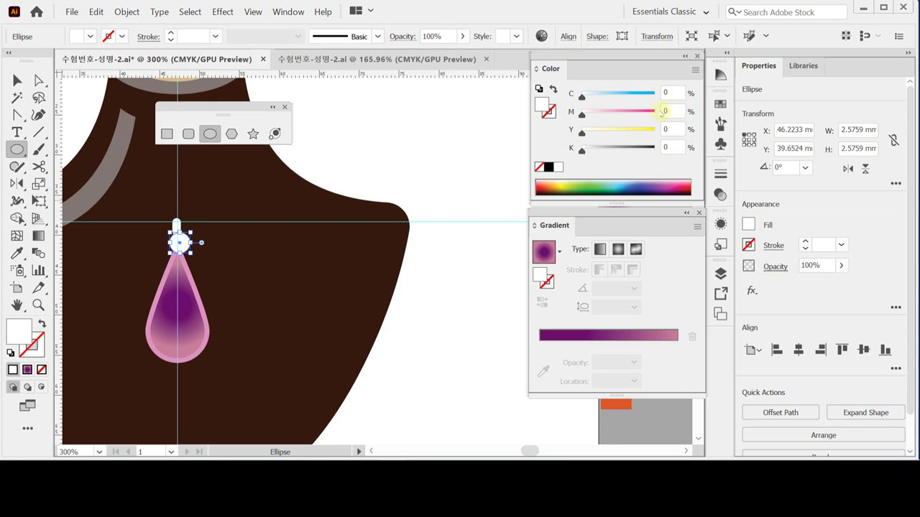
click(665, 111)
text(2)
click(665, 129)
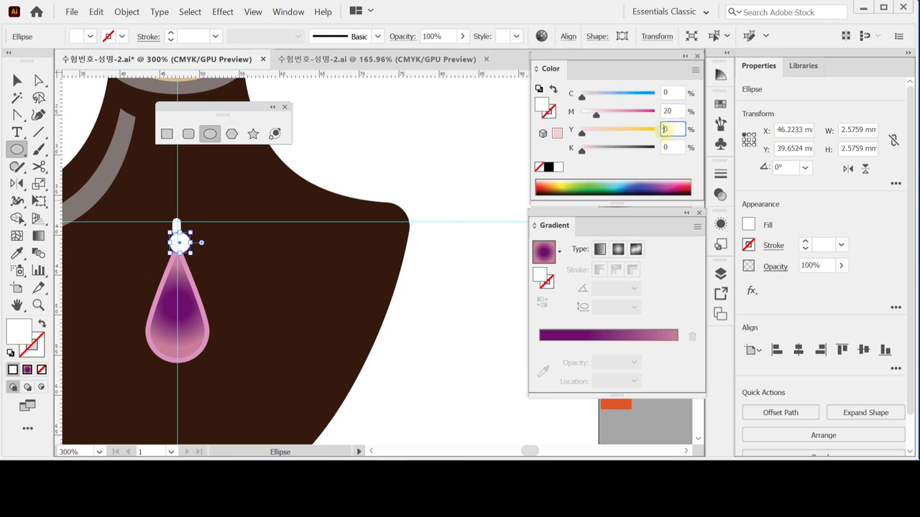
text(5)
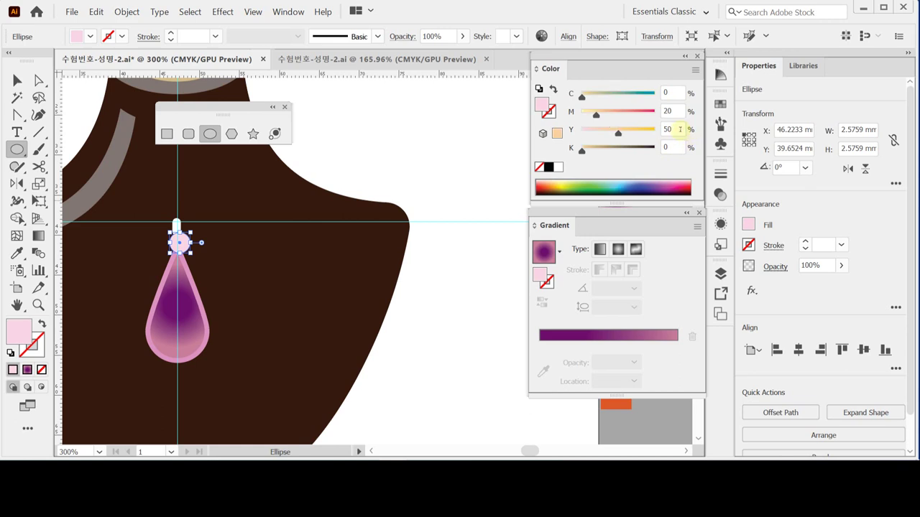
key(Return)
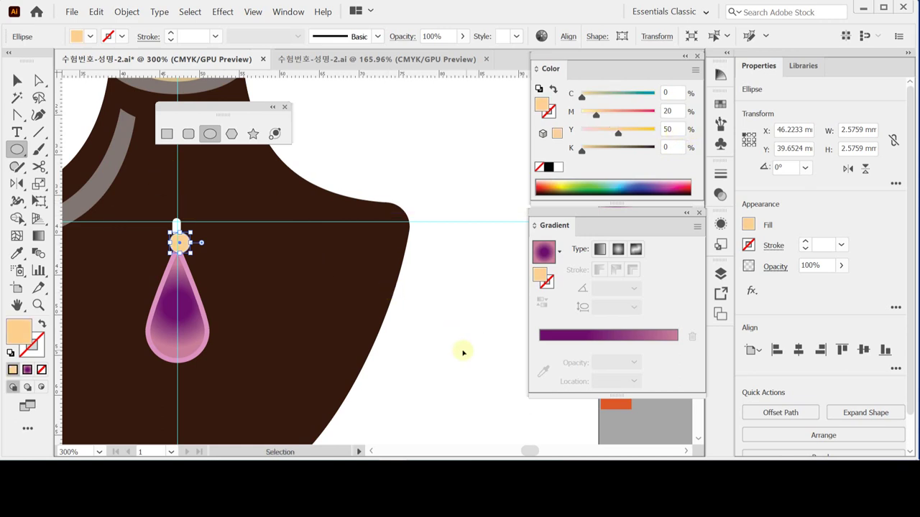
Step: In Outline view, align the bar, circle and both teardrop shapes by their horizontal centres, then deselect and restore the colour preview
key(ctrl+y)
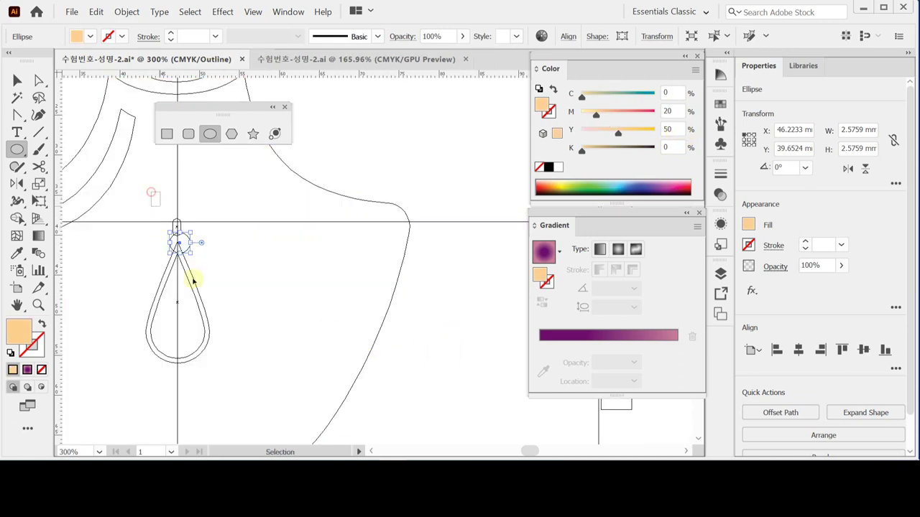
drag(152, 191, 201, 302)
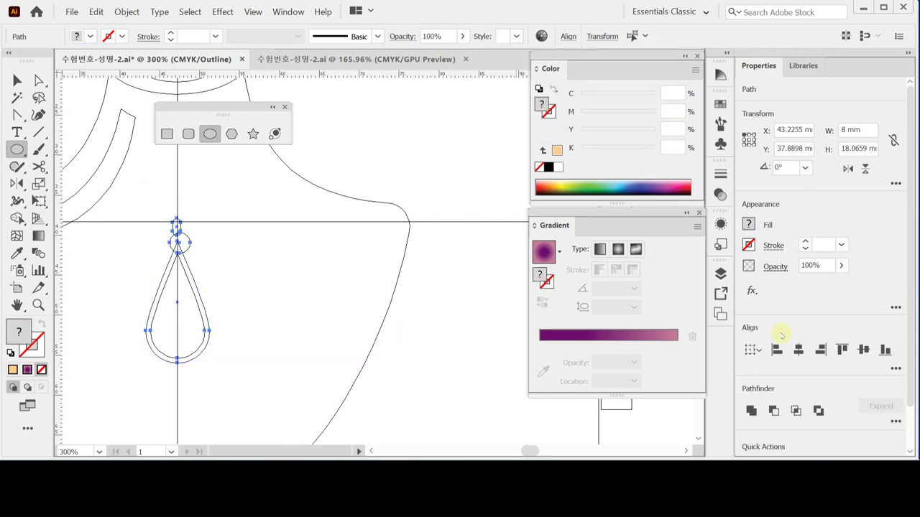
click(798, 349)
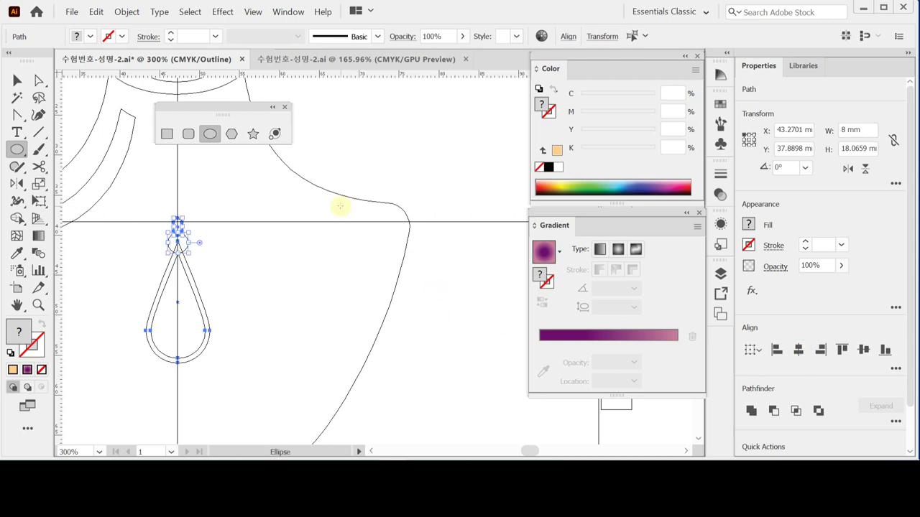
key(ctrl)
ctrl+click(265, 282)
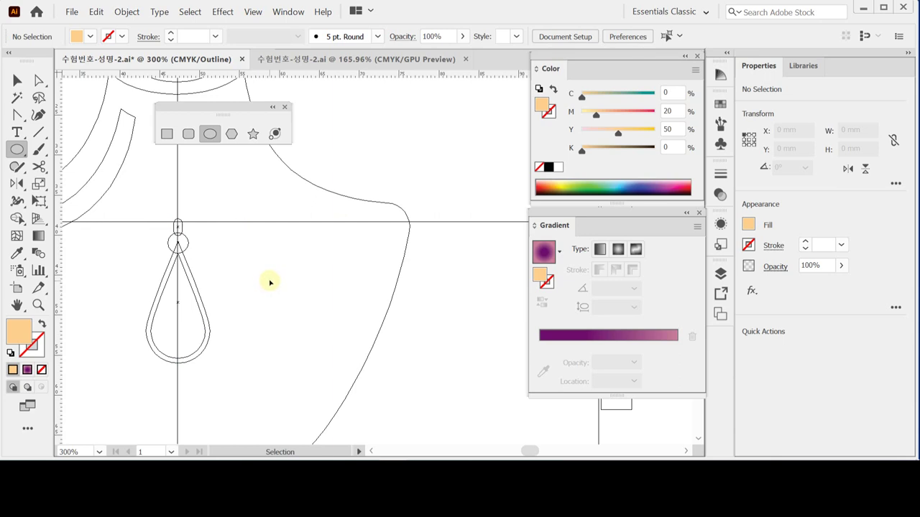
key(ctrl+y)
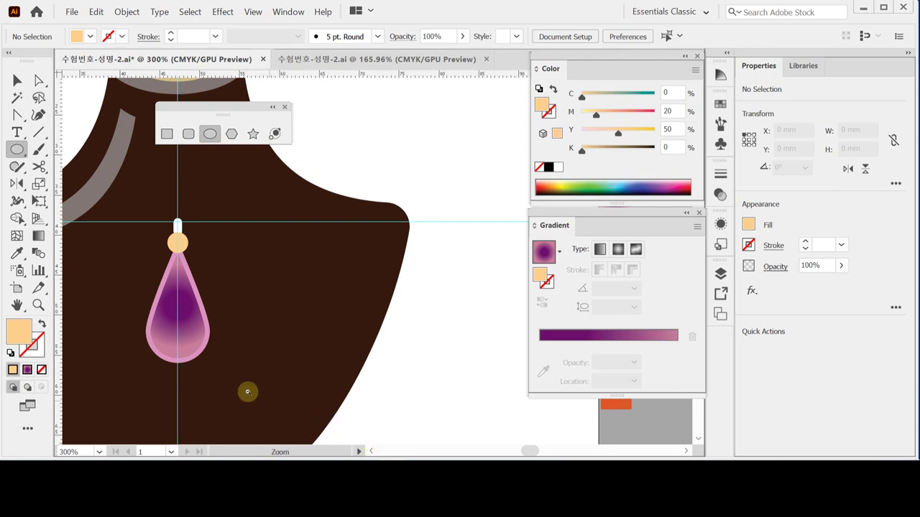
Step: Move the floating shape tools off the bottle and create a 24 × 21 mm ellipse centred on the vertical guide at the neck
key(ctrl+minus)
drag(374, 227, 298, 298)
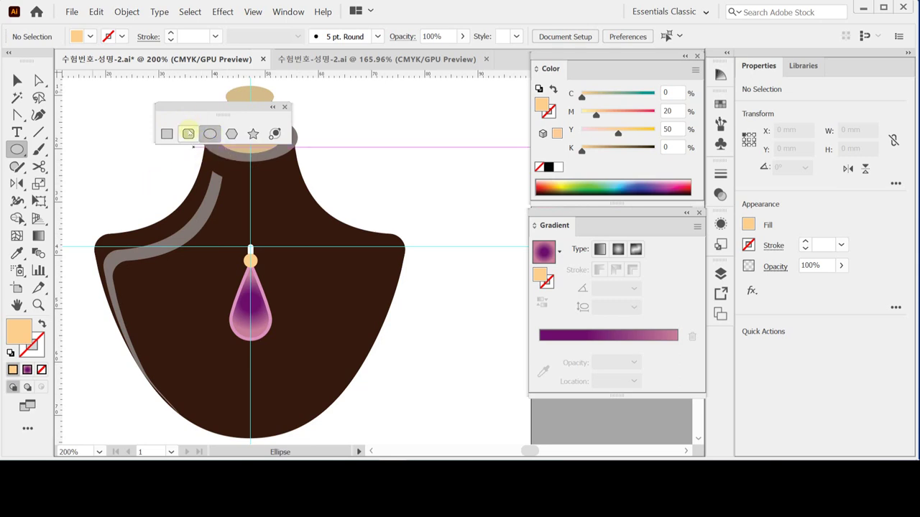
drag(180, 108, 97, 94)
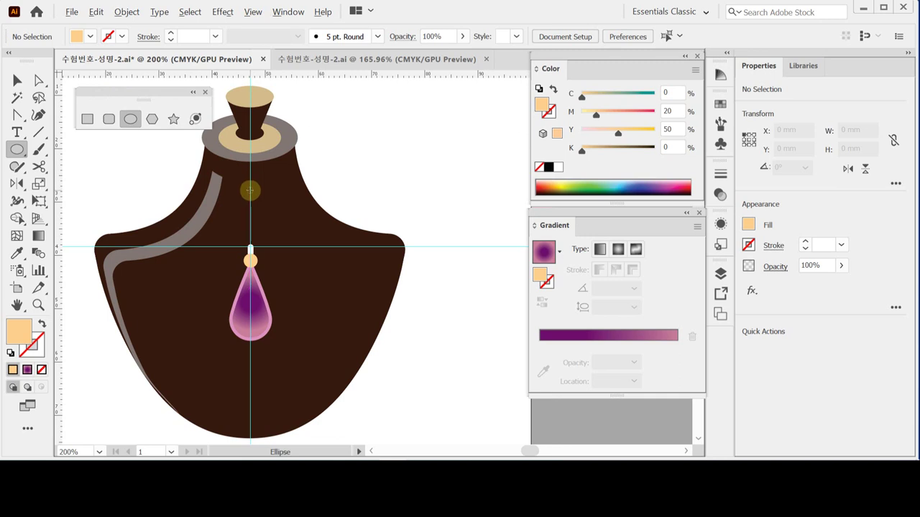
click(250, 190)
text(24)
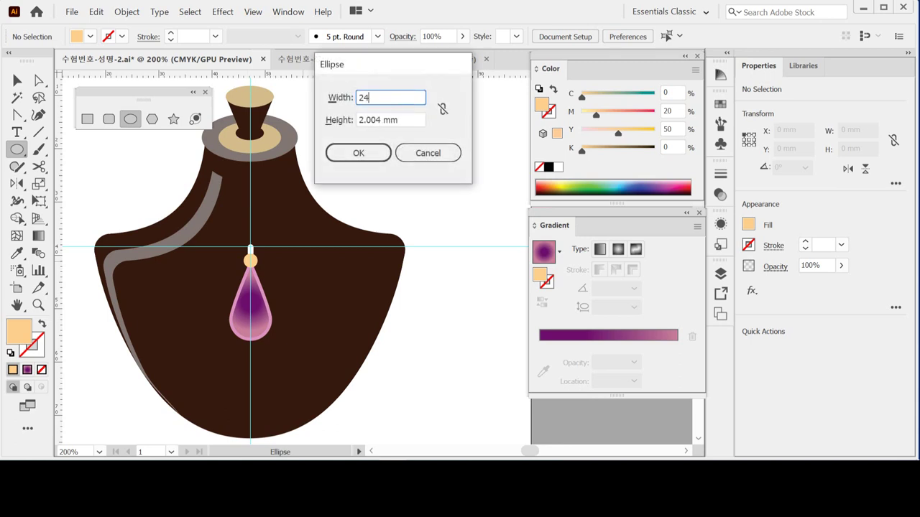
key(Tab)
text(21)
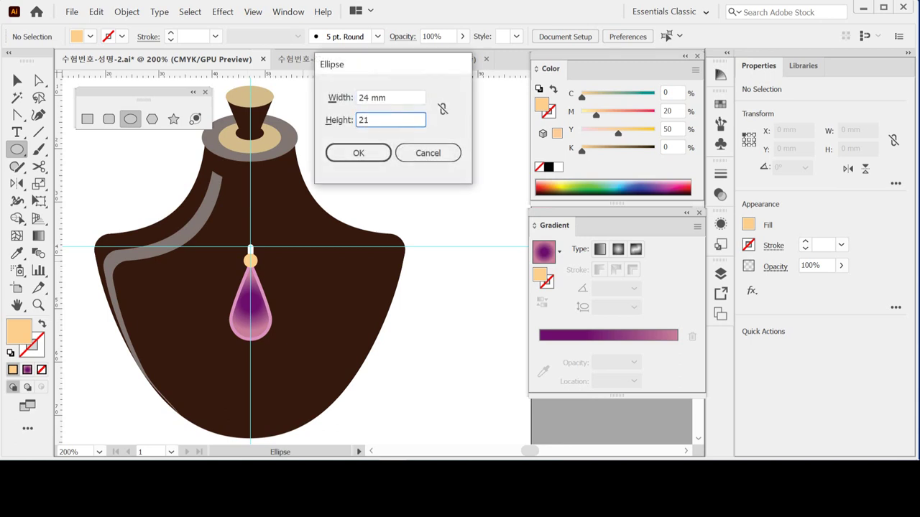
key(Return)
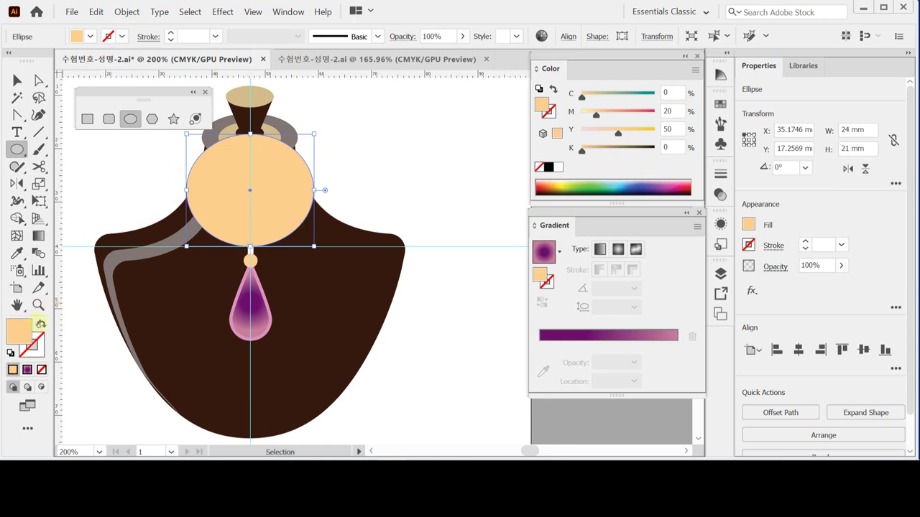
Step: Swap the ellipse's fill and stroke so it becomes an unfilled ring, and set its stroke weight to 2 pt
click(41, 324)
click(34, 349)
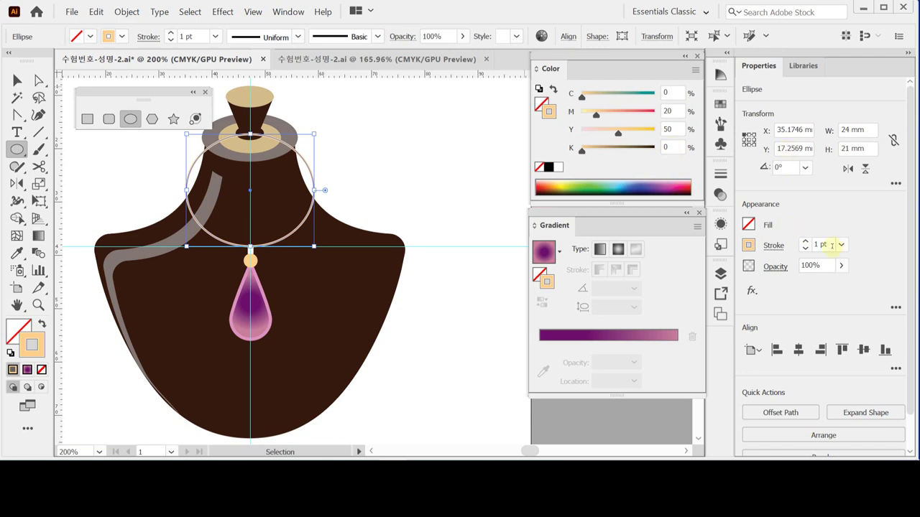
click(805, 241)
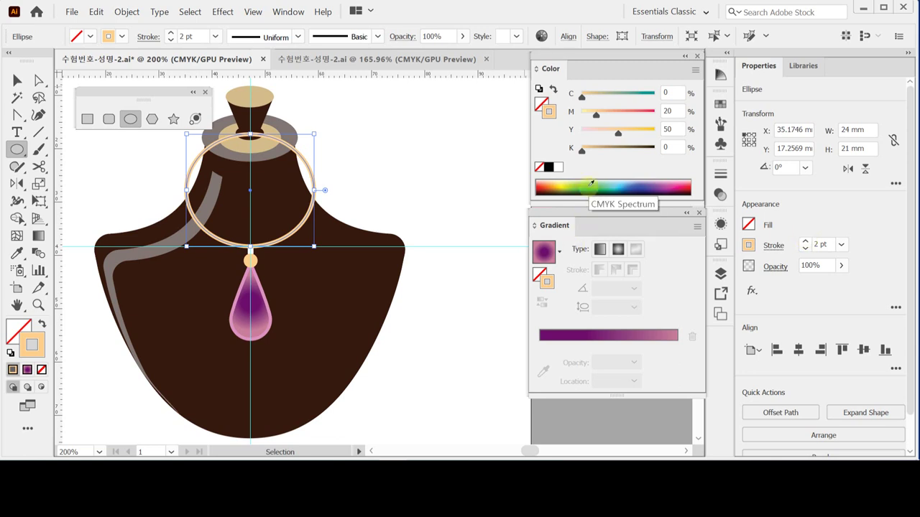
Step: In Outline view, nudge the ring slightly down and align it with the bar, bead and teardrops by horizontal centres, then restore the colour preview
click(247, 277)
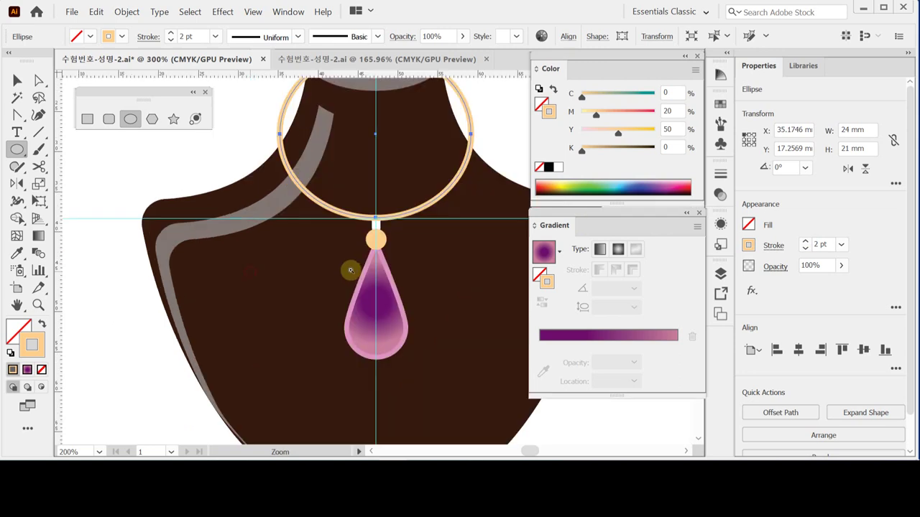
click(407, 244)
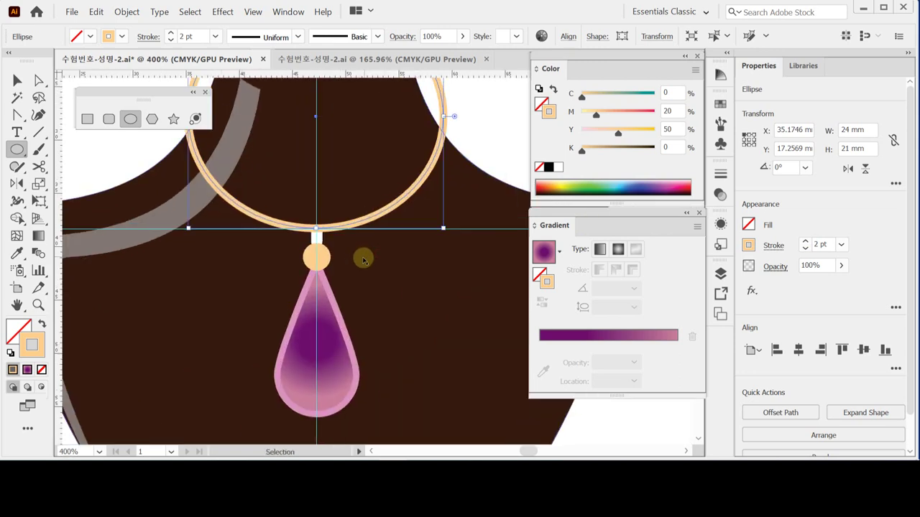
key(ctrl+t)
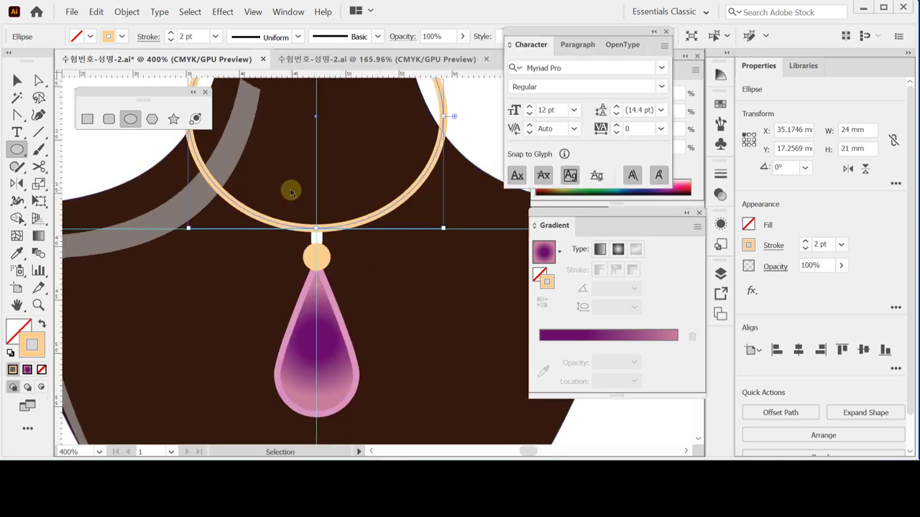
key(ctrl+t)
key(ctrl+y)
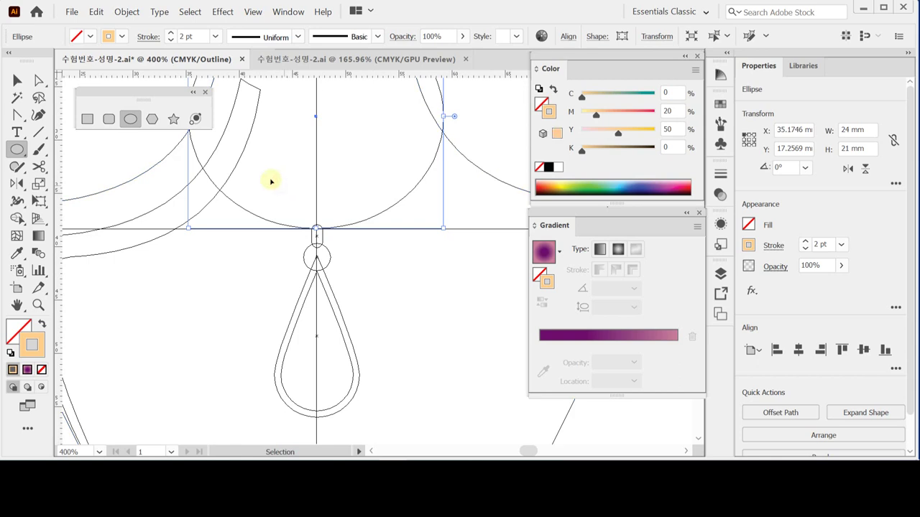
drag(272, 182, 370, 310)
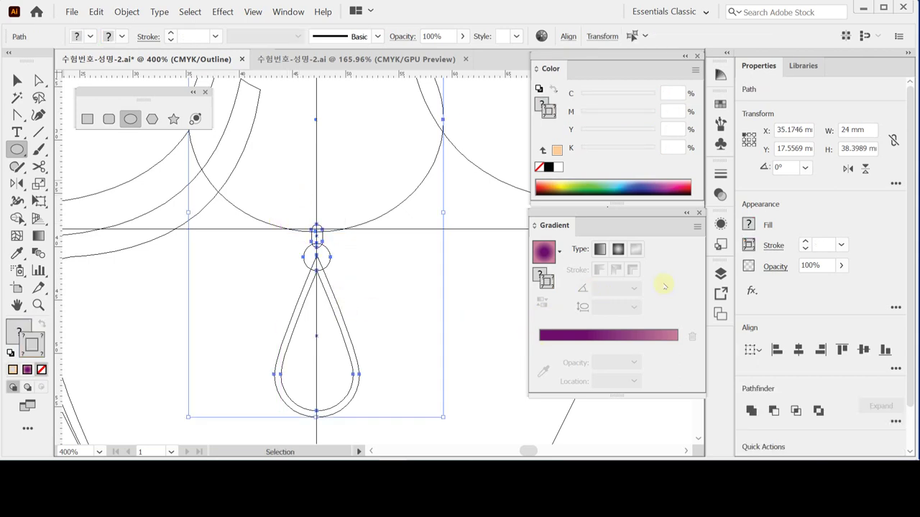
click(797, 350)
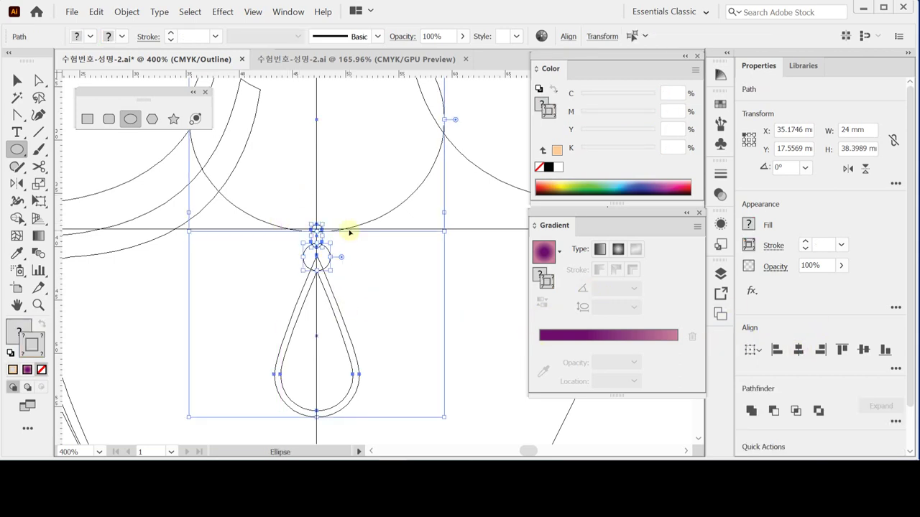
key(ctrl+y)
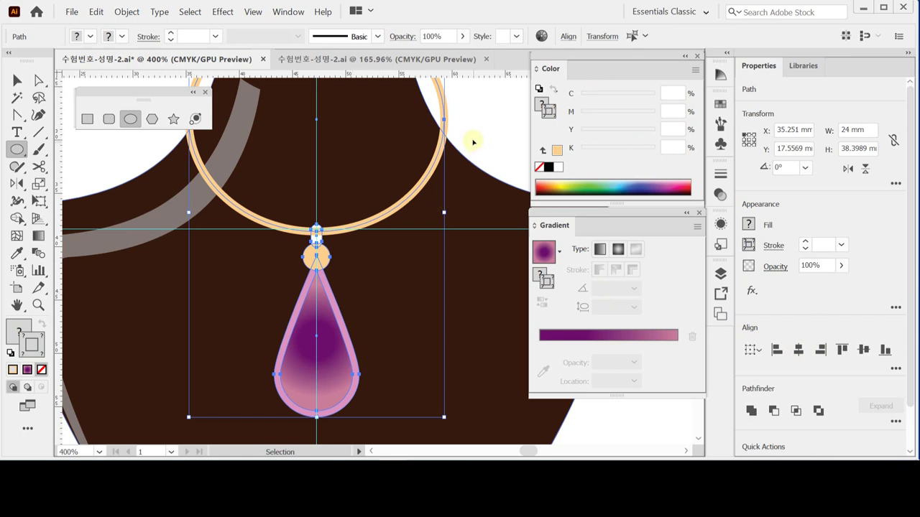
key(ctrl+shift+a)
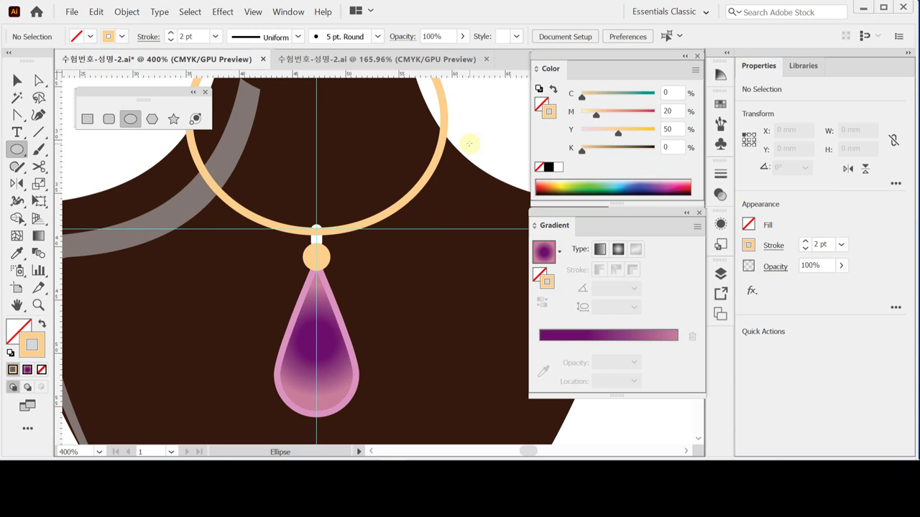
Step: Cut the ring's path with Scissors at two points level with each other on either side of the neck
scroll(363, 214, down, 1)
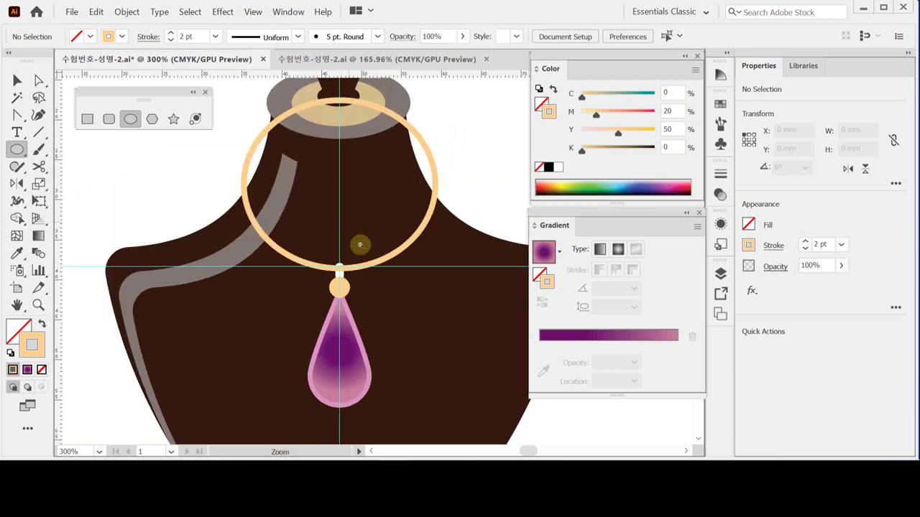
drag(339, 236, 306, 257)
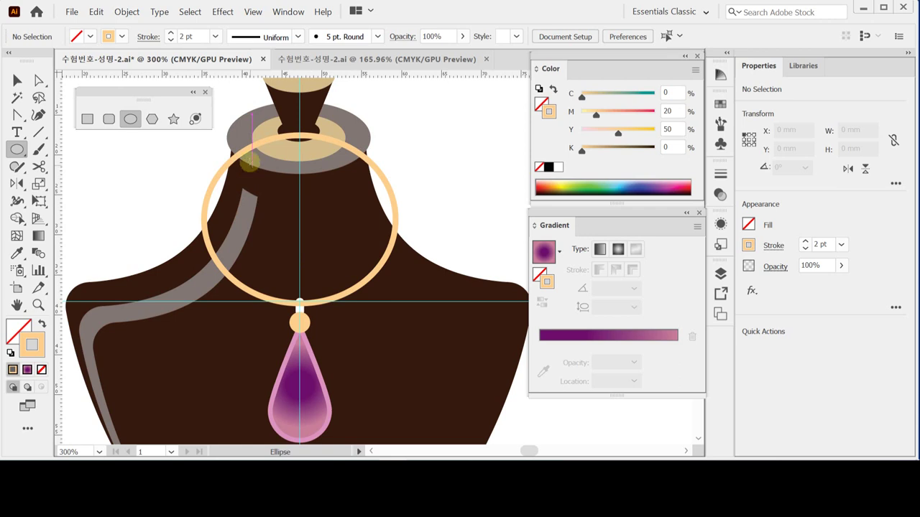
click(18, 80)
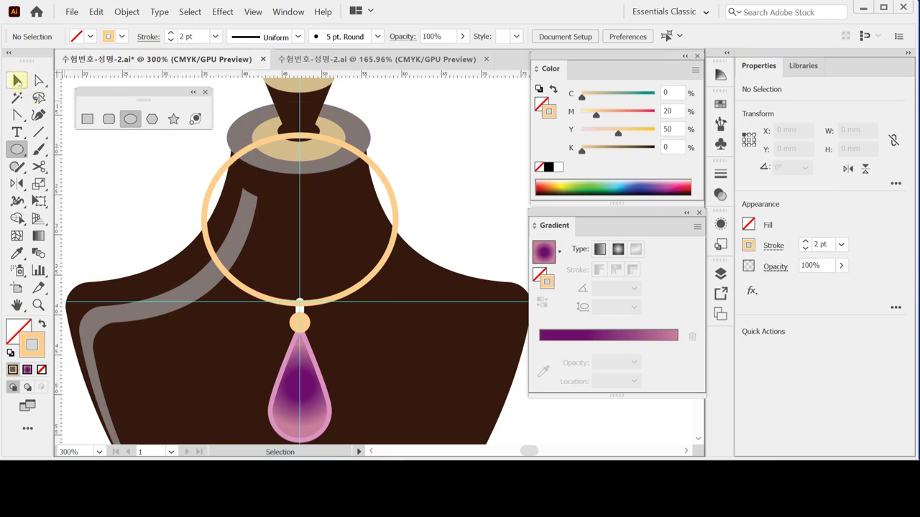
click(210, 192)
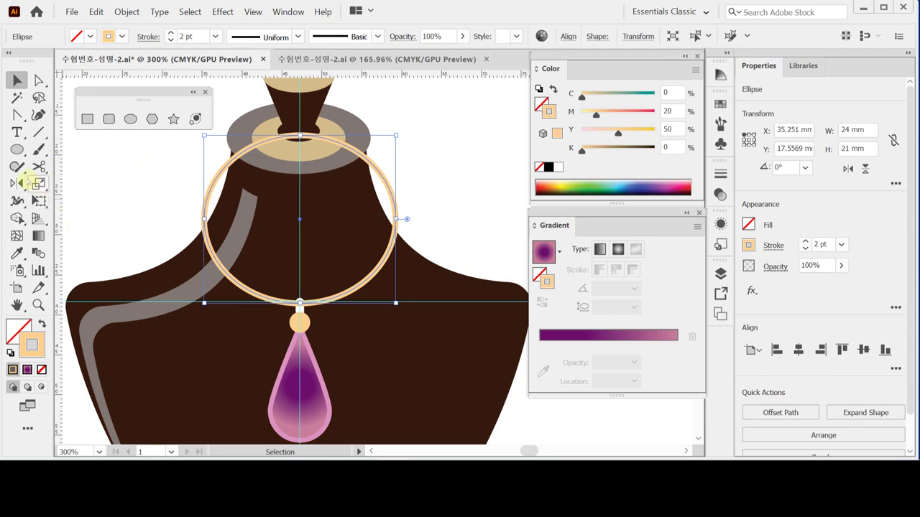
drag(39, 167, 97, 183)
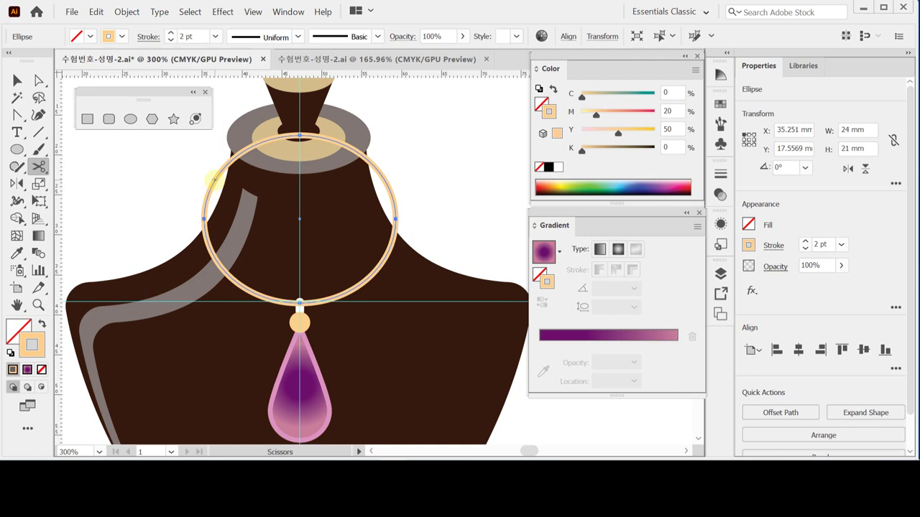
click(214, 180)
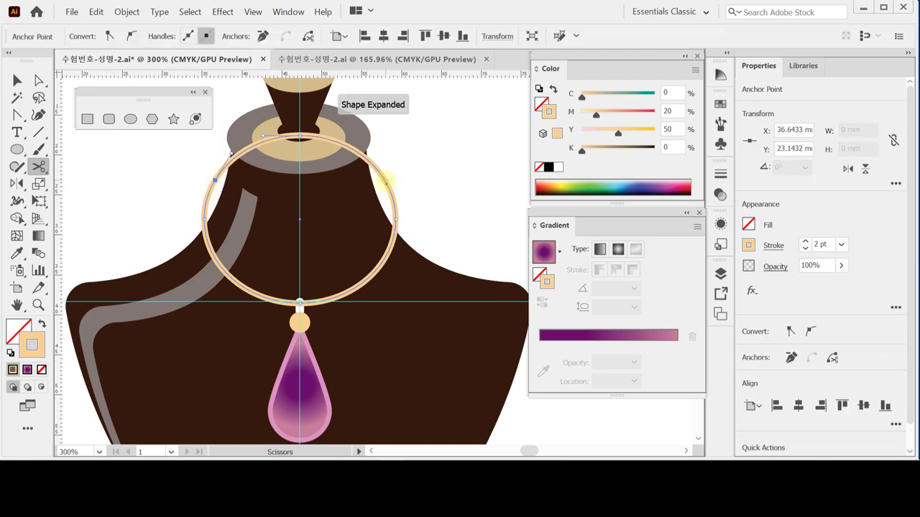
click(384, 179)
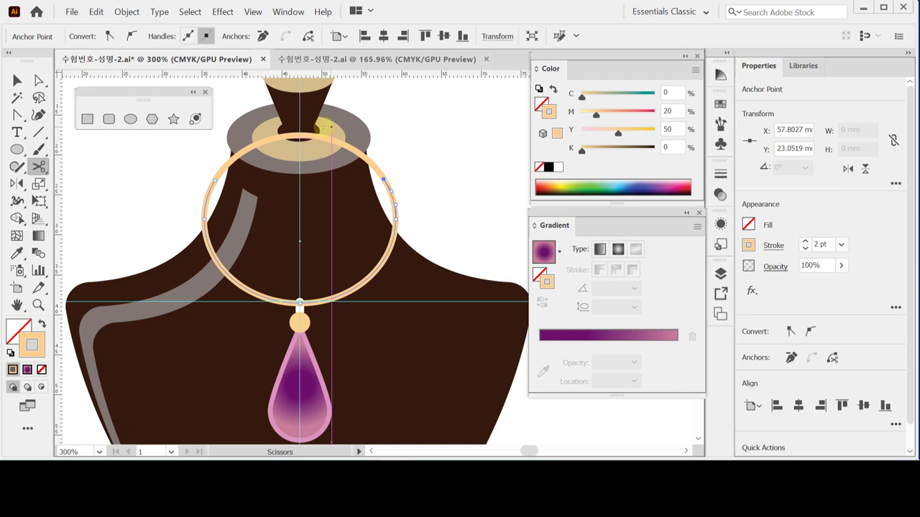
Step: Send the ring's upper arc to the back, behind the bottle's neck, and deselect it
click(17, 80)
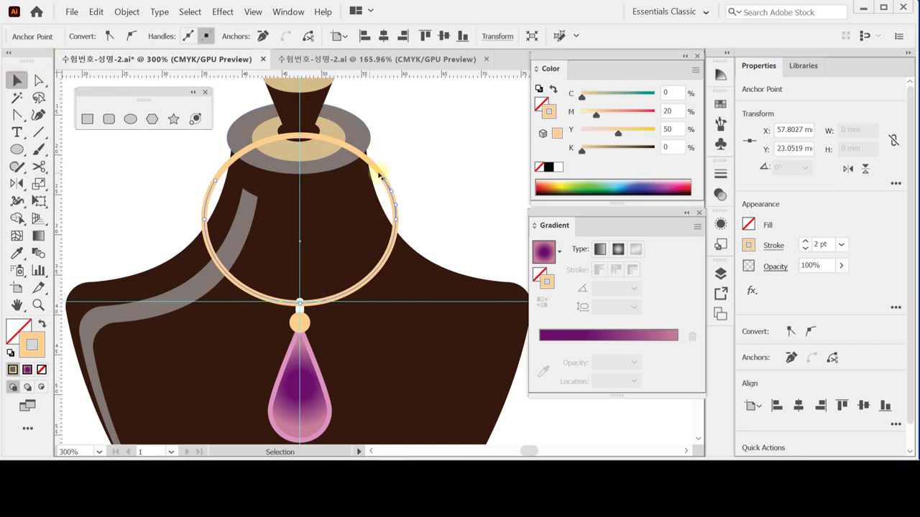
click(405, 158)
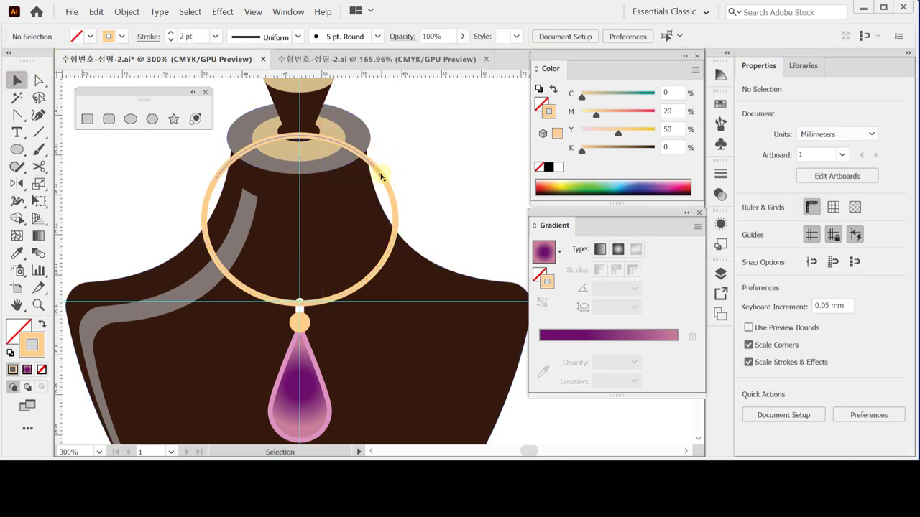
click(382, 177)
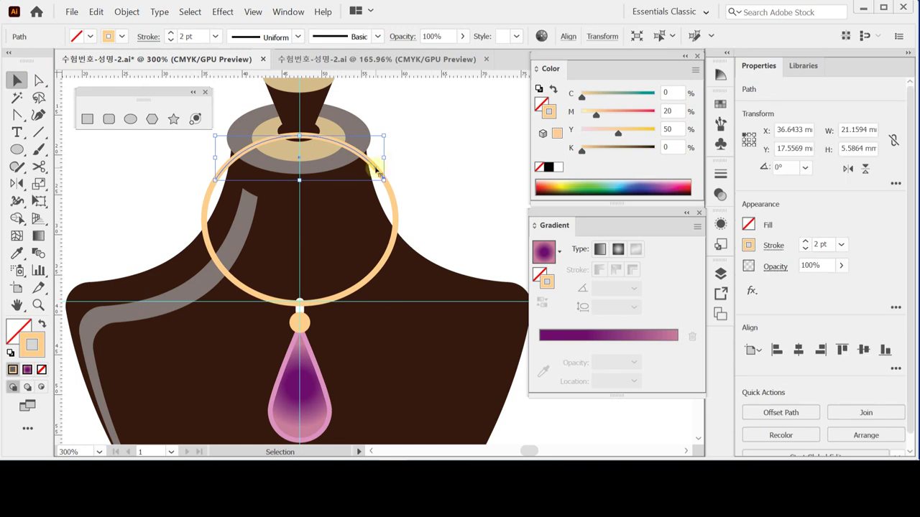
right_click(377, 169)
mouse_move(460, 393)
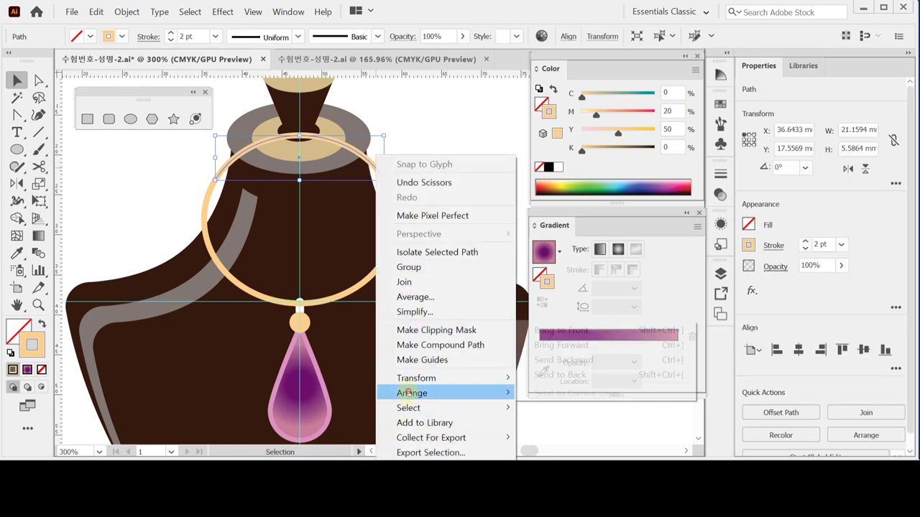
click(554, 374)
click(455, 179)
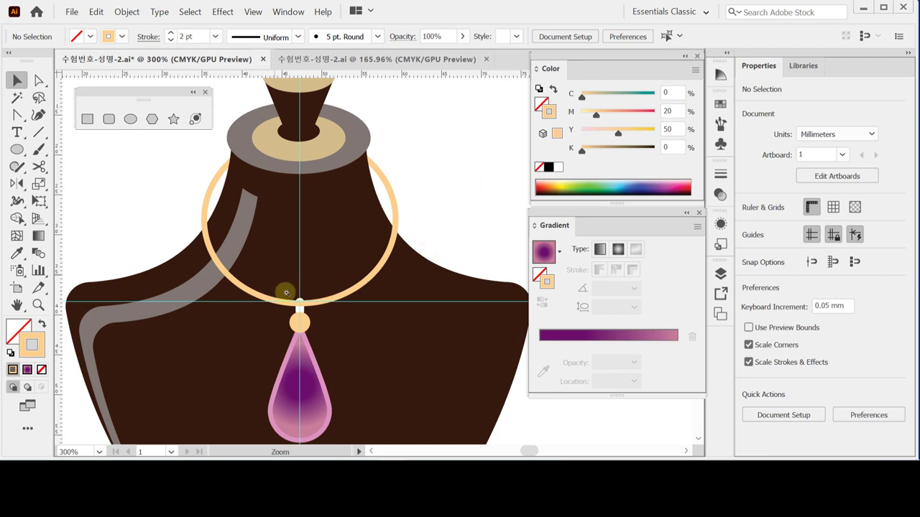
Step: Select the white connector bar and the bead together and bring them to the front of the ring
ctrl+click(348, 328)
ctrl+click(429, 298)
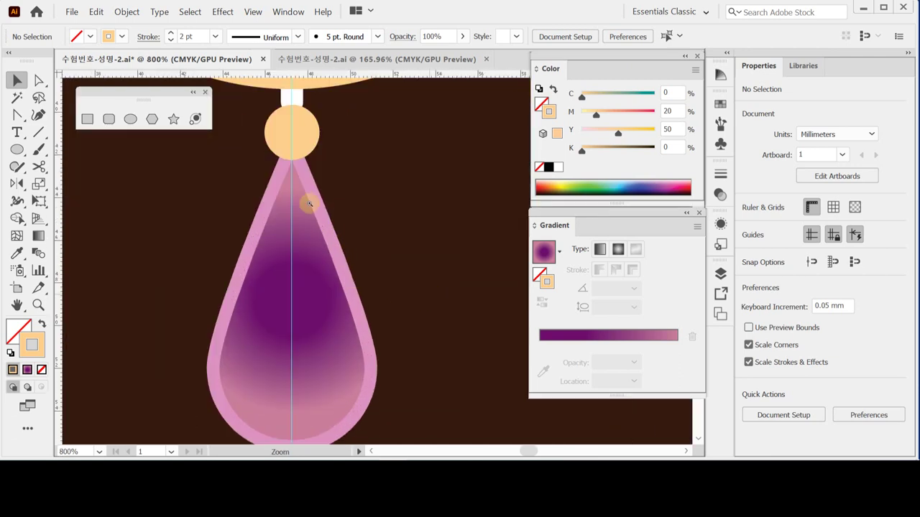
drag(320, 137, 296, 275)
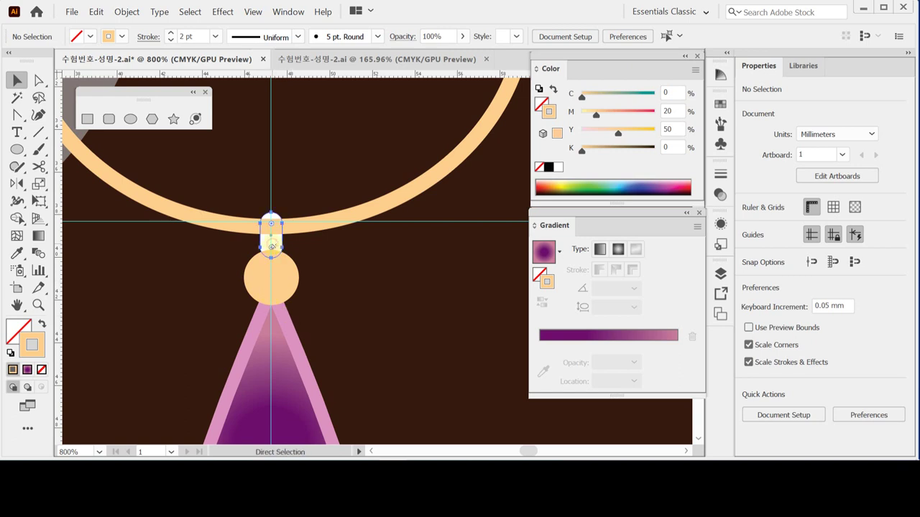
click(271, 239)
shift+click(270, 285)
right_click(271, 284)
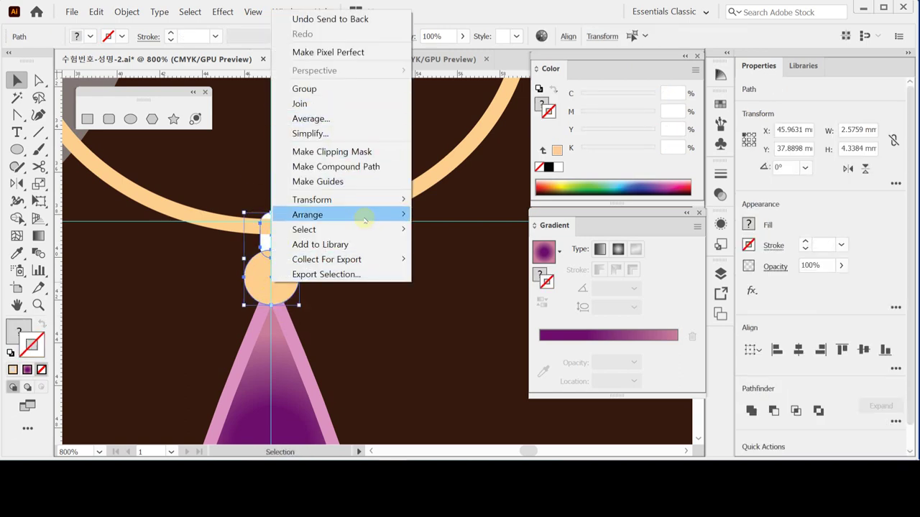
mouse_move(363, 214)
click(460, 214)
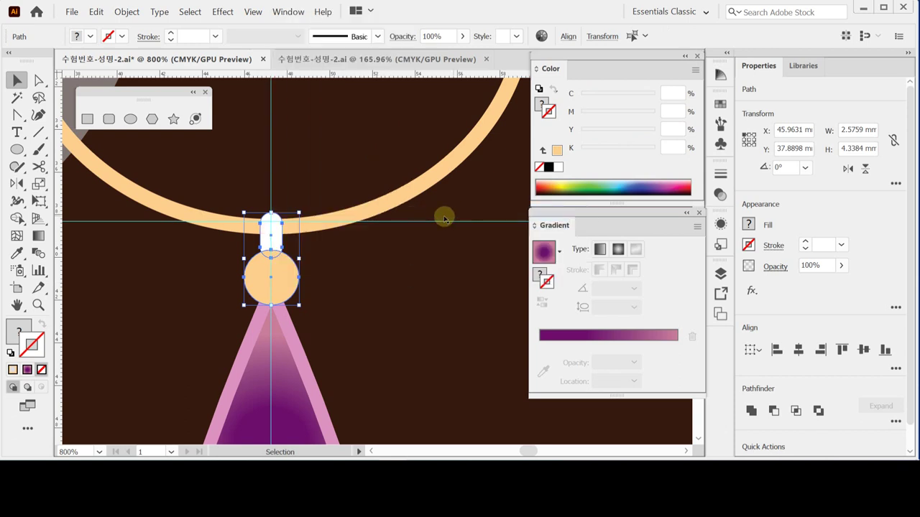
Step: Compare the finished necklace with the locked reference layer by toggling both layers' visibility, leaving only the drawing layer shown
ctrl+alt+click(362, 240)
ctrl+alt+click(361, 240)
ctrl+alt+click(389, 263)
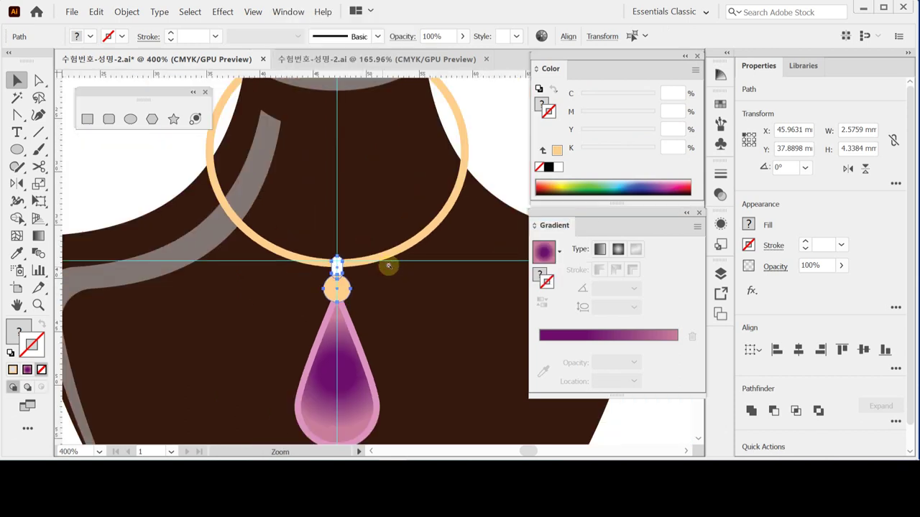
ctrl+alt+click(387, 266)
ctrl+alt+click(387, 266)
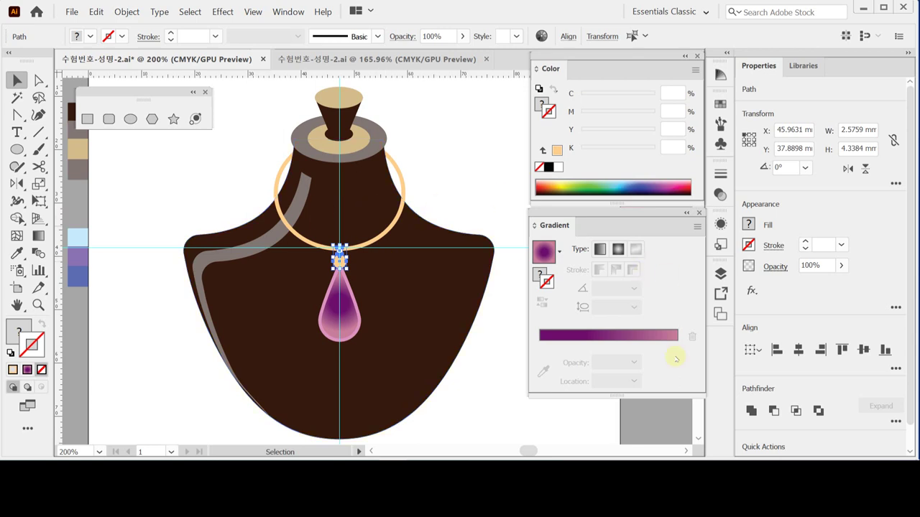
click(720, 273)
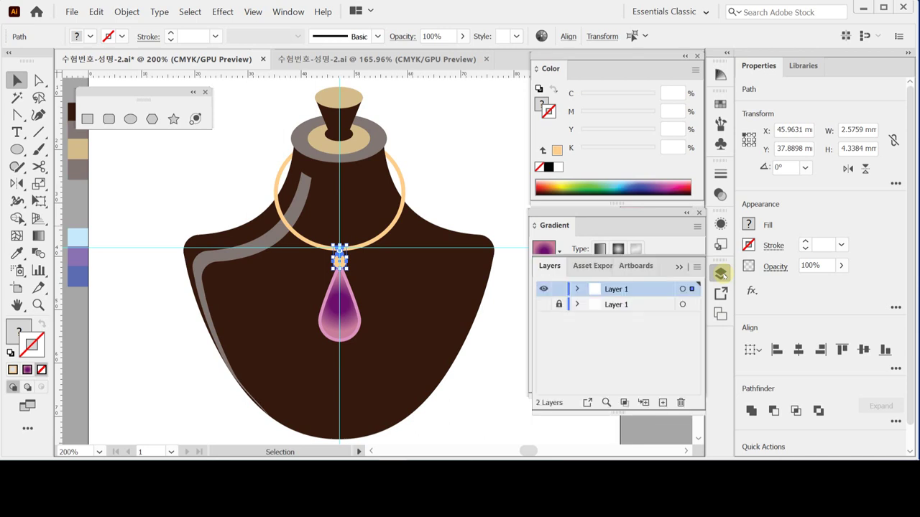
click(543, 304)
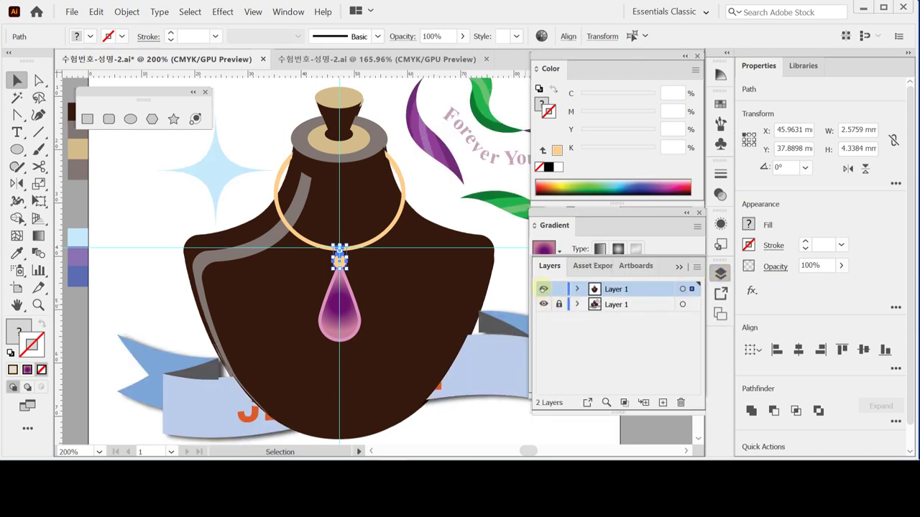
click(544, 289)
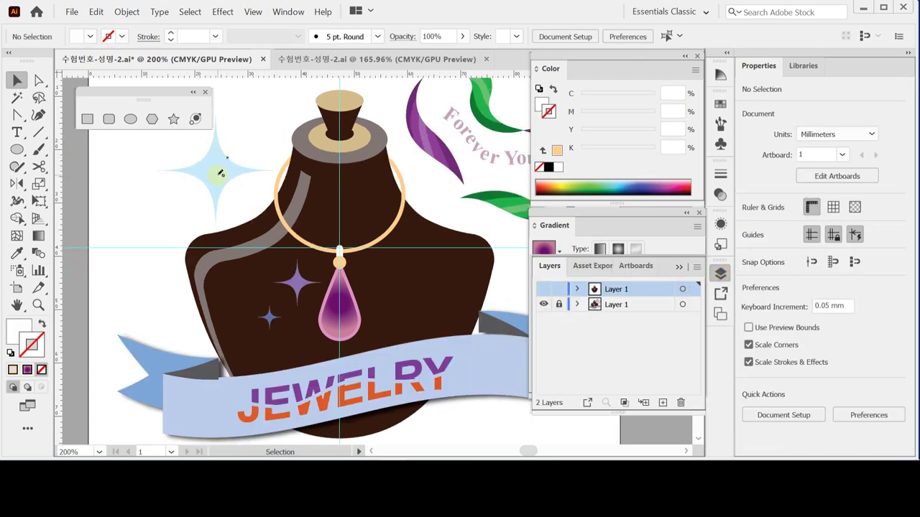
click(543, 303)
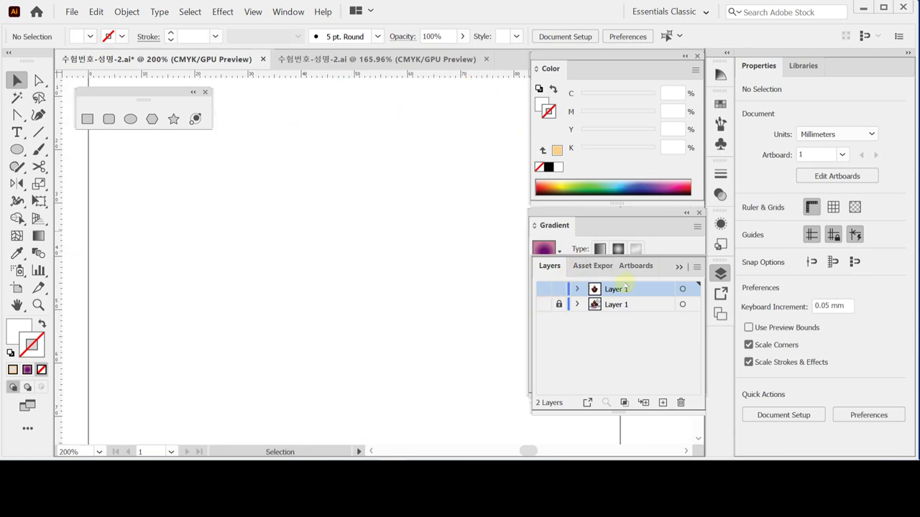
key(ctrl+y)
click(543, 289)
key(ctrl+y)
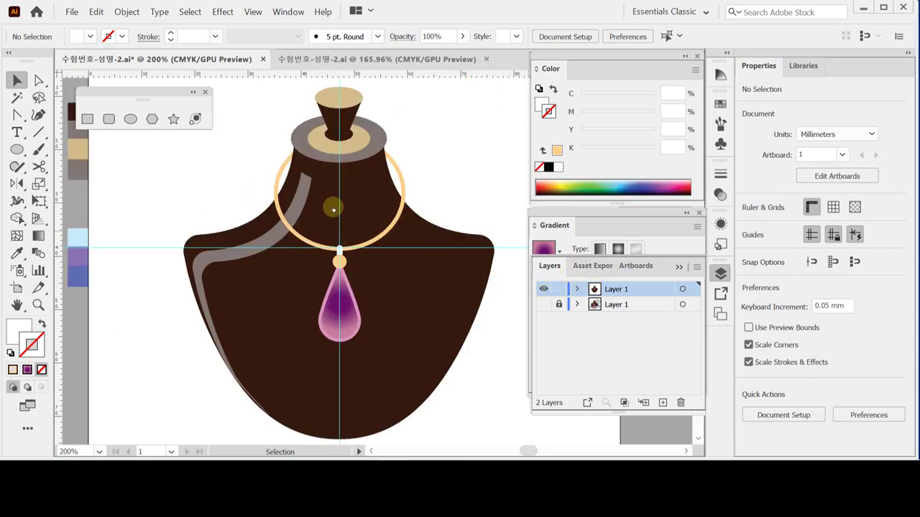
Step: Select the dark brown bottle body and save the document
key(ctrl+=)
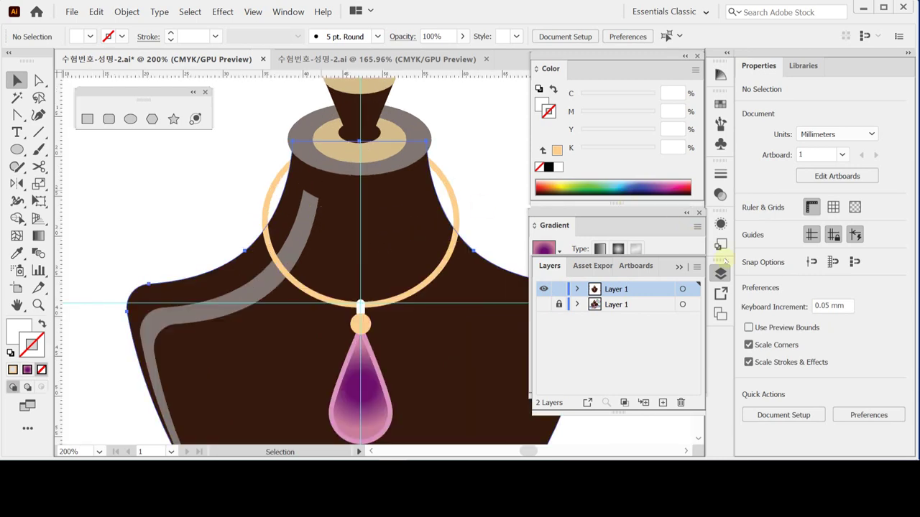
click(396, 205)
key(ctrl+=)
key(ctrl+s)
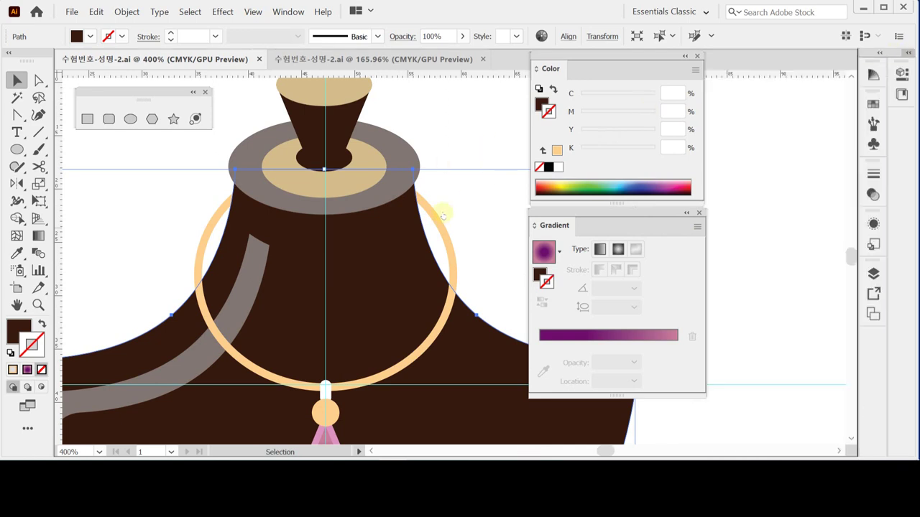
key(ctrl+minus)
drag(452, 207, 442, 171)
key(ctrl+minus)
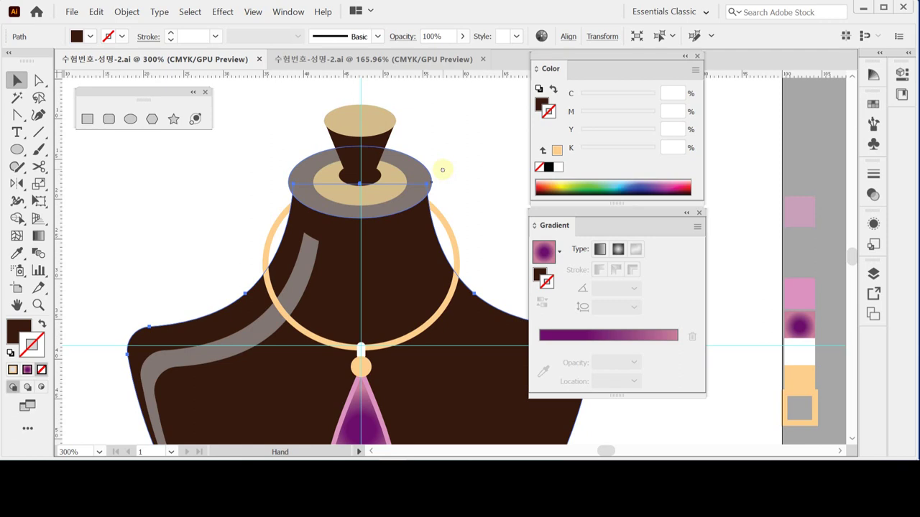
key(space)
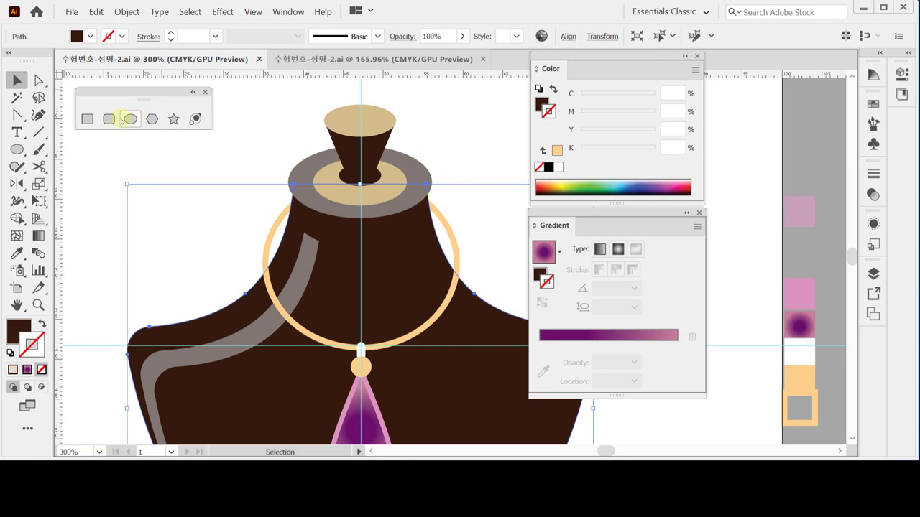
Step: Draw a 9.5 mm by 9.5 mm square in the empty area beside the bottle's neck
click(87, 119)
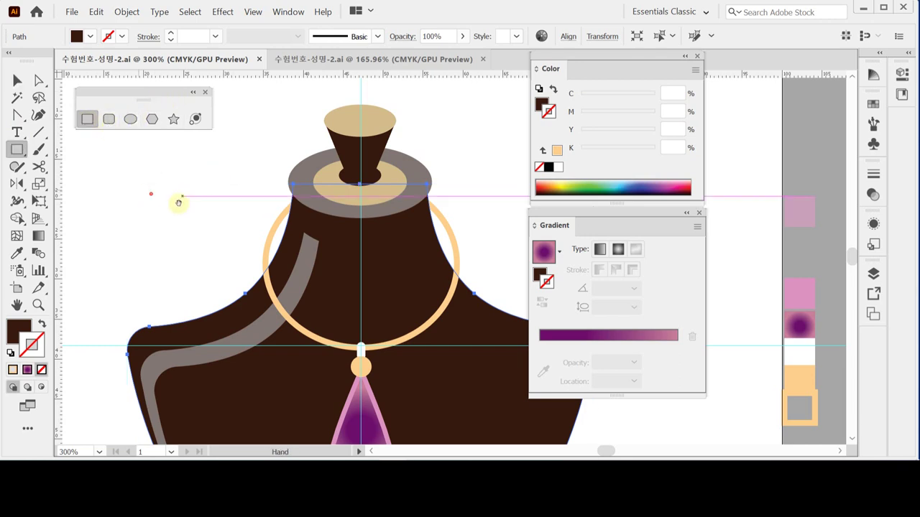
key(space)
drag(79, 166, 138, 181)
click(158, 190)
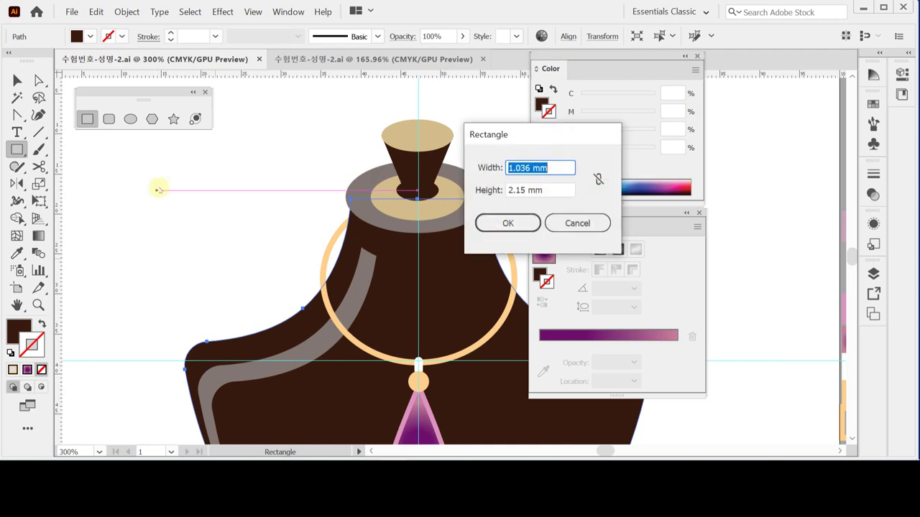
text(9)
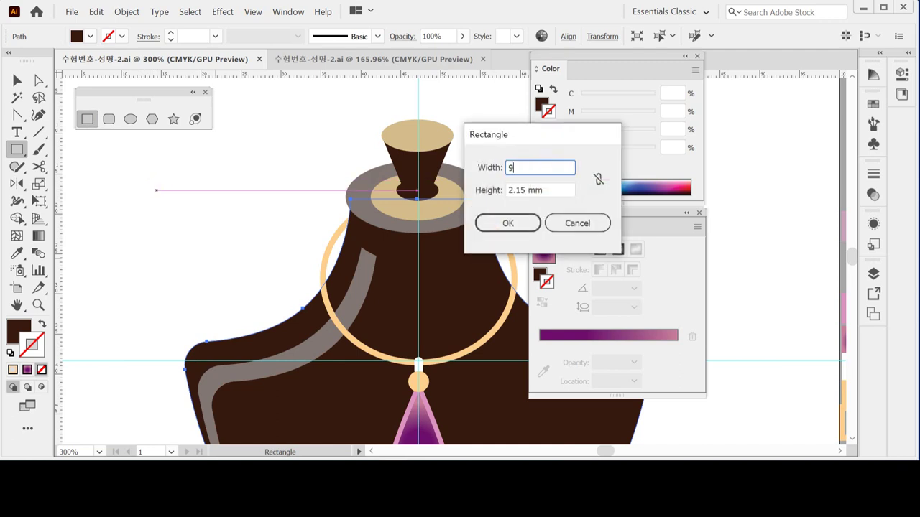
text(.5)
drag(523, 168, 483, 168)
key(ctrl+c)
key(Tab)
key(ctrl+v)
click(508, 224)
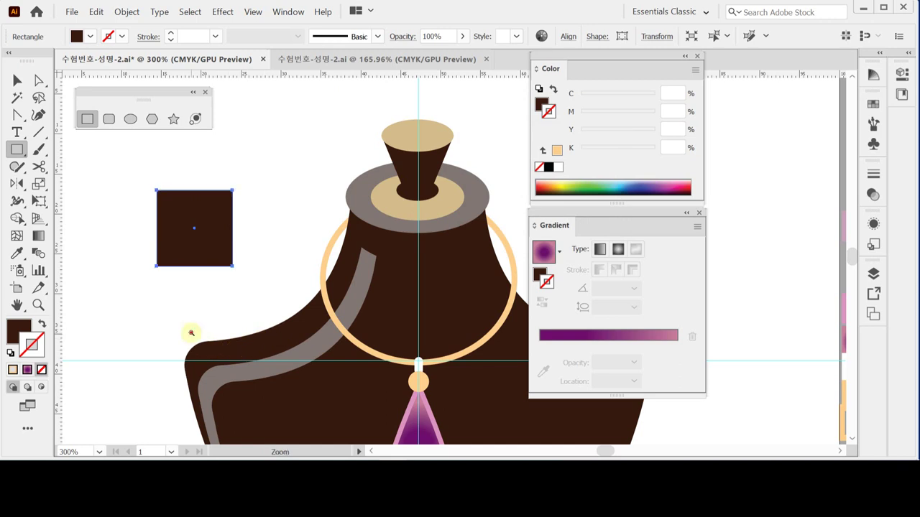
Step: Fill the square with the light blue sampled from the swatch beside the artboard and save the document
key(ctrl+minus)
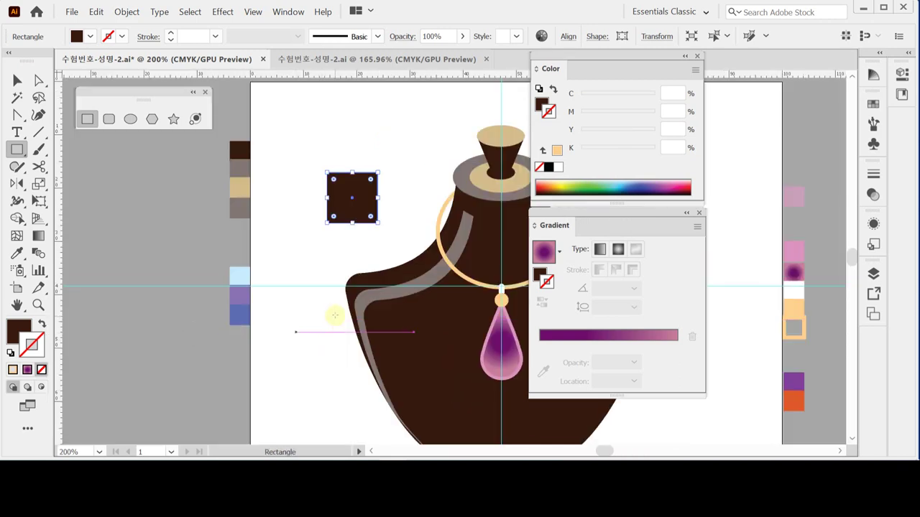
key(i)
click(239, 277)
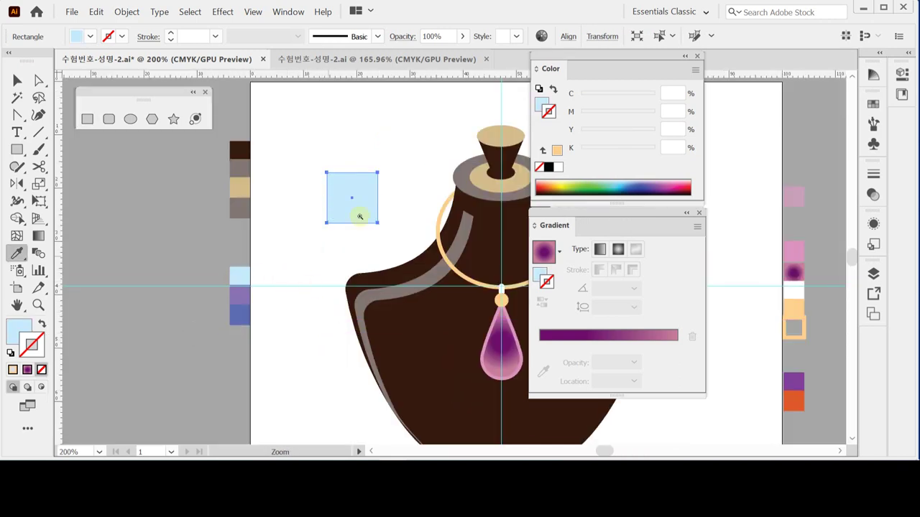
key(ctrl+plus)
key(ctrl+plus)
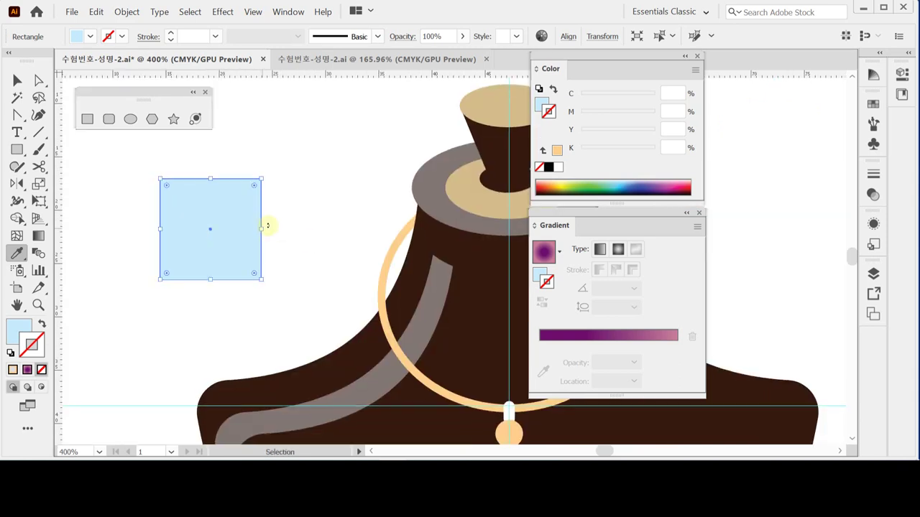
key(ctrl+s)
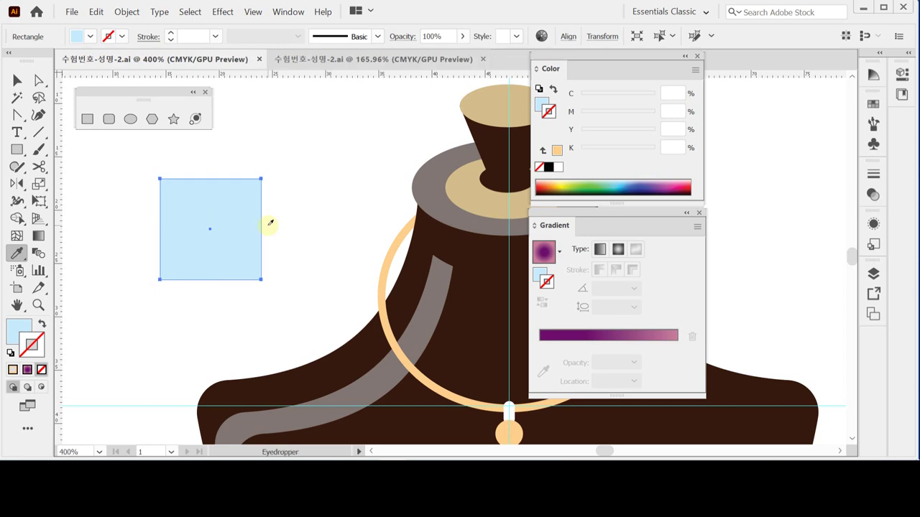
Step: Rotate the light blue square 45° into a diamond
key(ctrl)
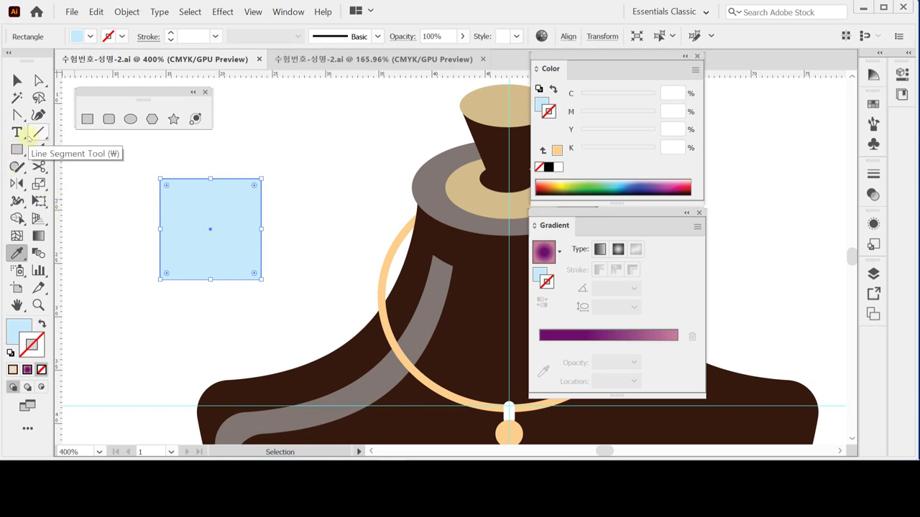
click(18, 184)
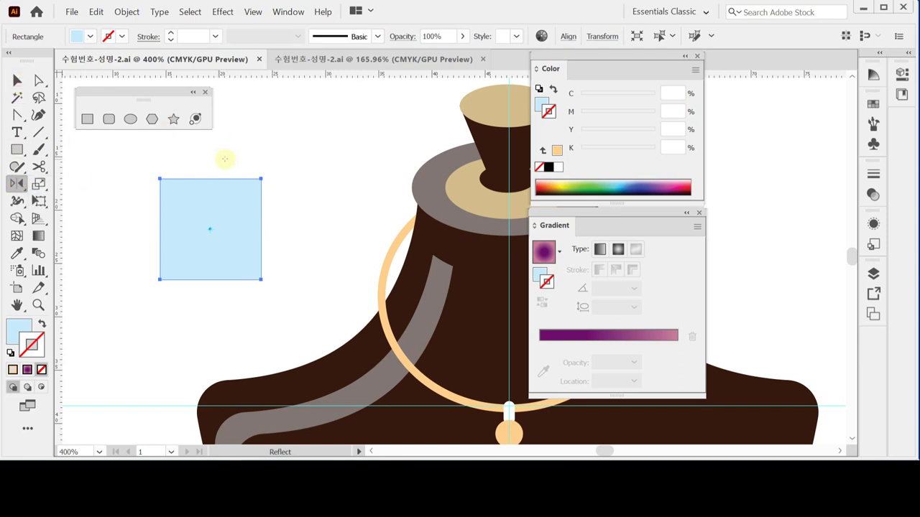
click(16, 79)
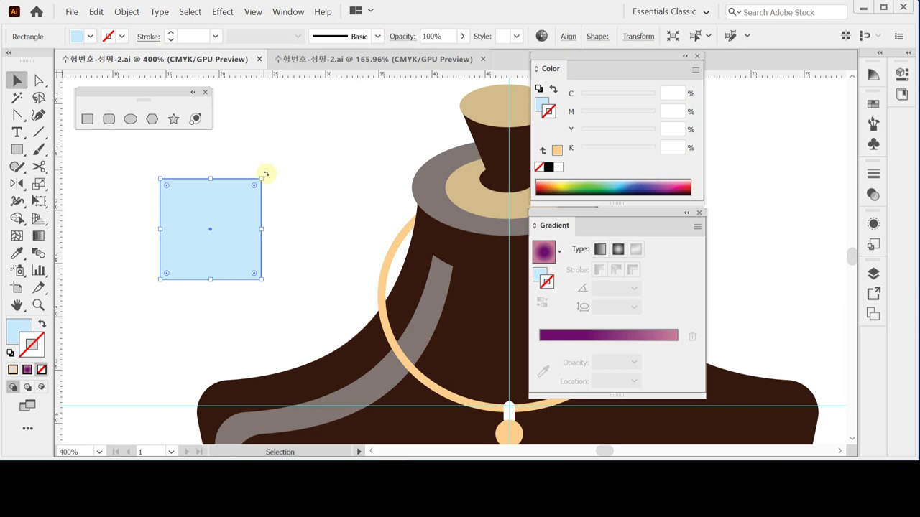
drag(265, 174, 210, 144)
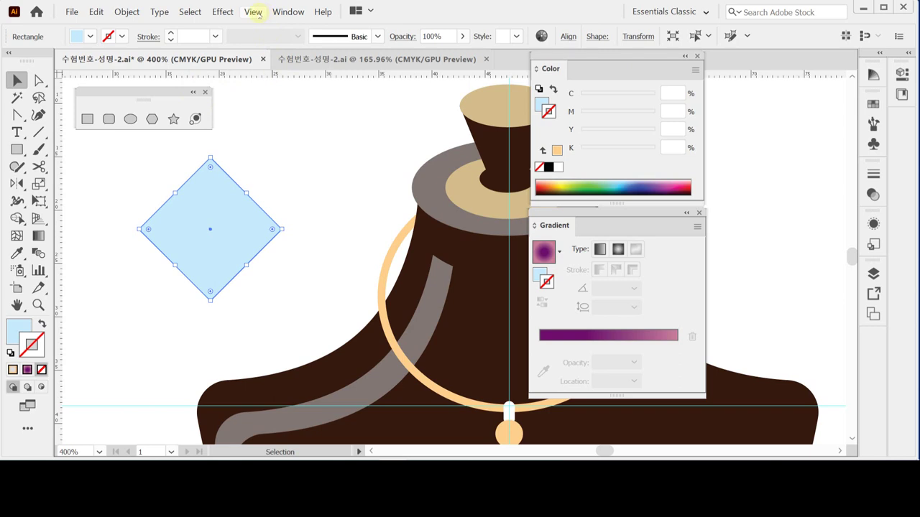
Step: Hide the diamond's bounding box and show it again
click(252, 12)
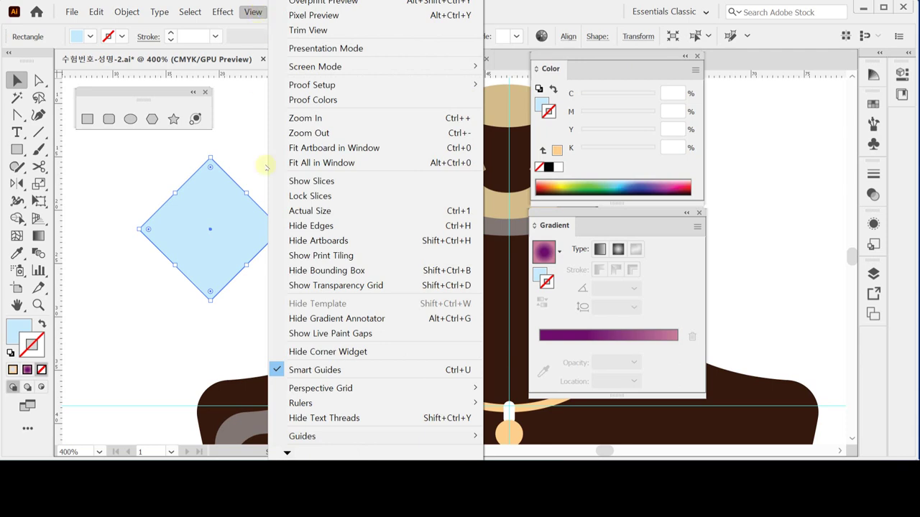
click(333, 272)
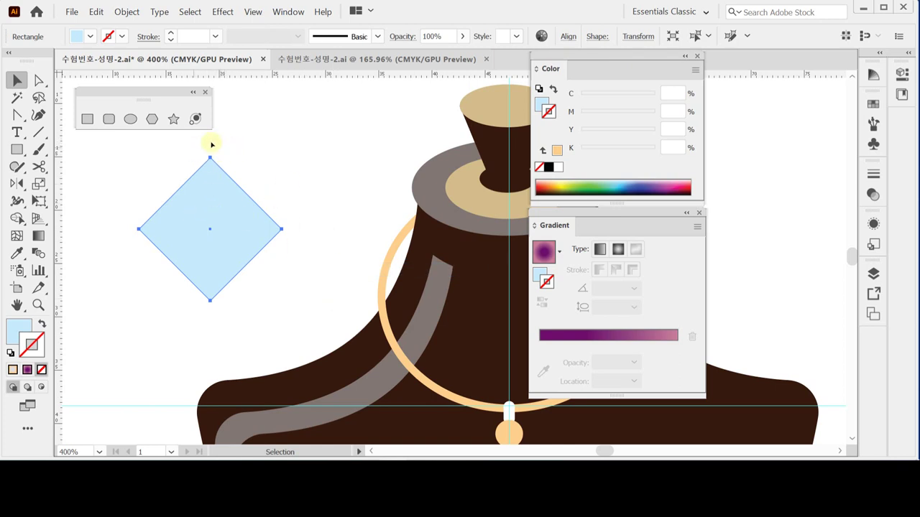
click(253, 11)
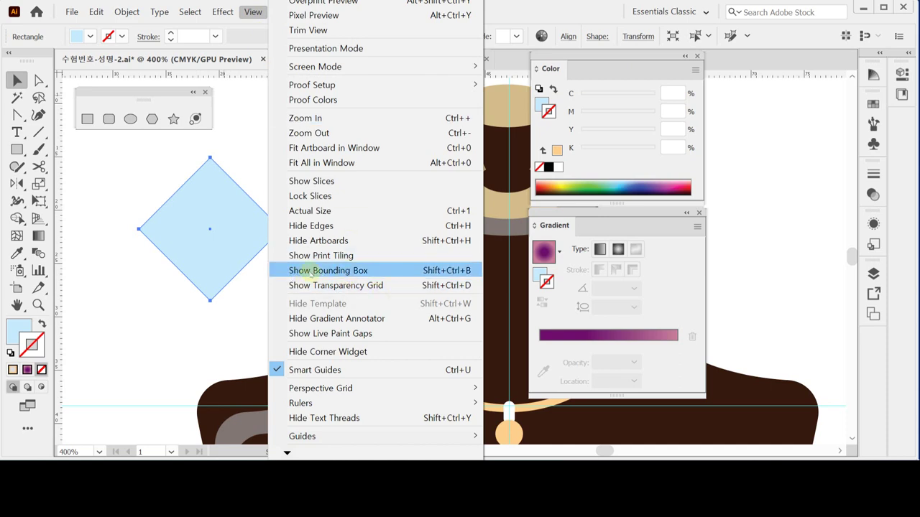
click(312, 272)
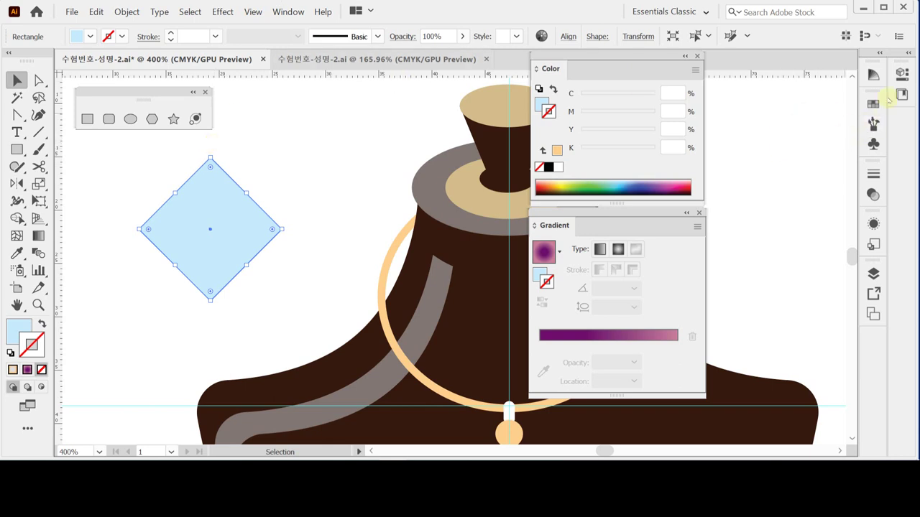
Step: Apply a Pucker & Bloat effect of -64% to the light blue diamond to form a four-pointed star
click(906, 52)
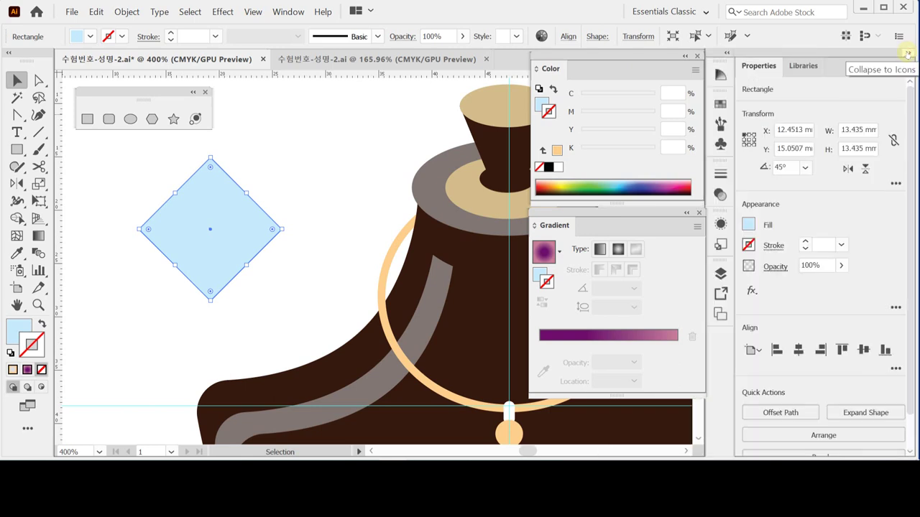
click(752, 291)
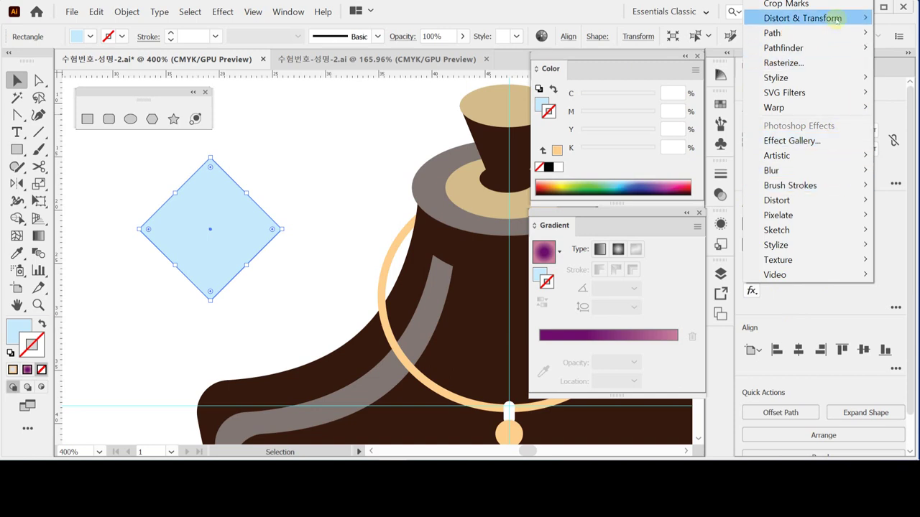
mouse_move(838, 20)
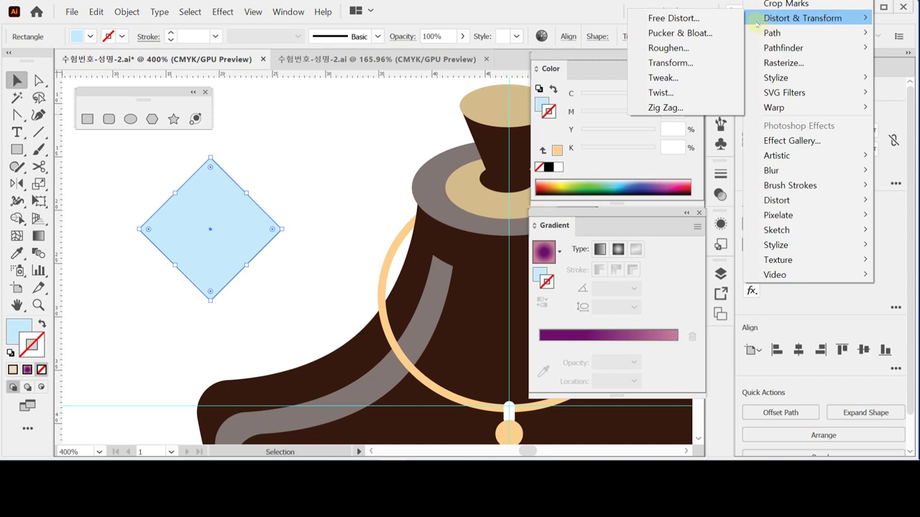
click(702, 34)
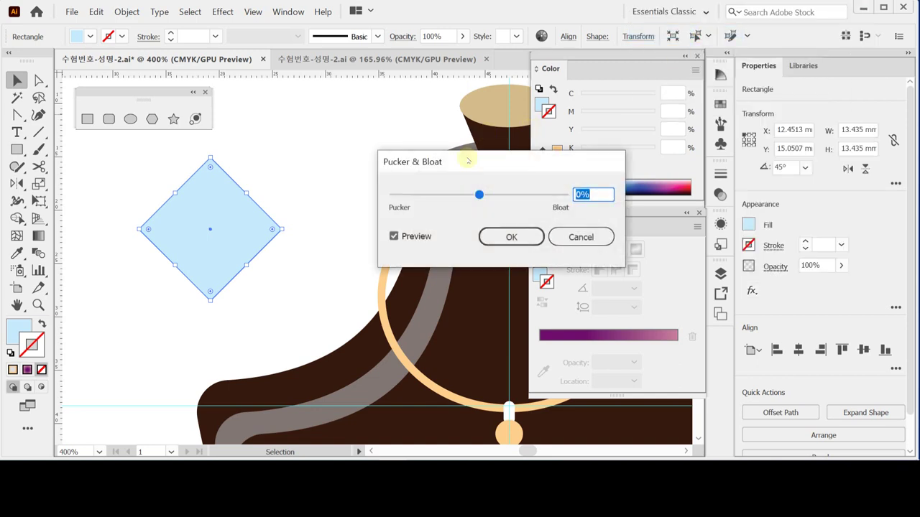
drag(467, 163, 456, 204)
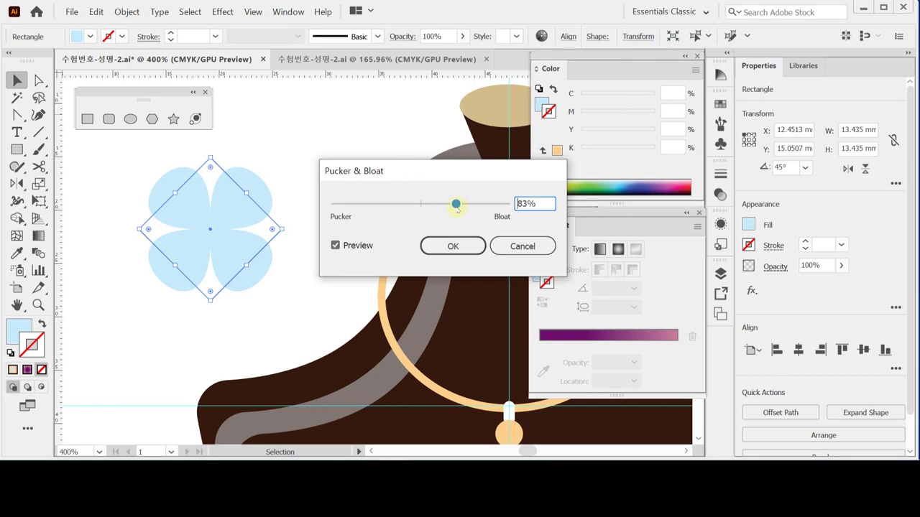
mouse_move(455, 204)
mouse_down()
mouse_move(436, 205)
mouse_move(457, 206)
mouse_up()
mouse_move(455, 206)
mouse_down()
mouse_move(493, 207)
mouse_move(456, 206)
mouse_up()
drag(456, 206, 381, 206)
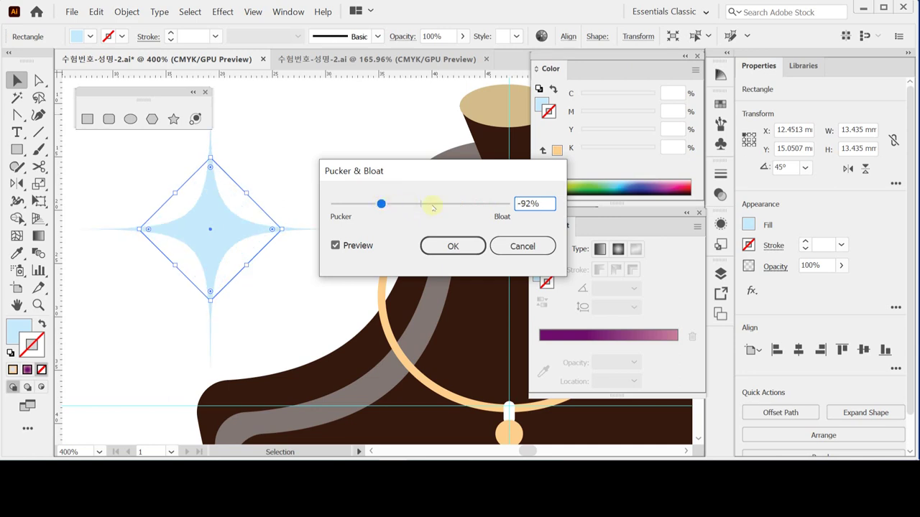
double_click(536, 203)
text(-64)
key(Return)
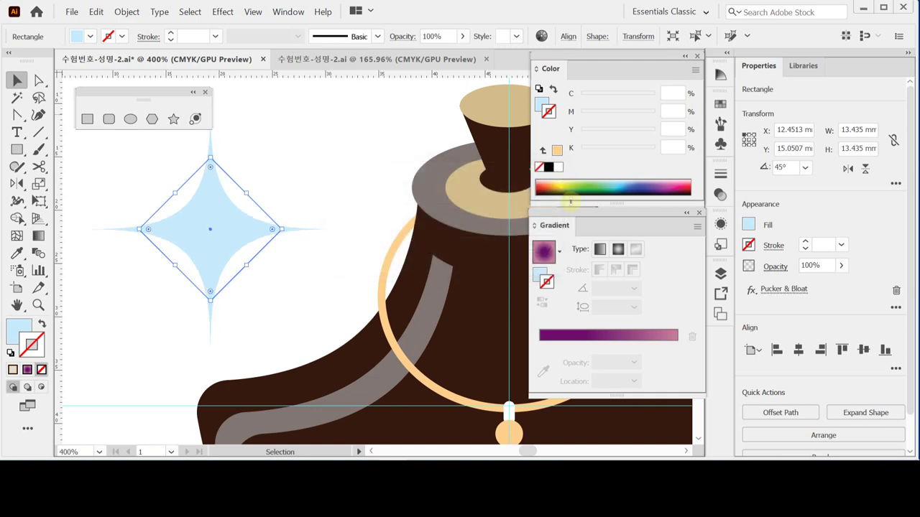
Step: Expand the star's appearance into an editable path and save the document
click(127, 12)
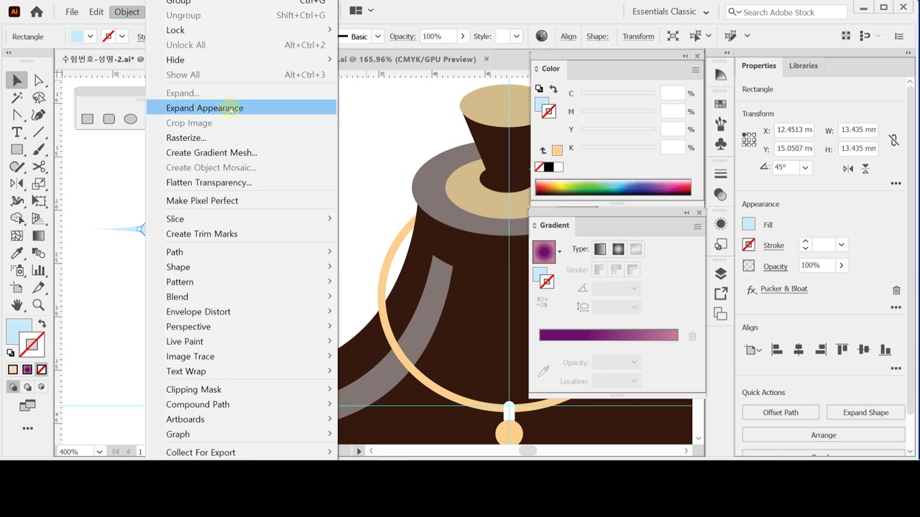
click(230, 107)
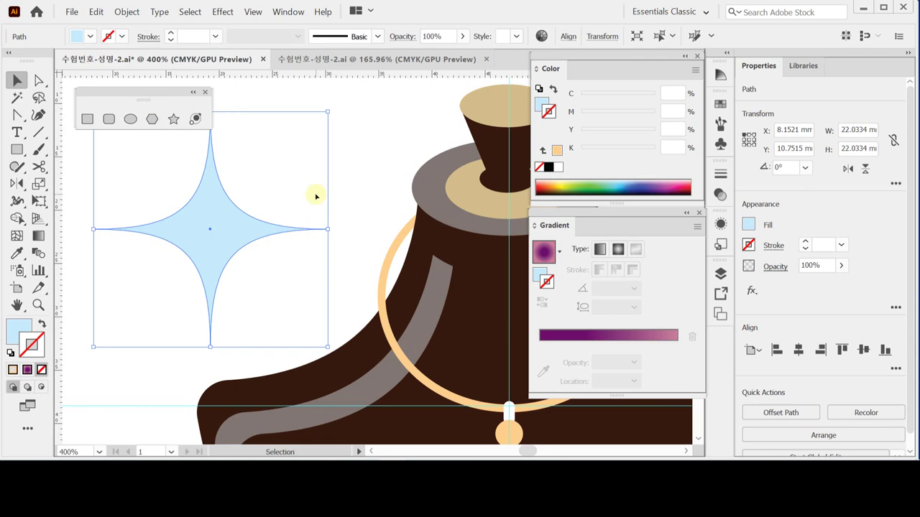
key(a)
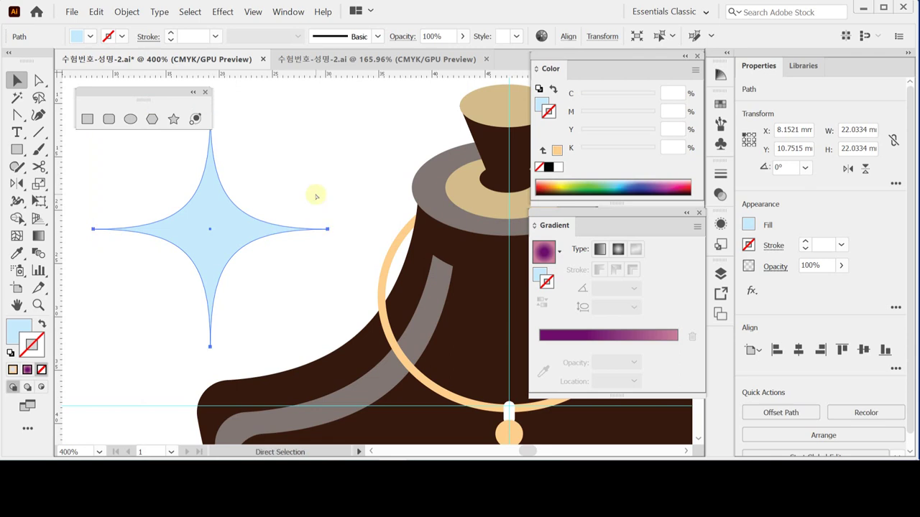
key(ctrl+s)
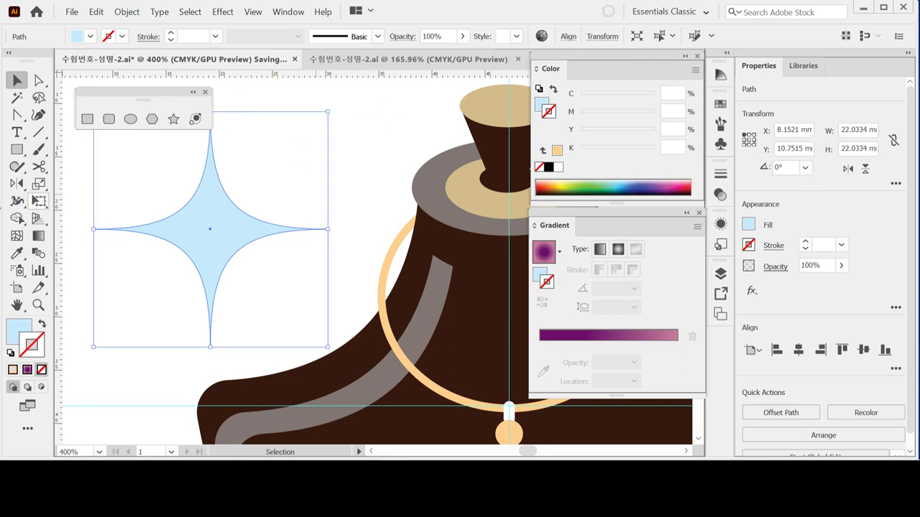
Step: Create a copy of the star scaled uniformly to 40% about its centre
click(39, 183)
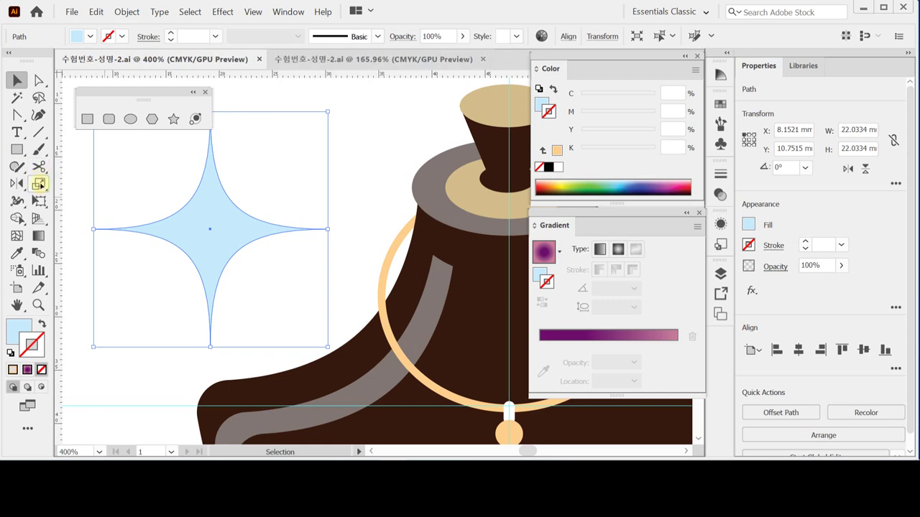
double_click(52, 179)
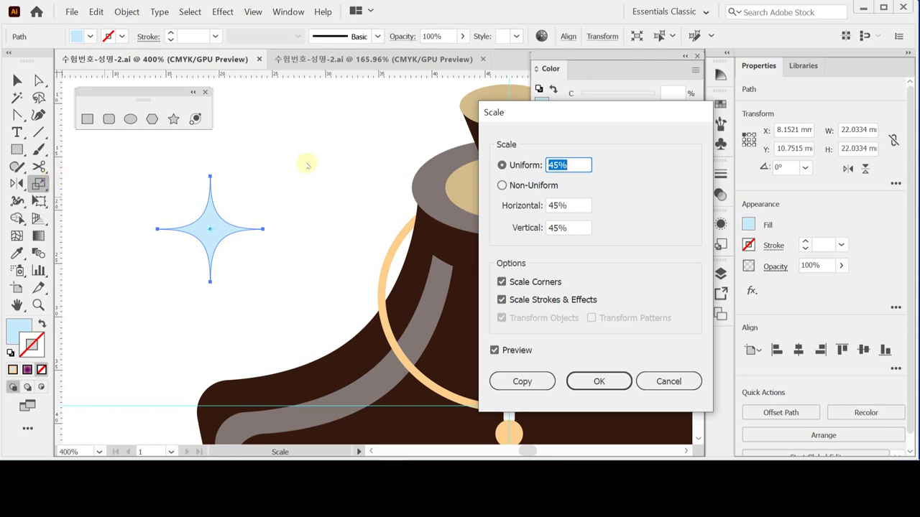
text(40)
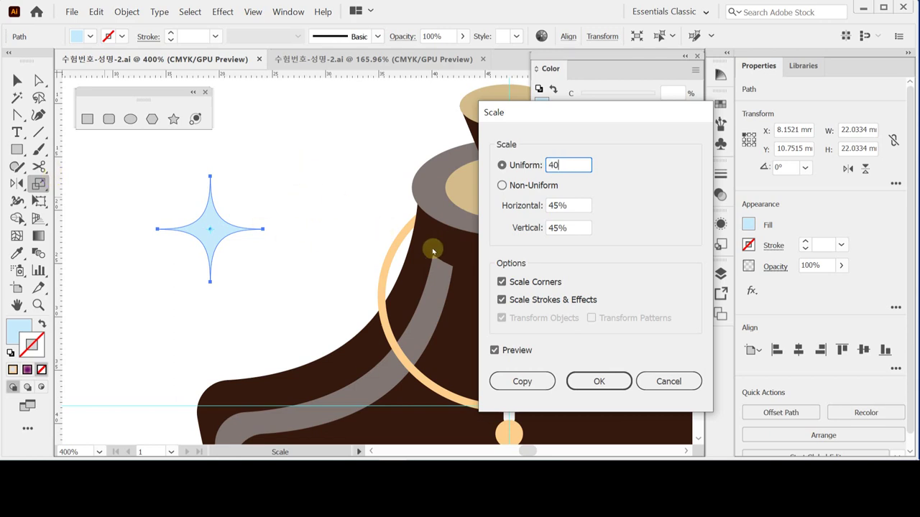
click(522, 382)
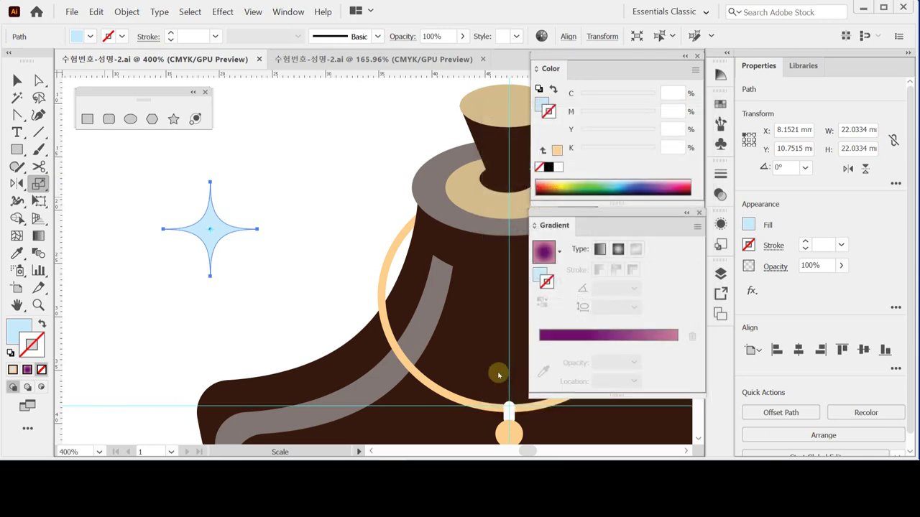
Step: Fill the small inner star with the purple sampled from the swatch beside the artboard
ctrl+alt+click(276, 244)
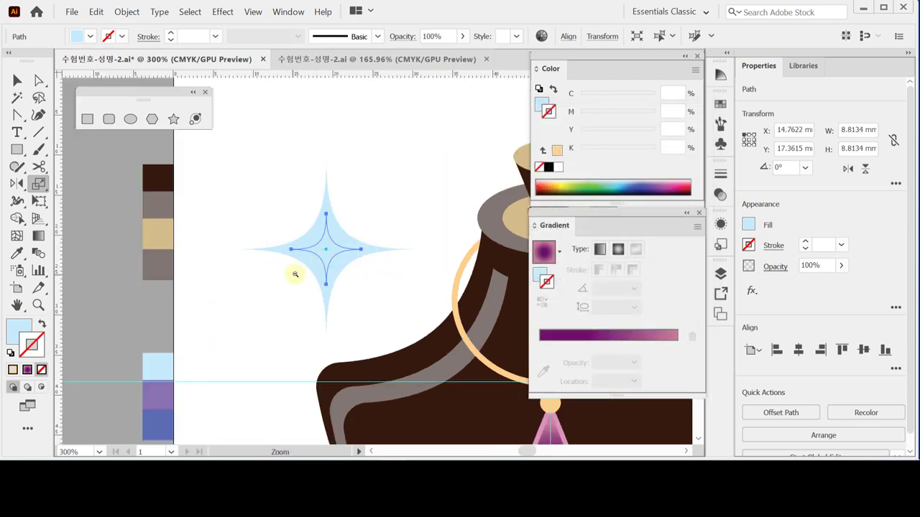
drag(205, 318, 191, 261)
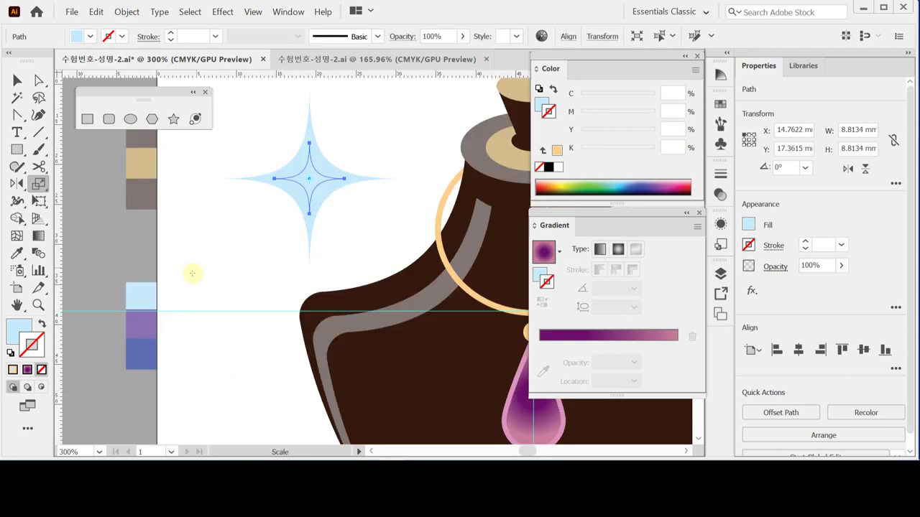
key(i)
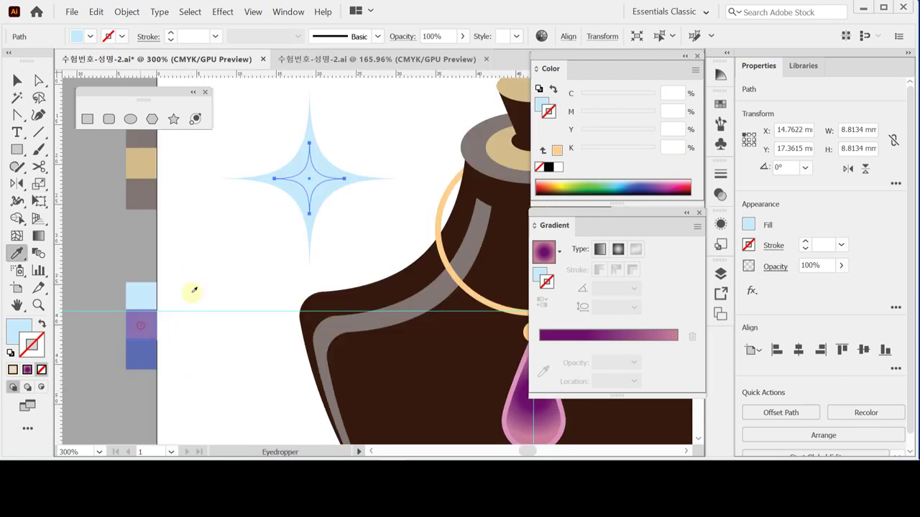
click(140, 325)
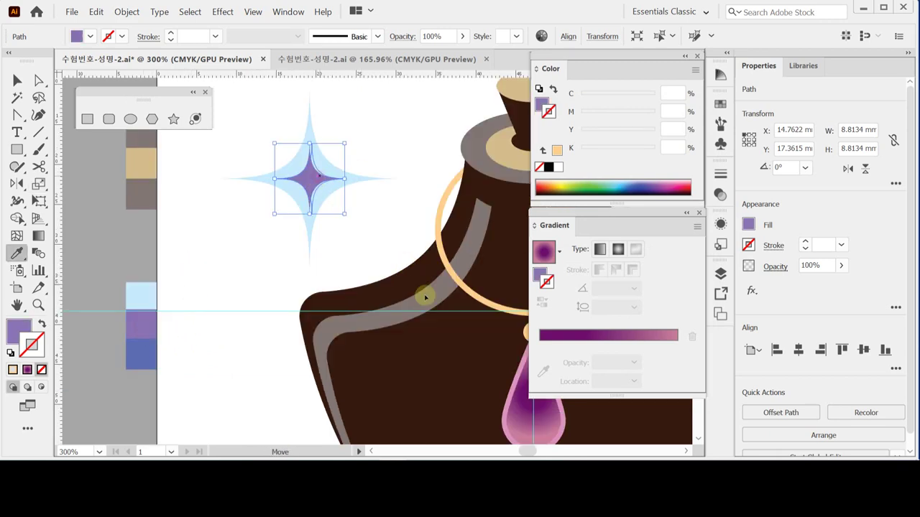
Step: Move the small purple star onto the dark bust, just beside the teardrop pendant
drag(424, 297, 476, 355)
drag(352, 241, 319, 223)
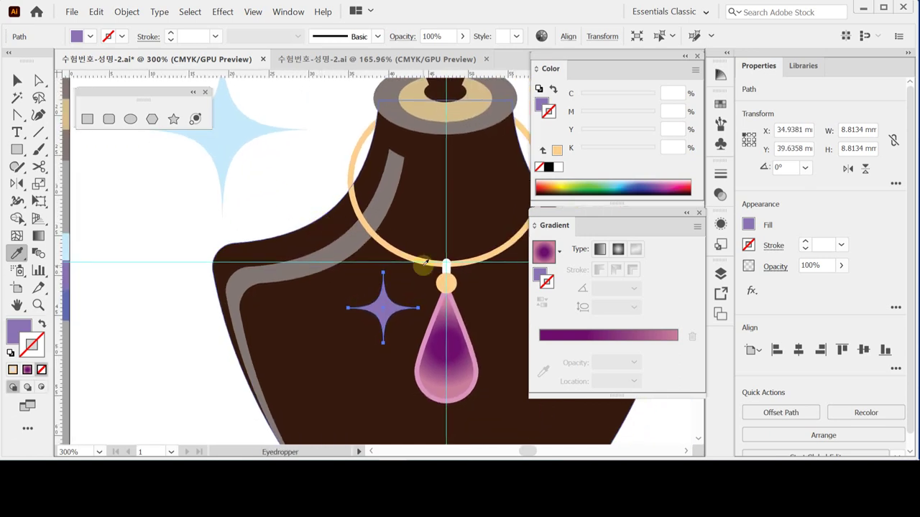
ctrl+click(387, 309)
drag(387, 309, 391, 309)
Step: Create a copy of the purple star scaled uniformly to 50% and fill it with the blue sampled from the swatch beside the artboard
click(38, 184)
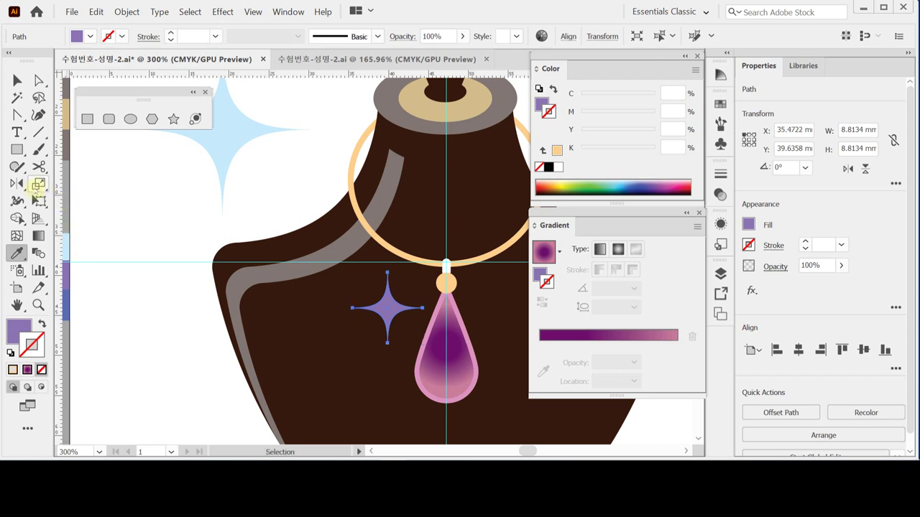
double_click(38, 184)
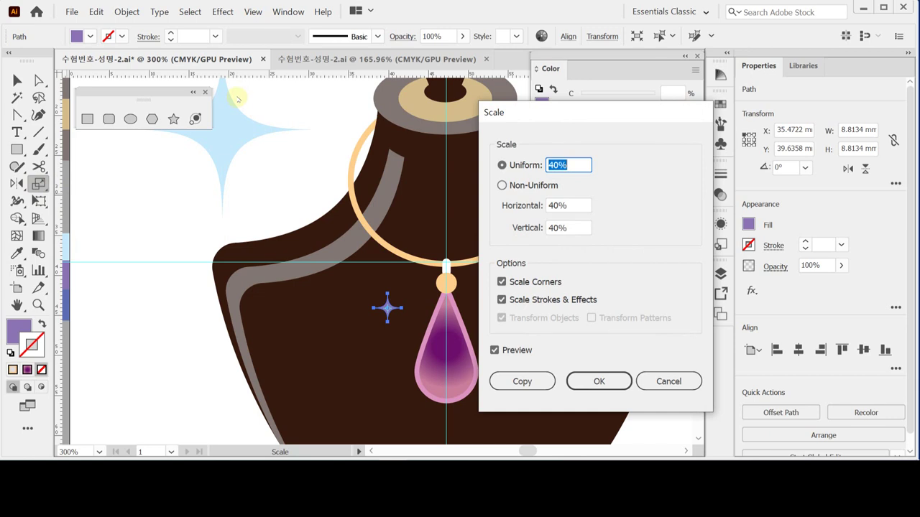
text(50)
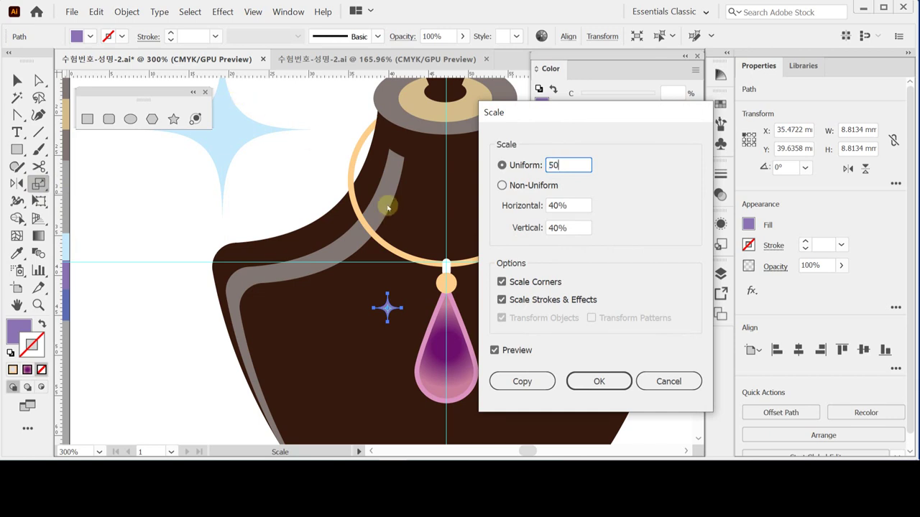
click(503, 379)
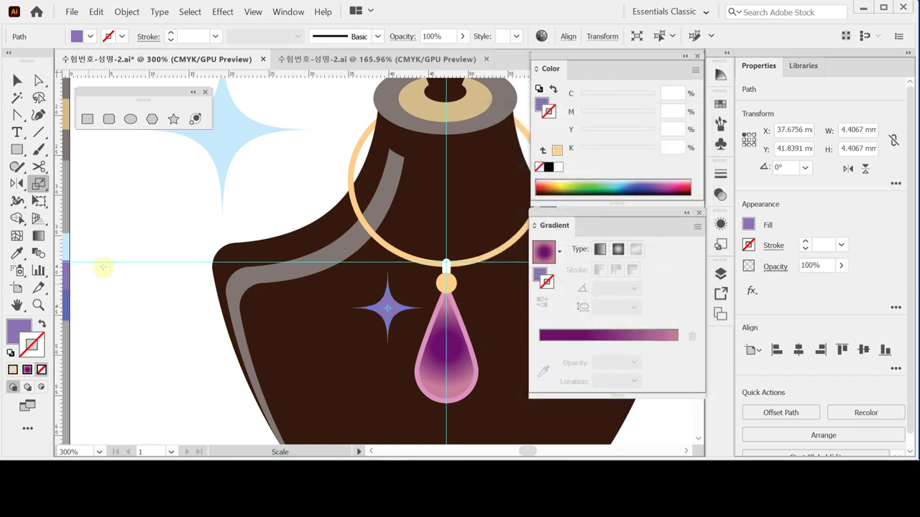
key(i)
click(91, 301)
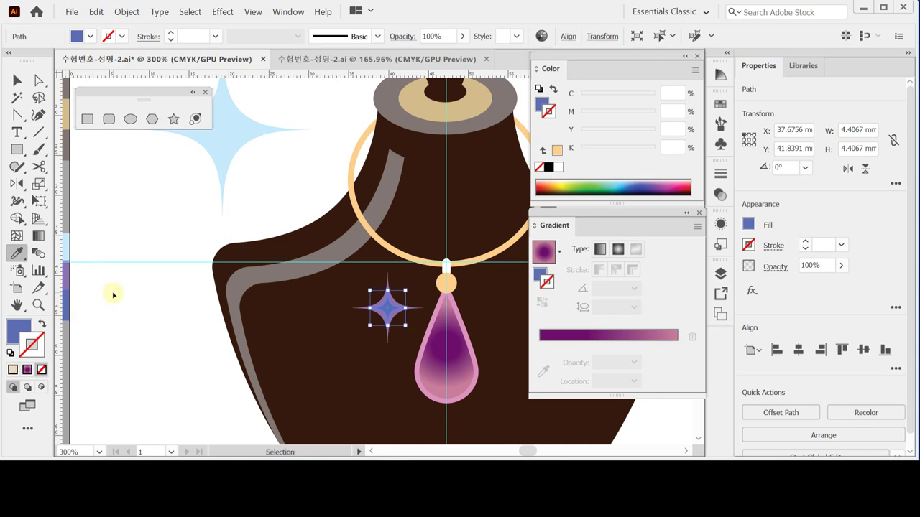
Step: Nudge the small blue star below and to the left of the purple star, to about X 30.7 mm, Y 50.3 mm, and save the document
key(Left)
key(Left)
key(Left)
key(Left)
key(Left)
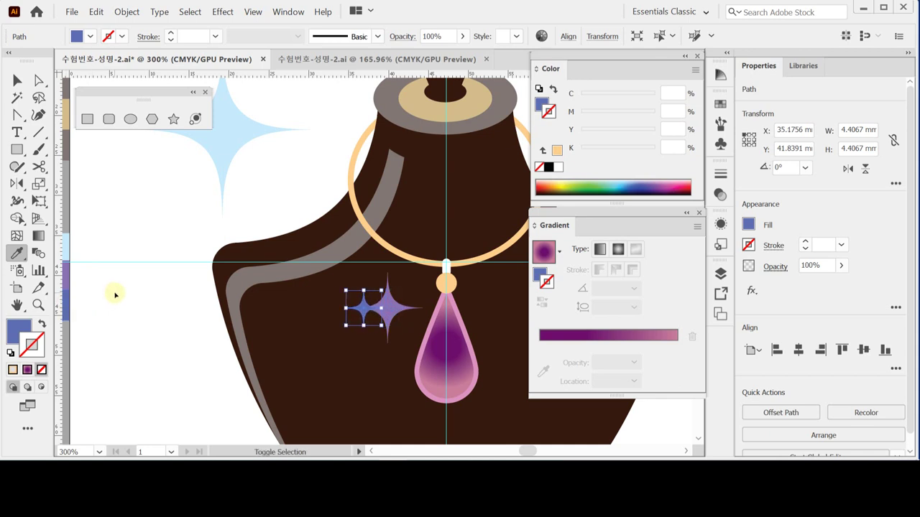
key(Down)
key(Left)
key(Left)
key(Down)
key(Down)
key(Down)
key(Down)
key(Down)
key(Down)
key(Down)
key(Down)
key(Down)
key(Down)
key(Down)
key(Down)
key(Down)
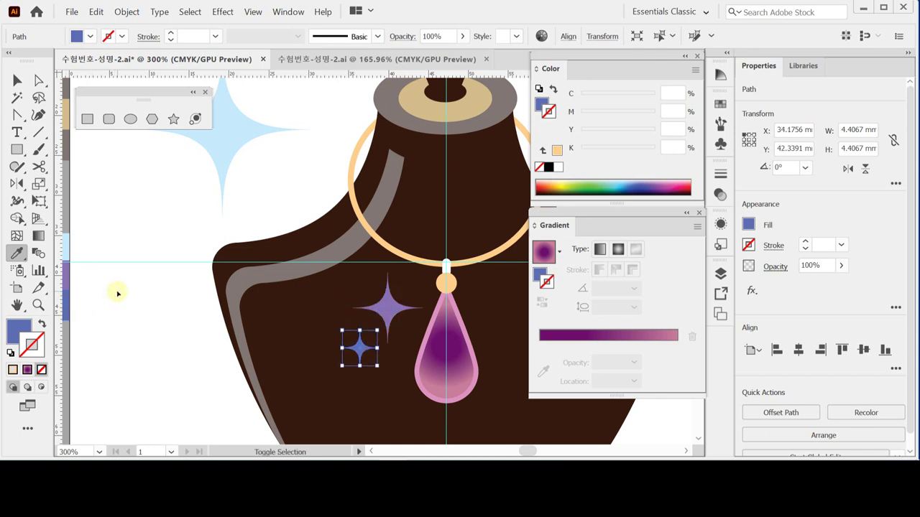
key(Left)
key(Left)
key(Left)
key(Left)
key(Left)
key(Left)
key(Left)
key(Left)
key(Left)
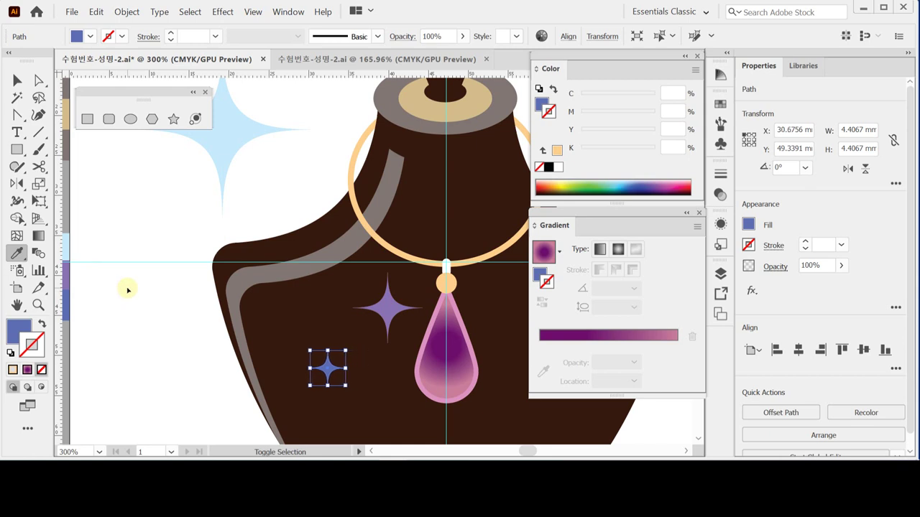
key(Down)
key(Right)
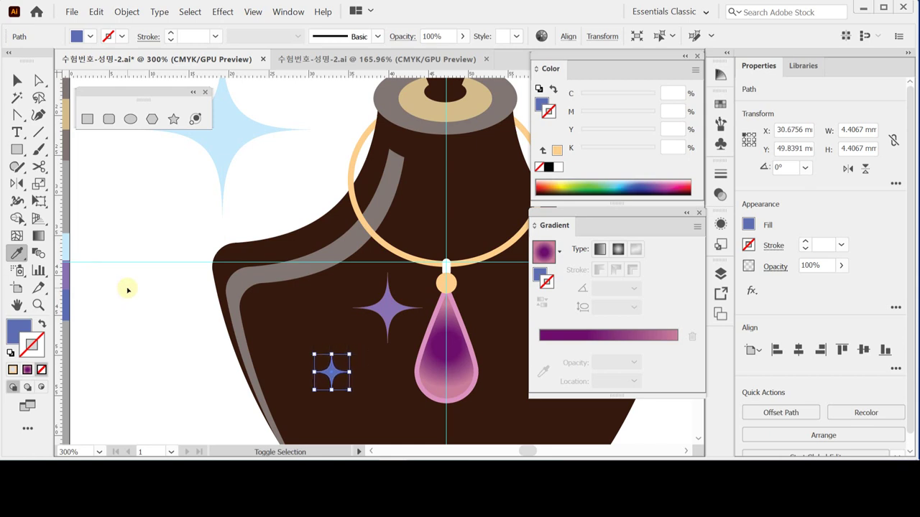
key(Down)
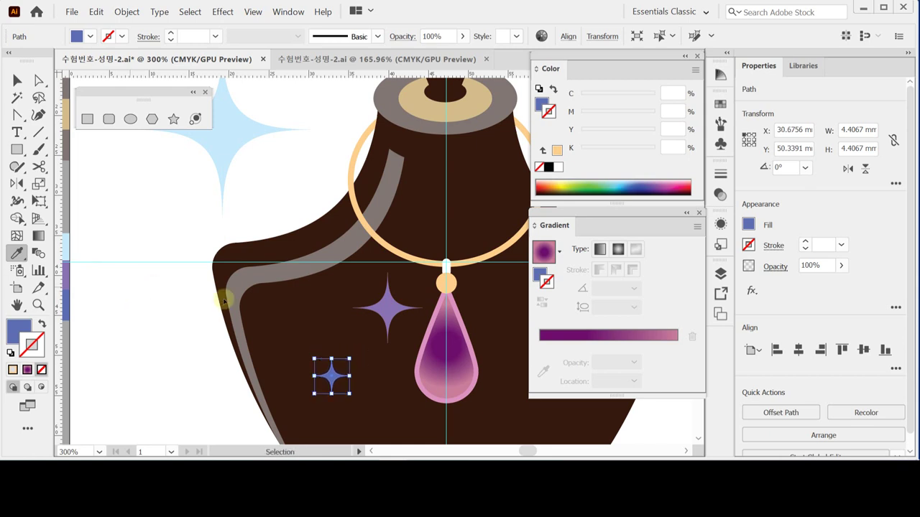
key(ctrl+s)
Step: Shift the purple star slightly down and left on the bust, to about X 34.7 mm, Y 40.4 mm, and deselect it
ctrl+click(381, 313)
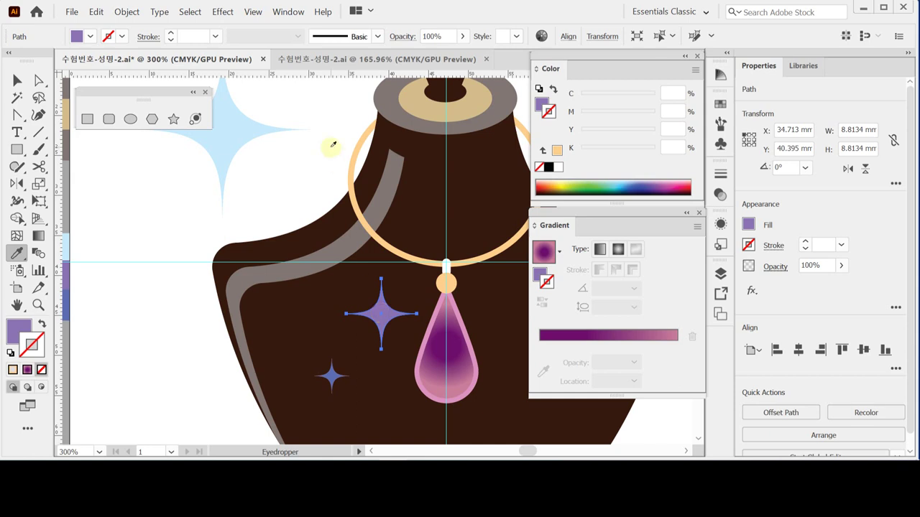
ctrl+alt+click(399, 293)
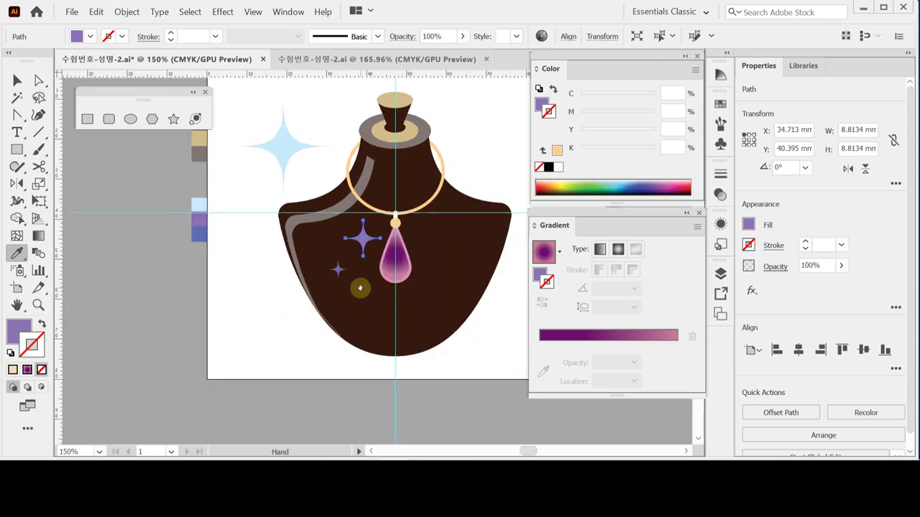
ctrl+alt+click(262, 294)
click(194, 294)
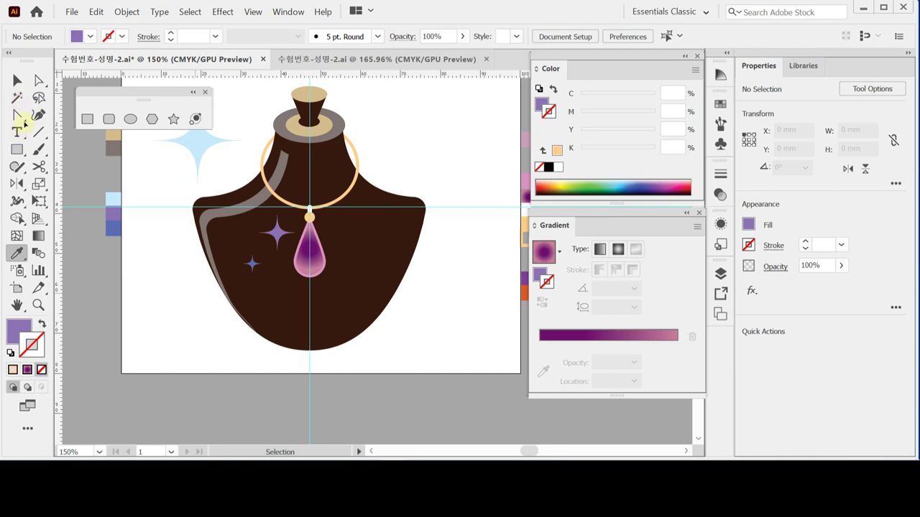
Step: Draw a line segment 87 mm long at a 0° angle across the lower part of the bust
click(40, 132)
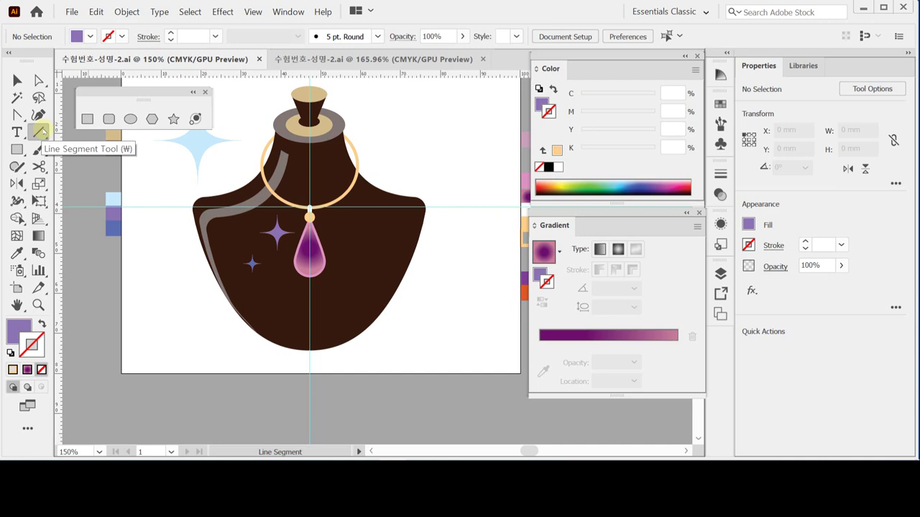
click(185, 320)
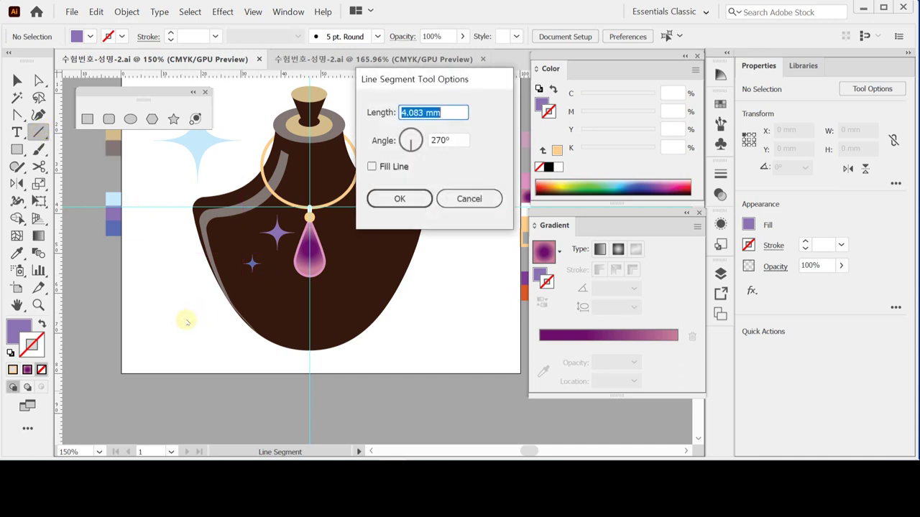
text(8)
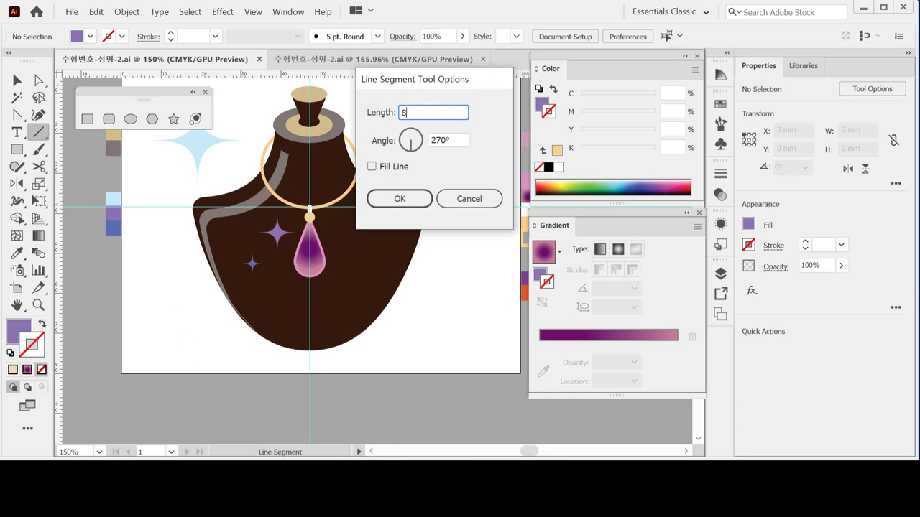
text(7)
key(Tab)
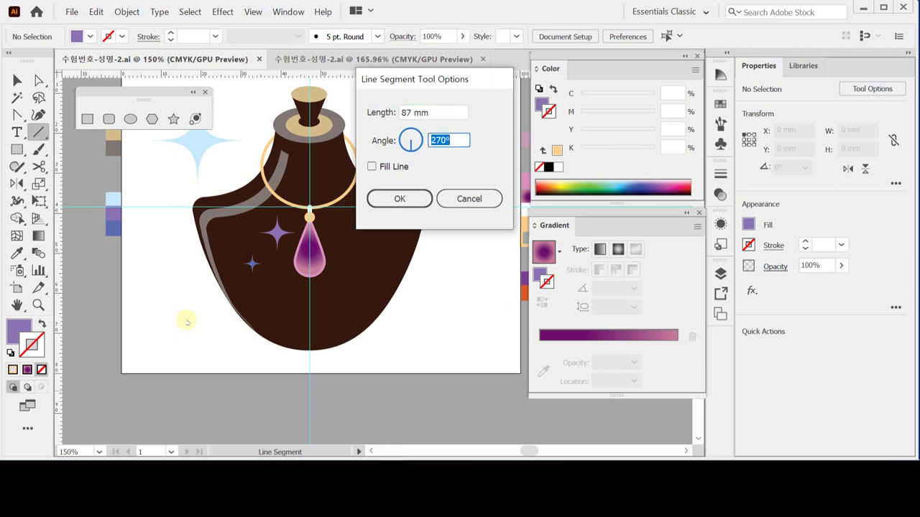
text(0)
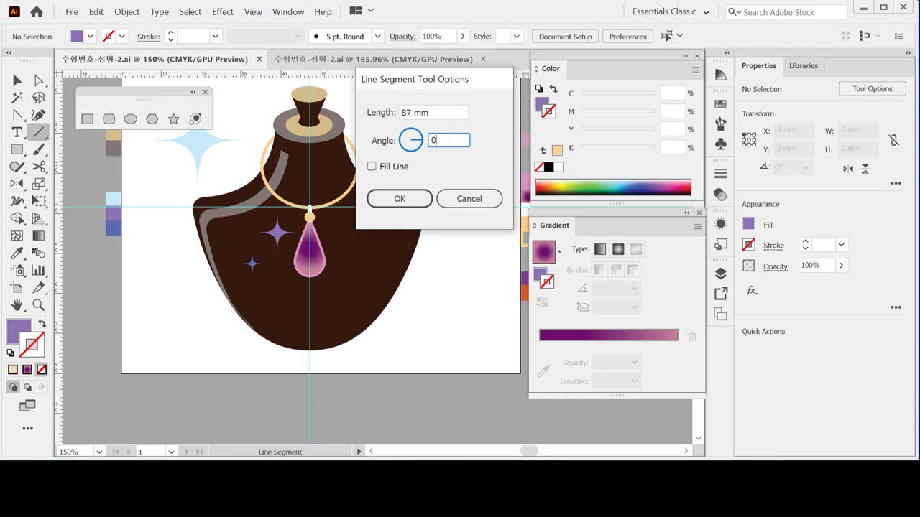
key(Tab)
click(394, 199)
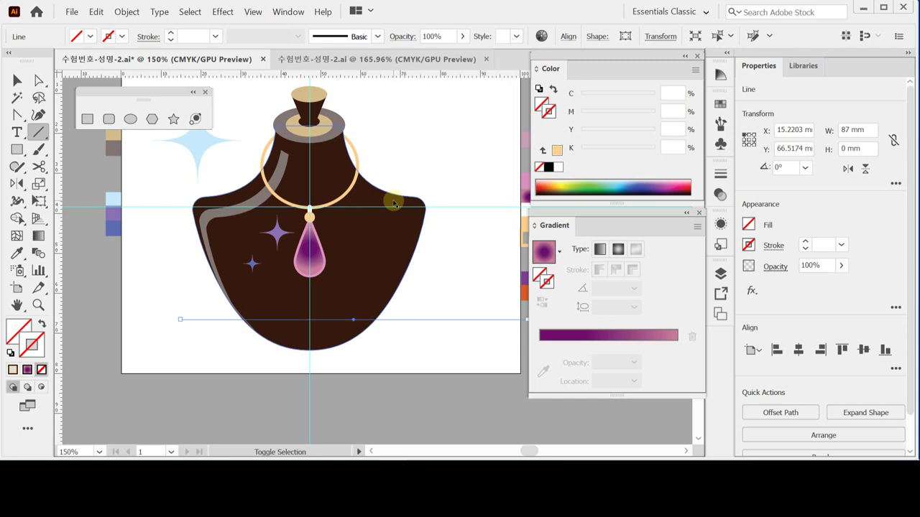
Step: Nudge the line left to about X 4.7 mm so it is roughly centred on the bust, and save the document
key(Left)
key(Left)
key(Left)
key(Left)
key(Left)
key(Left)
key(Left)
key(Left)
key(Left)
key(Left)
key(Left)
key(Left)
key(Left)
key(Left)
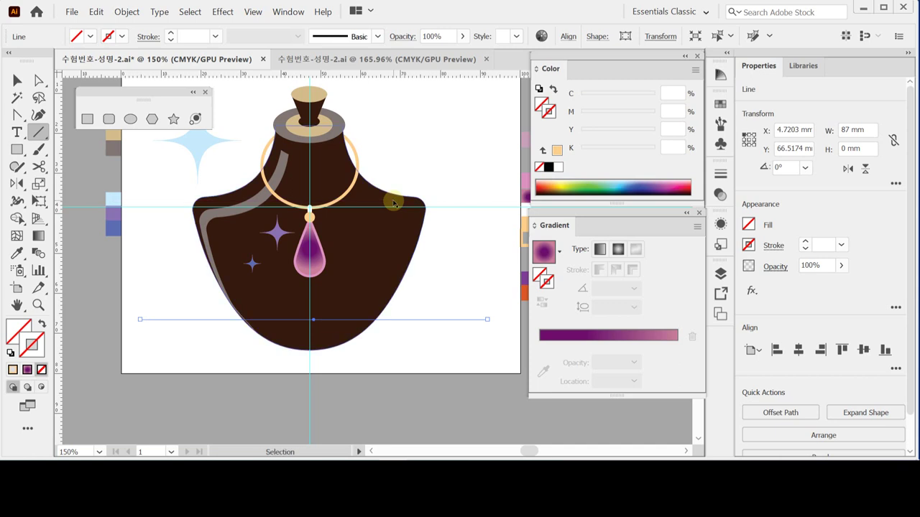
key(ctrl+s)
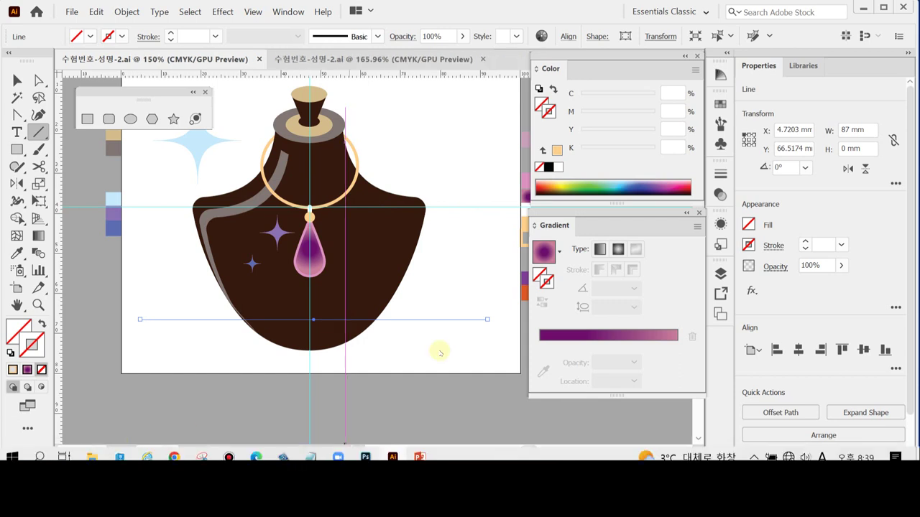
Step: Give the line a 1 pt light orange stroke and apply the blue wavy ribbon brush from the Decorative_Banners and Seals library, then collapse the library
click(557, 152)
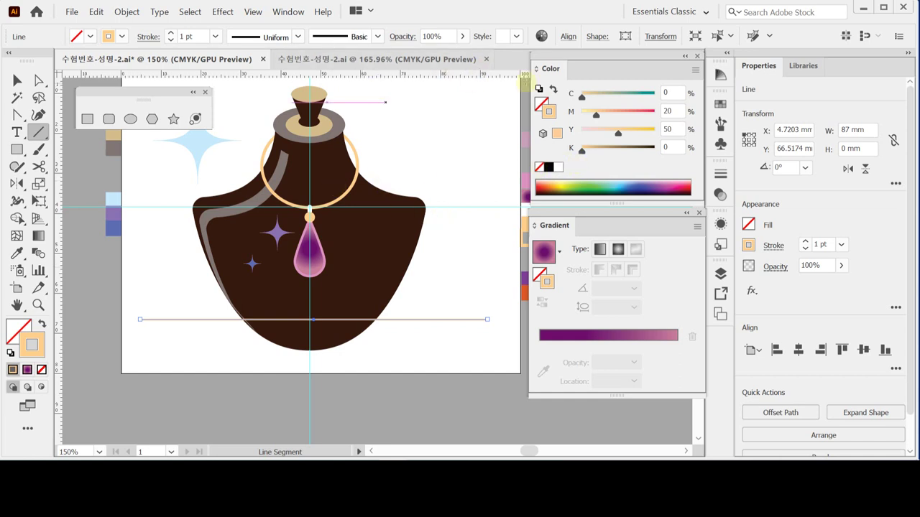
click(720, 123)
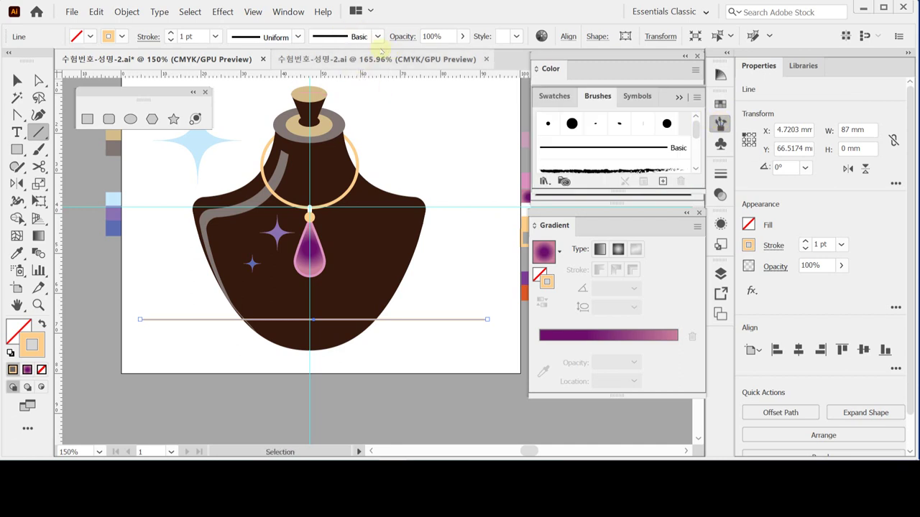
click(378, 36)
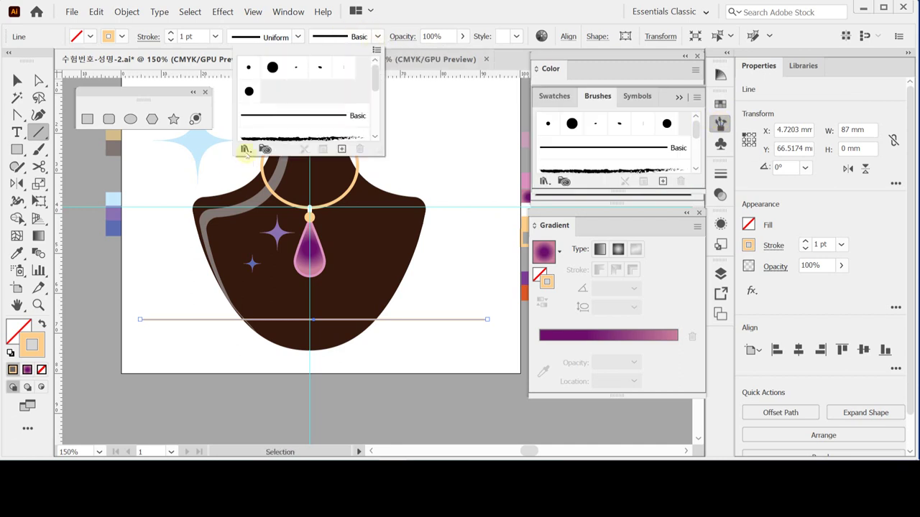
click(245, 149)
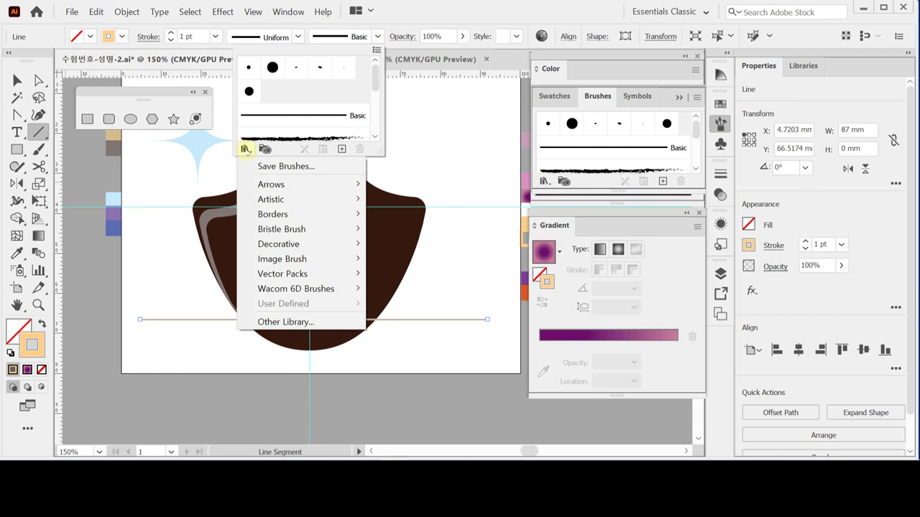
mouse_move(307, 246)
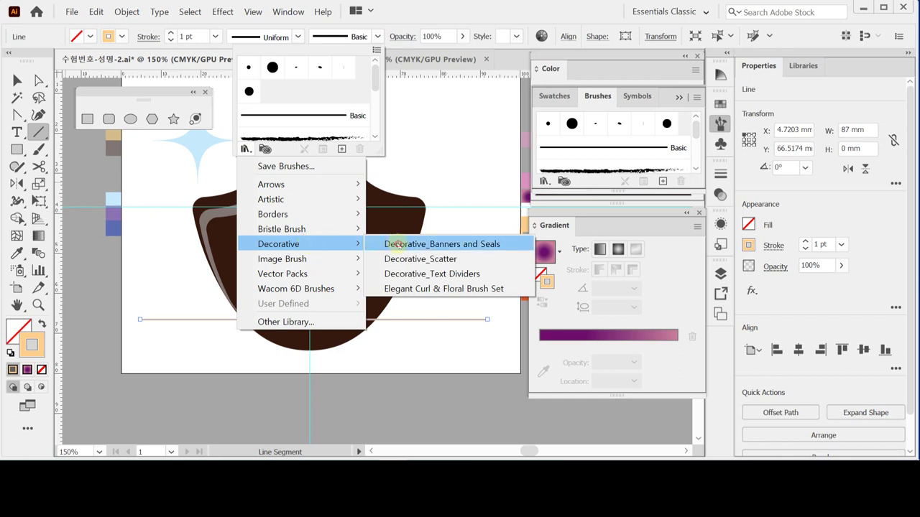
click(397, 245)
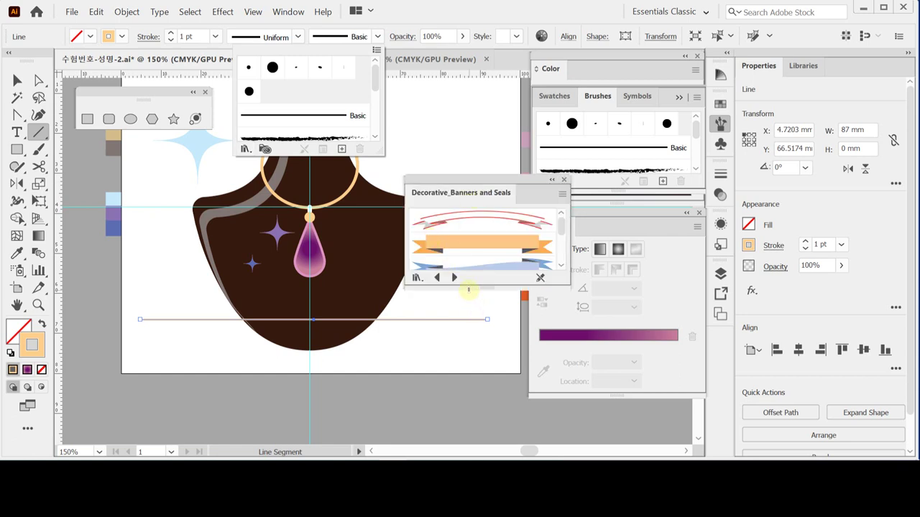
click(468, 290)
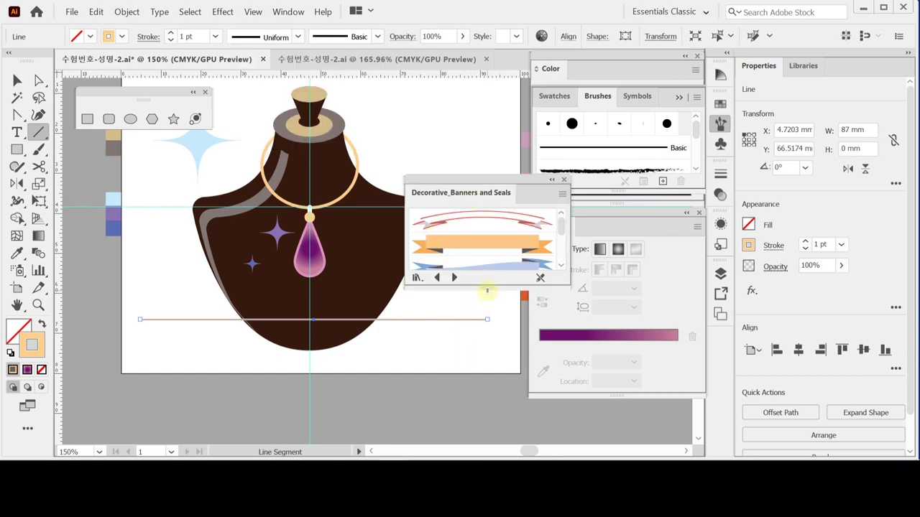
drag(486, 290, 480, 359)
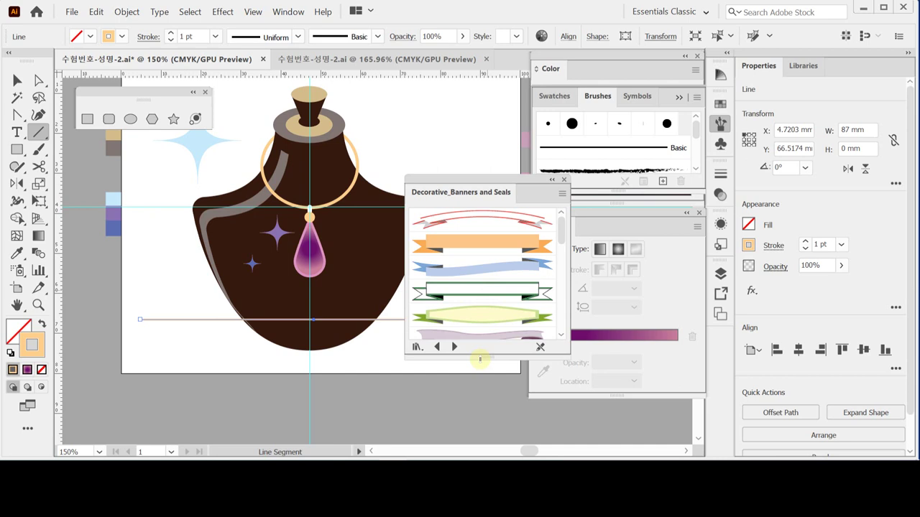
click(489, 273)
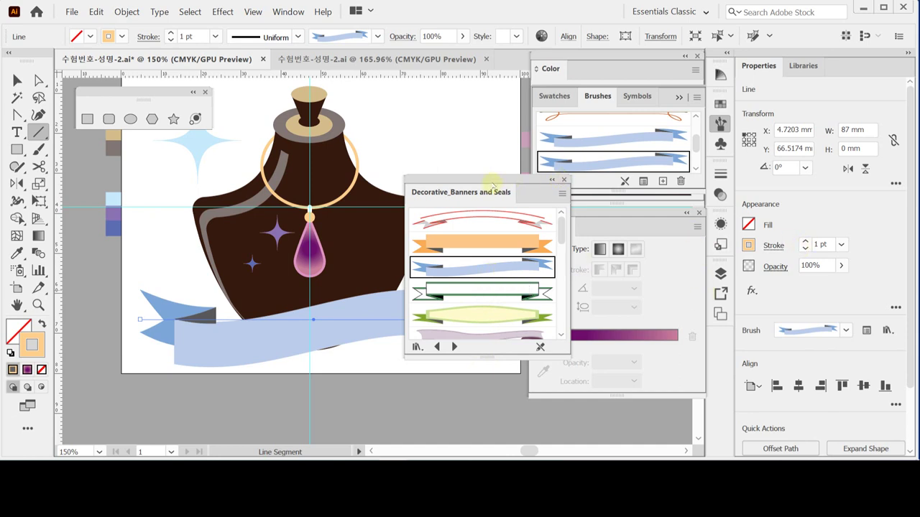
drag(493, 187, 426, 388)
double_click(437, 368)
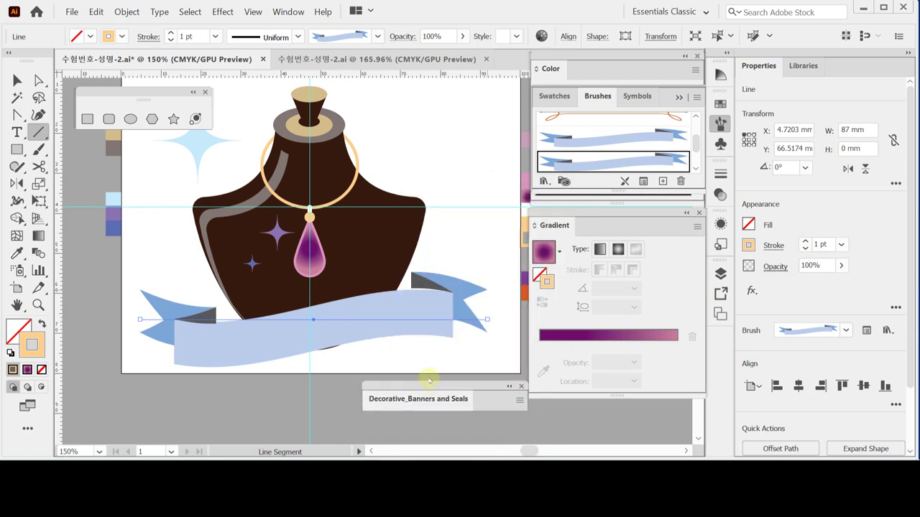
Step: Nudge the ribbon banner up over the lower bust to about X 5.2 mm, Y 63.2 mm
key(Up)
key(Up)
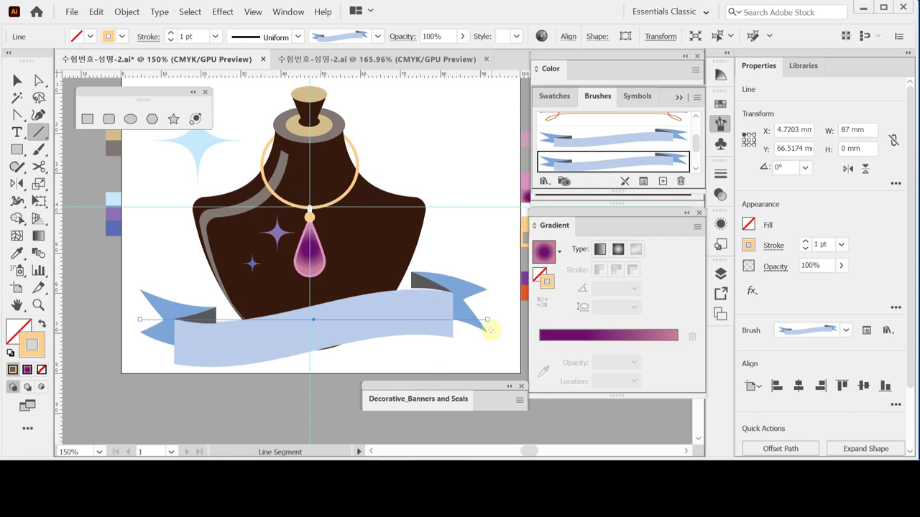
key(Up)
key(Up)
key(Up)
key(Up)
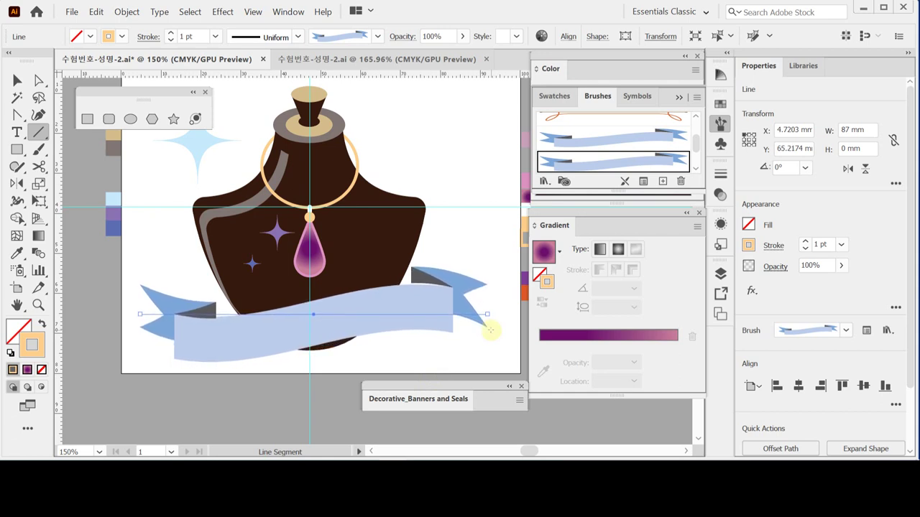
key(Up)
key(Up)
key(Up)
key(Up)
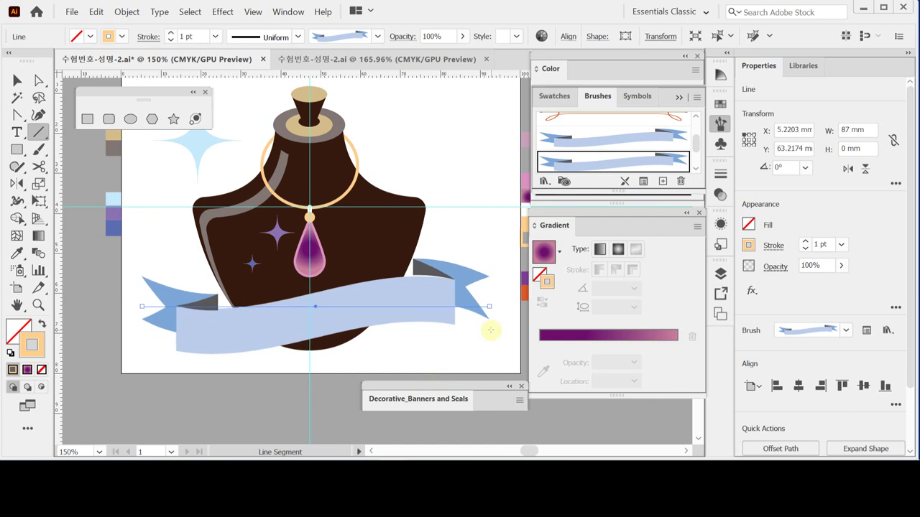
Step: Nudge the ribbon banner to about X 5.6 mm, Y 62.2 mm over the lower bust, and save the document
key(Up)
key(Up)
key(Right)
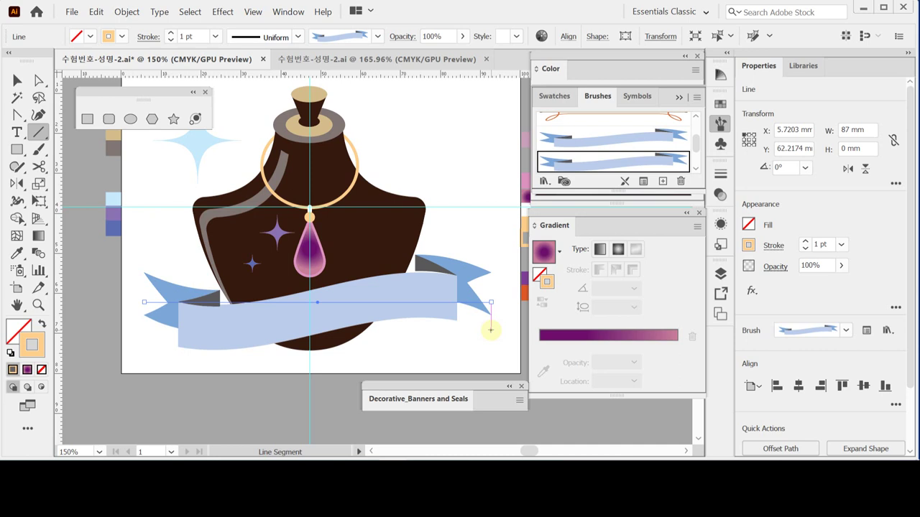
key(Left)
key(ctrl+s)
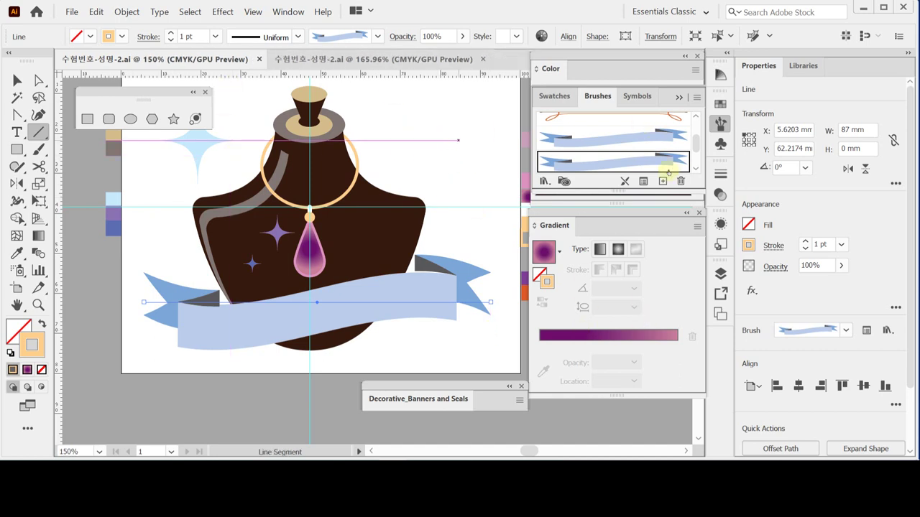
Step: Start a Drop Shadow effect on the ribbon banner and set its X offset to 1 mm
click(716, 124)
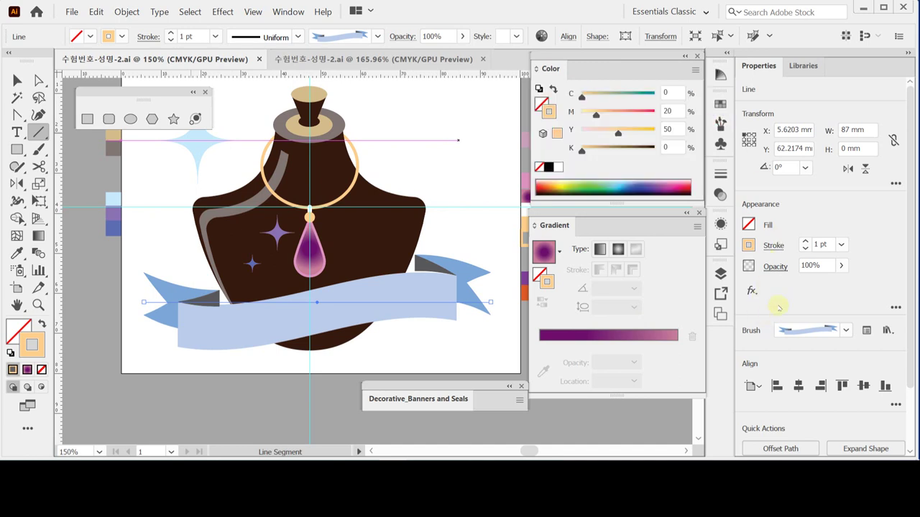
click(751, 290)
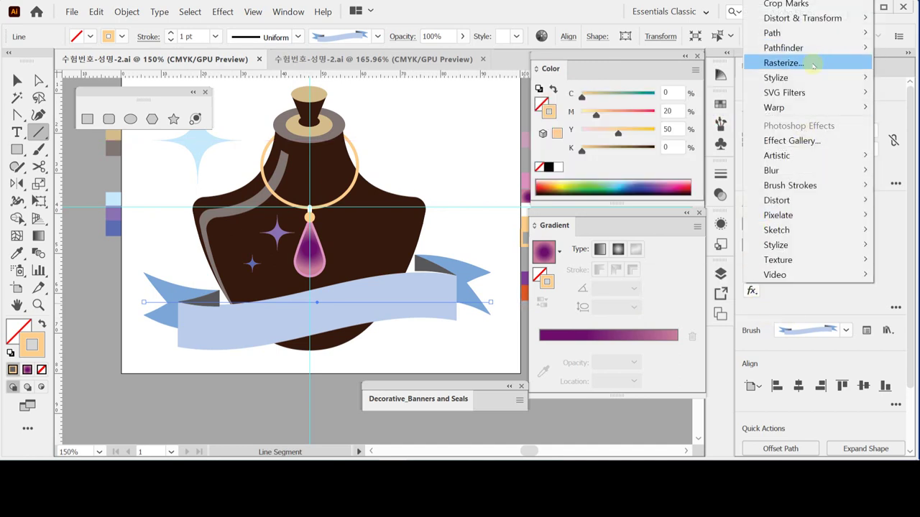
mouse_move(805, 81)
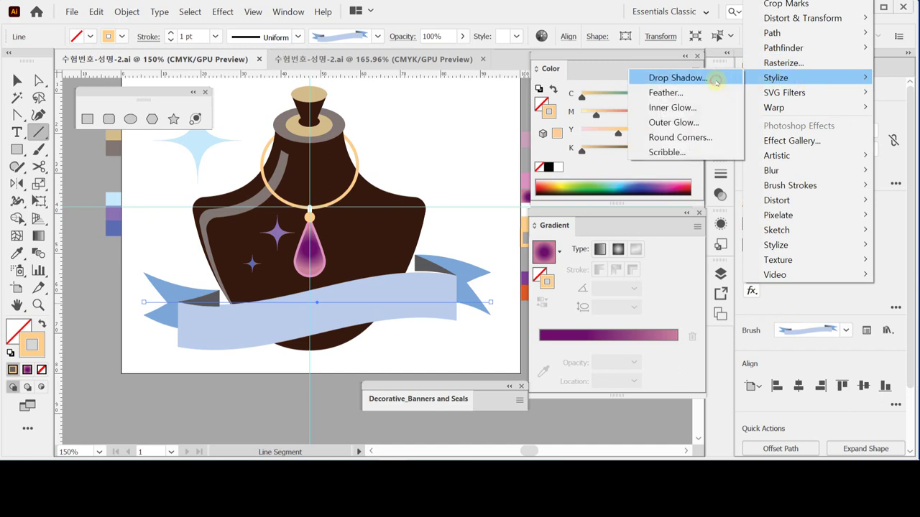
click(677, 78)
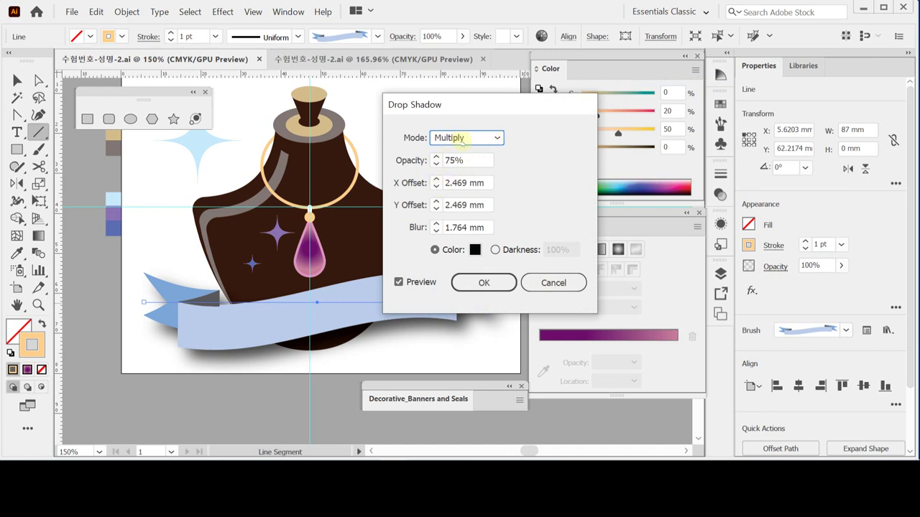
click(436, 186)
click(437, 186)
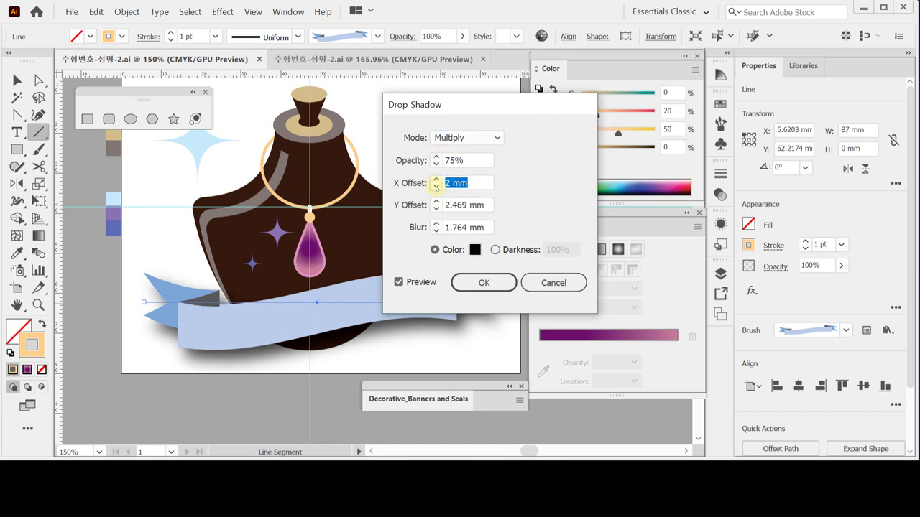
Step: Set the banner's shadow to a 0.4 mm Y offset and 0.4 mm blur, apply it, and save the document
click(436, 209)
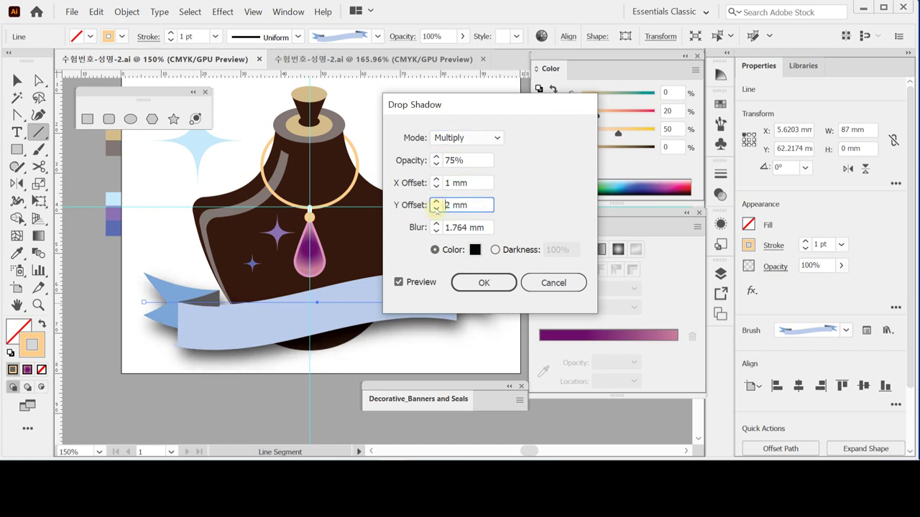
click(436, 208)
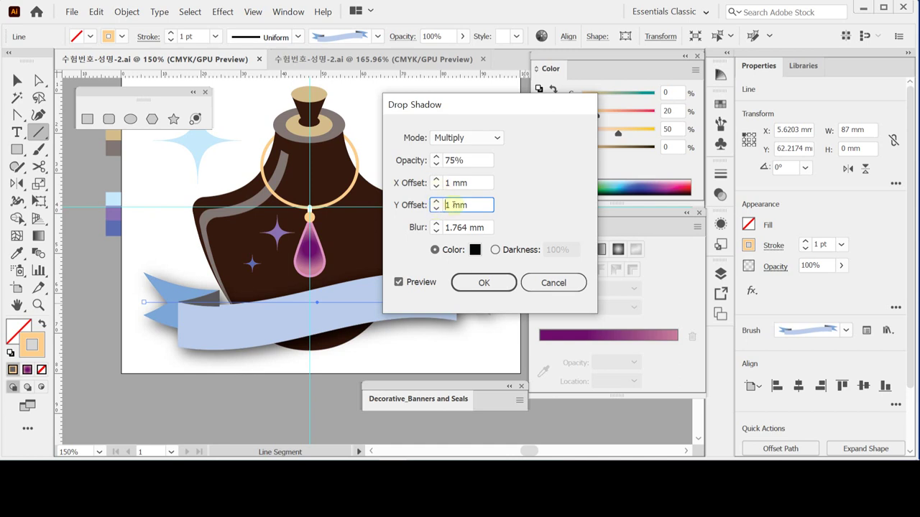
click(435, 209)
text(.4)
key(Tab)
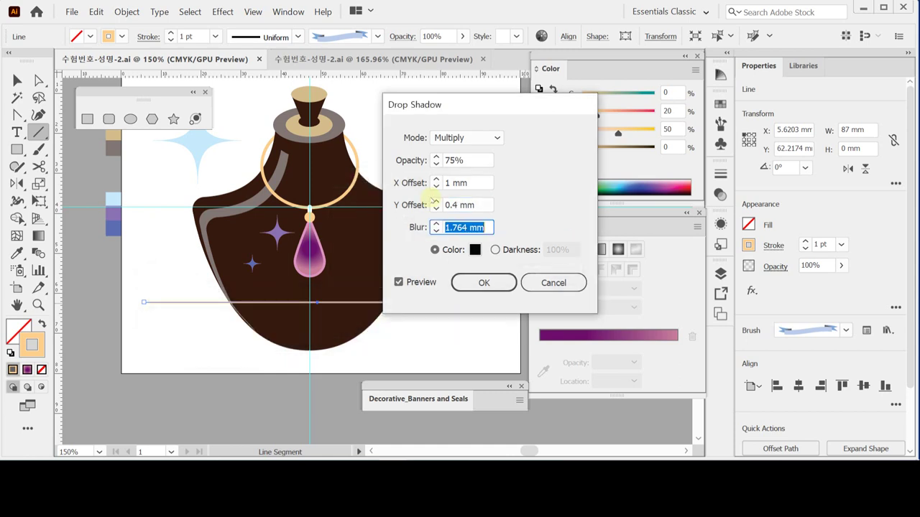
text(0.4)
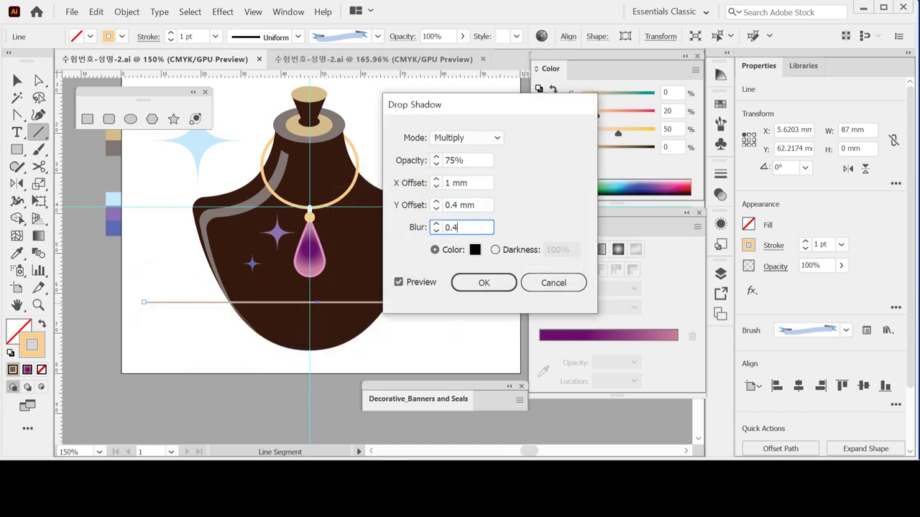
key(Tab)
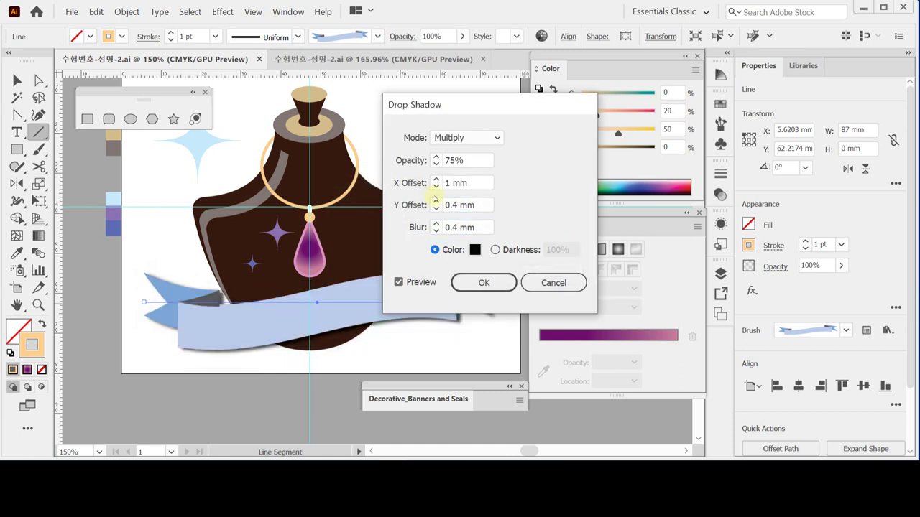
click(479, 283)
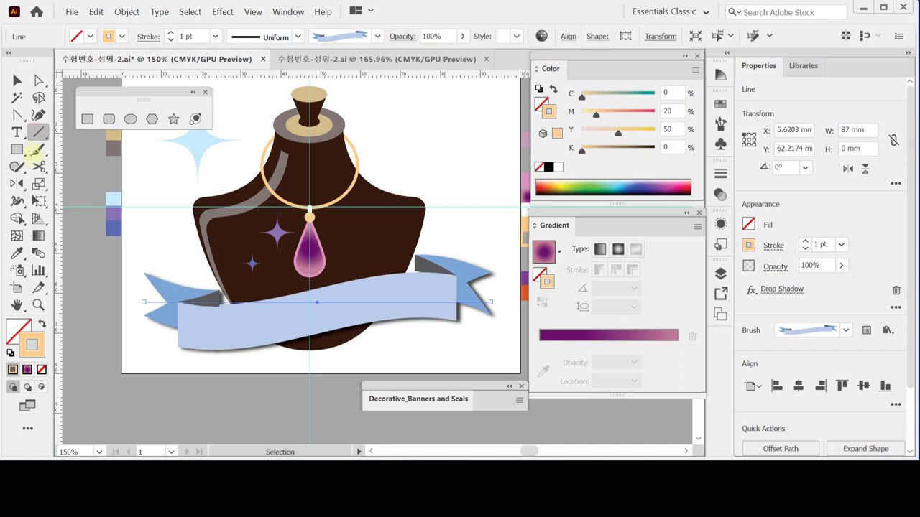
key(ctrl+s)
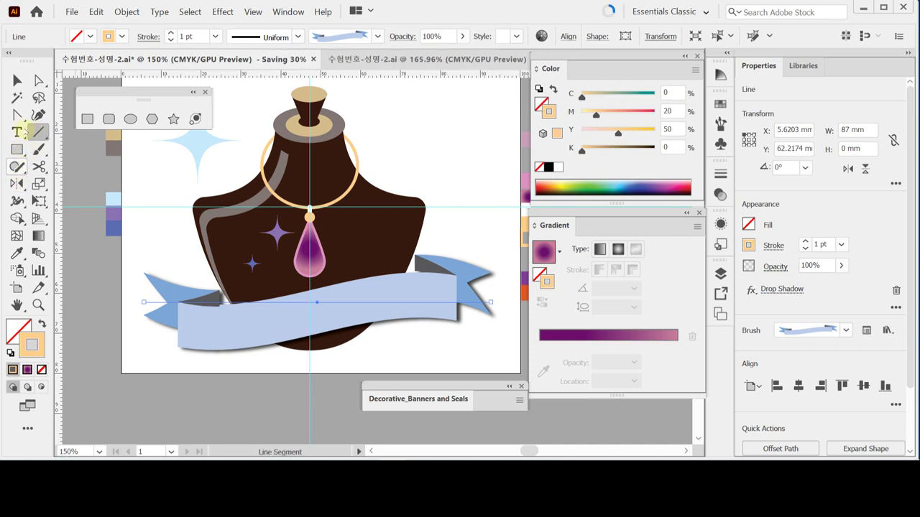
Step: Place a point text object with placeholder text just below the banner, at the lower edge of the artboard
drag(17, 132, 54, 136)
key(ctrl+space)
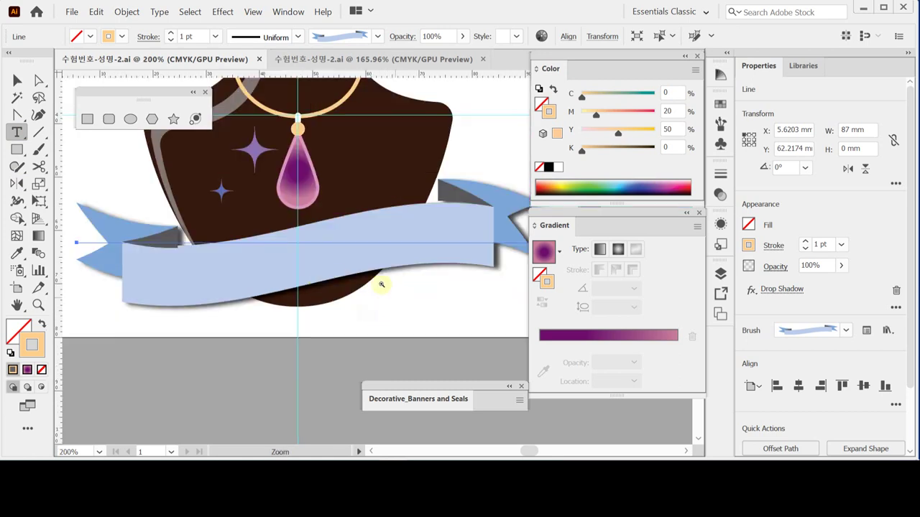
click(381, 283)
drag(332, 243, 333, 212)
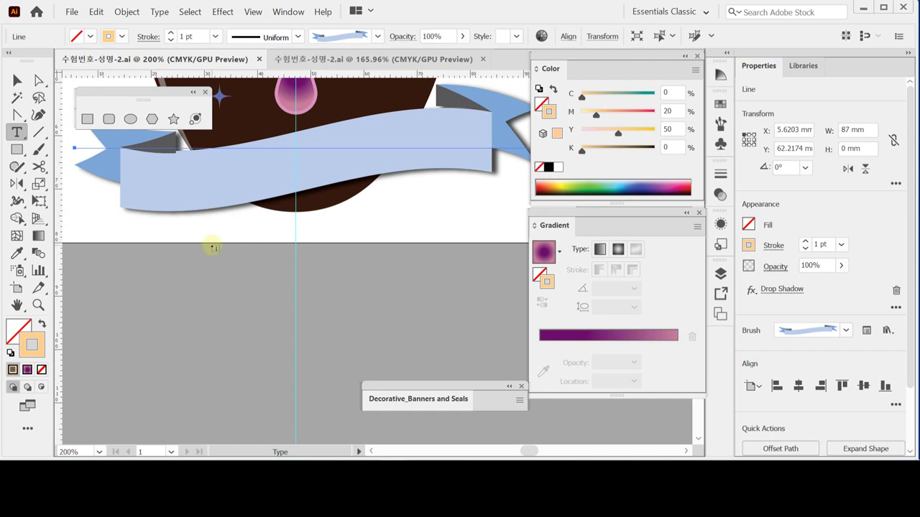
click(212, 243)
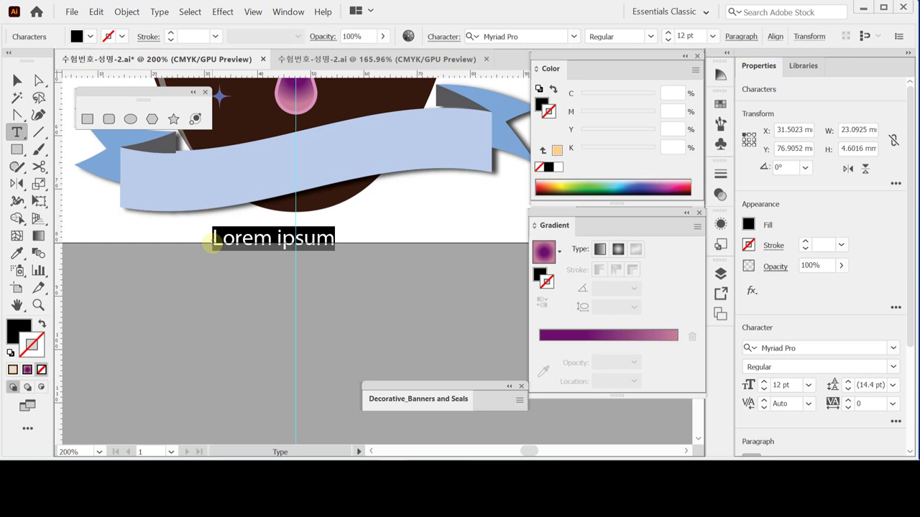
key(Escape)
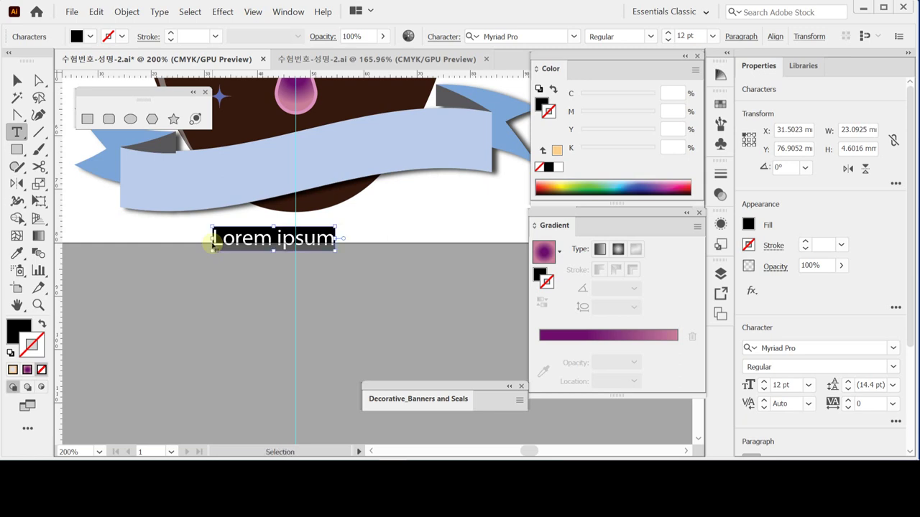
Step: Bring up the full character formatting options, dock the Gradient controls, and collapse the Color controls to make room
key(ctrl+t)
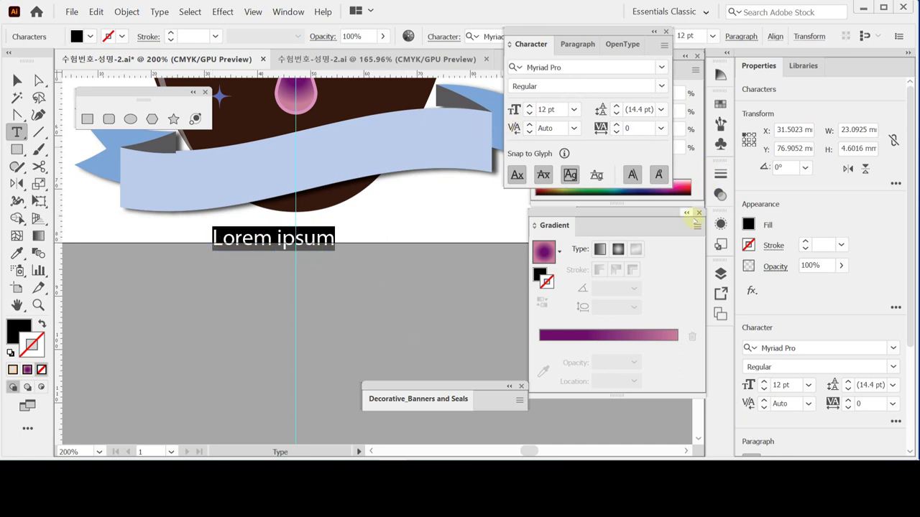
double_click(550, 226)
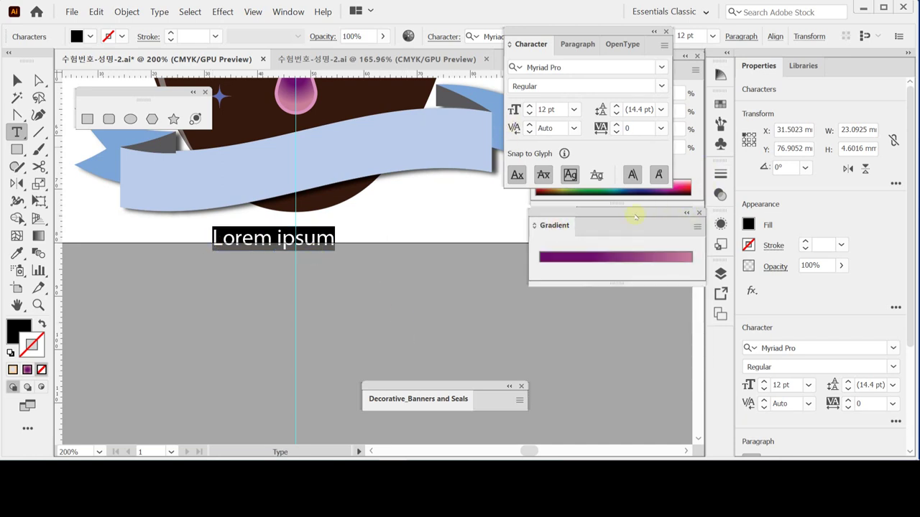
drag(546, 227, 720, 222)
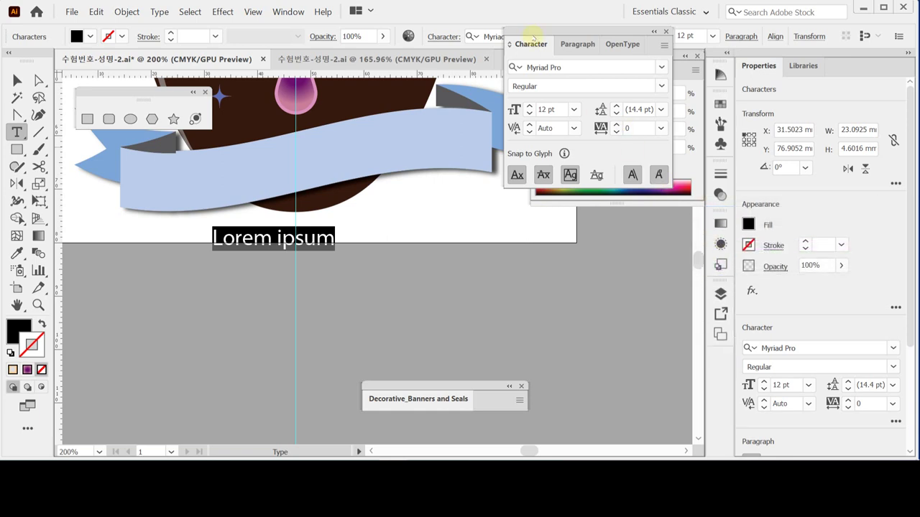
drag(532, 36, 522, 172)
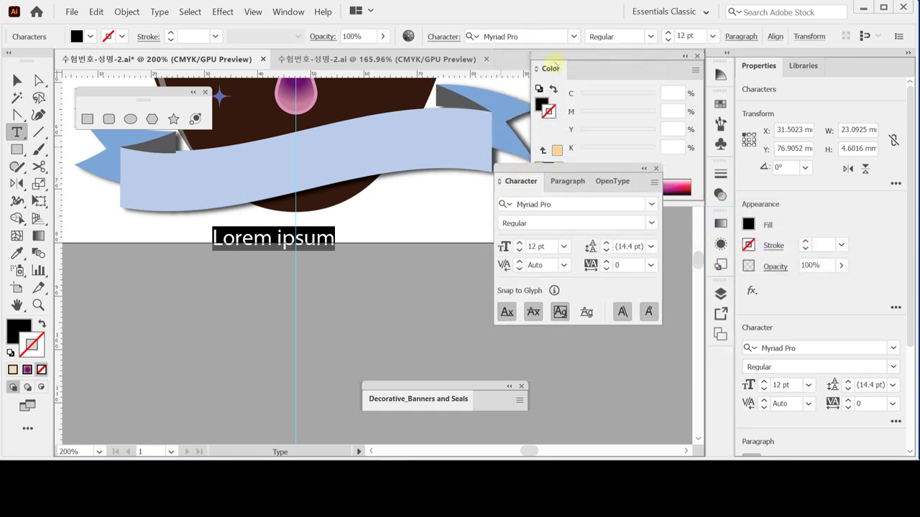
click(551, 67)
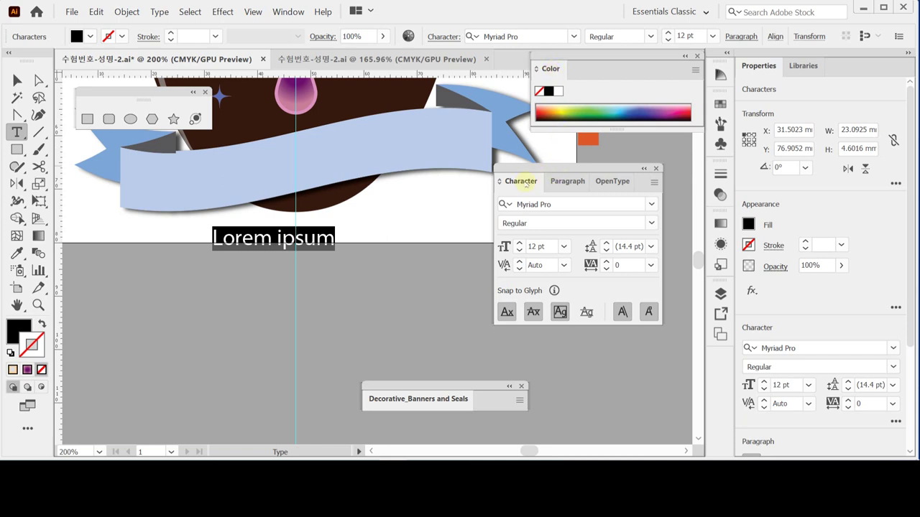
click(526, 184)
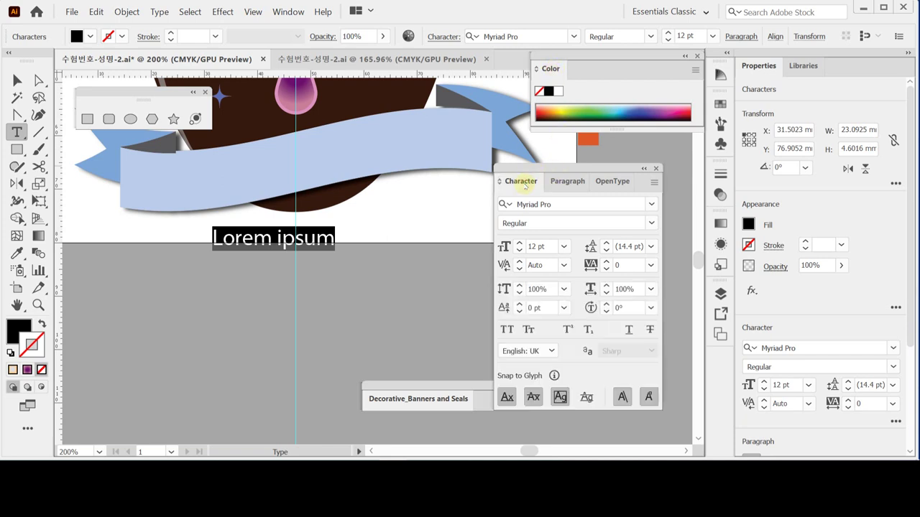
click(524, 183)
click(524, 183)
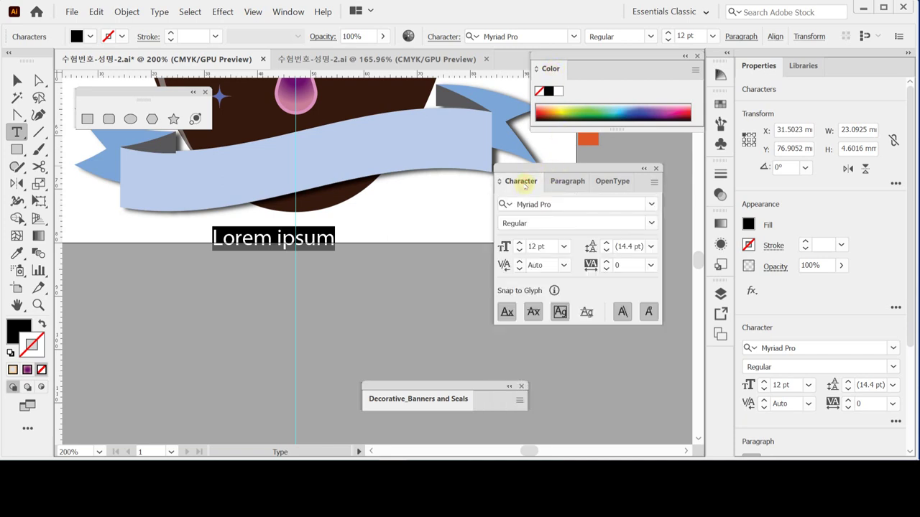
click(523, 183)
click(523, 184)
click(523, 184)
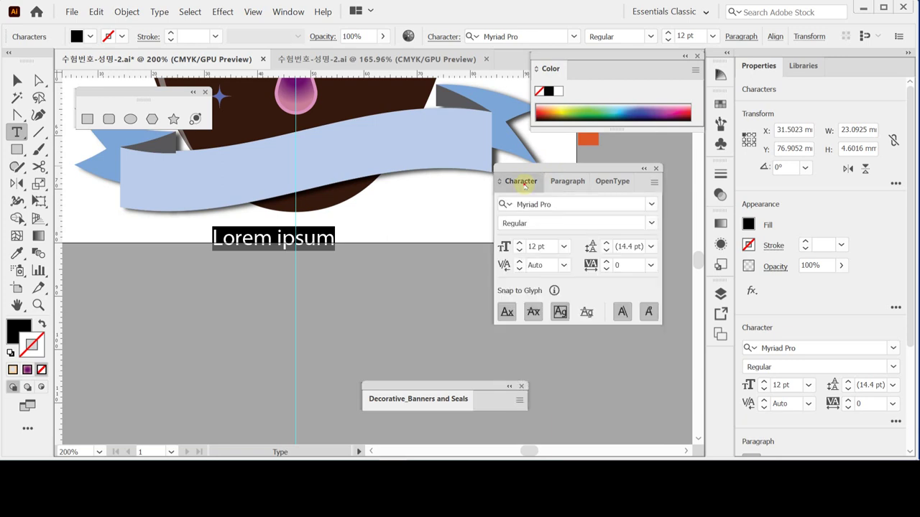
click(524, 183)
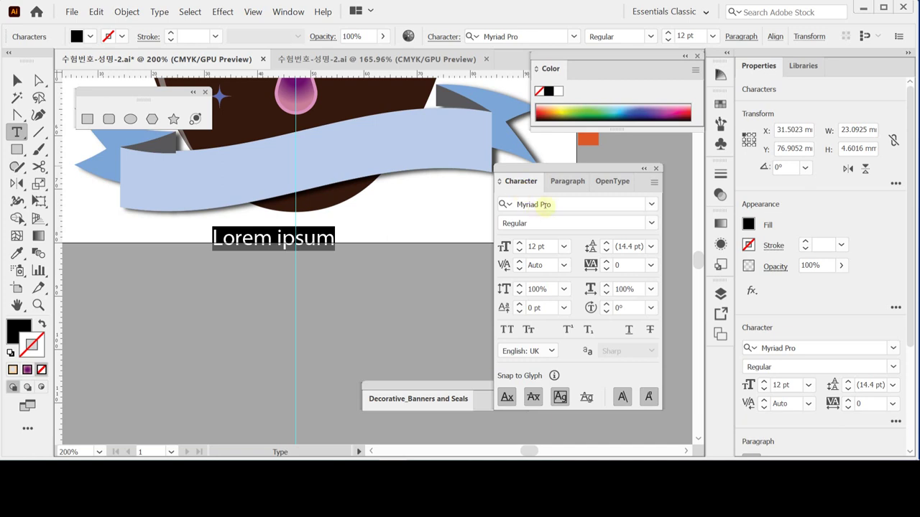
Step: Set the placeholder text to Arial Bold at 24 pt
click(538, 204)
text(ar)
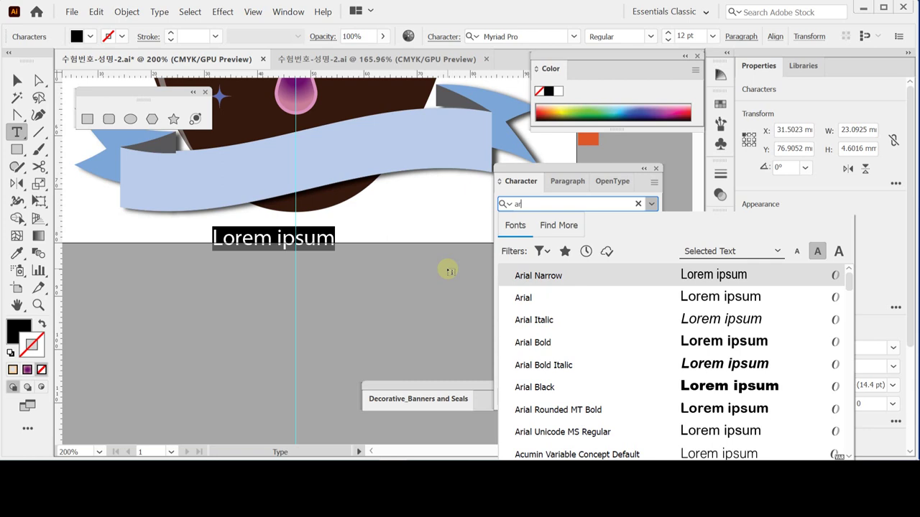
key(Down)
key(Down)
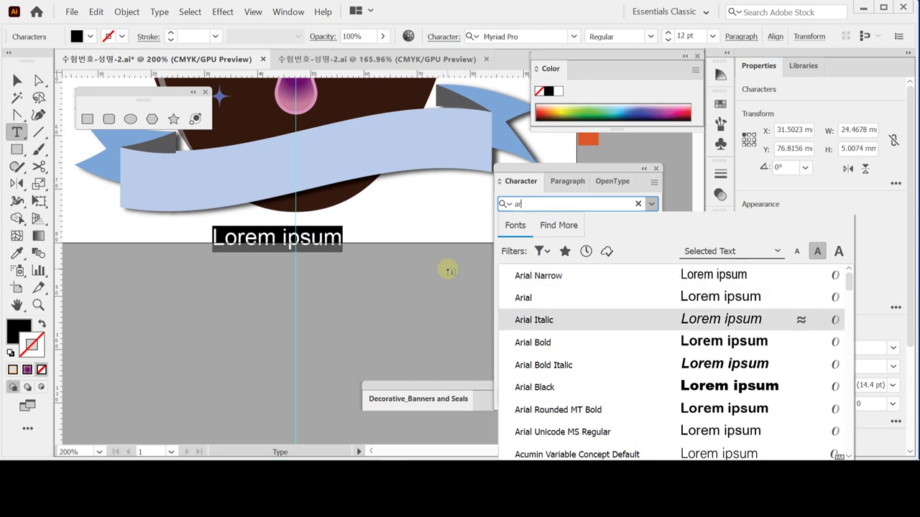
key(Down)
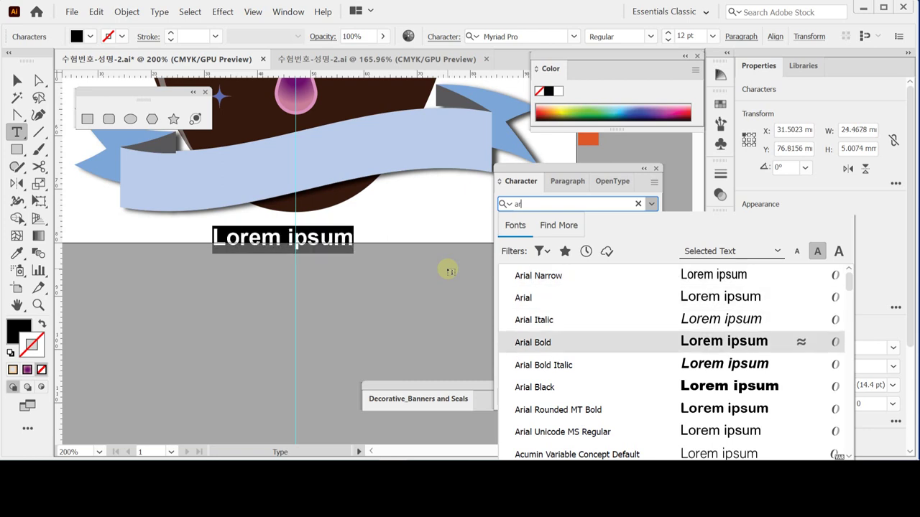
key(Return)
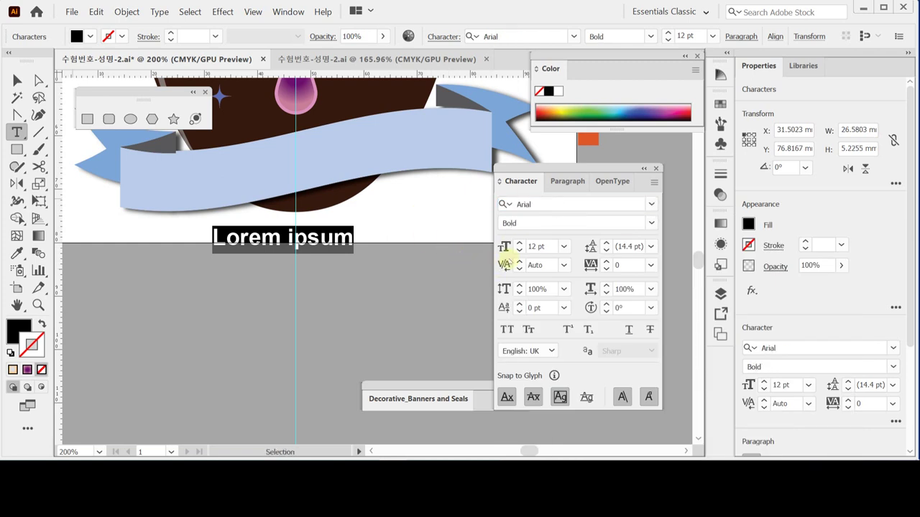
click(564, 247)
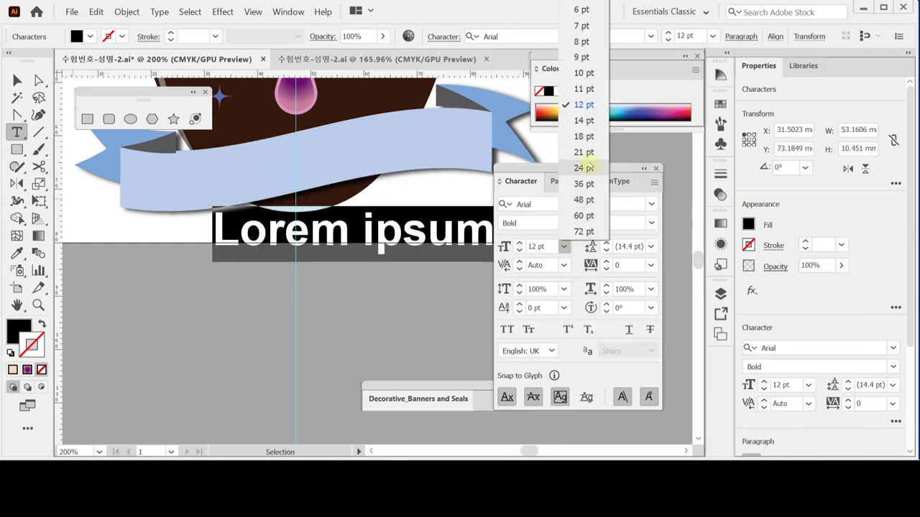
click(591, 166)
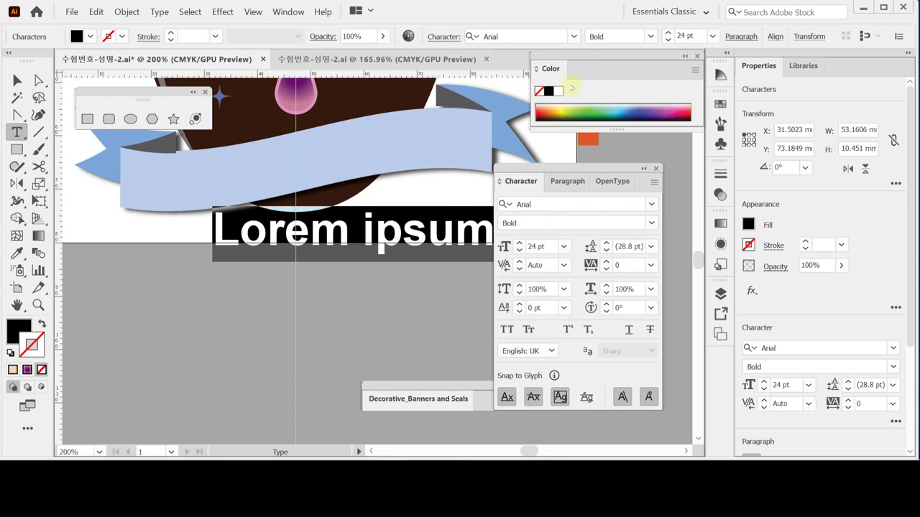
Step: Set the placeholder text's fill color to C 60, M 90, Y 0, K 0
click(550, 69)
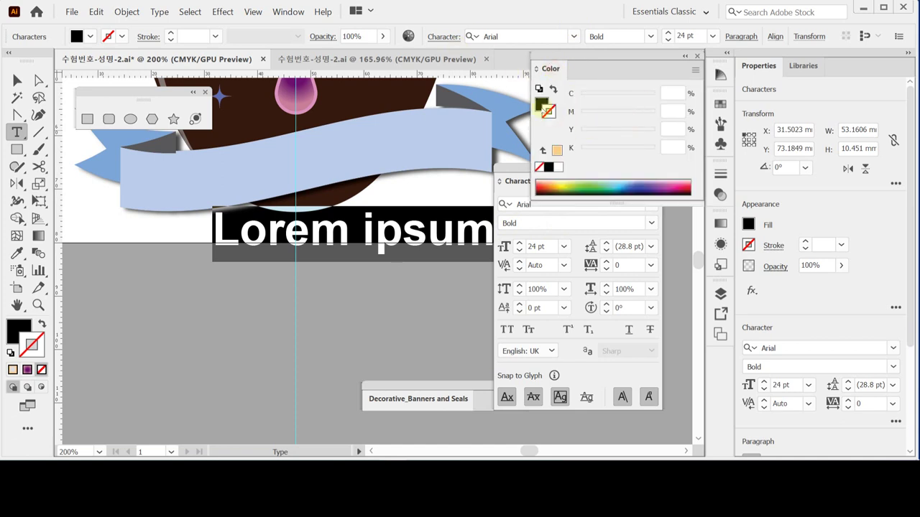
click(540, 104)
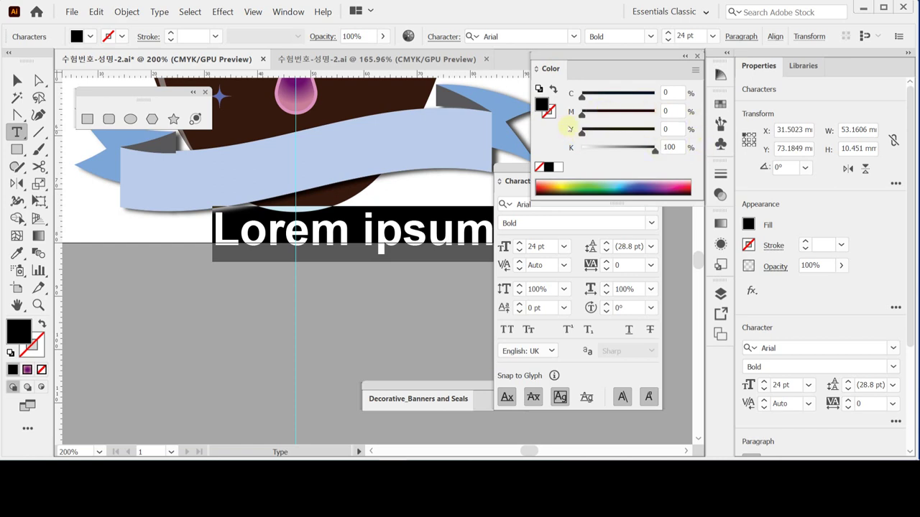
click(562, 167)
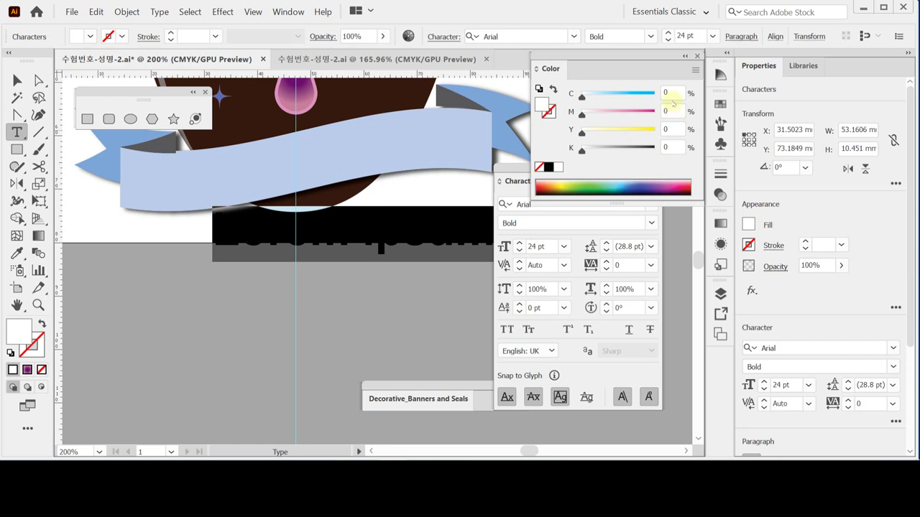
click(666, 92)
text(6)
click(666, 111)
text(9)
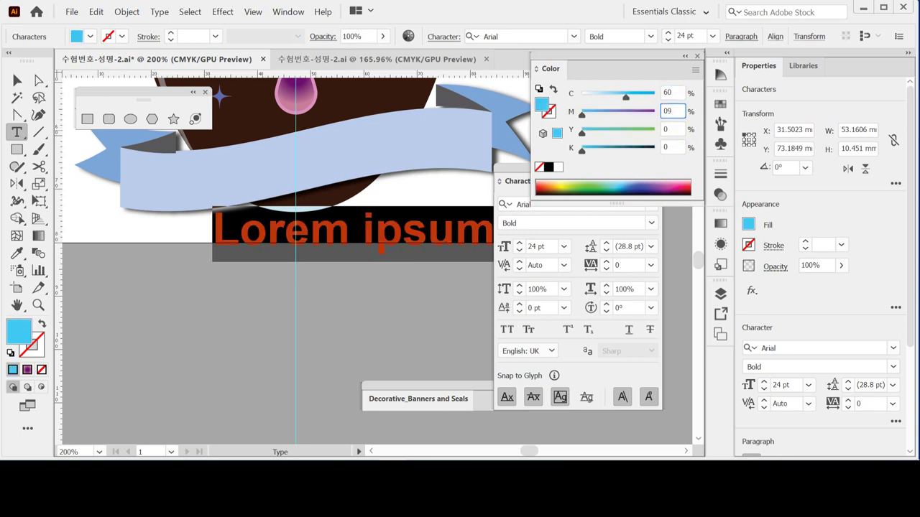
text(0)
key(Return)
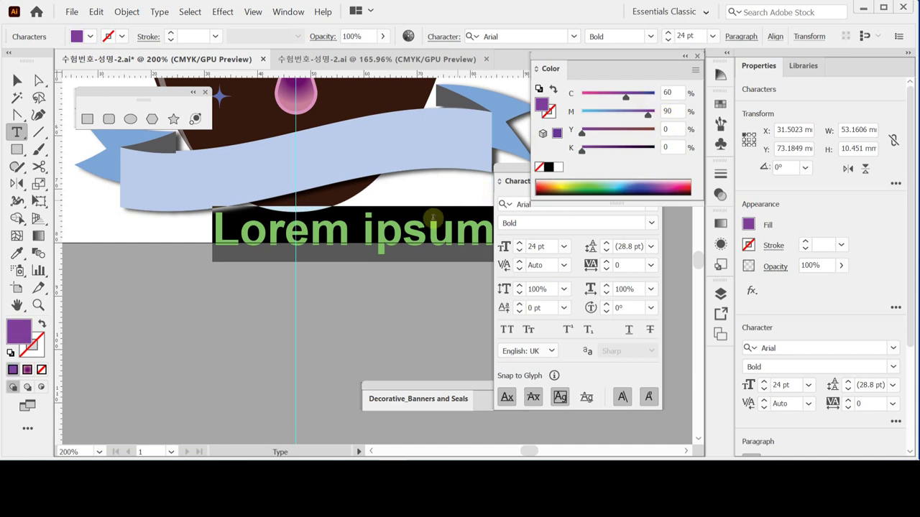
Step: Shift the placeholder text closer beneath the banner and replace its wording with "JEWELRY" in capitals
key(Escape)
drag(384, 251, 305, 260)
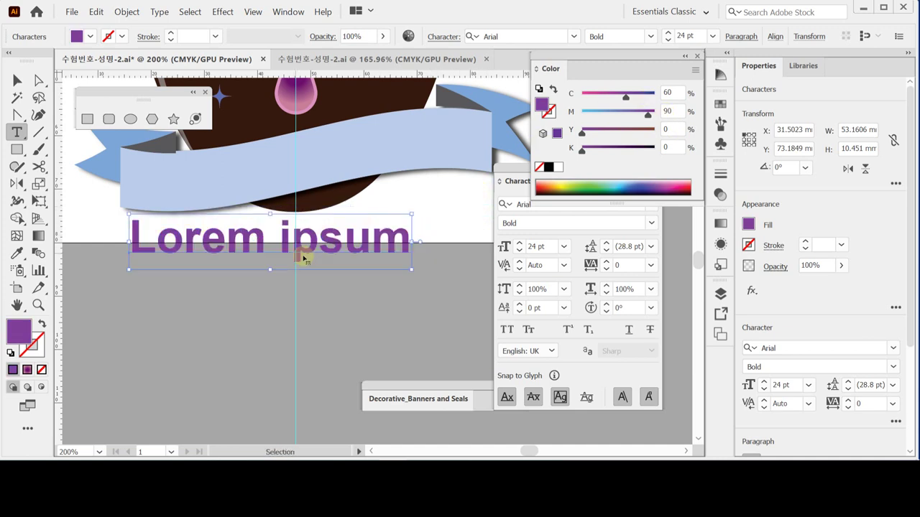
click(305, 260)
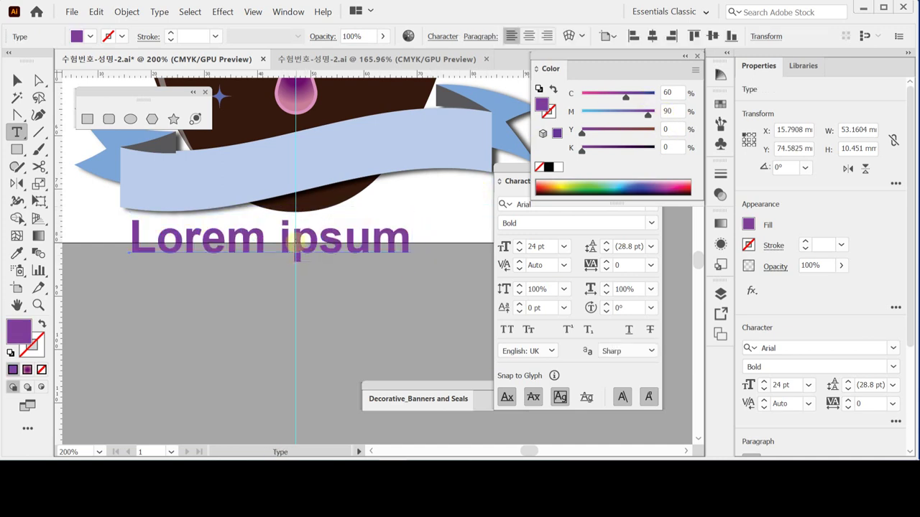
double_click(305, 243)
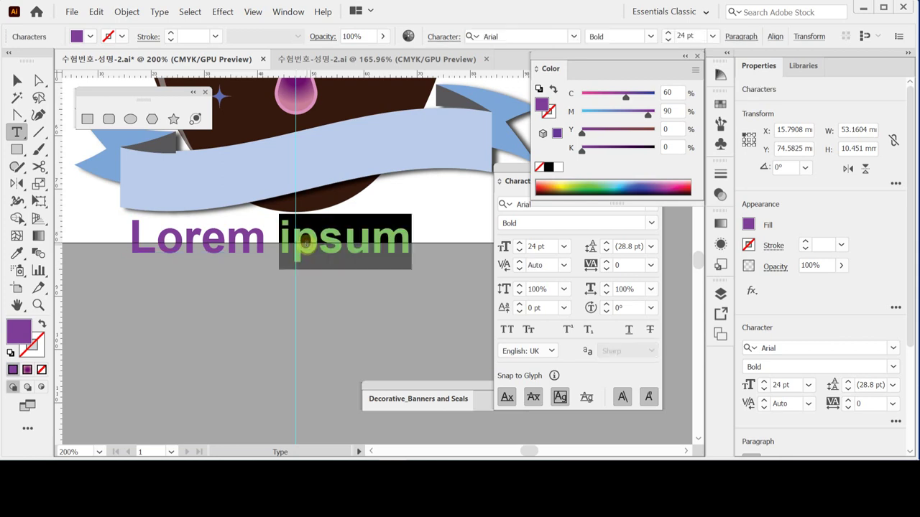
triple_click(305, 243)
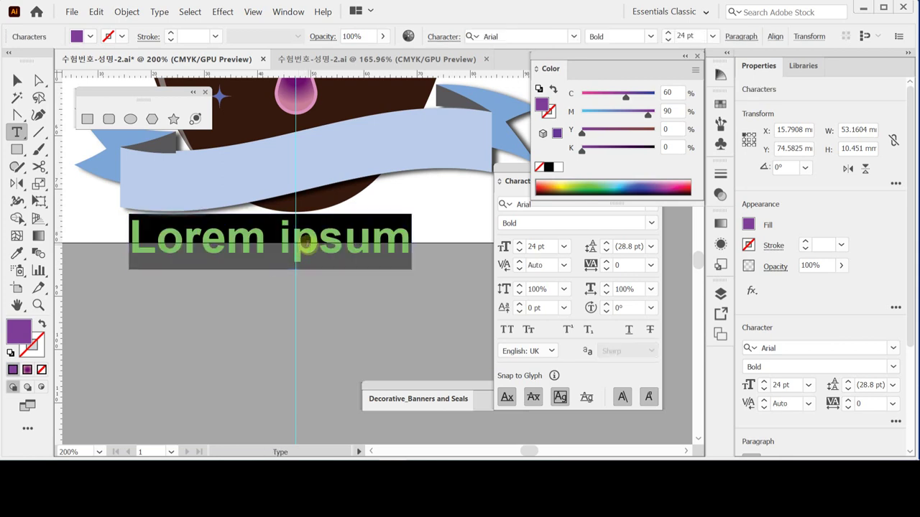
key(Caps_Lock)
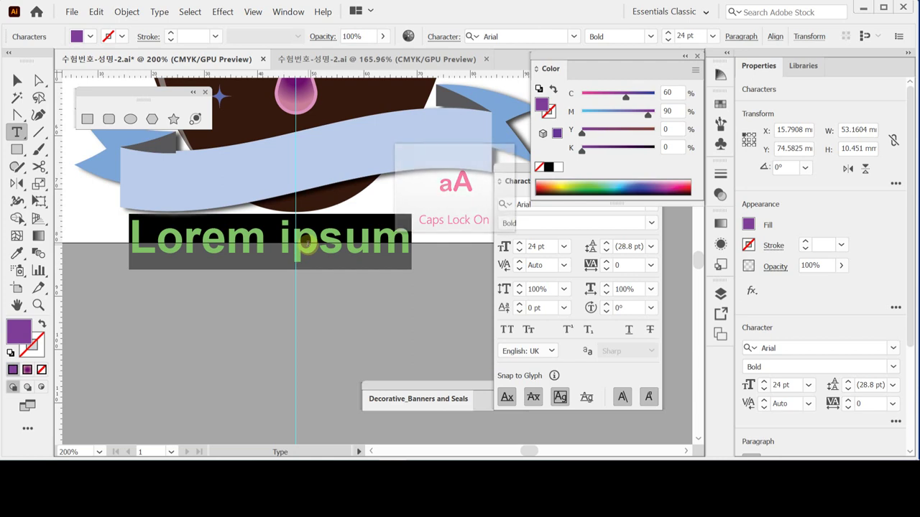
text(J)
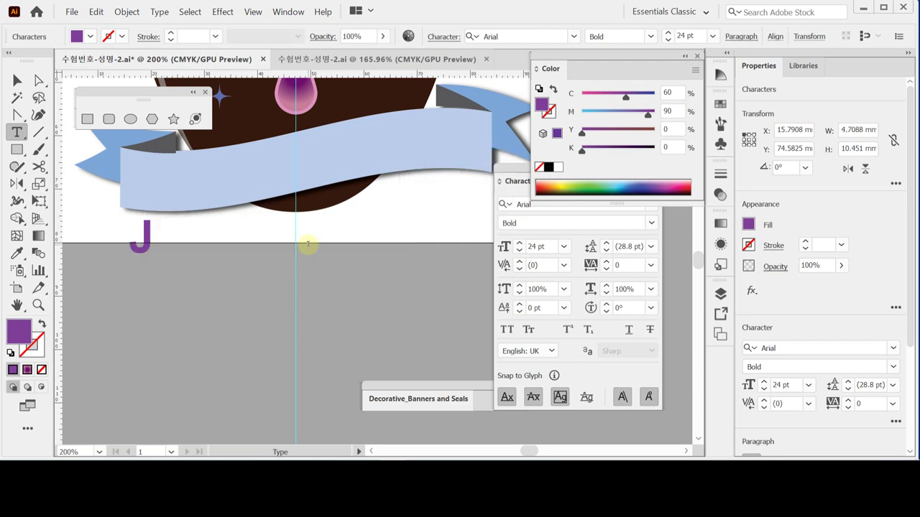
text(EW)
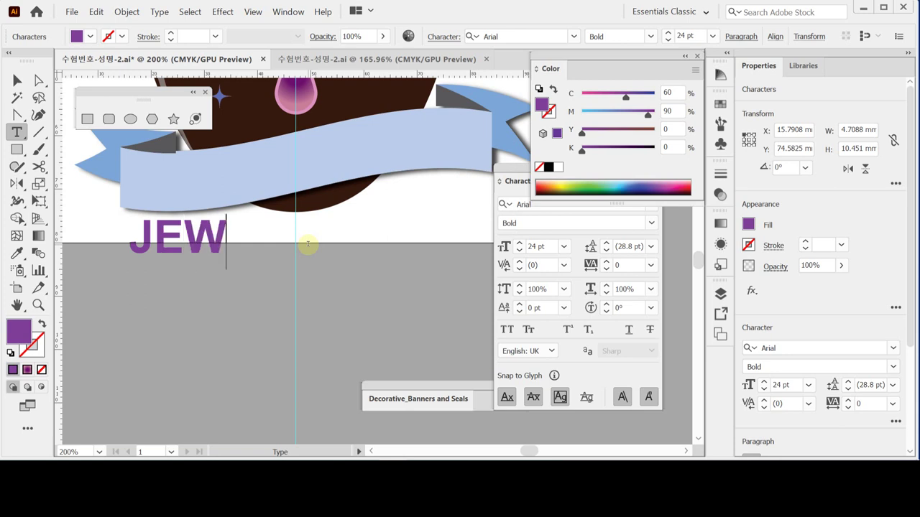
text(EL)
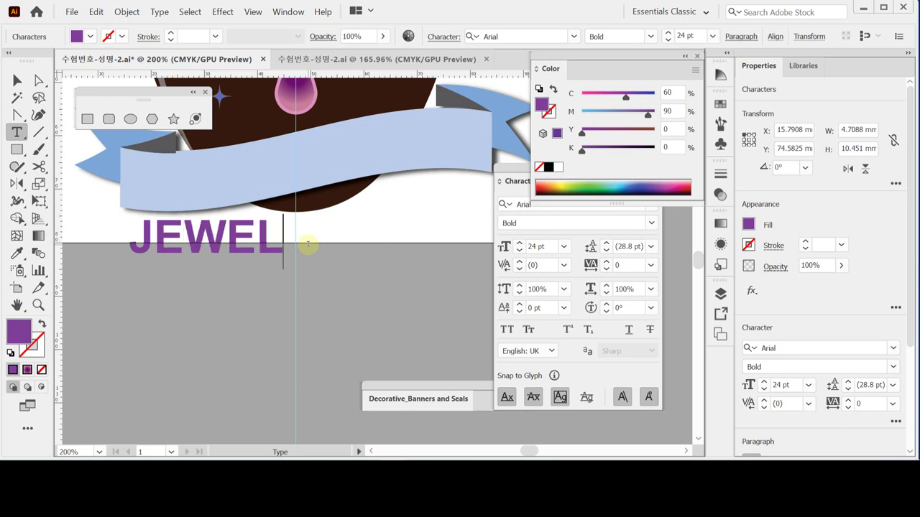
text(RY)
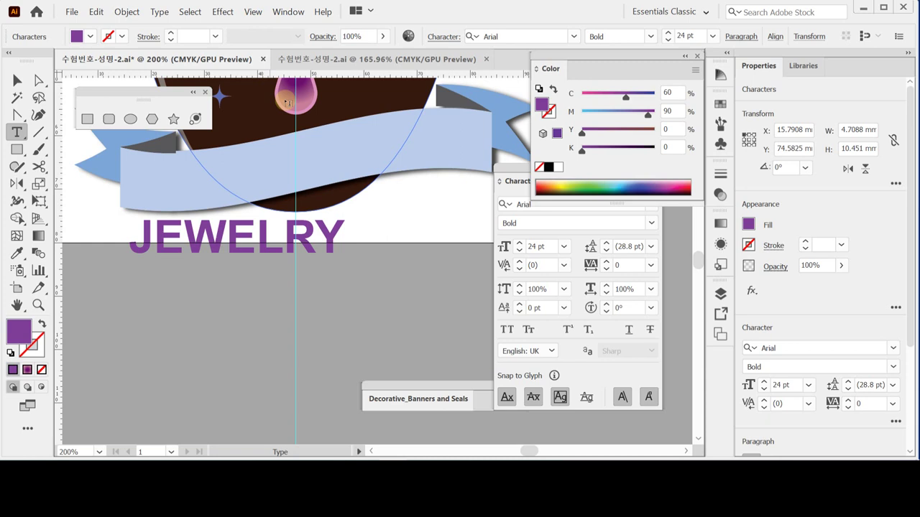
Step: Move the JEWELRY text just below the artboard, roughly centered on the vertical guide
click(18, 80)
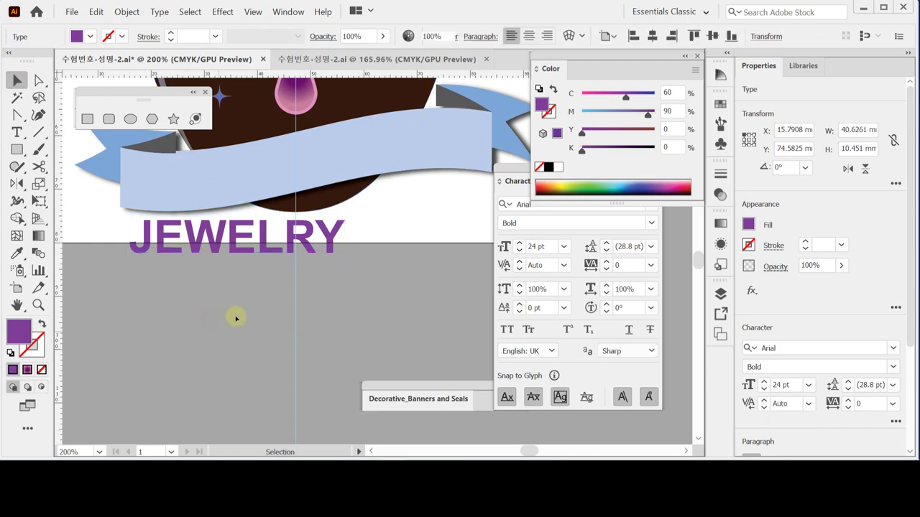
click(242, 271)
drag(249, 259, 296, 292)
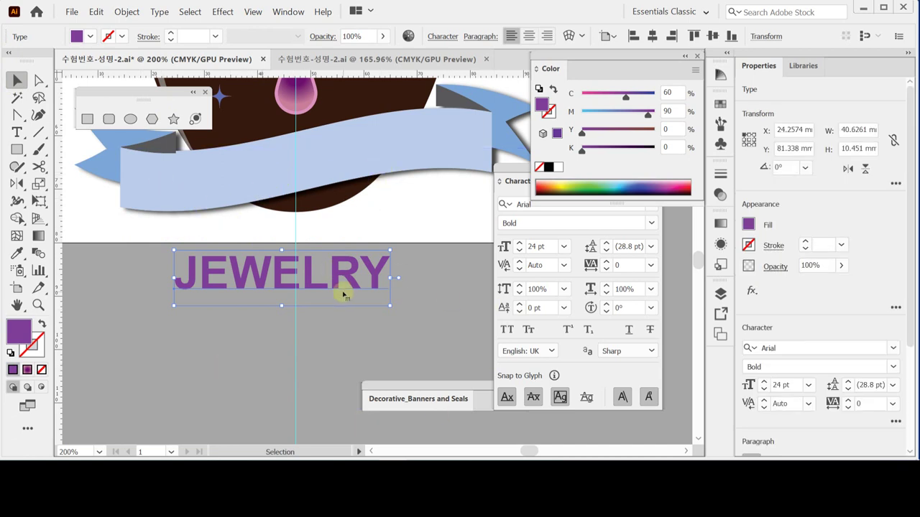
drag(356, 277, 368, 269)
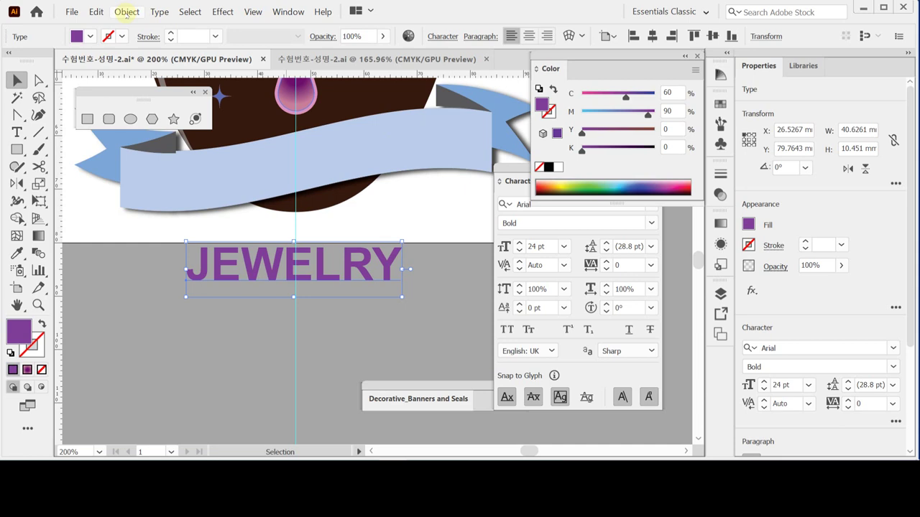
Step: Apply an Envelope Distort warp to the JEWELRY text with the Rise style, horizontal, at 50% bend
click(126, 11)
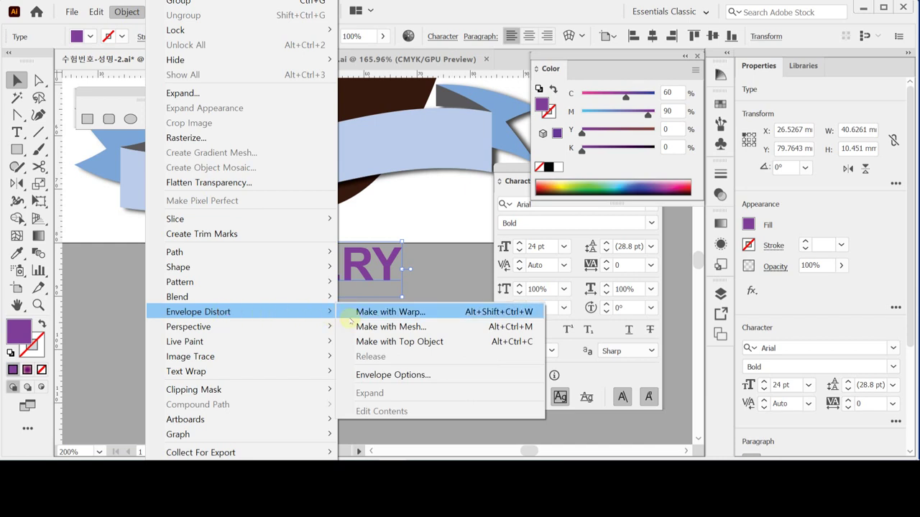
click(406, 318)
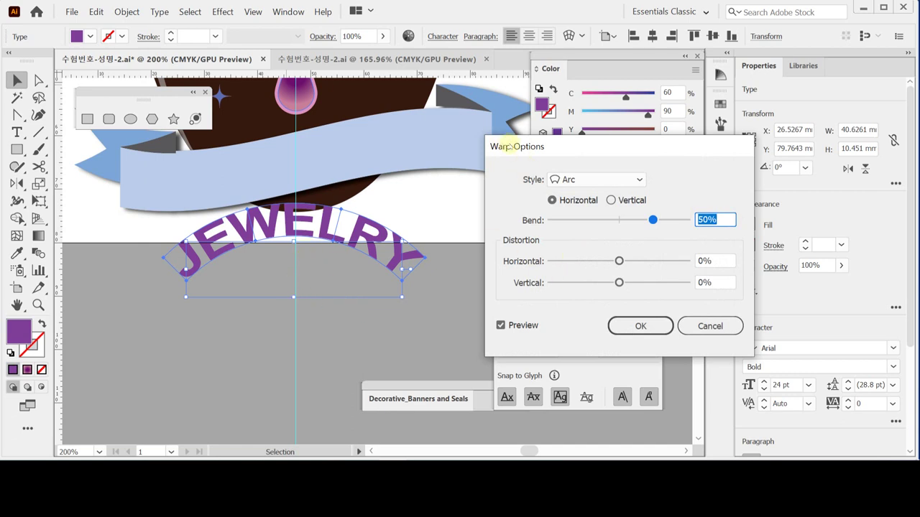
drag(509, 146, 465, 158)
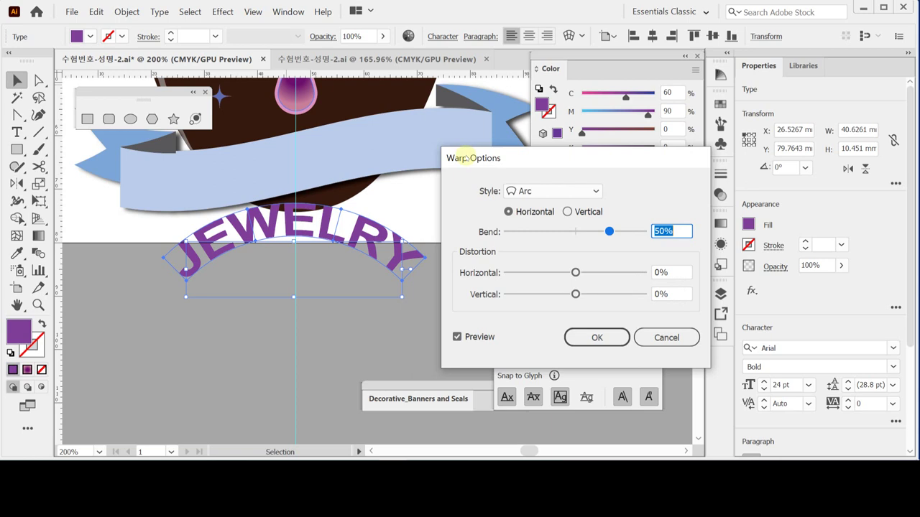
click(552, 193)
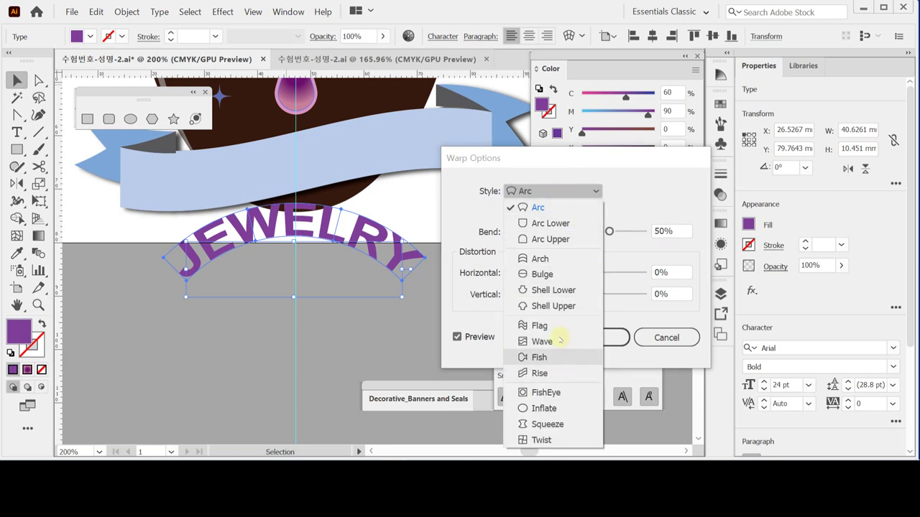
click(550, 375)
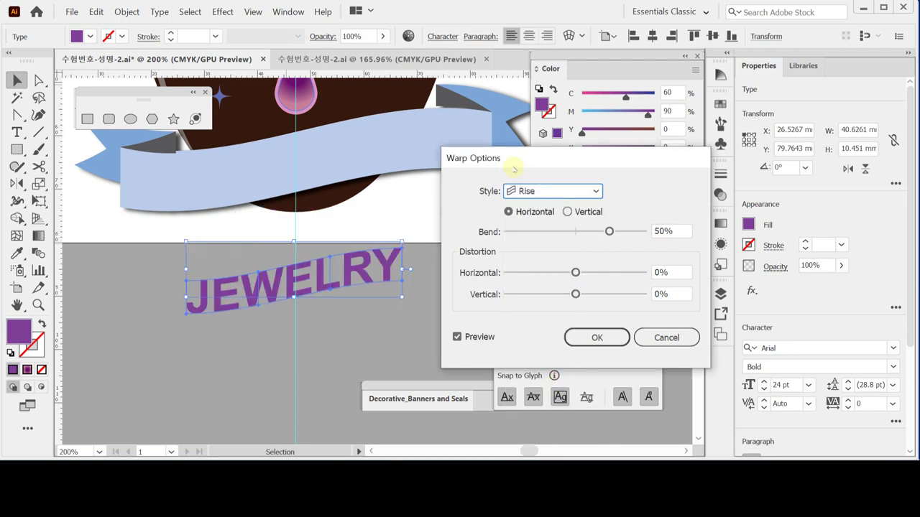
drag(508, 160, 504, 178)
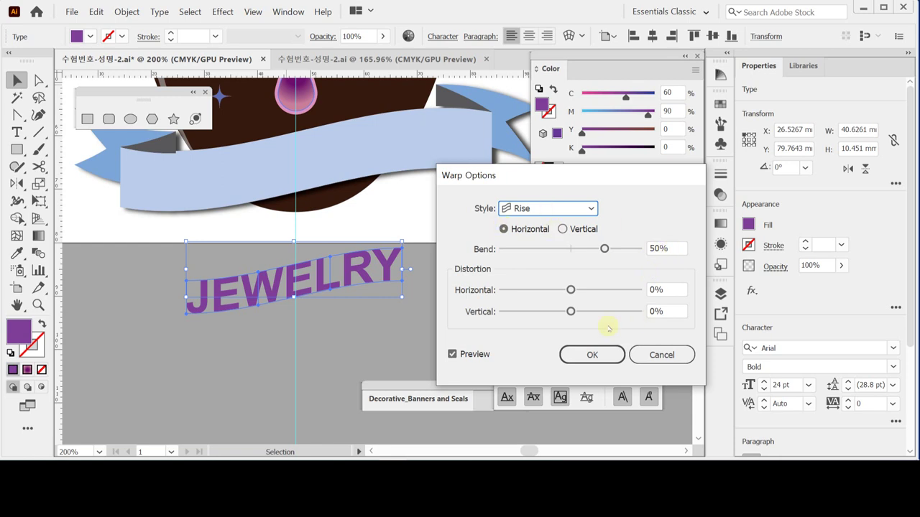
click(606, 354)
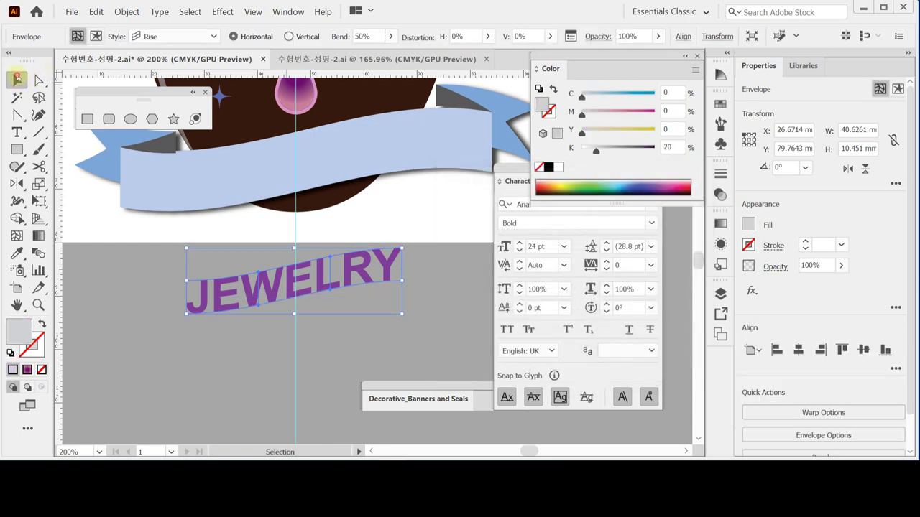
Step: Place the warped JEWELRY text on the banner and nudge it slightly right and up to fit between the ribbon's edges
drag(295, 290, 296, 172)
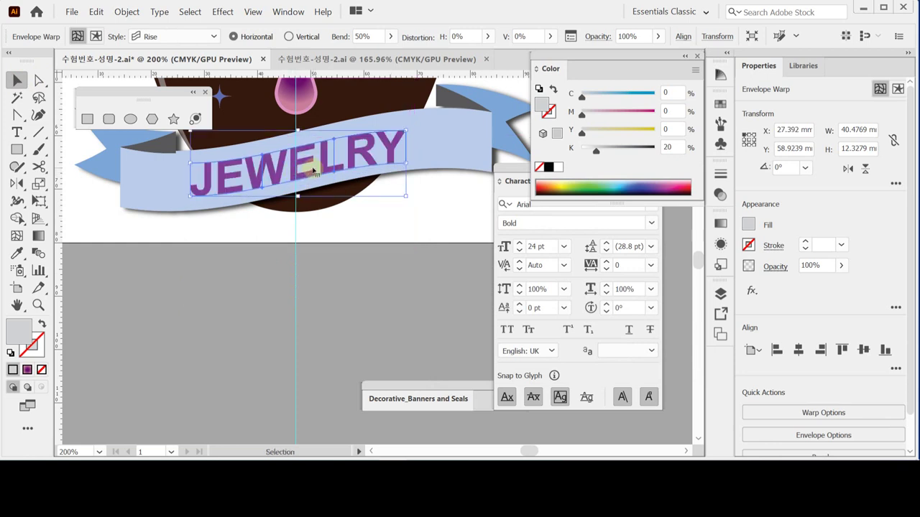
key(Right)
key(Up)
key(Up)
key(Up)
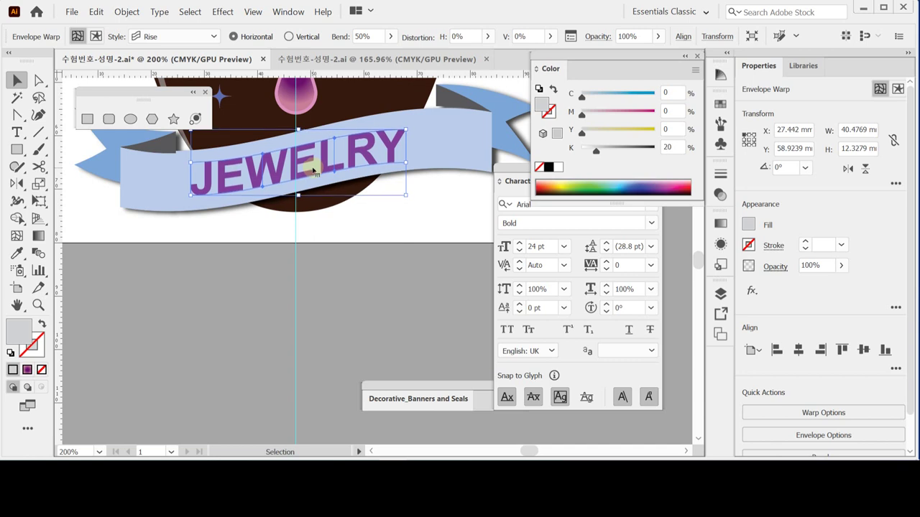
key(Right)
key(Right)
key(Right)
key(Right)
key(Right)
key(Right)
key(Right)
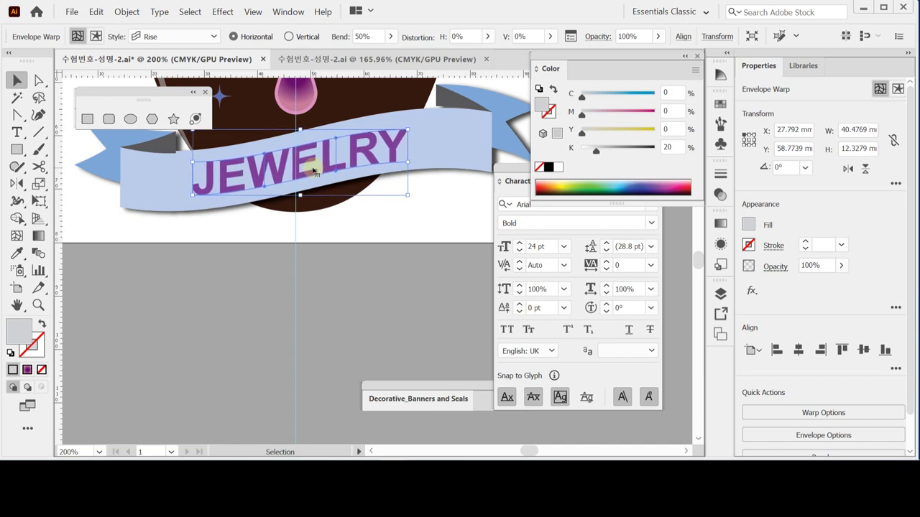
key(Up)
key(Up)
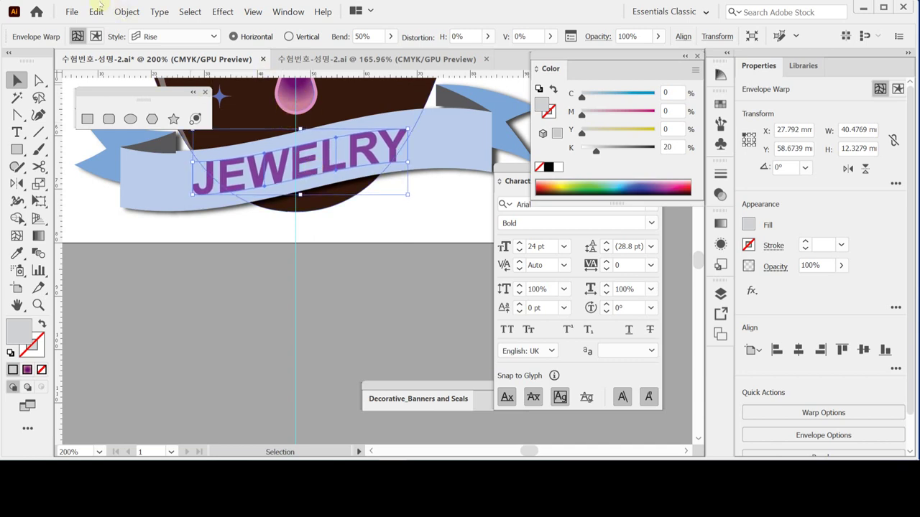
Step: Expand the JEWELRY text's envelope distortion into editable paths and hide the character formatting options
click(126, 12)
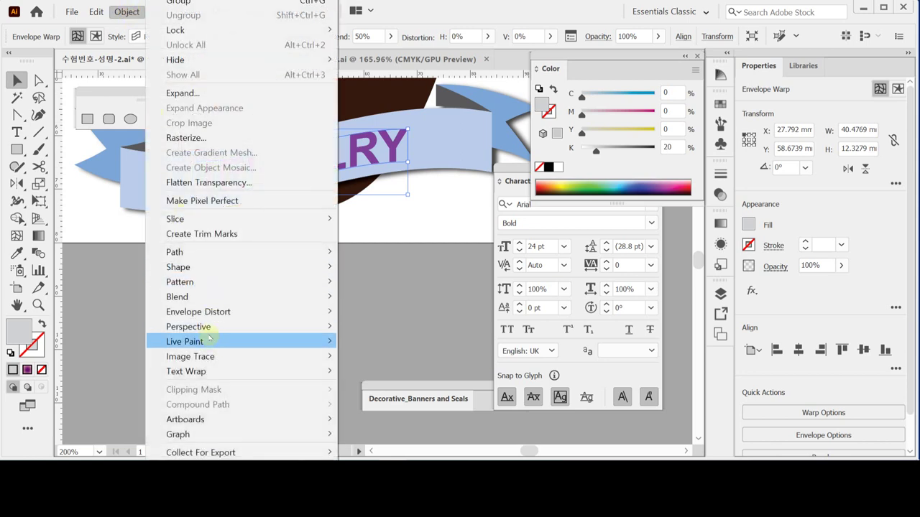
mouse_move(216, 310)
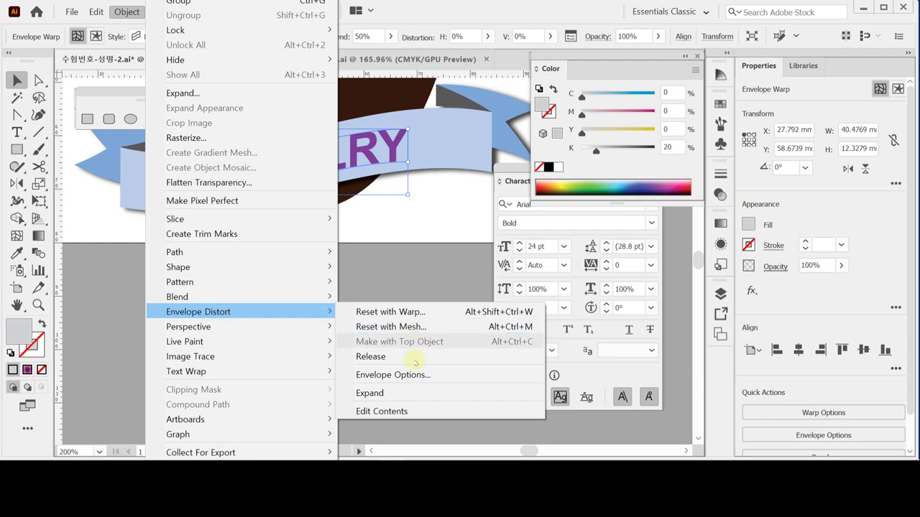
click(393, 394)
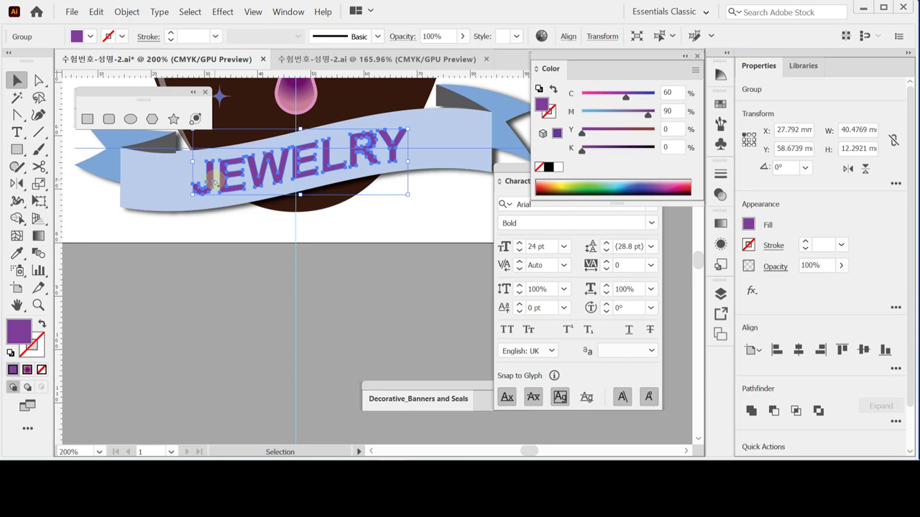
key(ctrl+t)
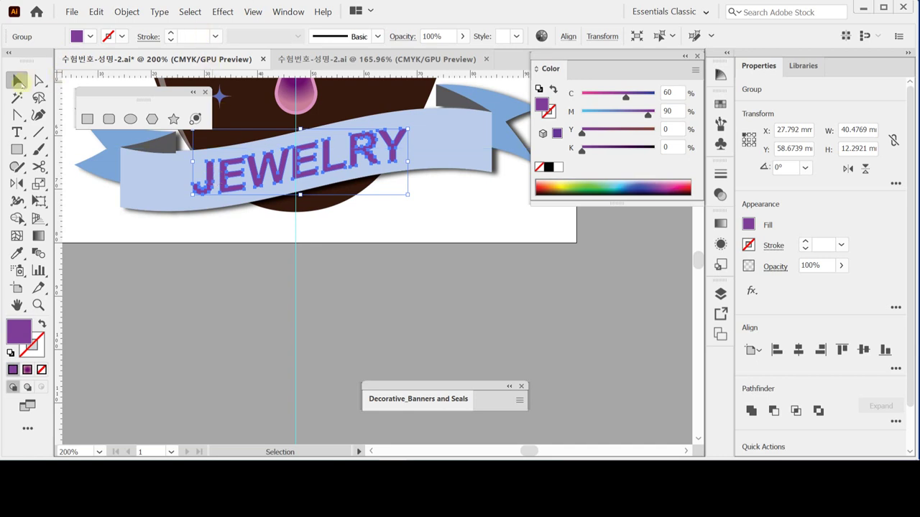
Step: Isolate the JEWELRY letter group and set up the Pen tool with no fill and a white stroke
double_click(222, 176)
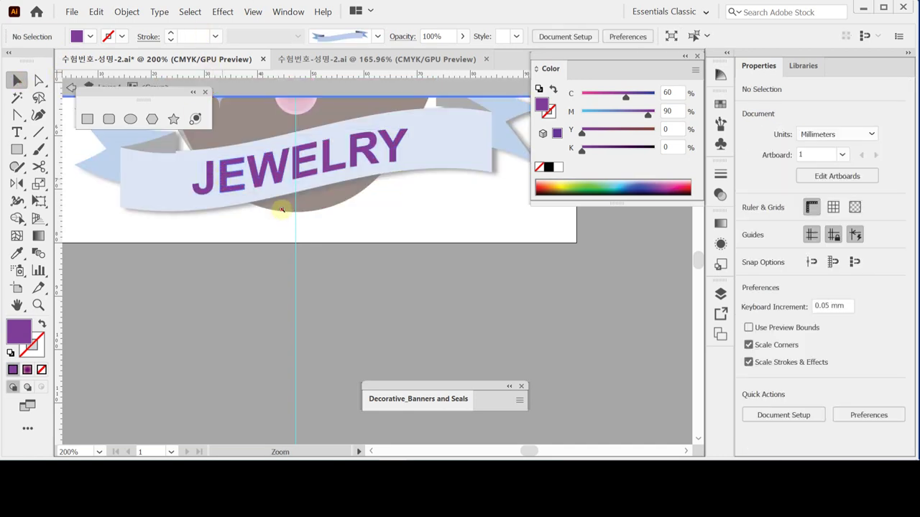
click(281, 207)
drag(345, 205, 316, 257)
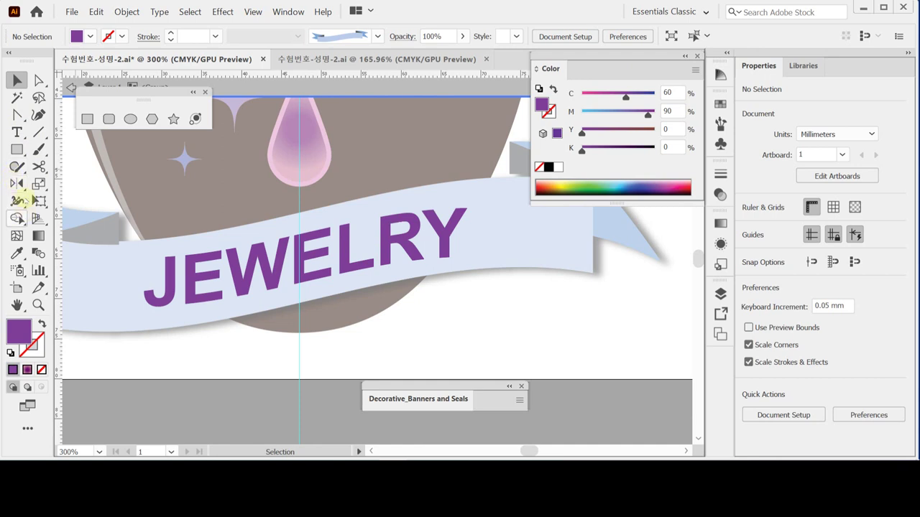
click(17, 115)
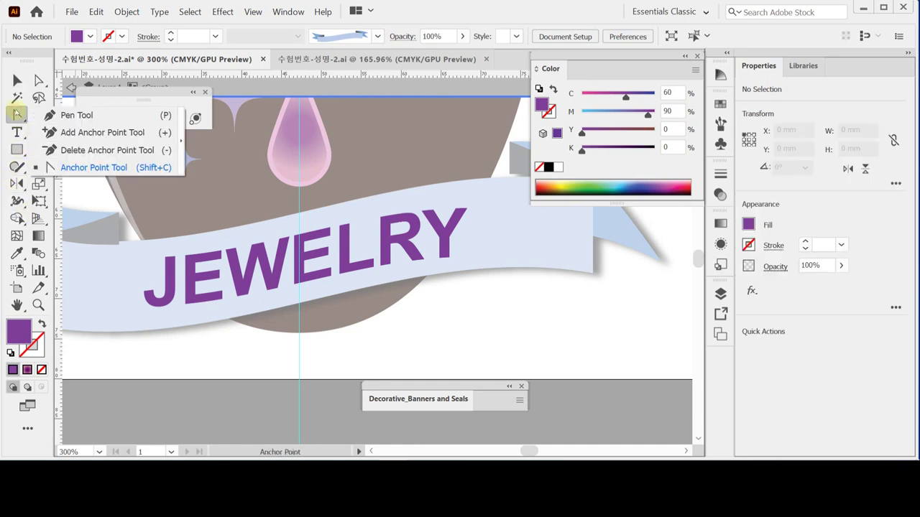
click(54, 118)
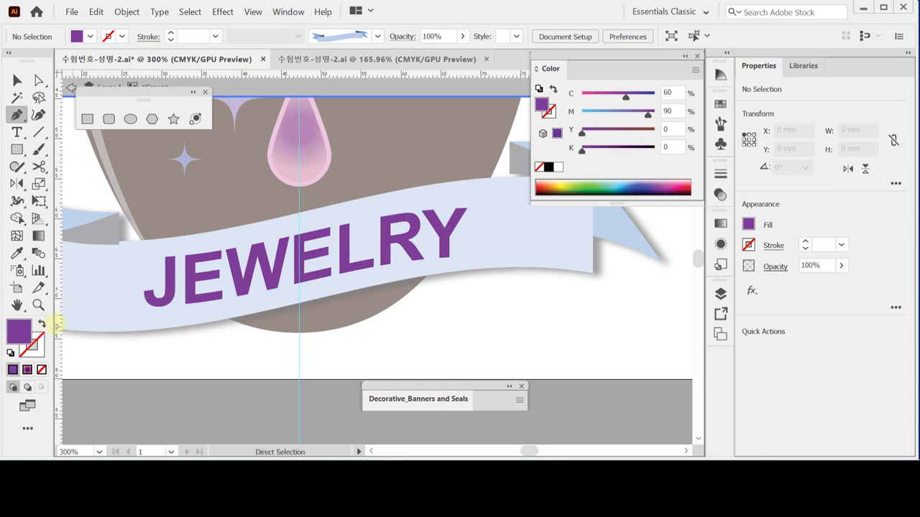
key(Caps_Lock)
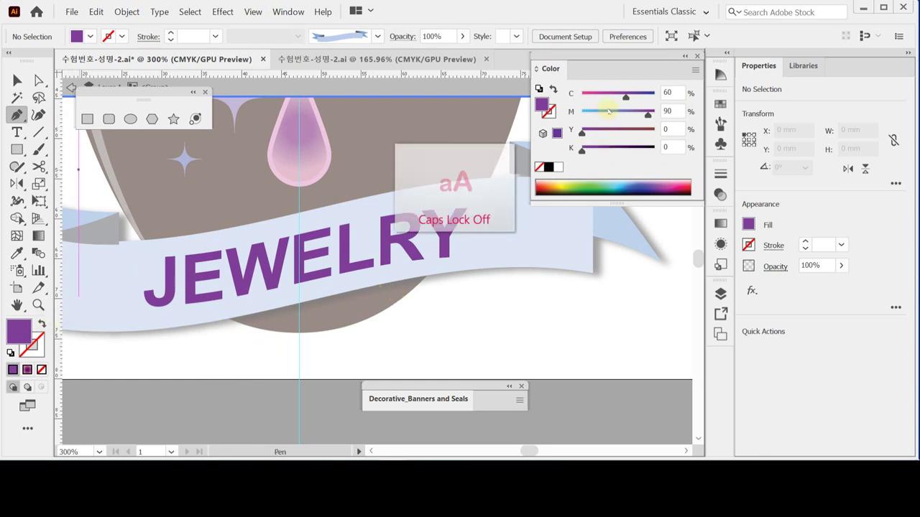
click(552, 88)
click(549, 111)
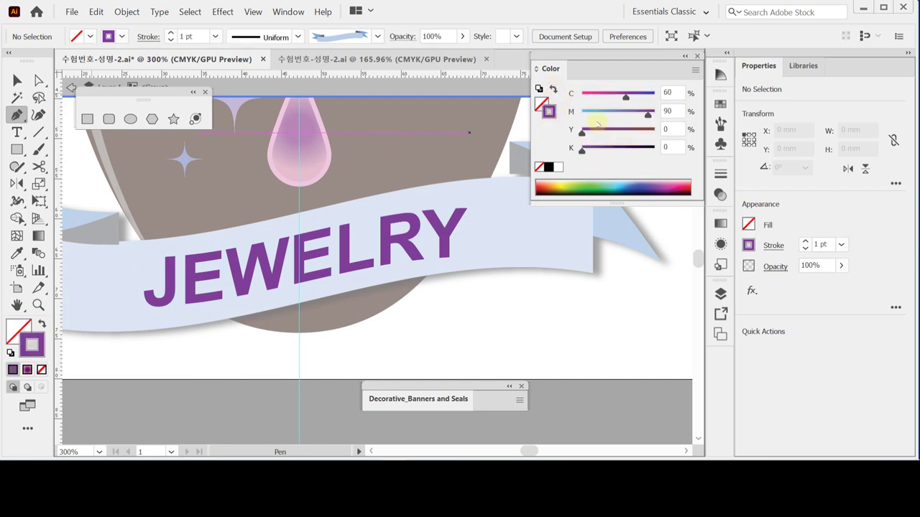
click(556, 171)
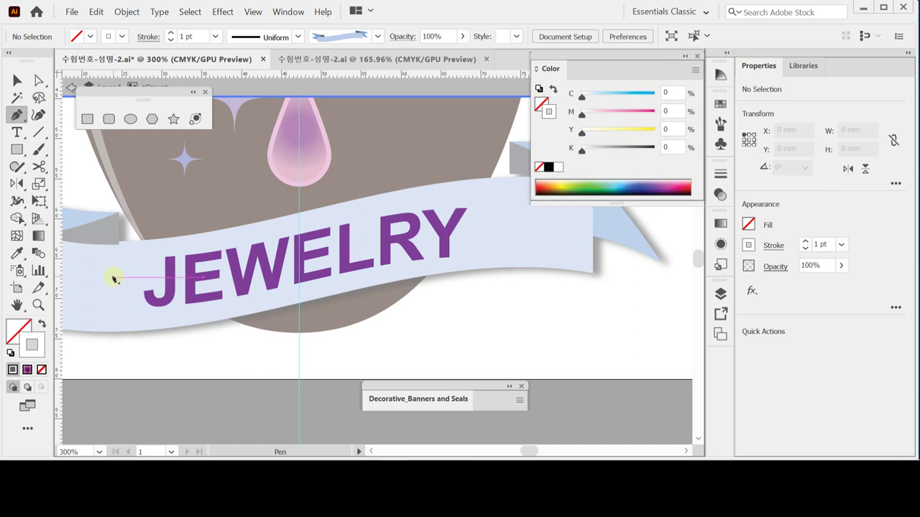
Step: Draw an open wavy path about 48 mm wide and 9 mm high across the letters, from before the J to past the Y
click(113, 277)
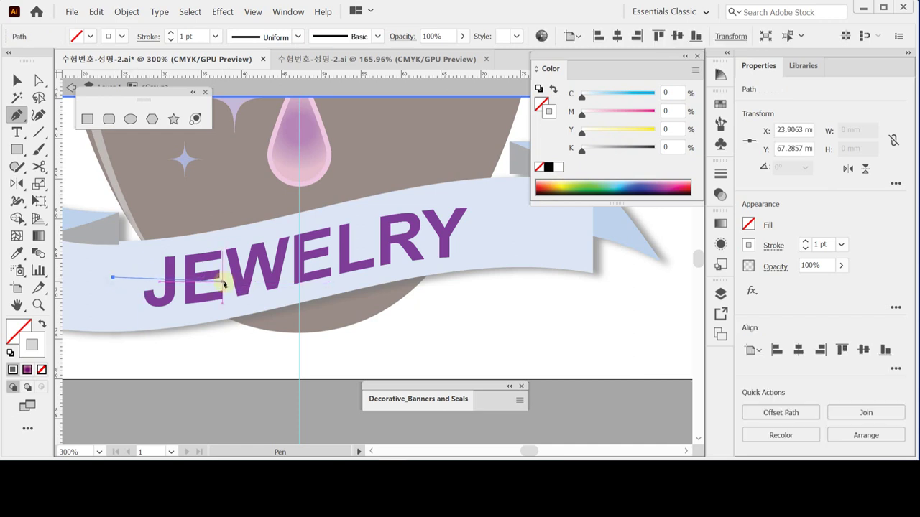
drag(222, 282, 268, 275)
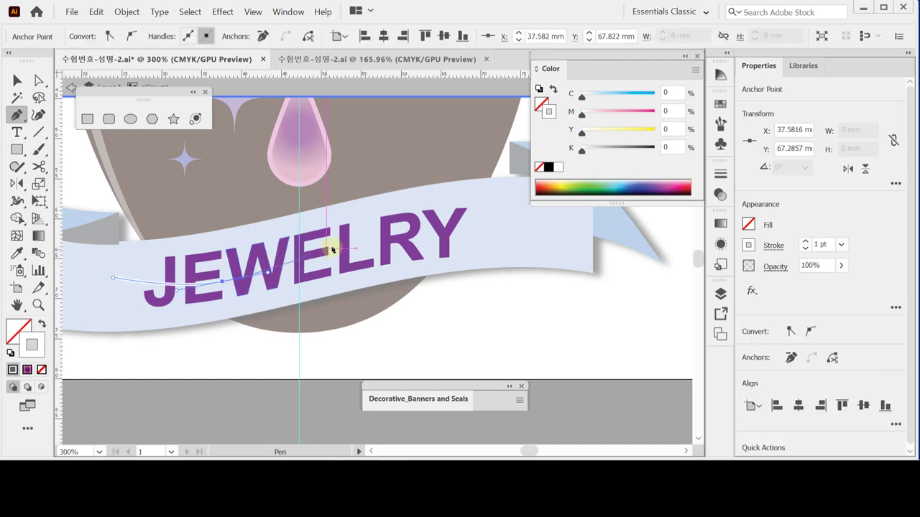
drag(339, 245, 358, 239)
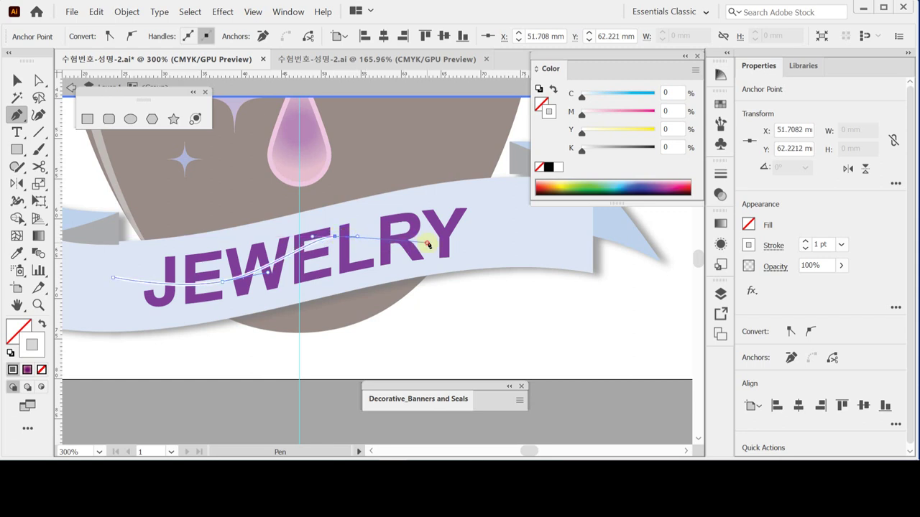
drag(449, 238, 504, 202)
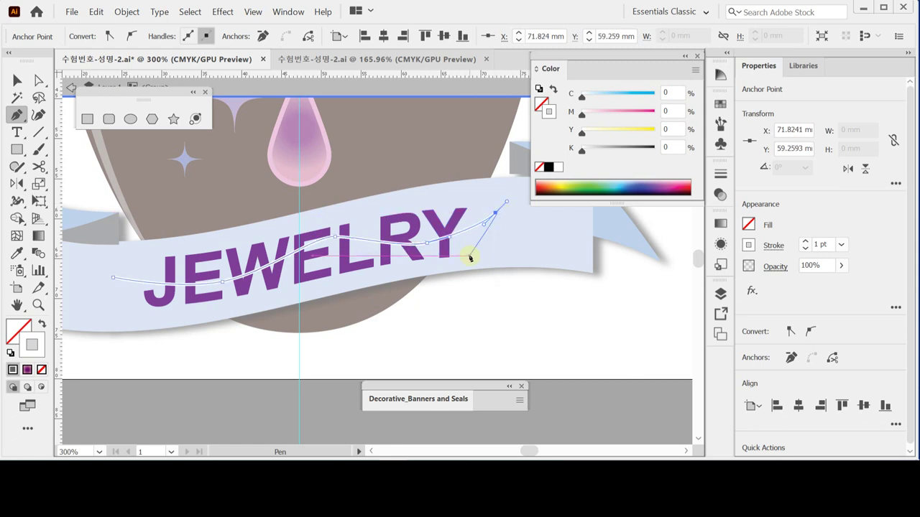
key(ctrl)
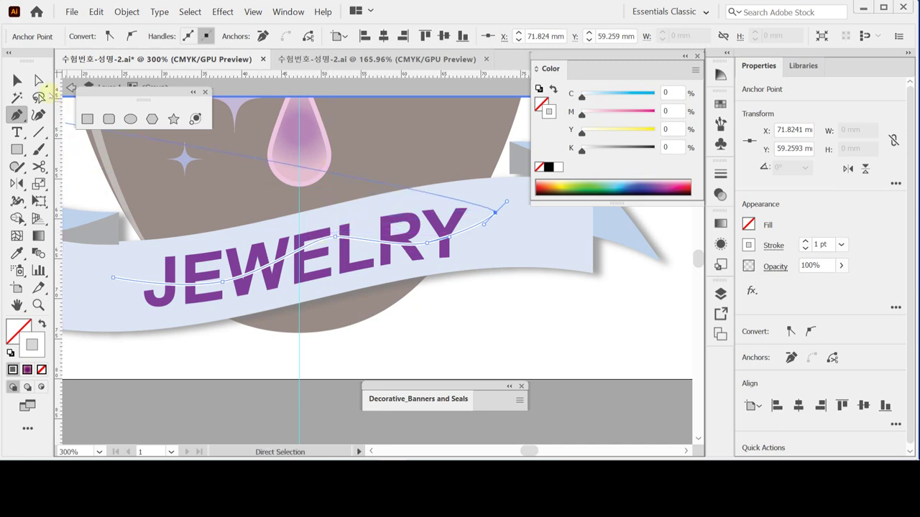
ctrl+click(345, 353)
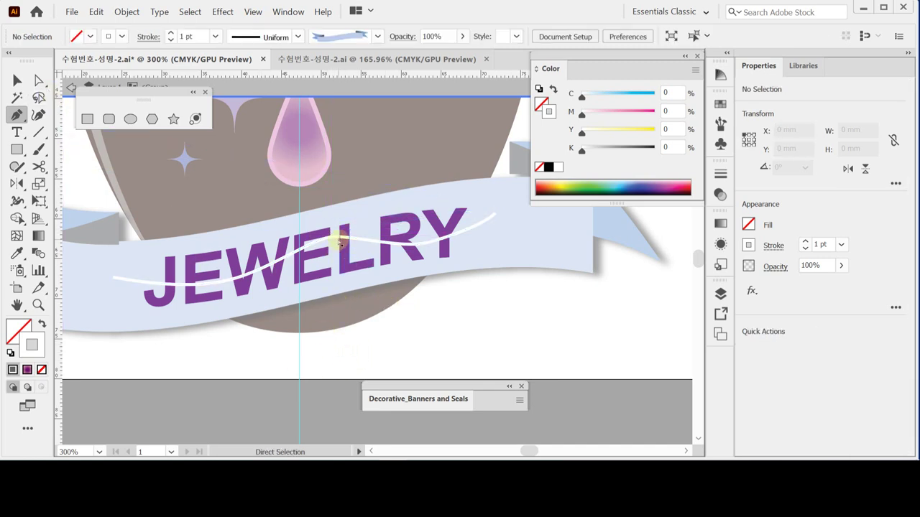
Step: Move the wavy path's middle anchor slightly down and its starting endpoint slightly up and outward from the J
ctrl+click(336, 238)
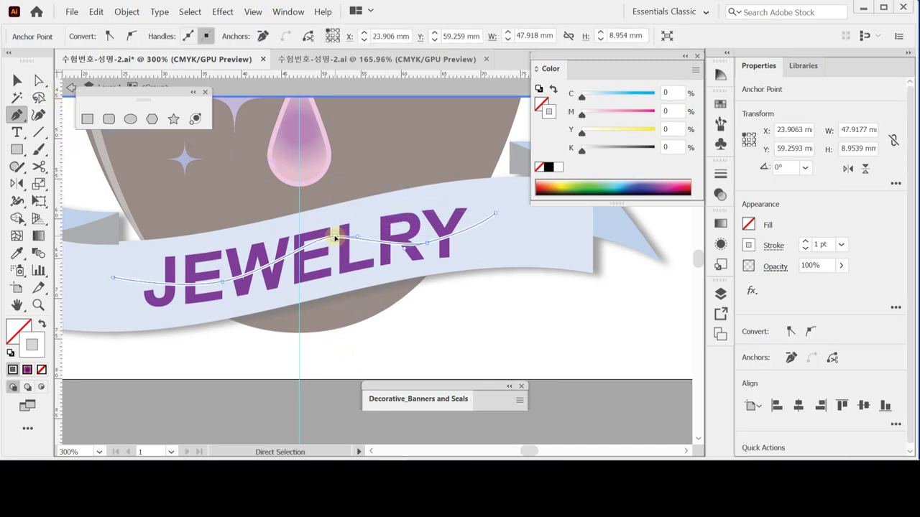
drag(335, 239, 335, 242)
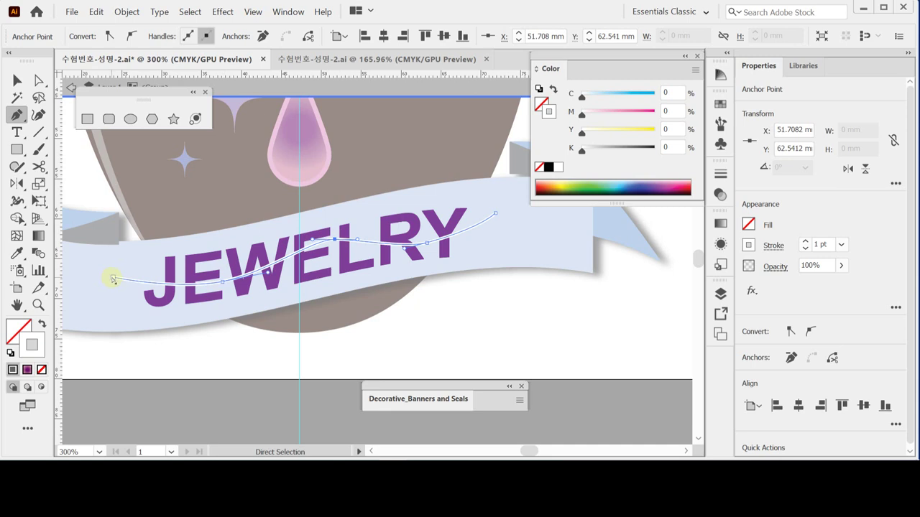
drag(112, 280, 110, 275)
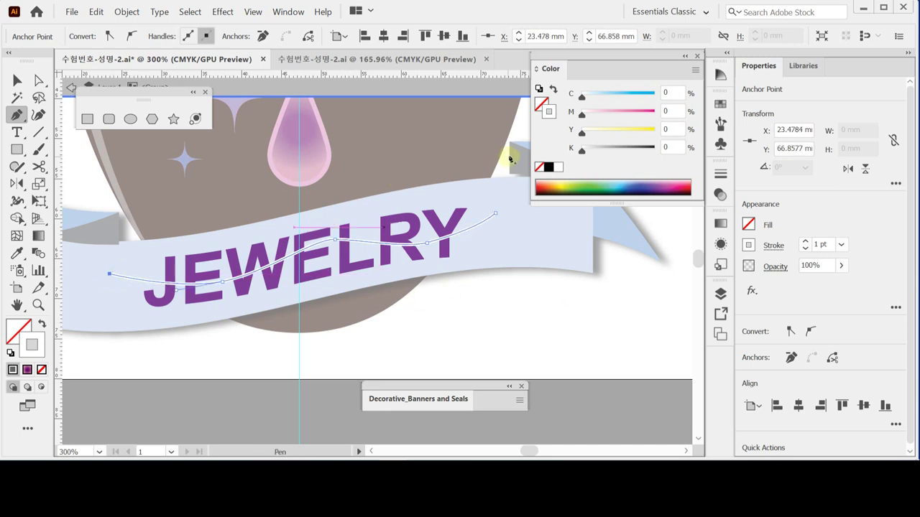
Step: Change the wavy path's stroke to black and convert it to a filled shape with Outline Stroke
click(548, 167)
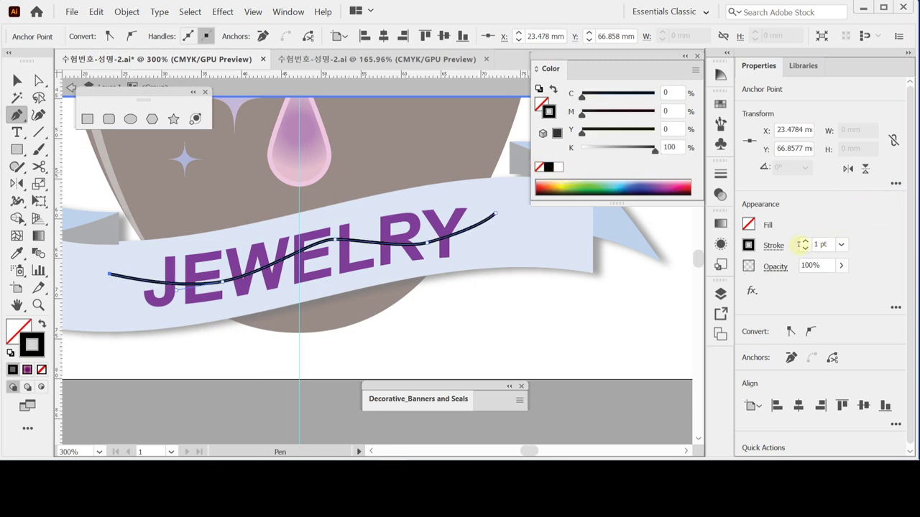
click(126, 12)
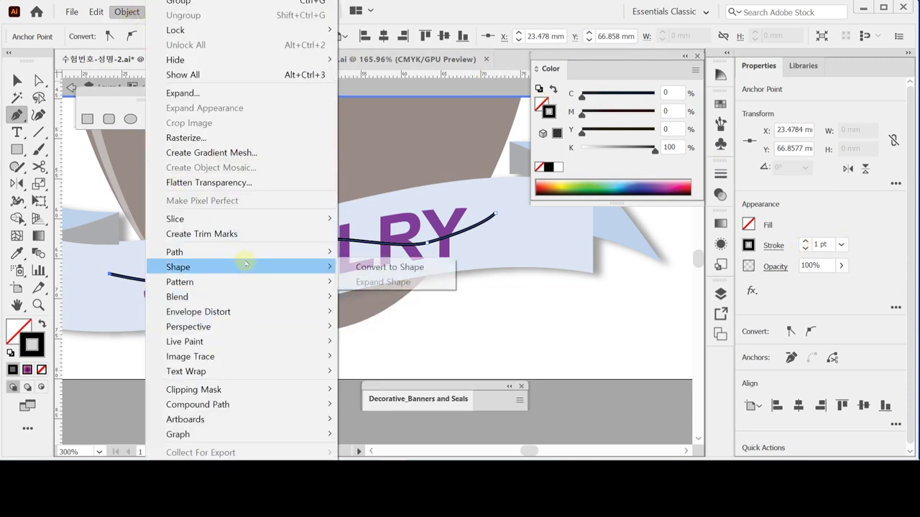
mouse_move(250, 254)
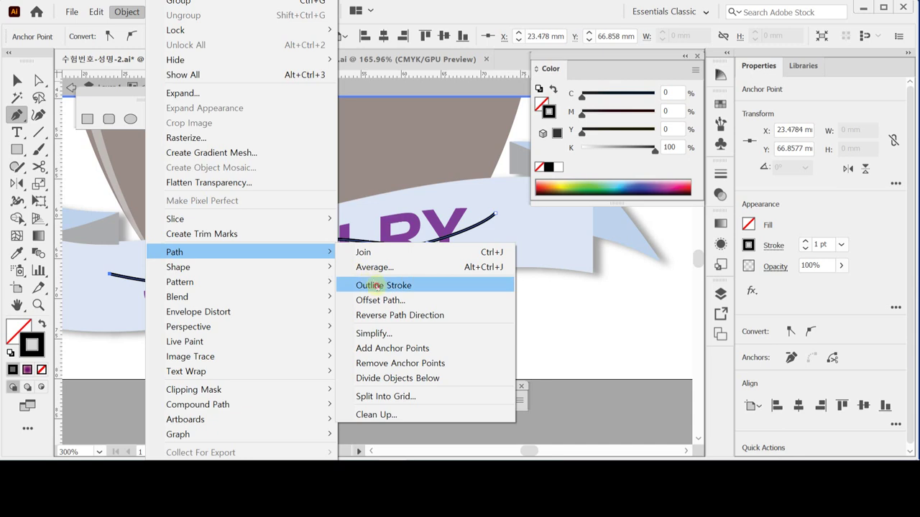
click(378, 286)
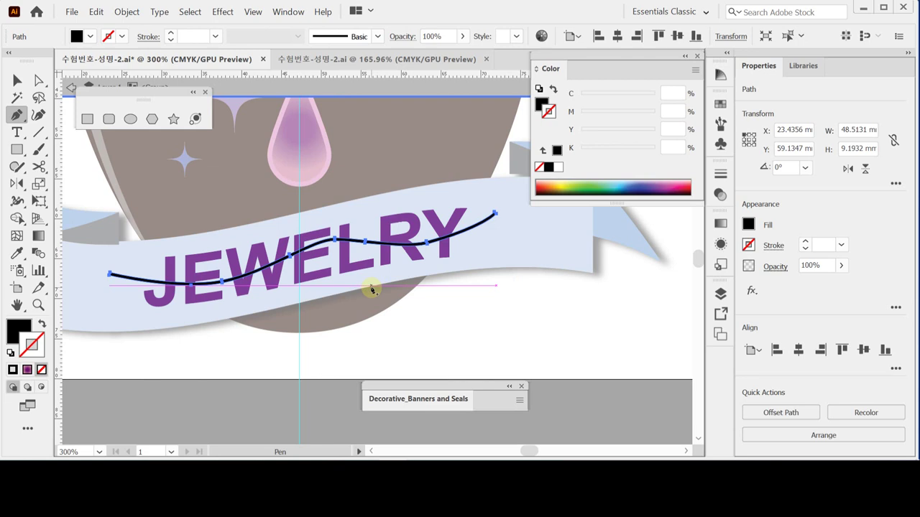
Step: Cut the JEWELRY letters along the outlined wavy shape using the Trim pathfinder
ctrl+shift+click(372, 288)
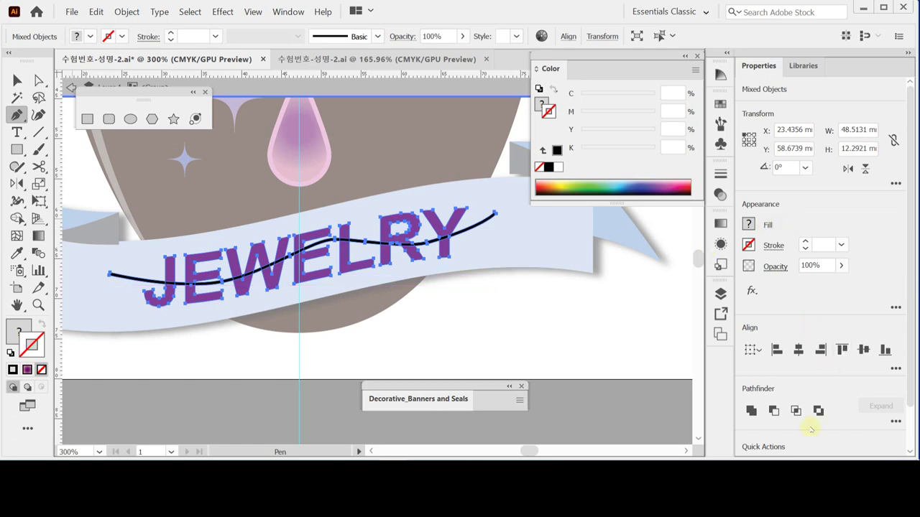
click(895, 421)
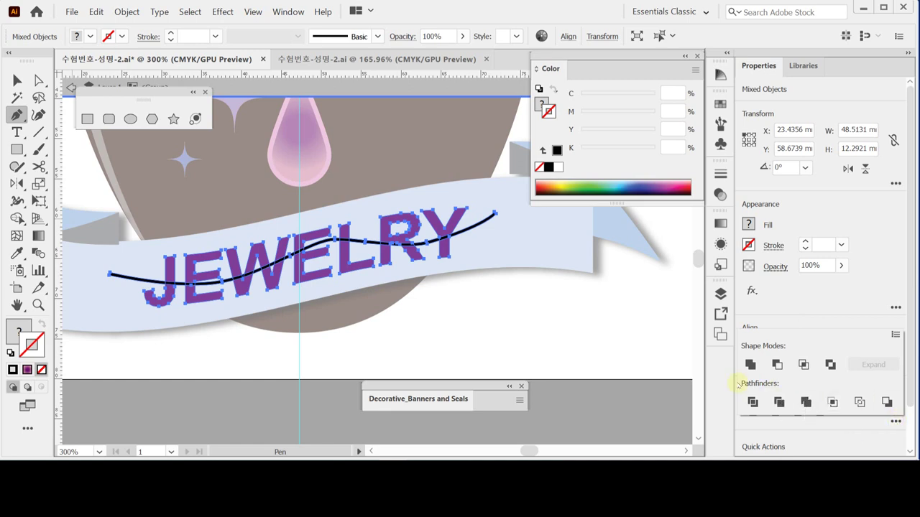
click(779, 402)
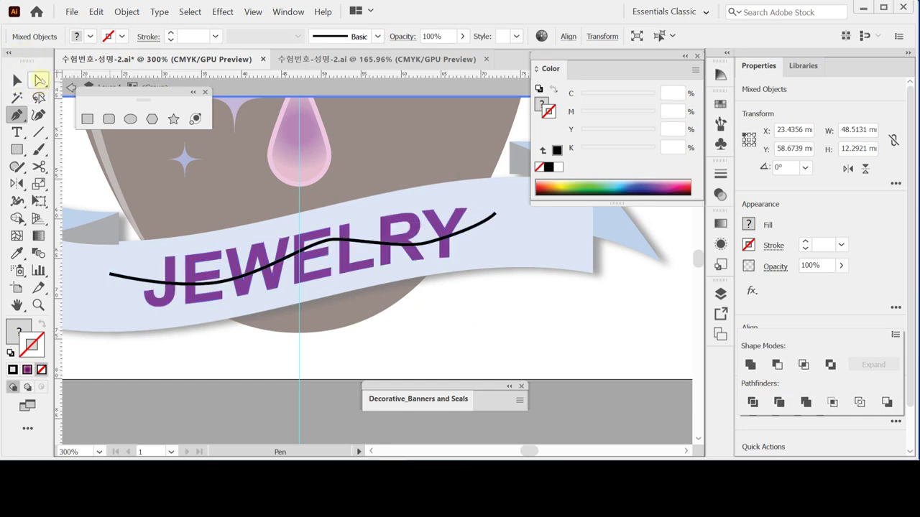
Step: Delete the black wavy strip so a thin gap separates the upper and lower parts of the letters
key(ctrl+shift+a)
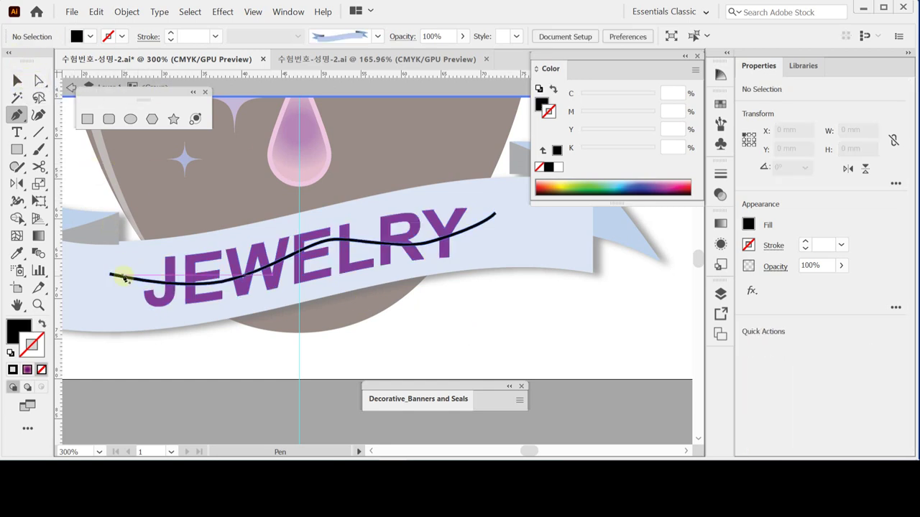
click(120, 273)
key(ctrl+shift+a)
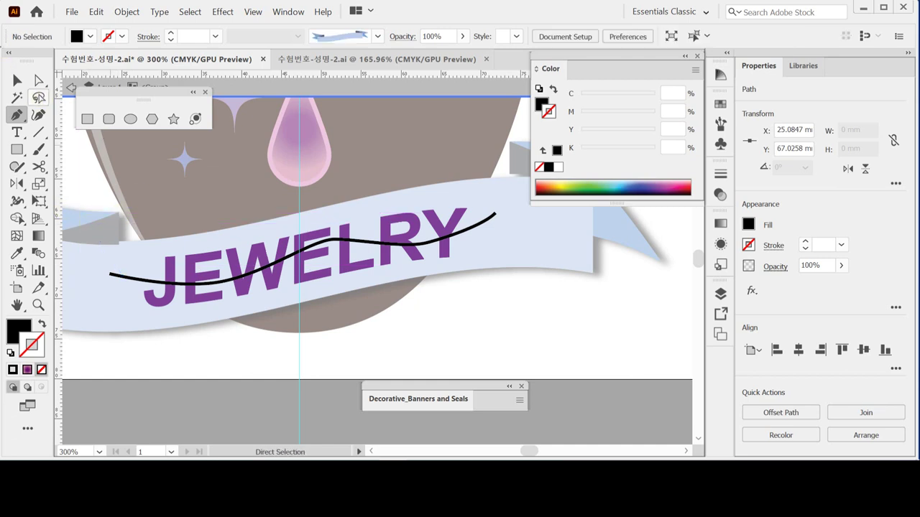
click(17, 80)
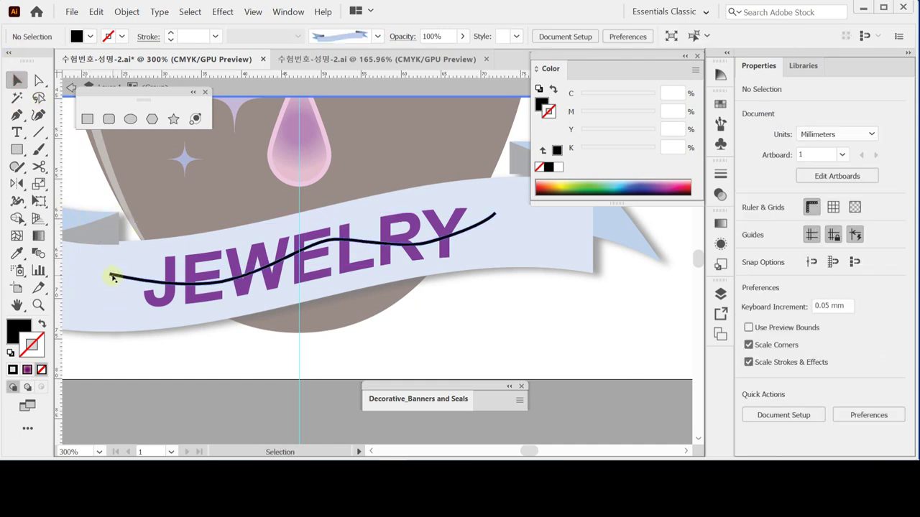
click(113, 278)
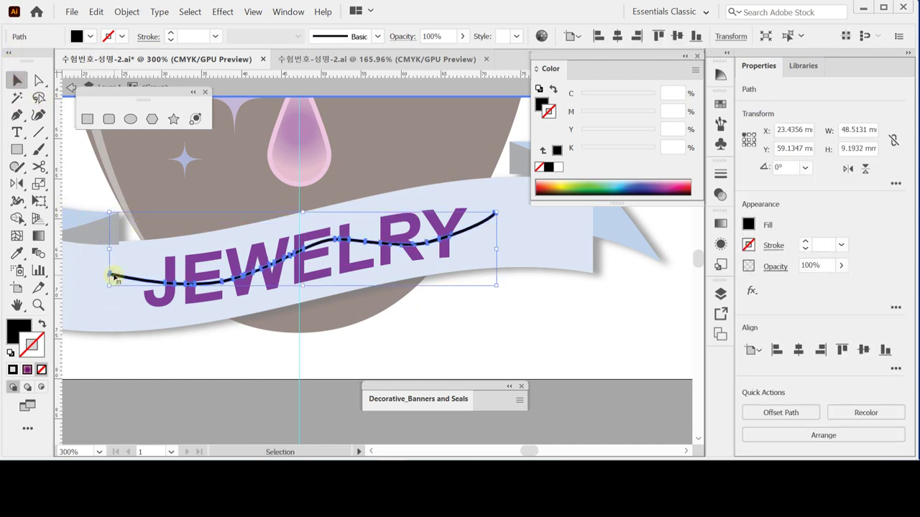
key(ctrl+shift+a)
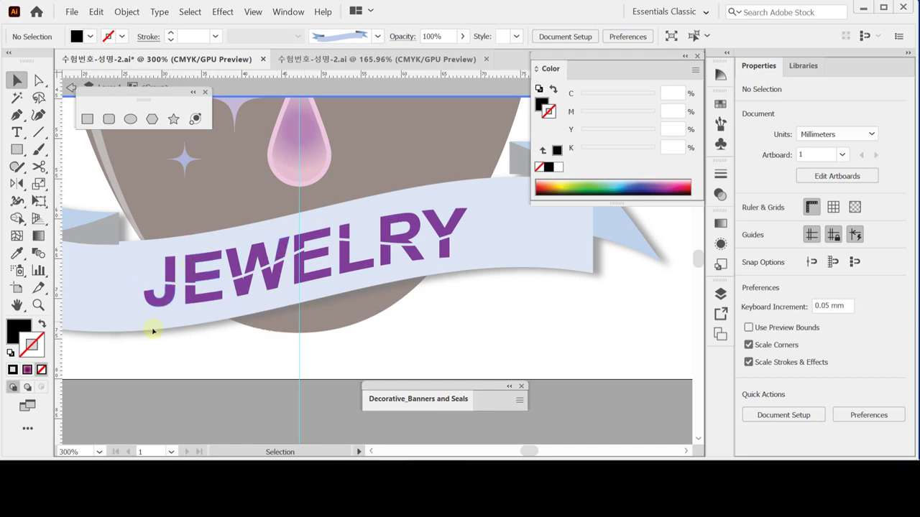
Step: Fill all the letter pieces below the wavy gap with C 10, M 80, Y 100, leave isolation mode and save the document
drag(130, 343, 270, 286)
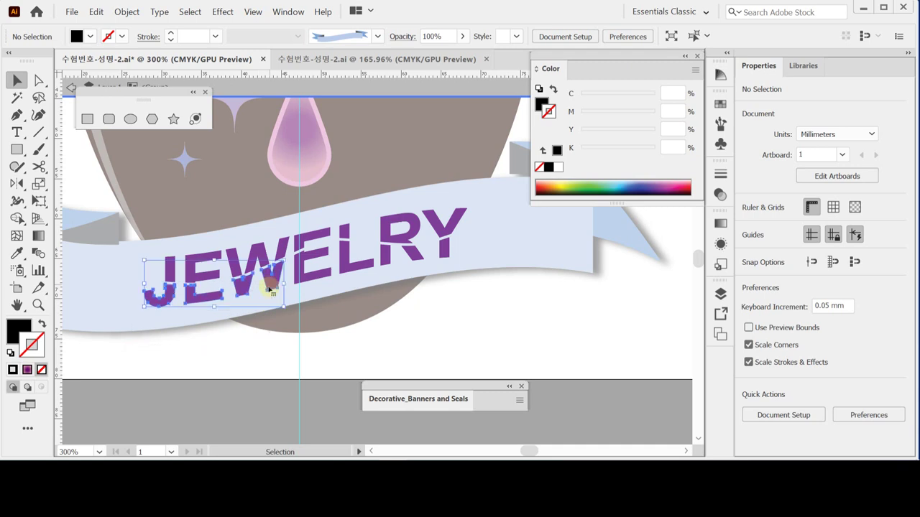
shift+click(345, 267)
shift+click(359, 259)
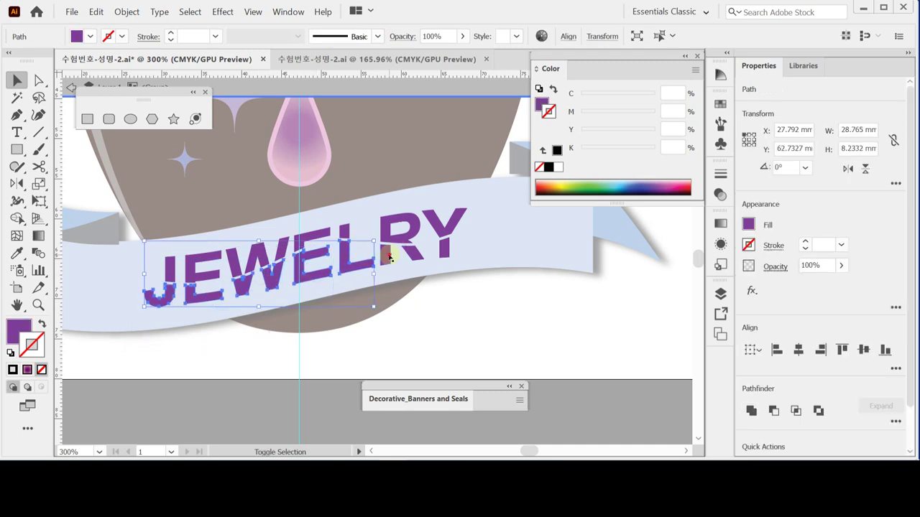
shift+click(398, 251)
shift+click(440, 248)
shift+click(442, 253)
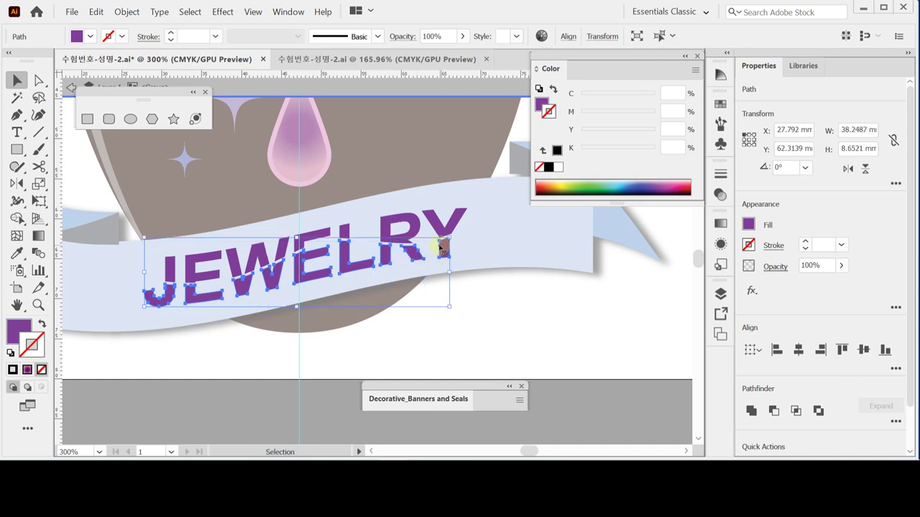
click(540, 104)
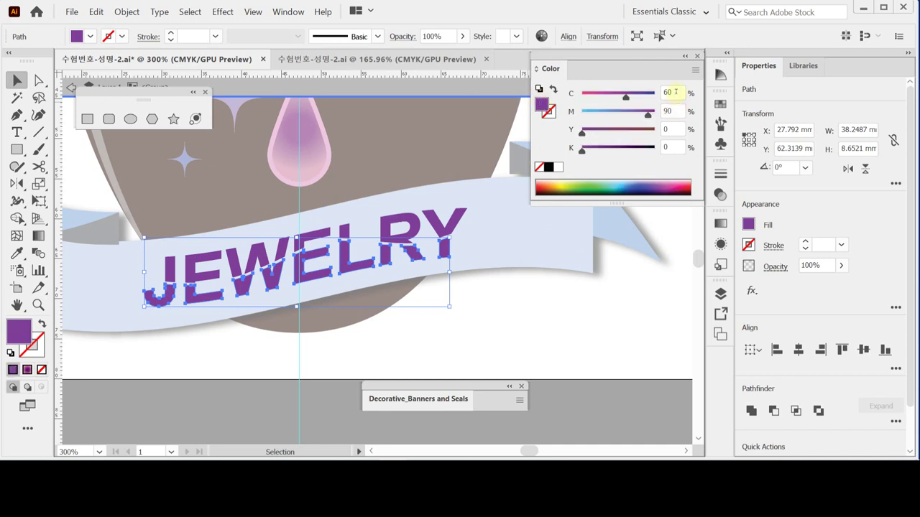
click(675, 92)
text(10)
key(Tab)
text(80)
key(Tab)
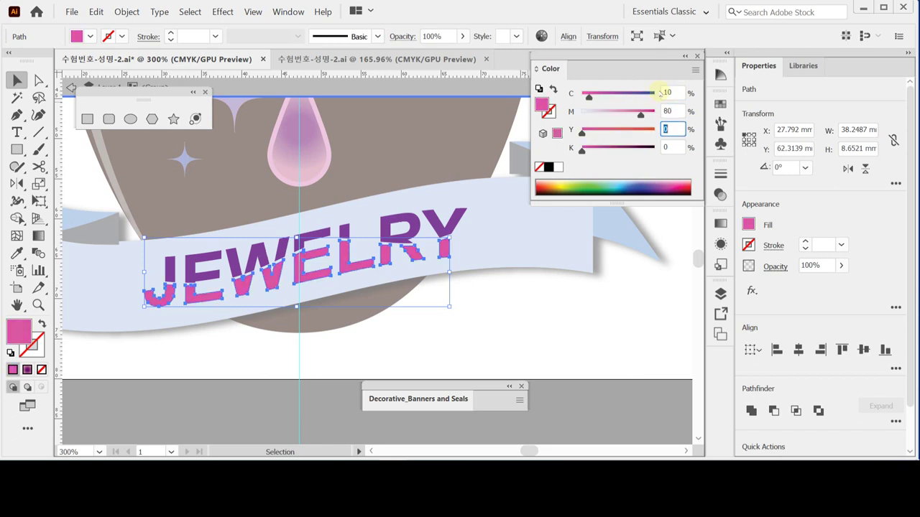
text(100)
key(Return)
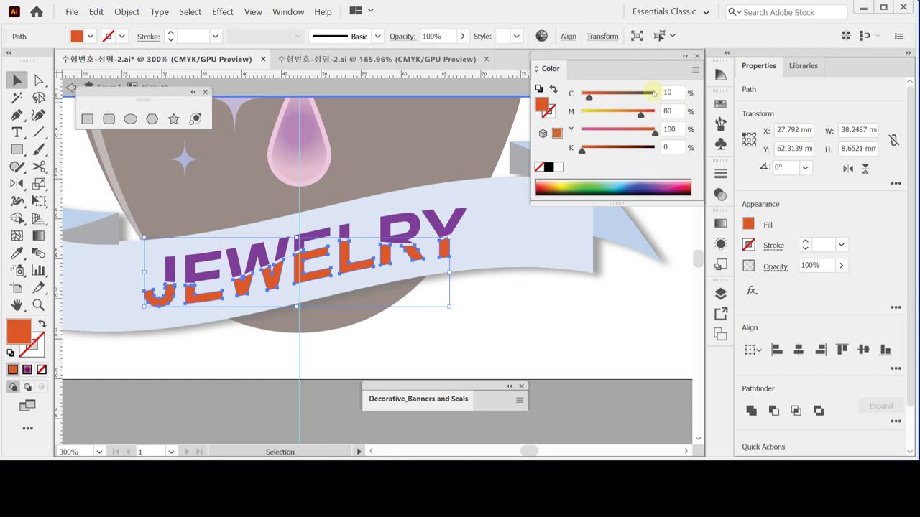
key(ctrl+s)
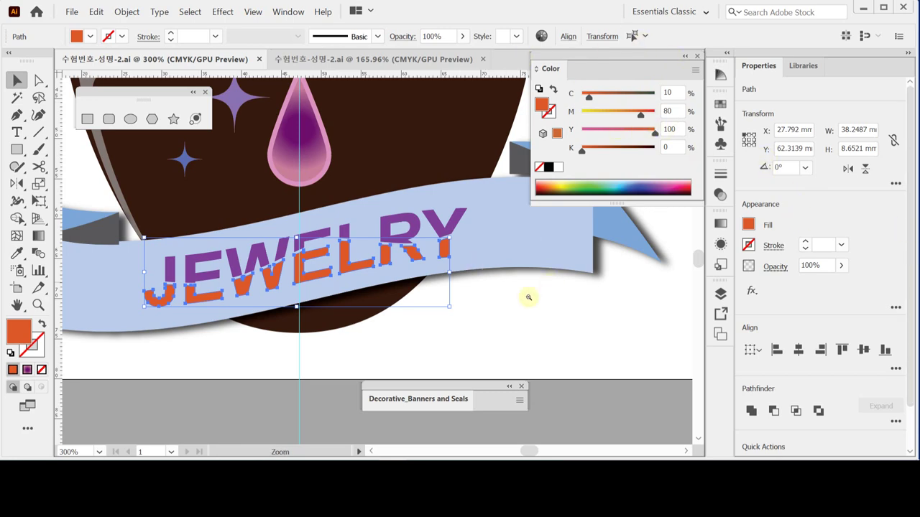
Step: Deselect the letter pieces and make the locked lower reference layer visible
key(ctrl+minus)
key(ctrl+minus)
scroll(333, 160, up, 3)
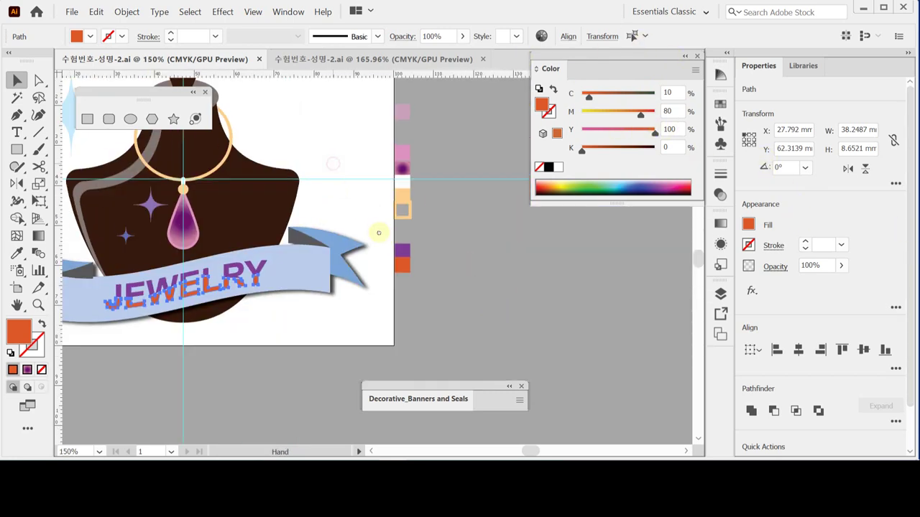
scroll(381, 222, up, 3)
scroll(381, 222, left, 2)
click(379, 172)
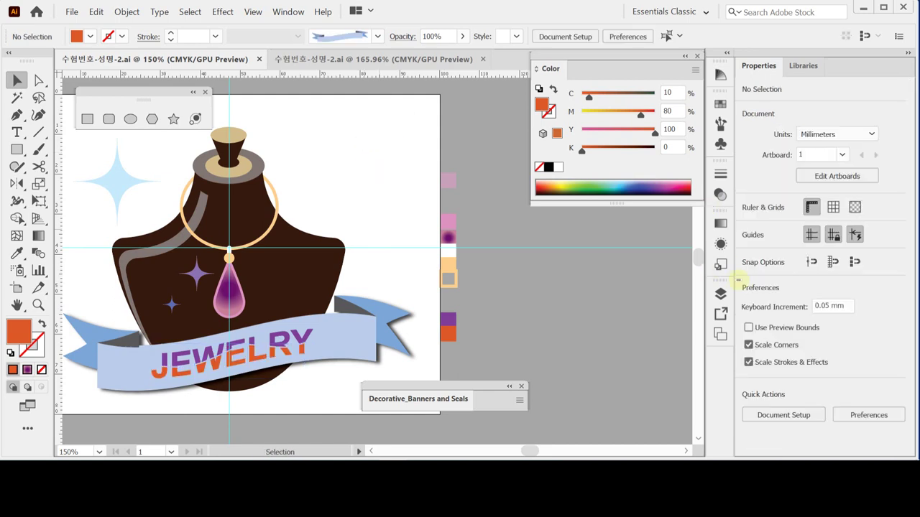
key(F7)
click(543, 324)
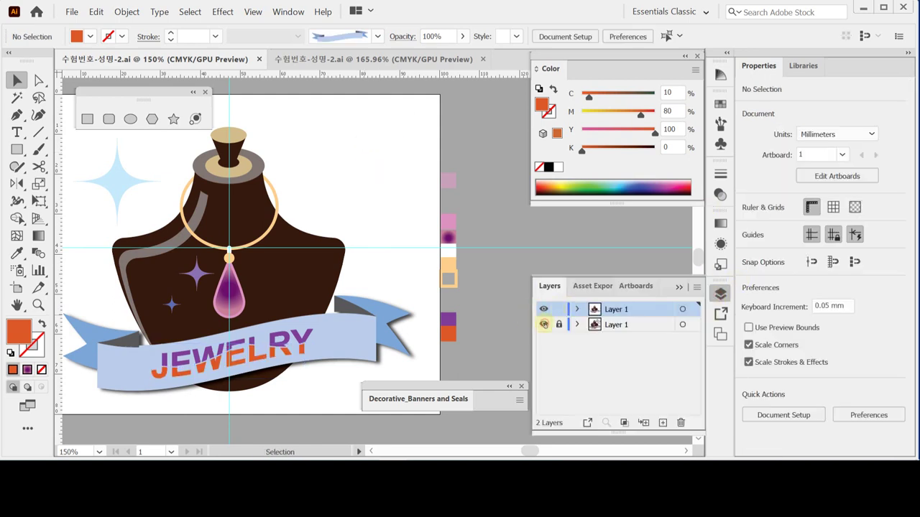
click(384, 170)
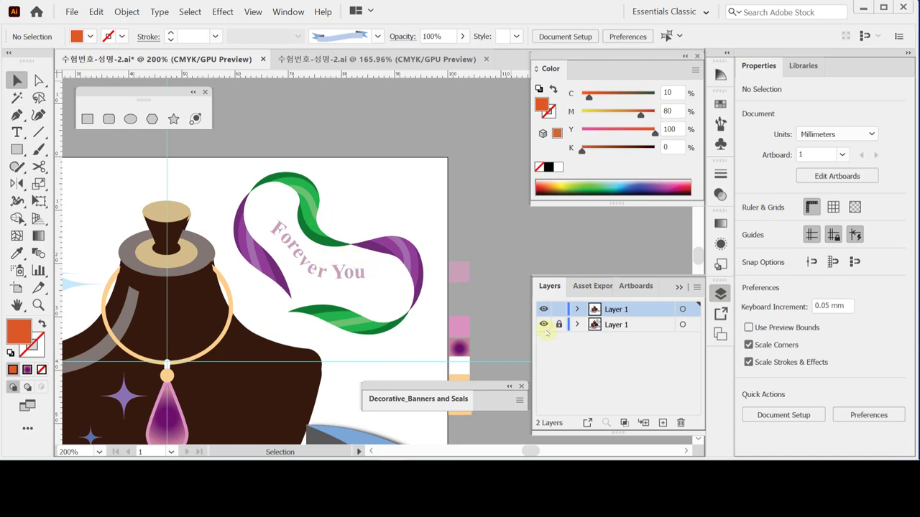
Step: Switch the locked reference layer to outline display to expose the path under its "Forever You" lettering
ctrl+click(543, 324)
click(358, 249)
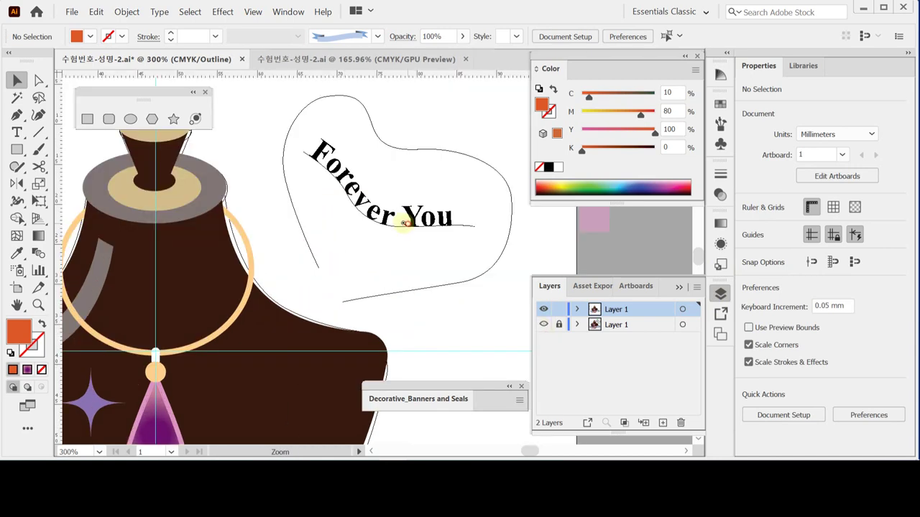
click(391, 195)
drag(351, 178, 376, 162)
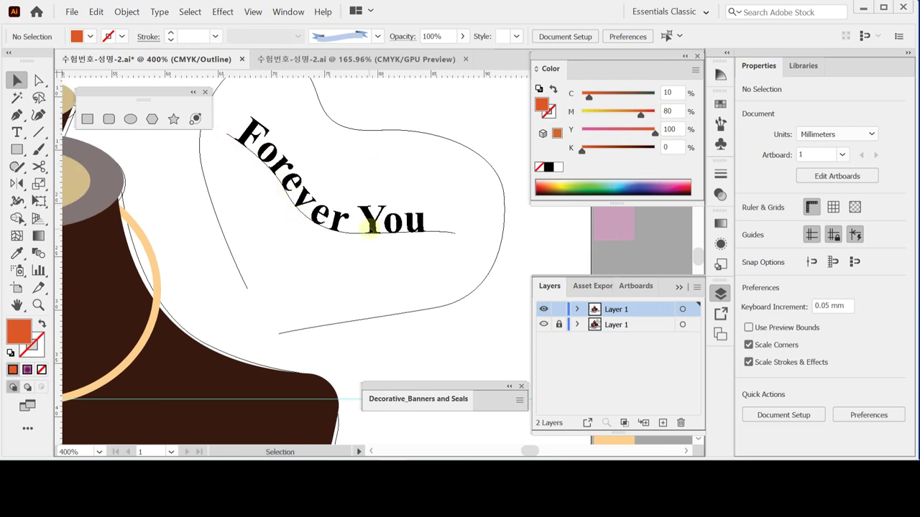
Step: Trace the curved baseline of the "Forever You" lettering as an open path with the Pen tool
click(17, 114)
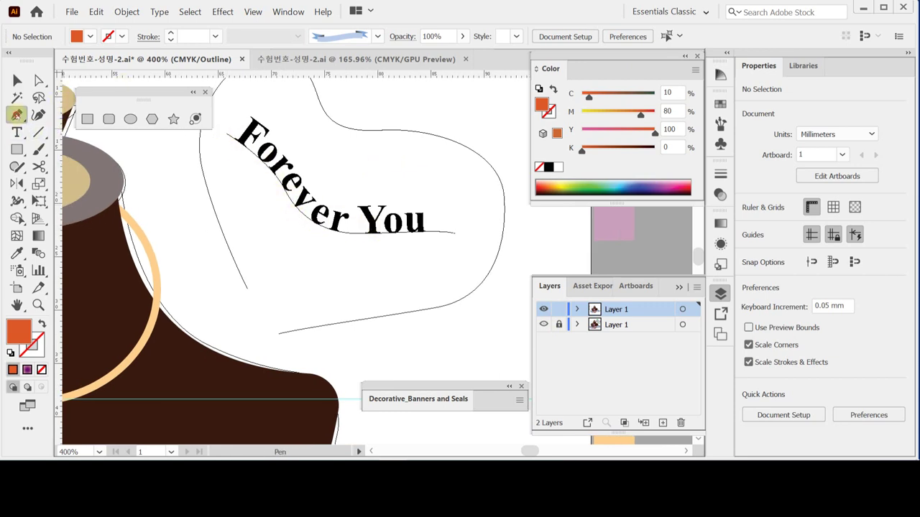
click(224, 133)
click(279, 181)
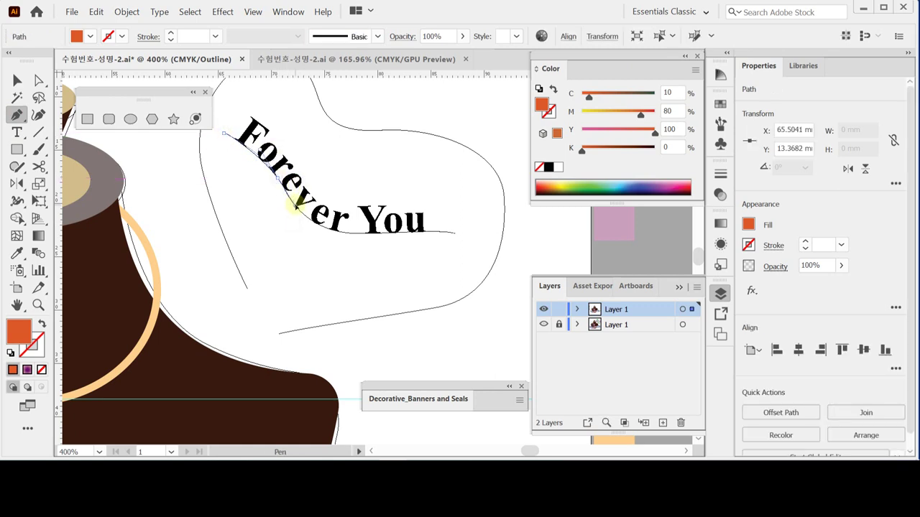
drag(299, 204, 374, 236)
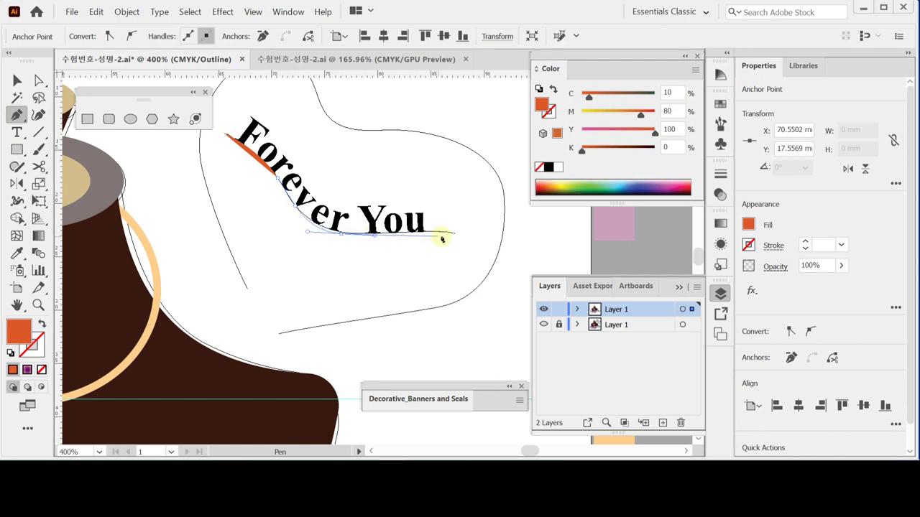
drag(455, 234, 467, 242)
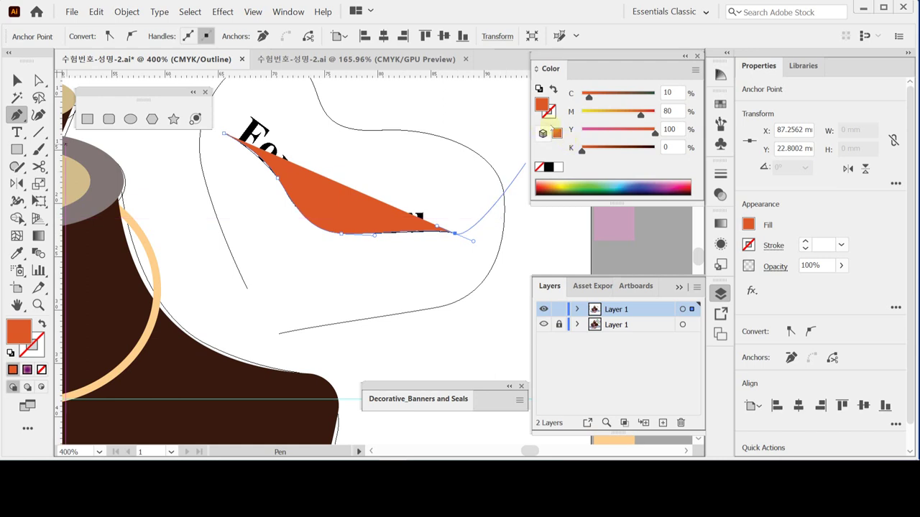
Step: Swap the traced curve's fill and stroke so it has an orange stroke and no fill, and deselect it
click(552, 87)
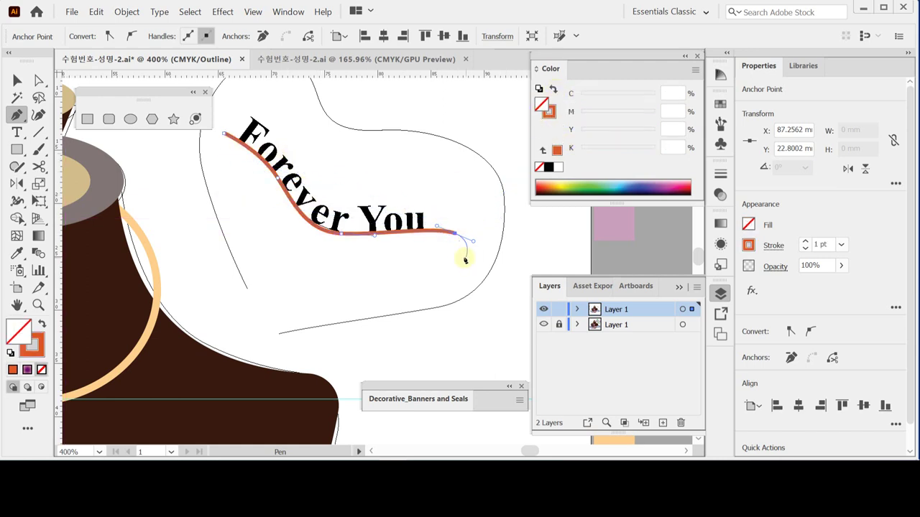
key(ctrl)
ctrl+click(457, 259)
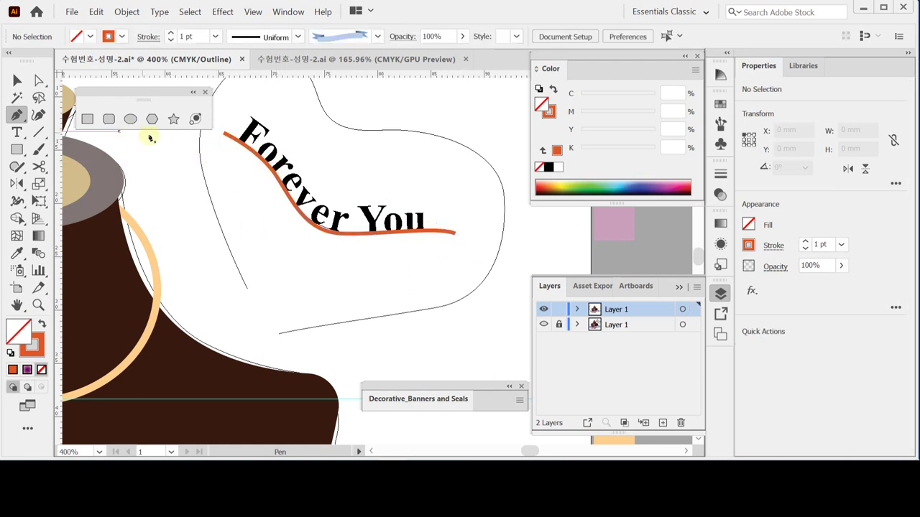
Step: Hide the locked reference layer, leaving the traced curve on the working layer
click(20, 80)
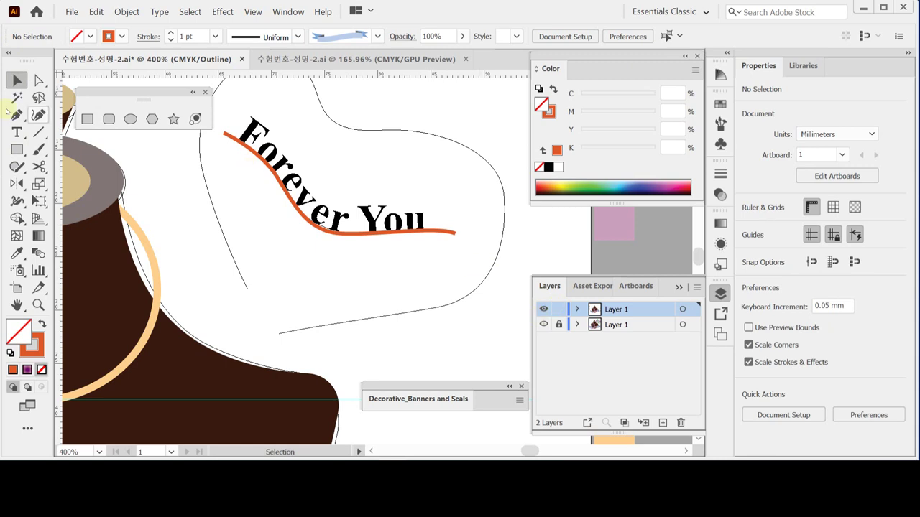
click(17, 131)
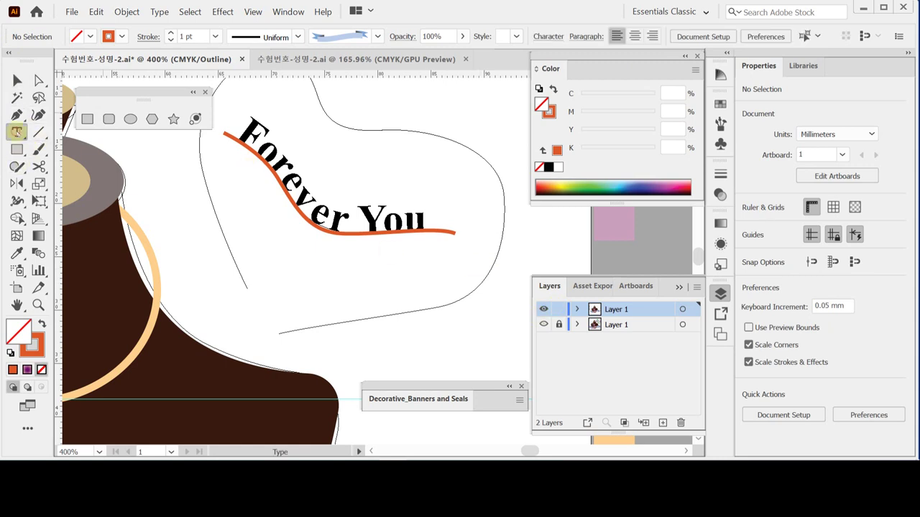
click(543, 325)
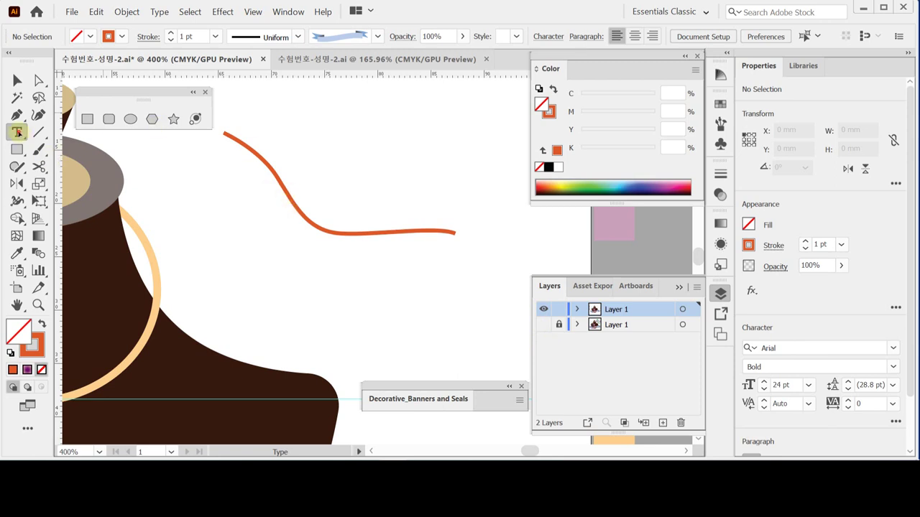
drag(63, 132, 271, 191)
key(ctrl+s)
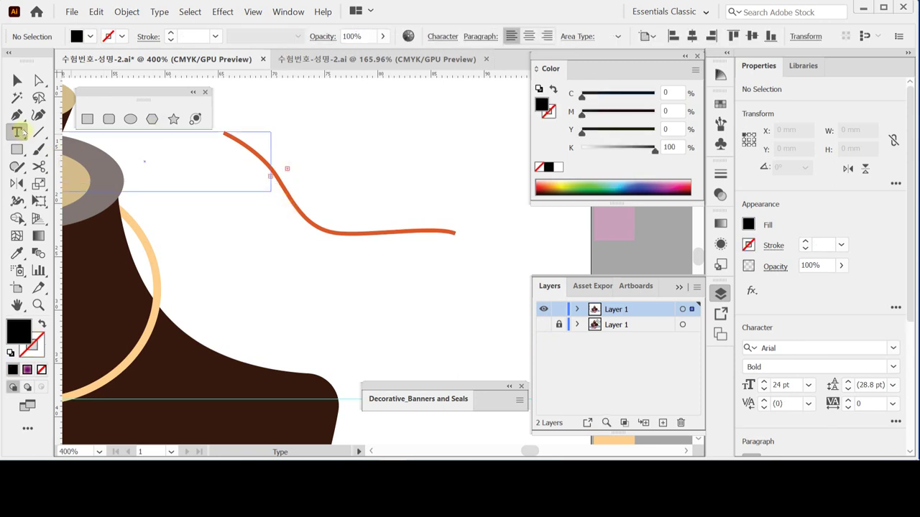
click(20, 132)
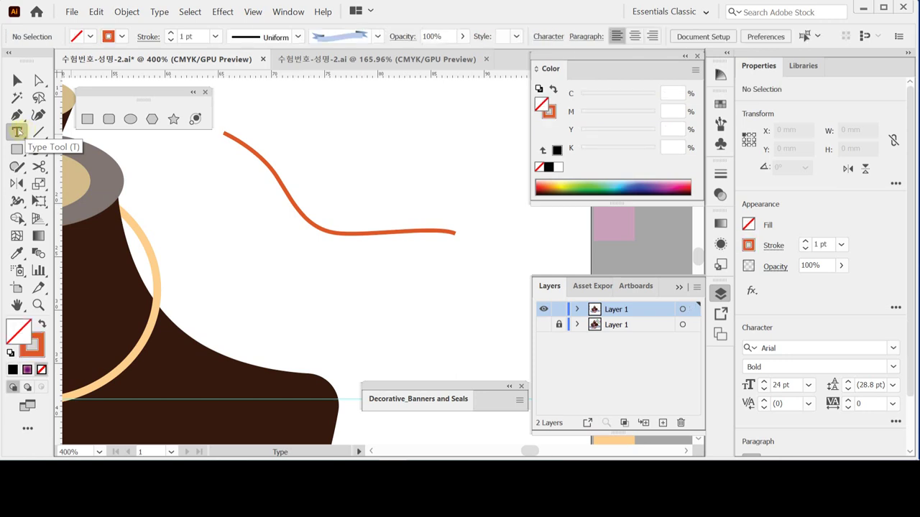
Step: Save the document and start path text at the upper end of the orange curve with the Type on a Path tool
key(ctrl+s)
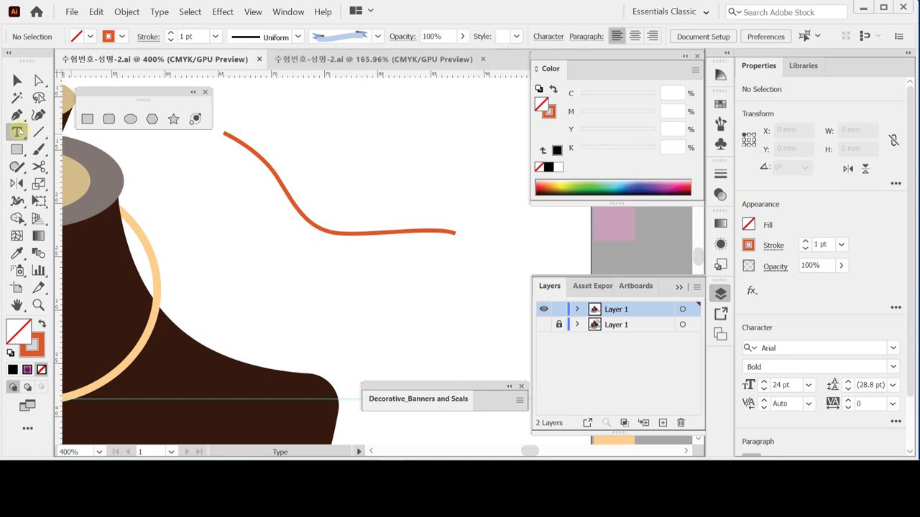
click(19, 132)
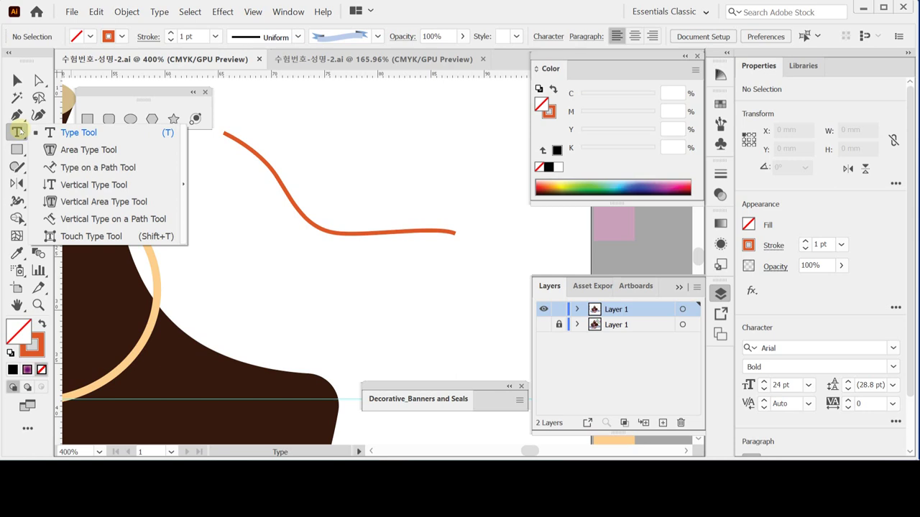
click(100, 170)
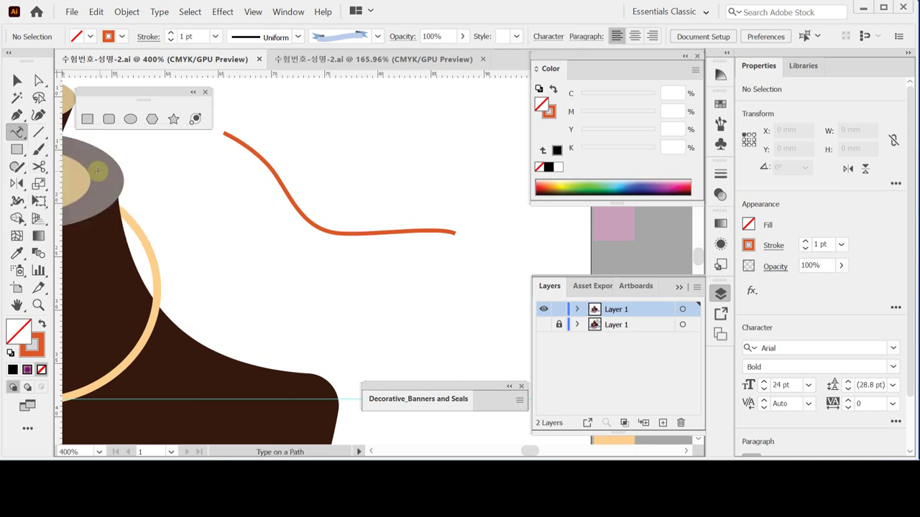
click(232, 135)
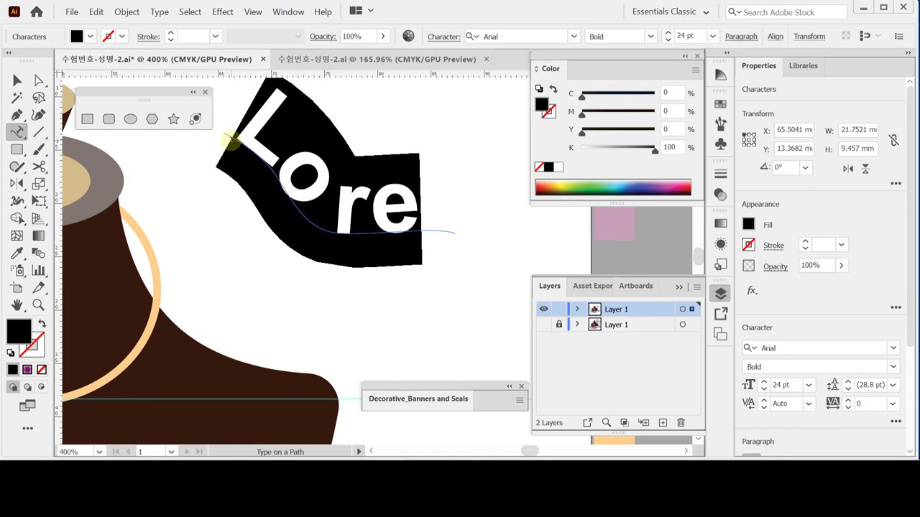
Step: Set the placeholder text on the curve to Times New Roman Bold at 11 pt
key(ctrl+t)
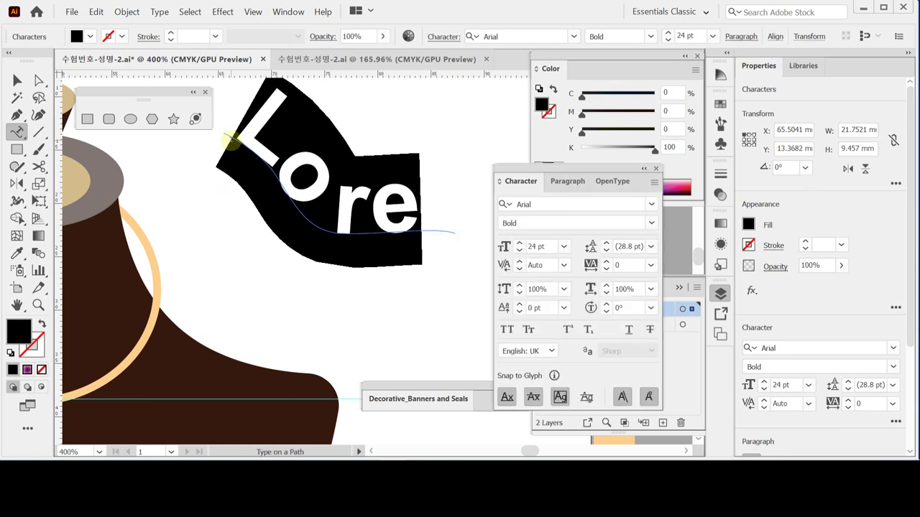
click(525, 205)
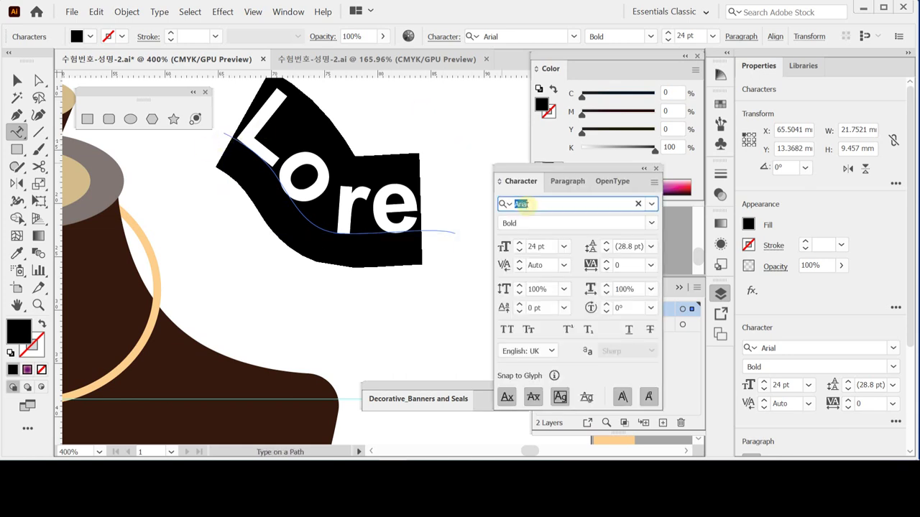
double_click(523, 205)
text(tim)
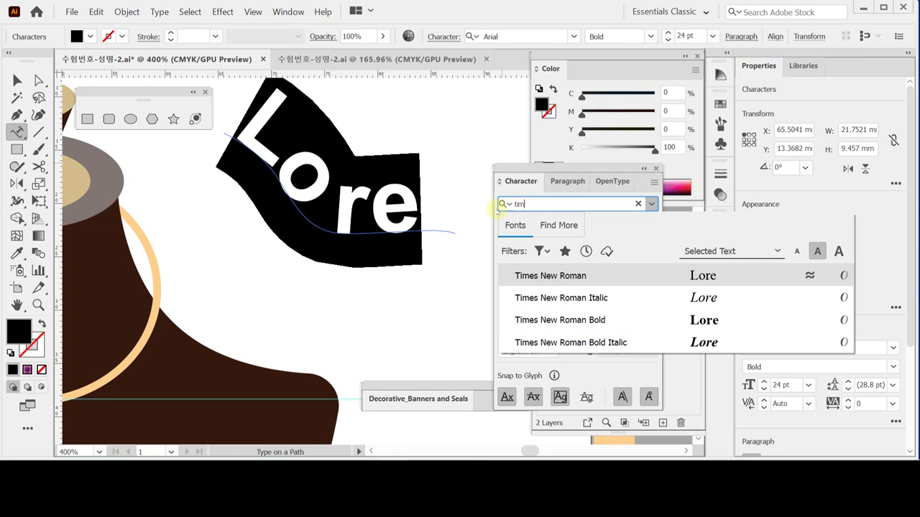
key(Down)
key(Down)
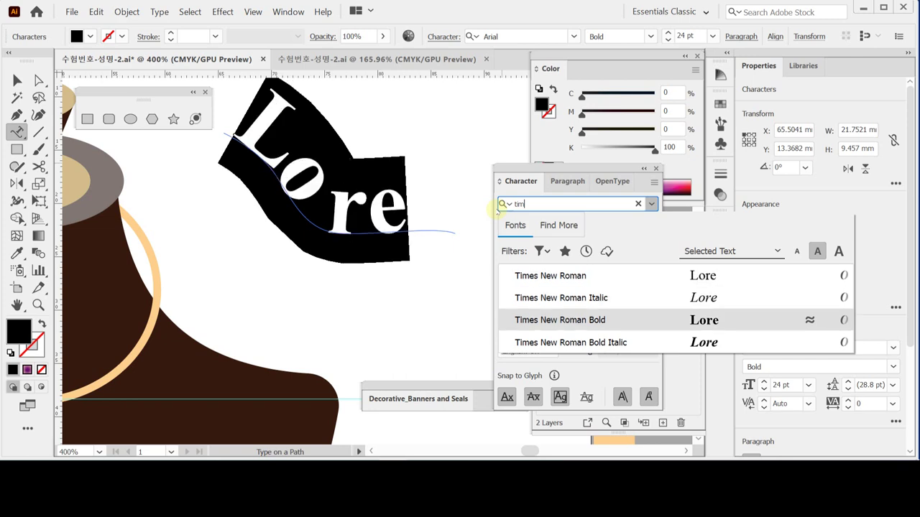
key(Return)
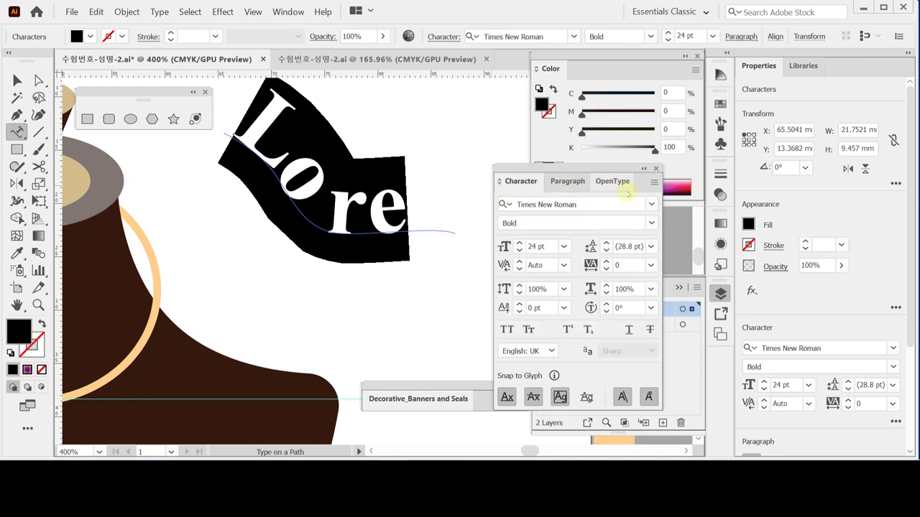
click(565, 247)
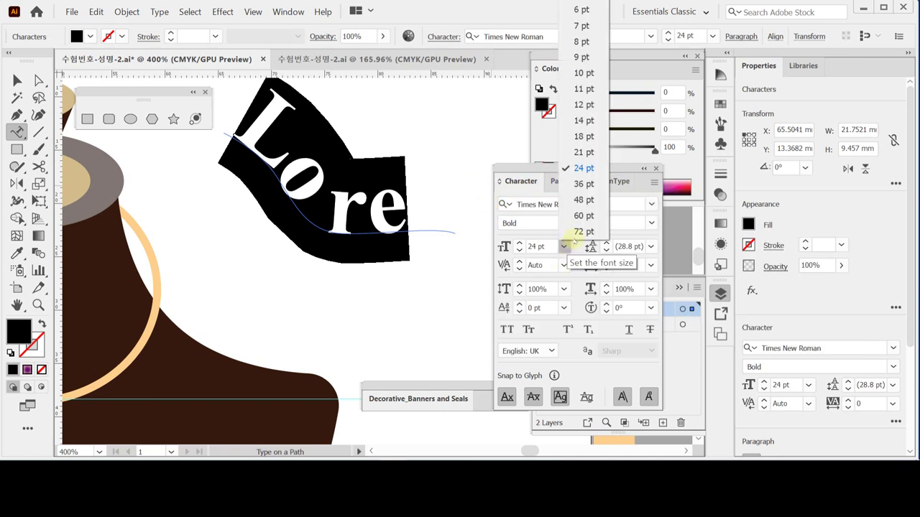
click(586, 94)
click(297, 225)
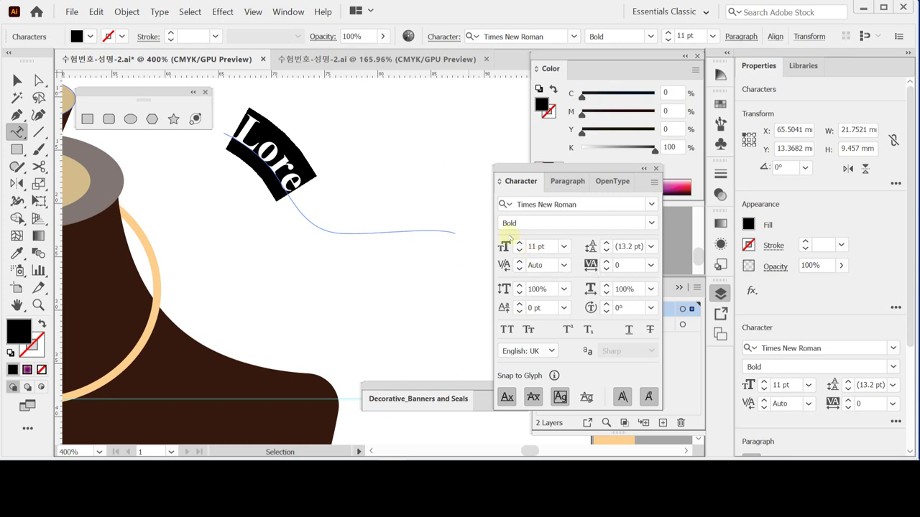
Step: Fill the placeholder path text with C 20, M 40, Y 10, K 0
click(553, 155)
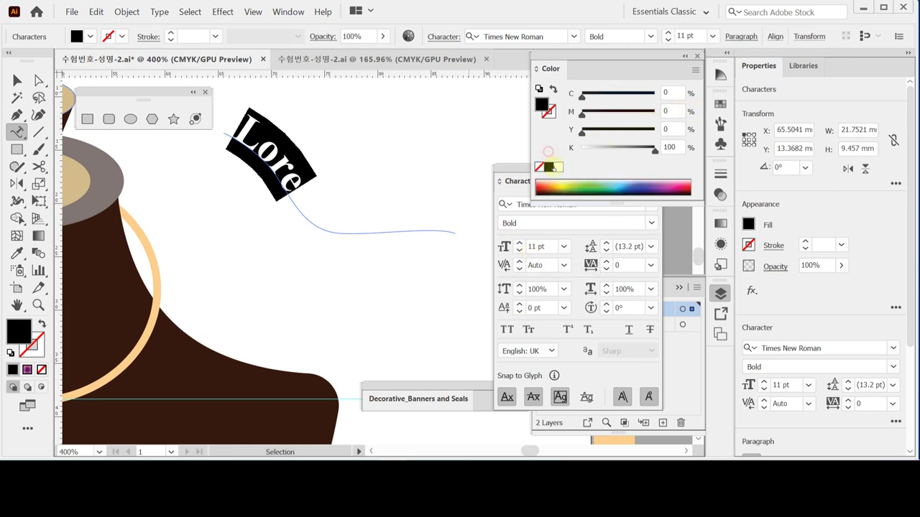
click(559, 167)
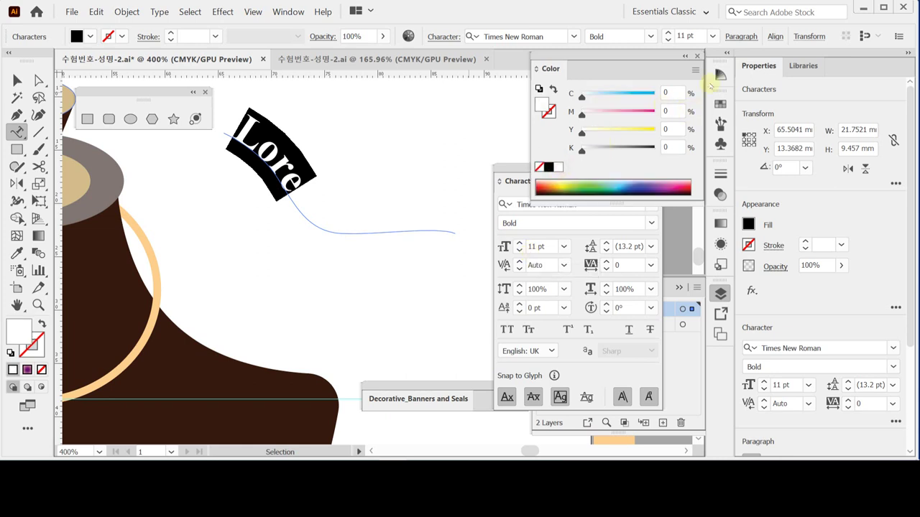
click(667, 92)
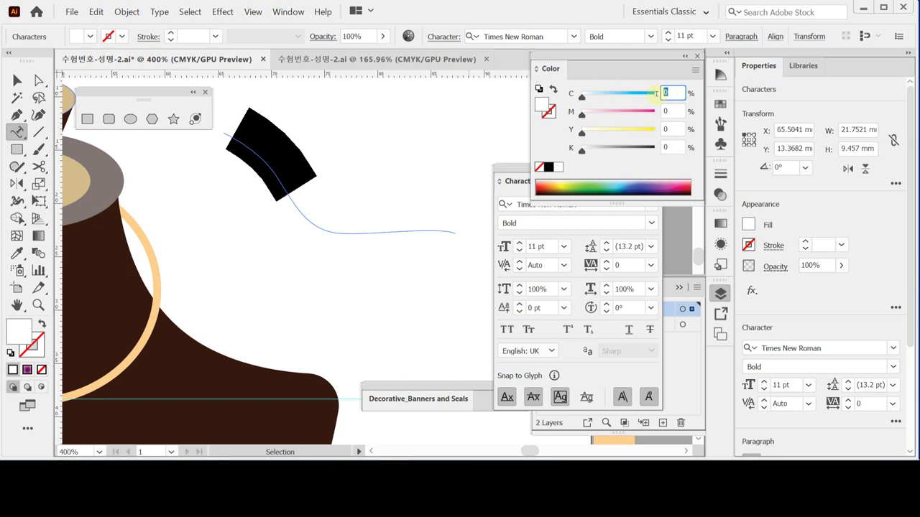
text(20)
key(Tab)
text(40)
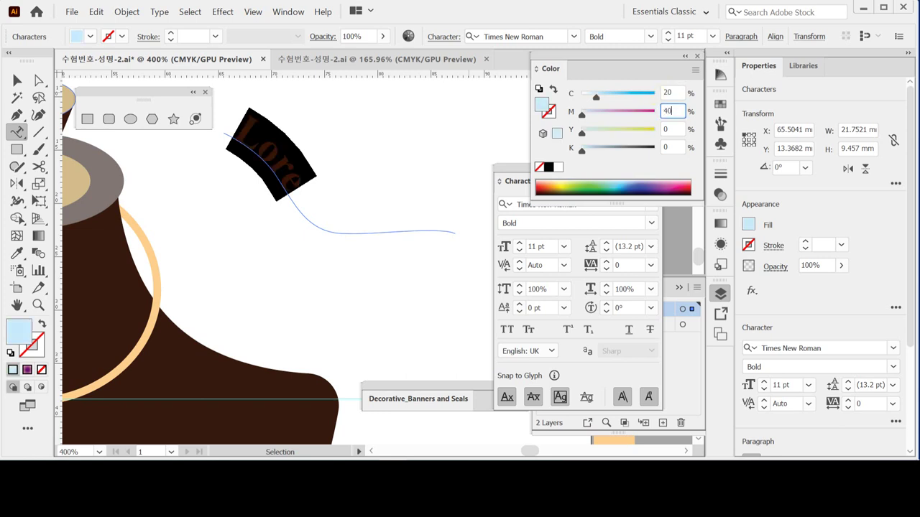
key(Tab)
text(10)
key(Return)
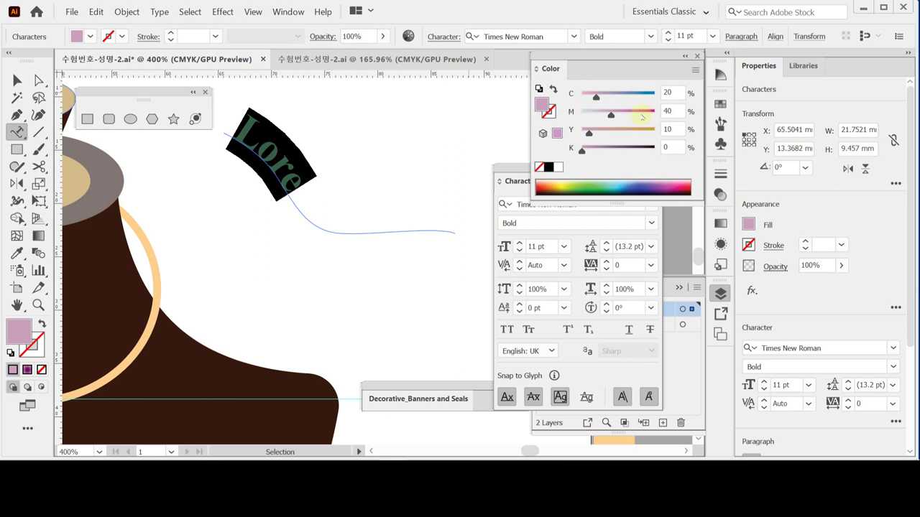
Step: Replace the placeholder text on the curve with "Forever You"
click(289, 184)
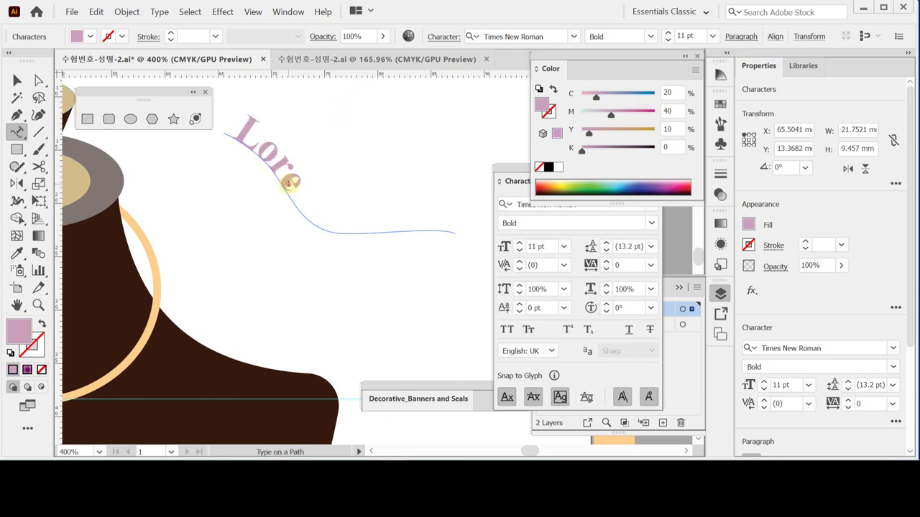
double_click(289, 184)
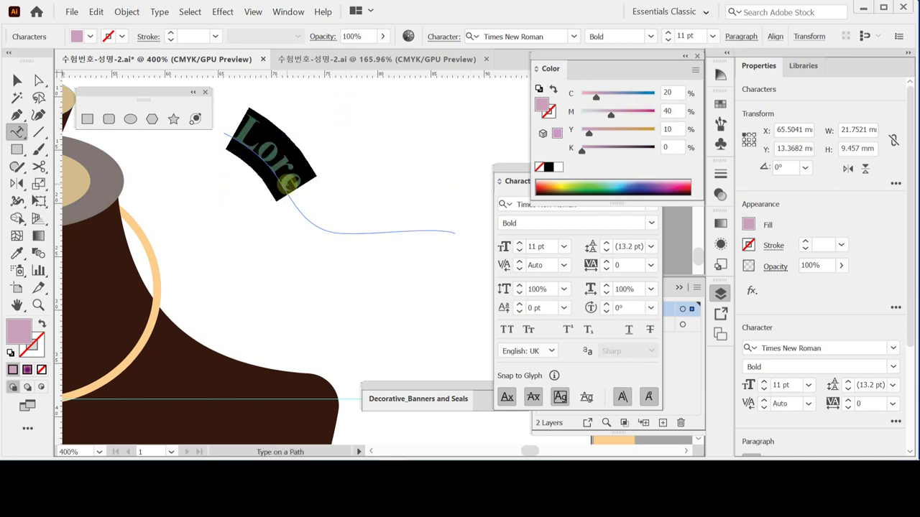
text(Eo)
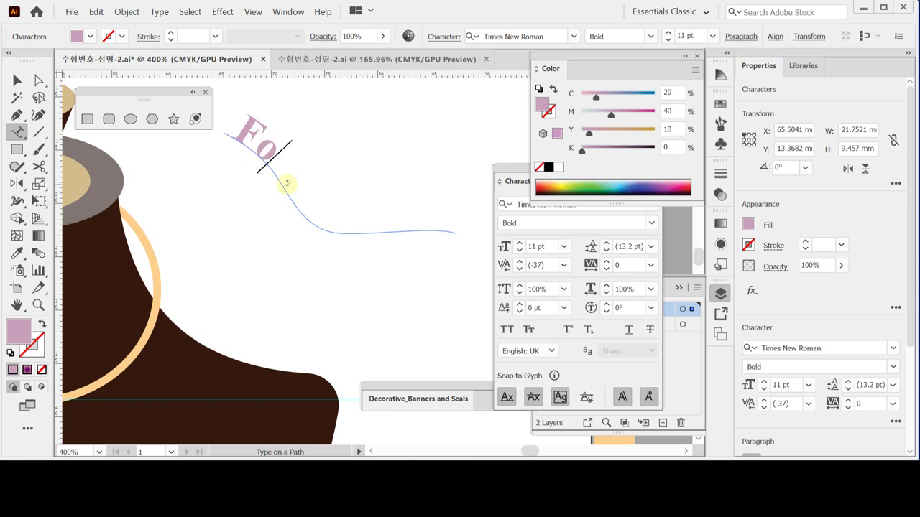
text(re)
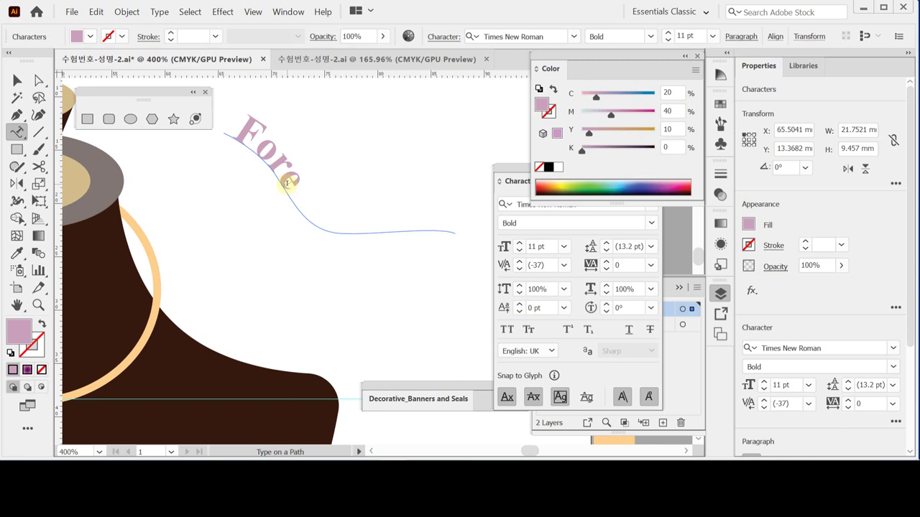
text(ver Yo)
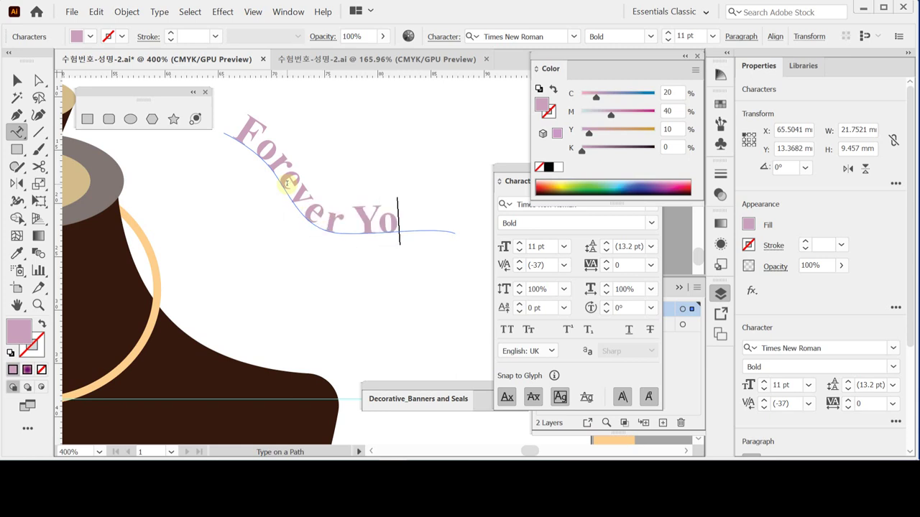
text(u)
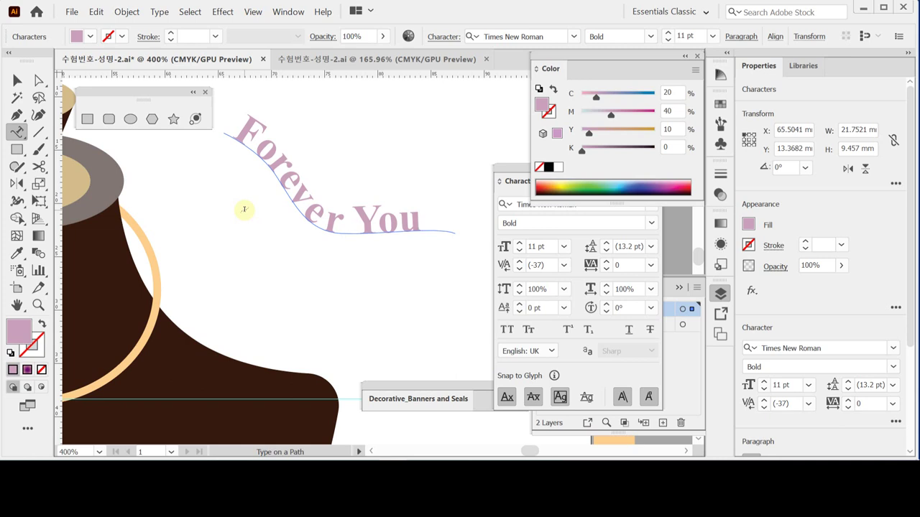
Step: Fine-tune the position of the "Forever You" path text along its curve with the Direct Selection tool
click(16, 79)
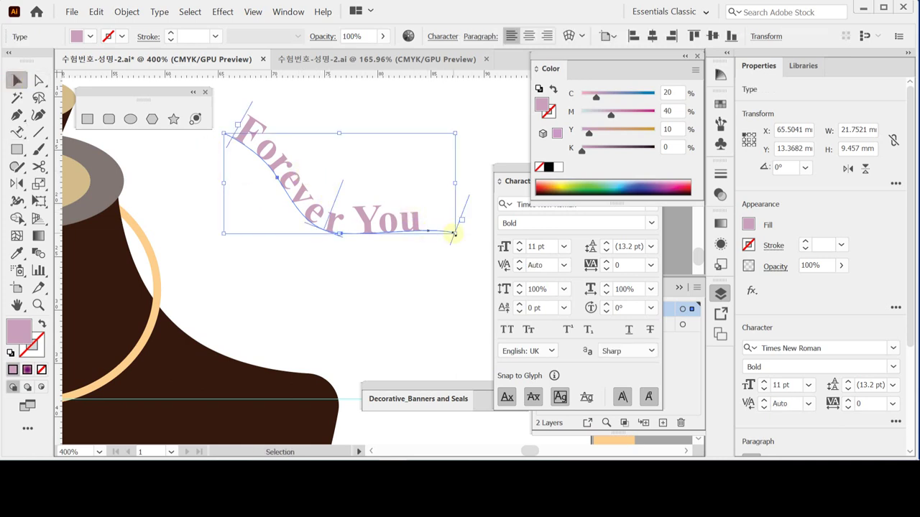
click(39, 80)
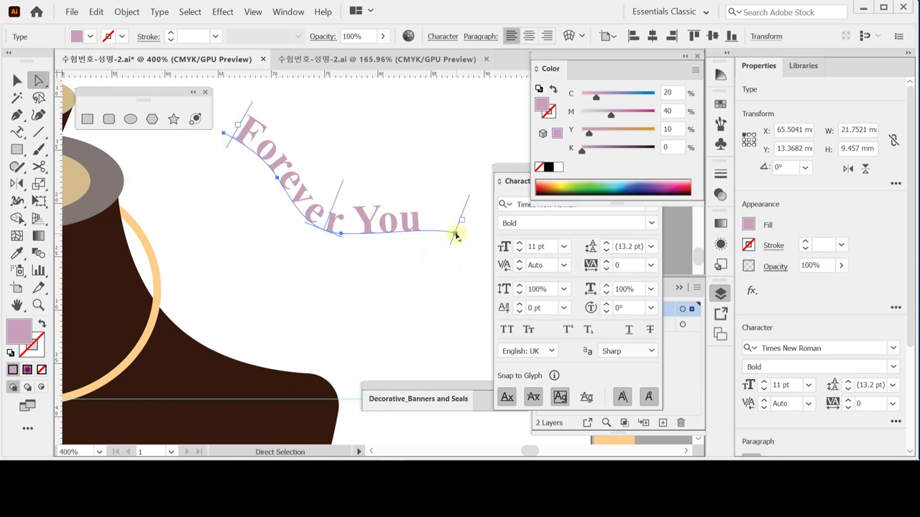
drag(462, 236, 464, 237)
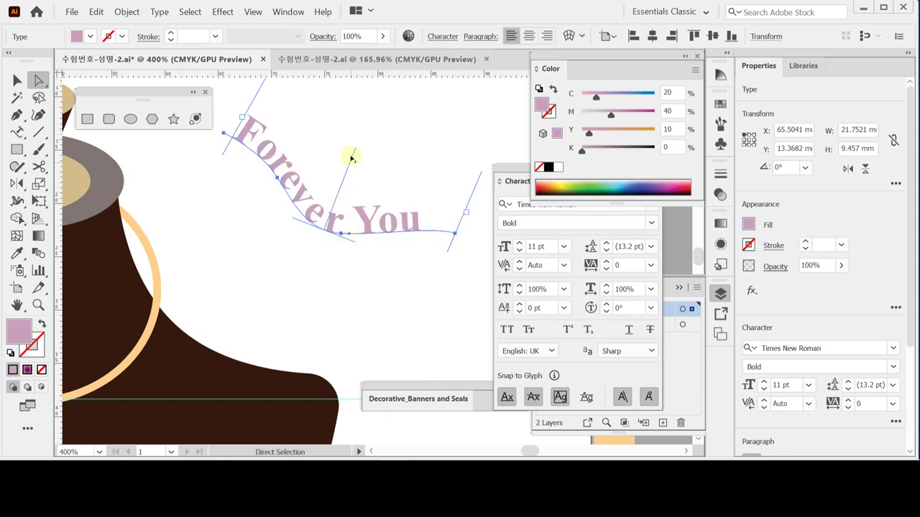
mouse_move(349, 154)
mouse_down()
mouse_move(343, 149)
mouse_move(355, 157)
mouse_up()
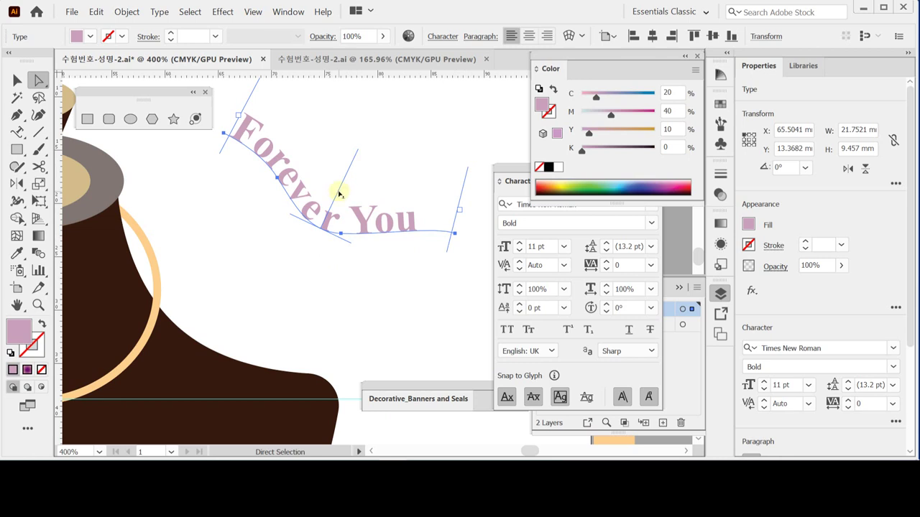
drag(339, 193, 351, 199)
click(420, 223)
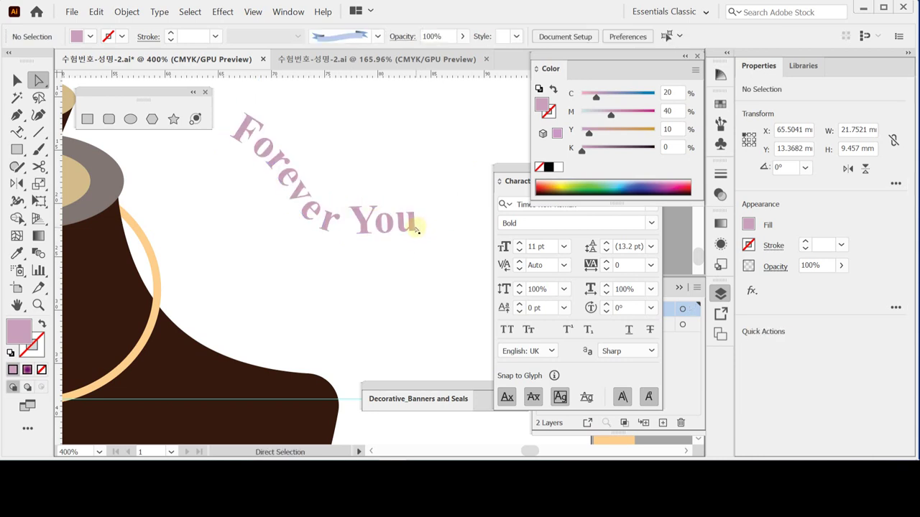
click(417, 229)
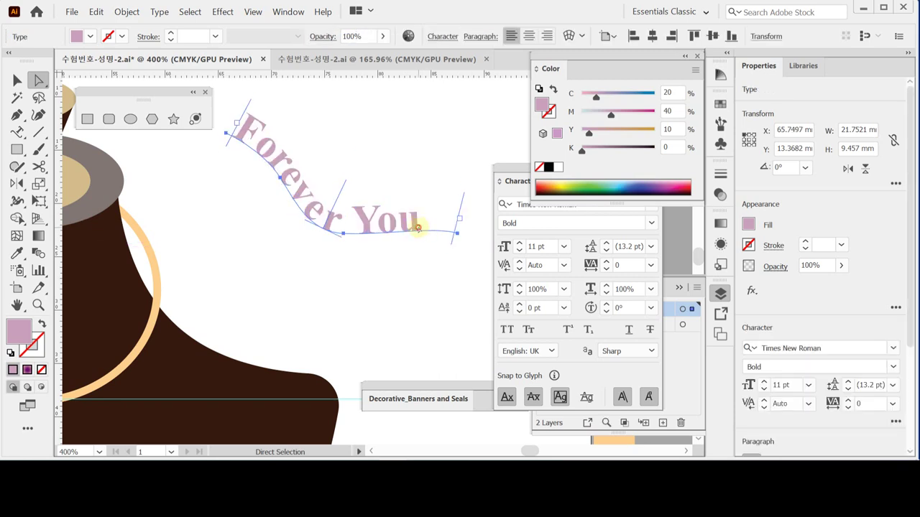
Step: Save the document and deselect the path text
key(ctrl)
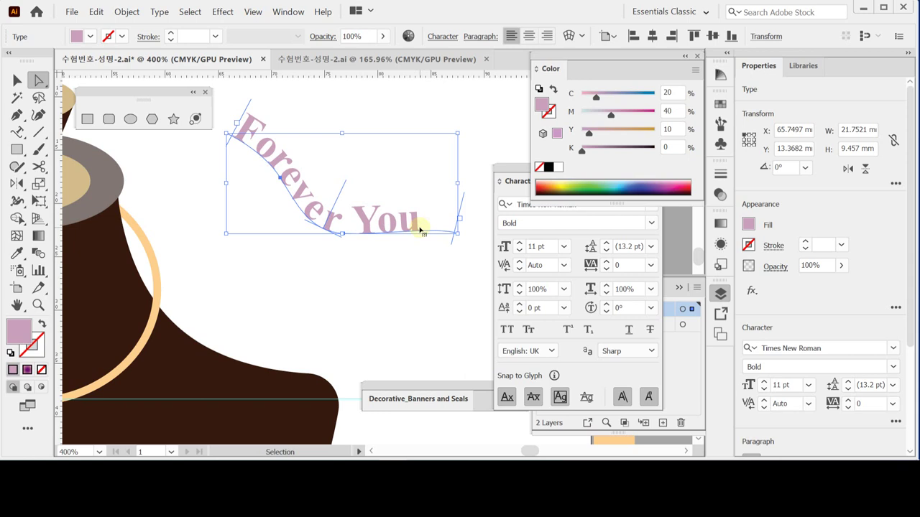
key(ctrl+s)
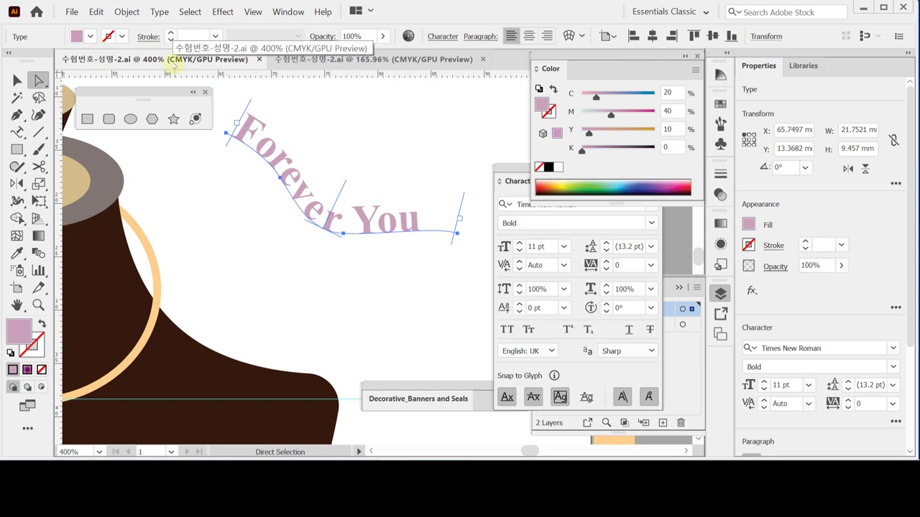
click(191, 12)
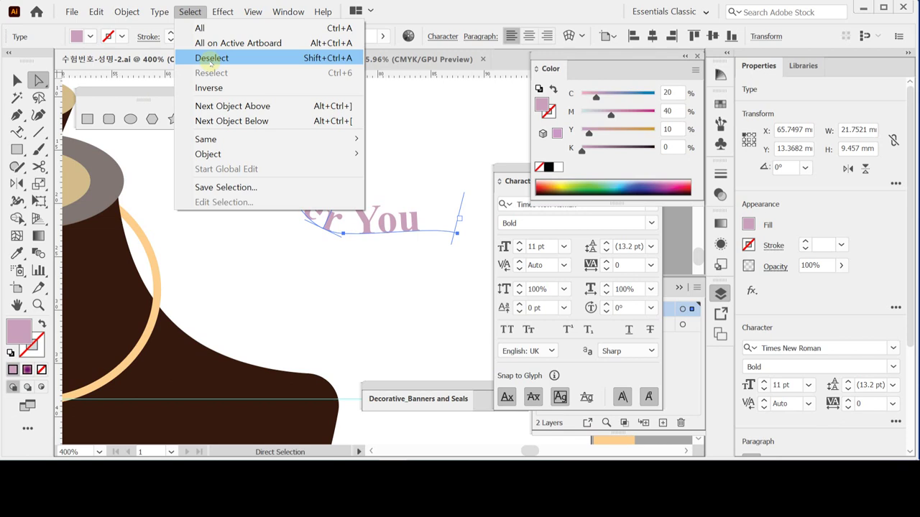
click(212, 58)
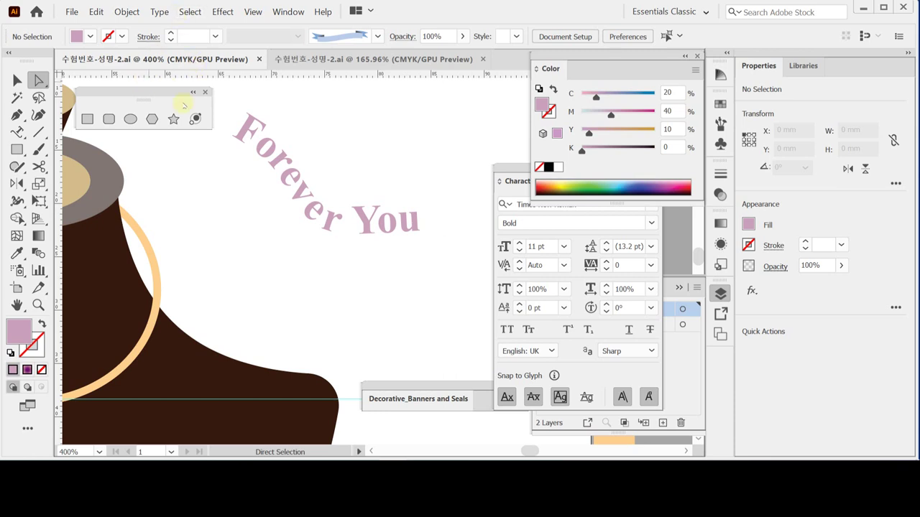
Step: Zoom out to 300% and show the locked reference layer in outline mode
key(z)
alt+click(304, 172)
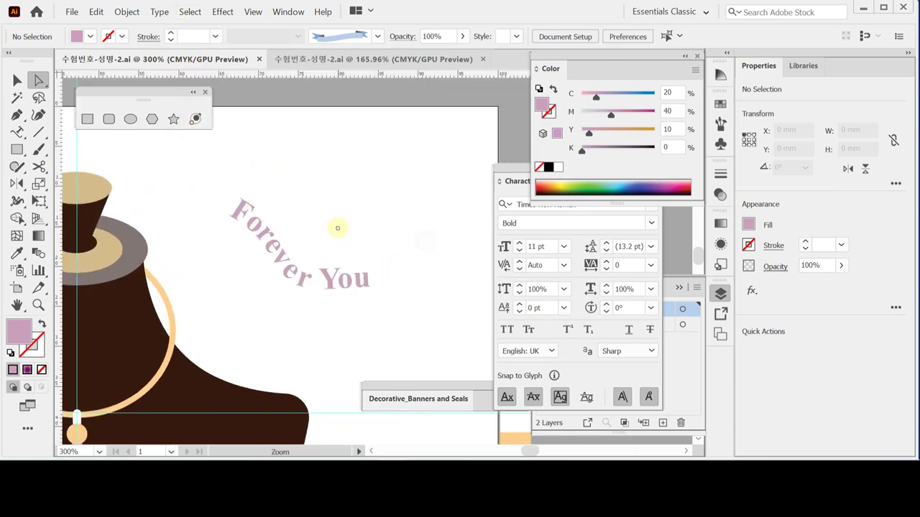
alt+click(335, 225)
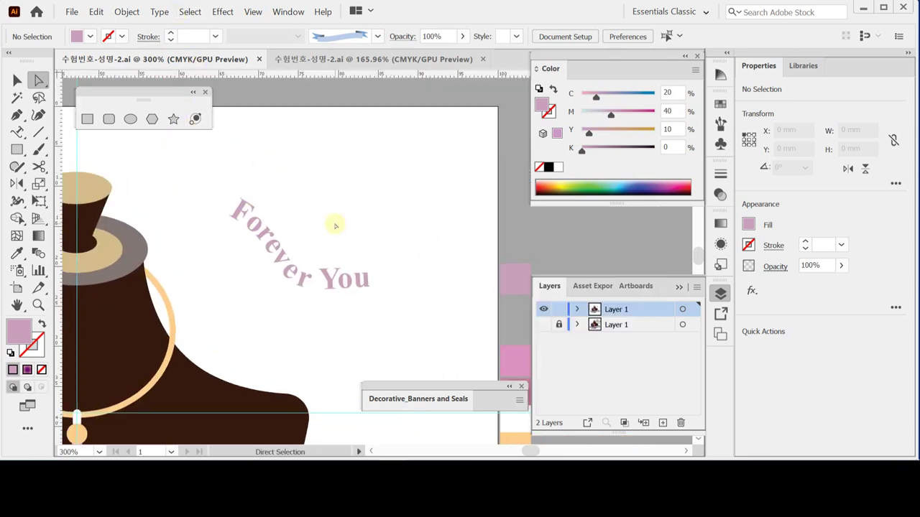
ctrl+click(543, 324)
Step: Trace the open heart outline around the text with the Pen tool and swap its fill and stroke, leaving it unfilled
click(17, 114)
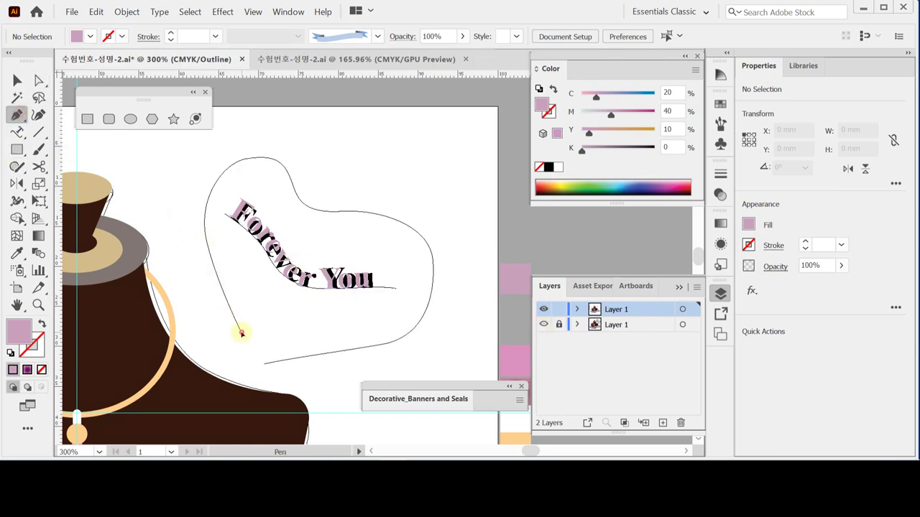
click(241, 331)
click(205, 210)
drag(205, 209, 215, 174)
click(264, 157)
drag(266, 157, 306, 182)
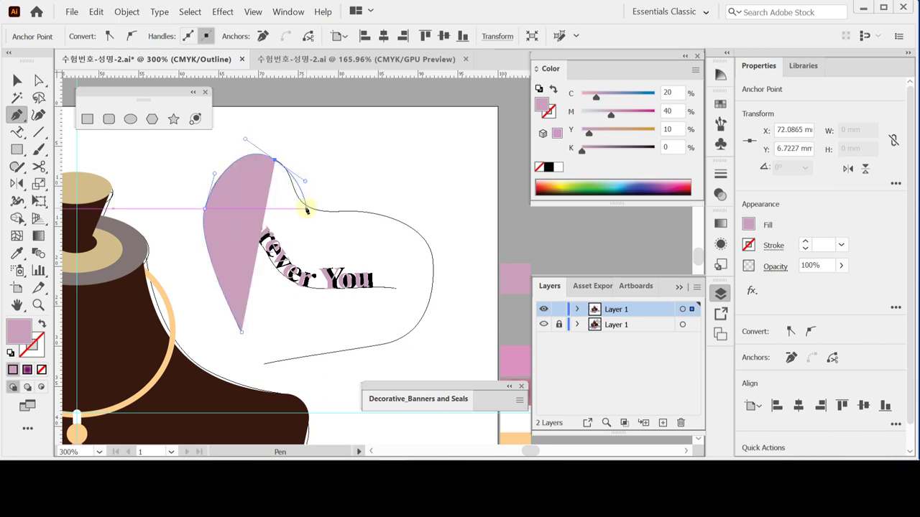
drag(319, 212, 353, 216)
click(427, 245)
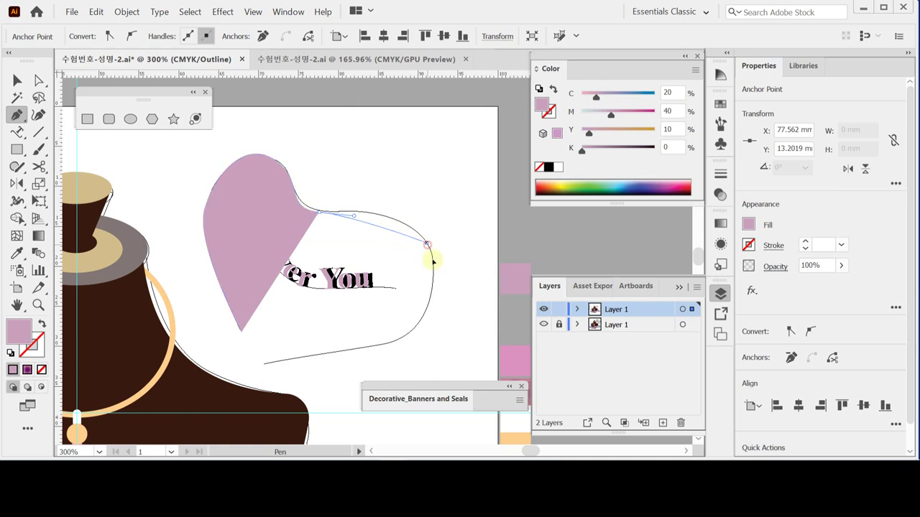
drag(432, 260, 450, 279)
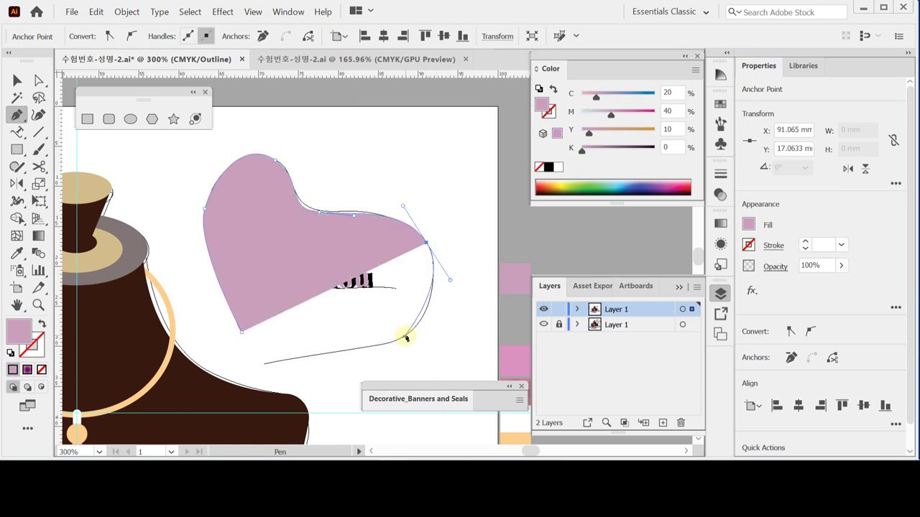
drag(384, 344, 218, 368)
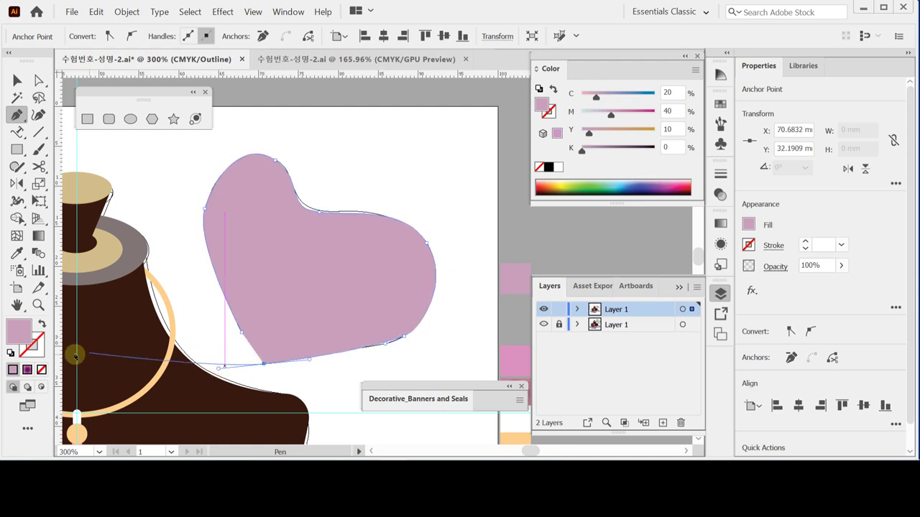
click(41, 324)
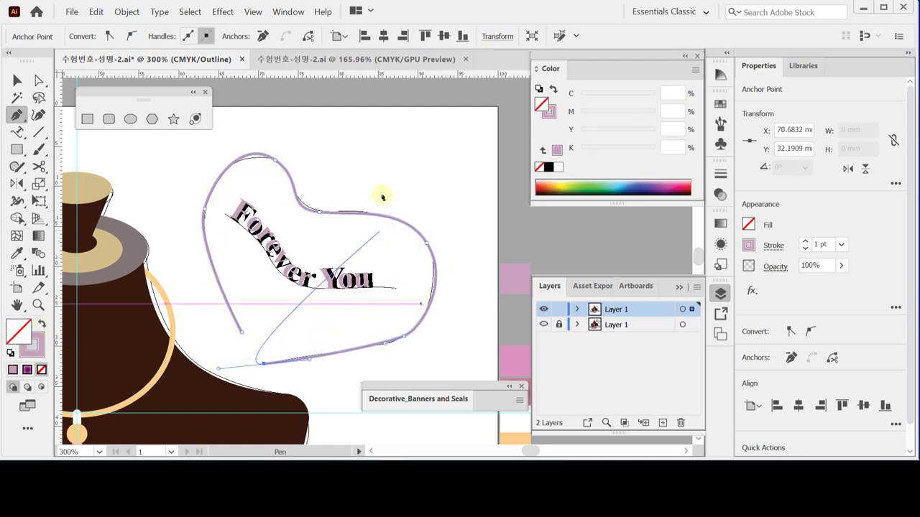
Step: Hide the reference layer and refine the heart outline's curvature by adjusting the direction handle at its upper notch
key(ctrl)
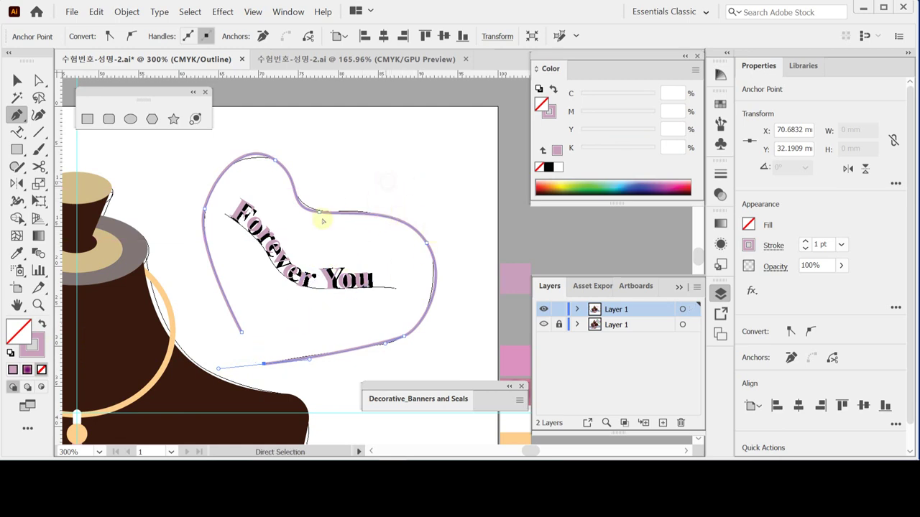
ctrl+click(323, 222)
ctrl+click(421, 230)
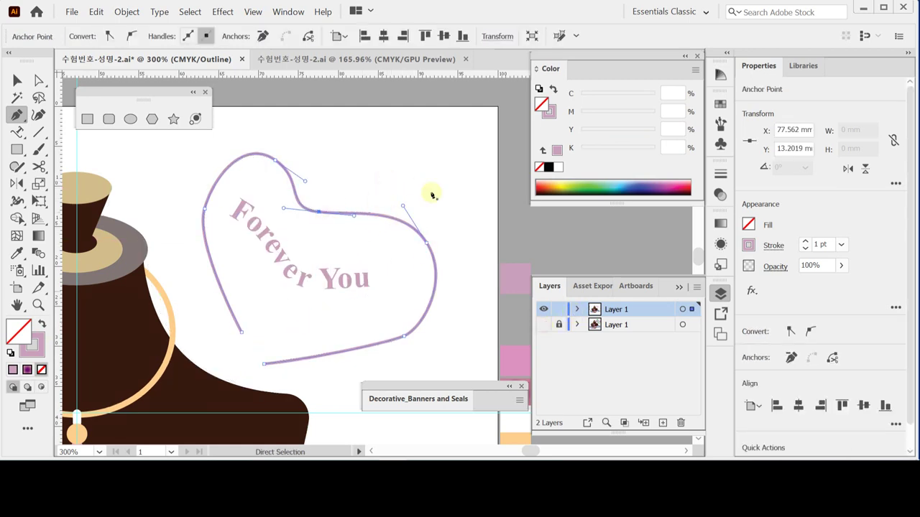
key(ctrl+y)
drag(284, 208, 286, 206)
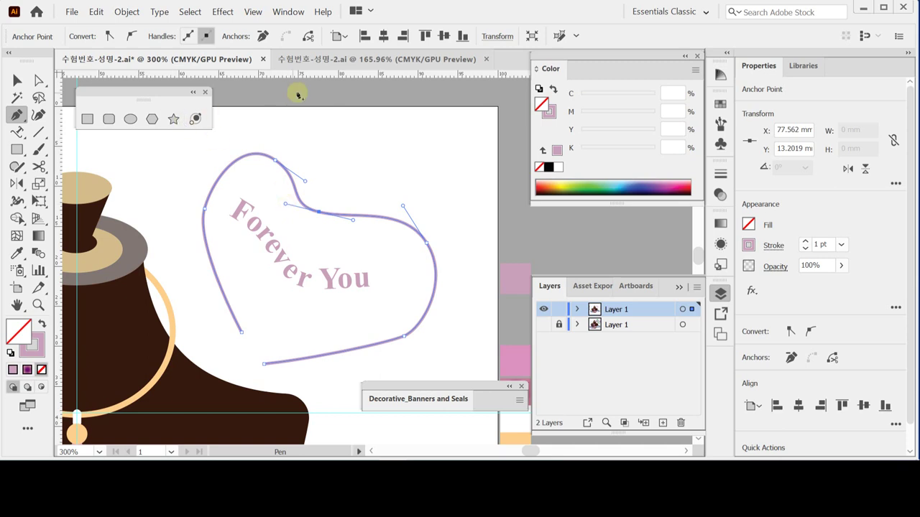
Step: Load the Borders_Novelty brush library from the Decorative_Banners and Seals library and enlarge its list
drag(417, 389, 379, 137)
click(379, 136)
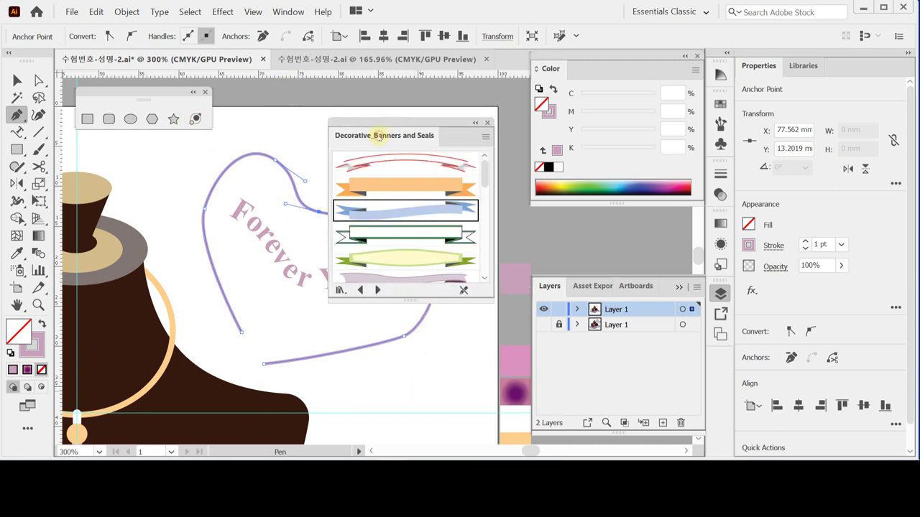
click(340, 289)
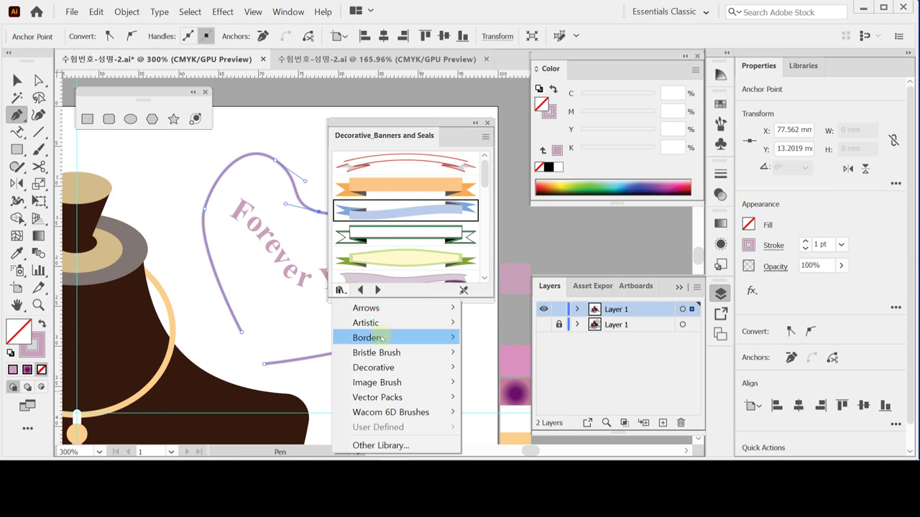
mouse_move(379, 338)
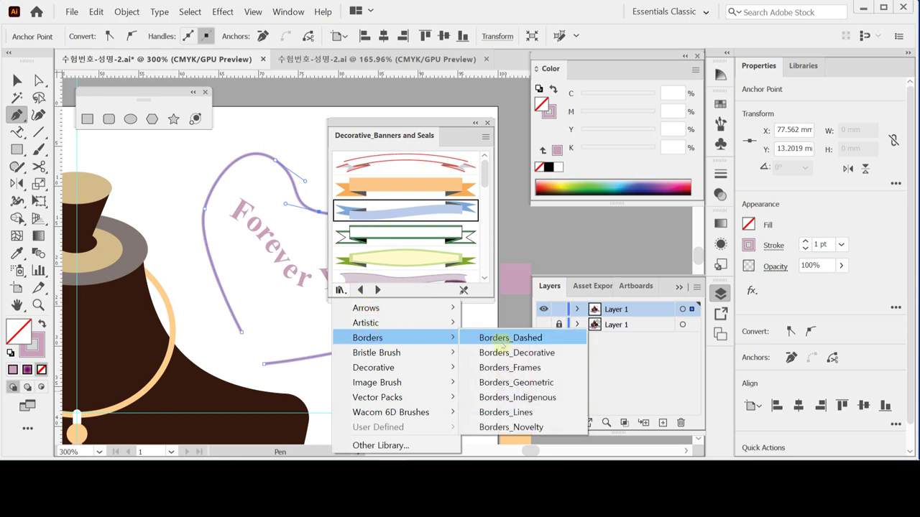
click(535, 429)
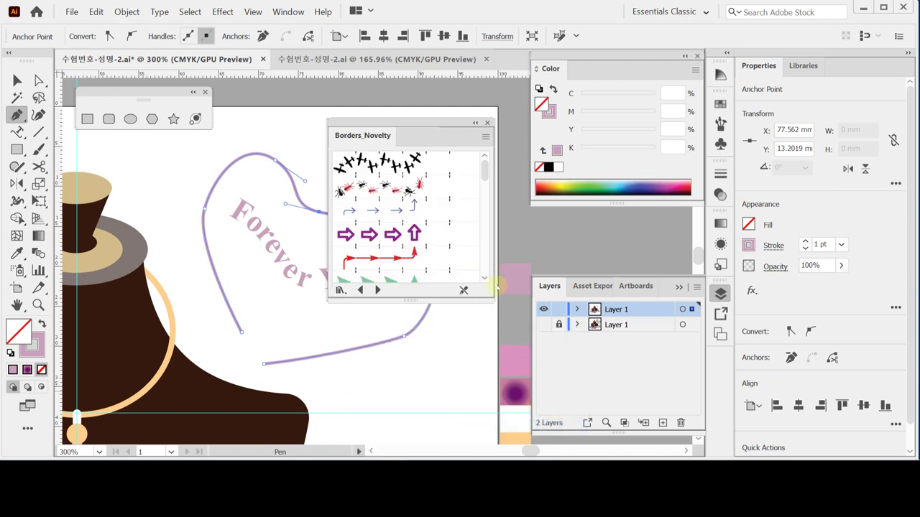
drag(468, 302, 464, 420)
drag(441, 135, 476, 115)
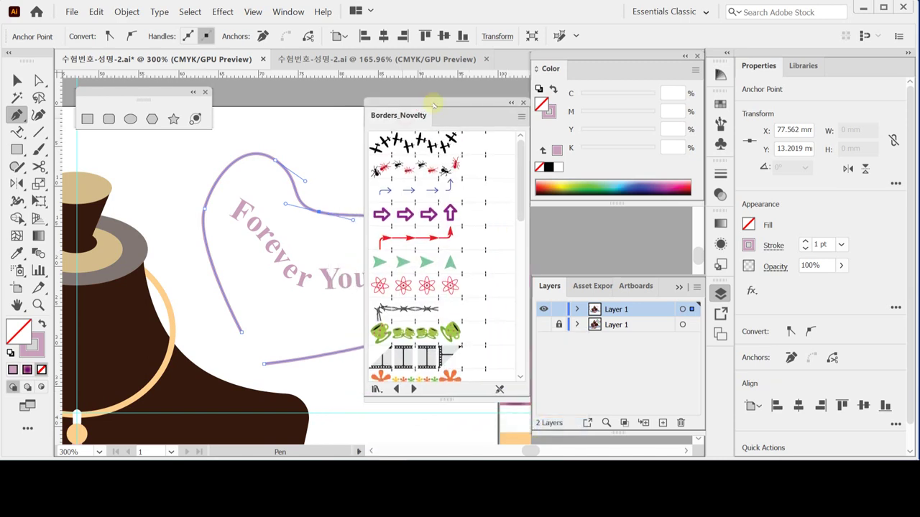
Step: Apply the twisted green and purple ribbon brush from the Borders_Novelty library to the heart outline, keeping the 1 pt stroke, and close the library
scroll(463, 277, down, 10)
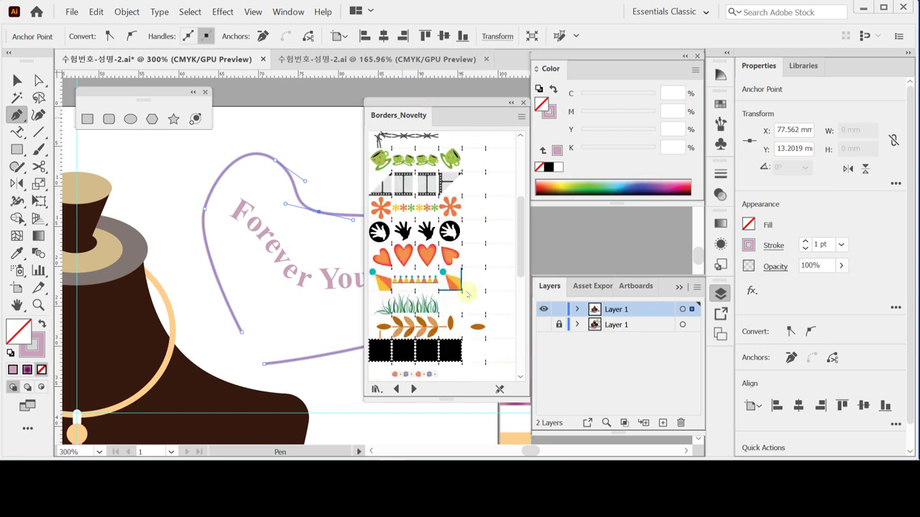
scroll(467, 294, down, 3)
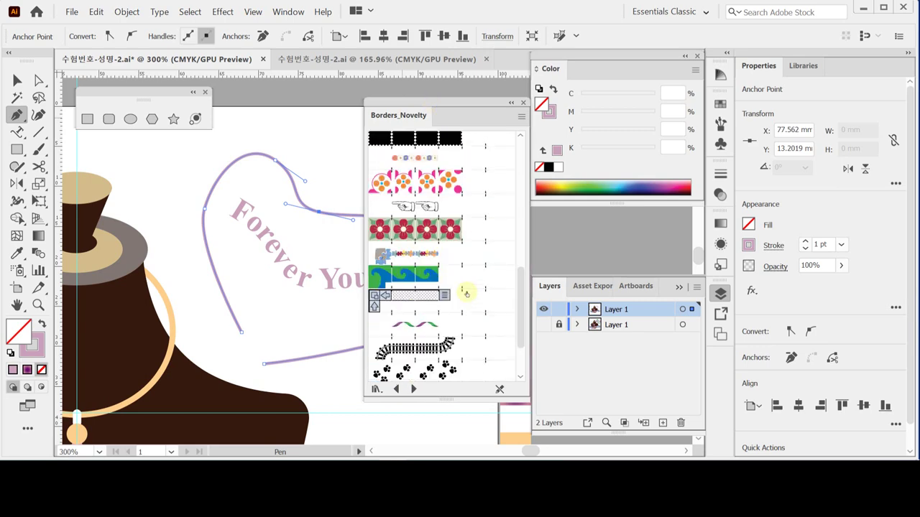
scroll(466, 293, down, 3)
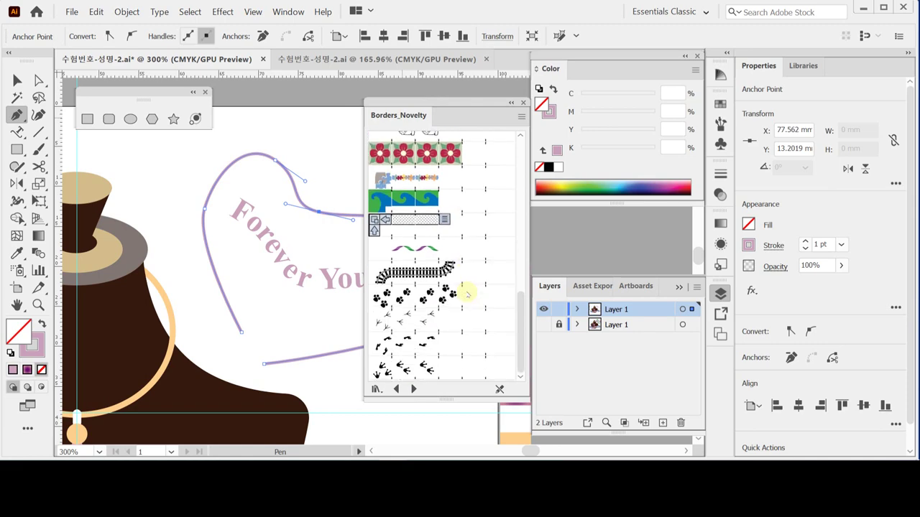
scroll(467, 293, up, 12)
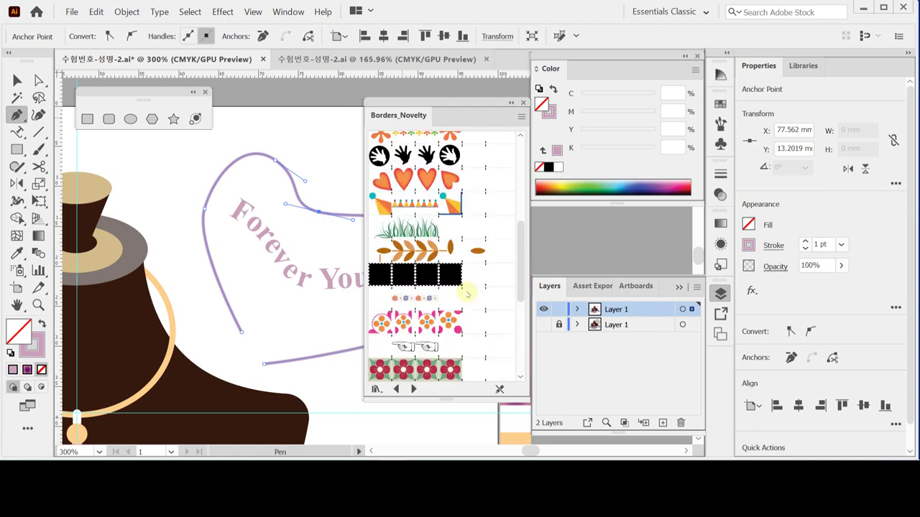
scroll(467, 293, up, 3)
scroll(467, 294, down, 11)
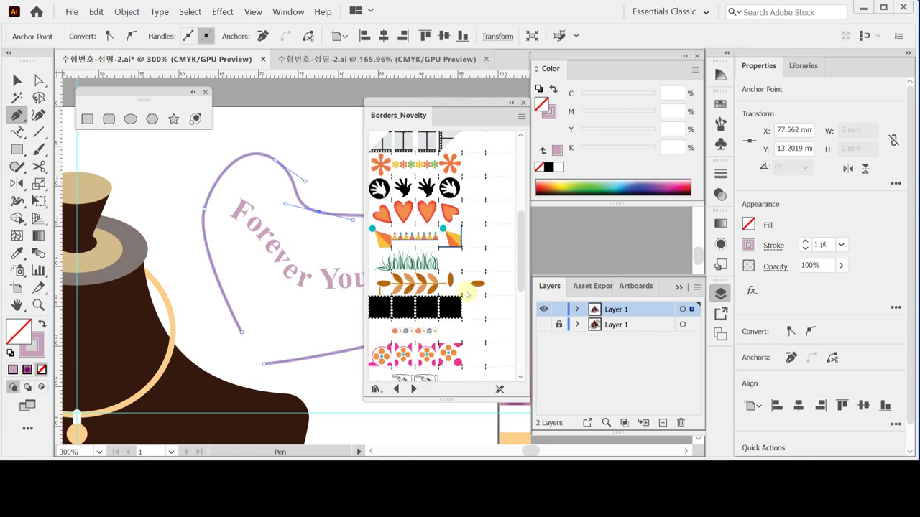
scroll(467, 294, down, 5)
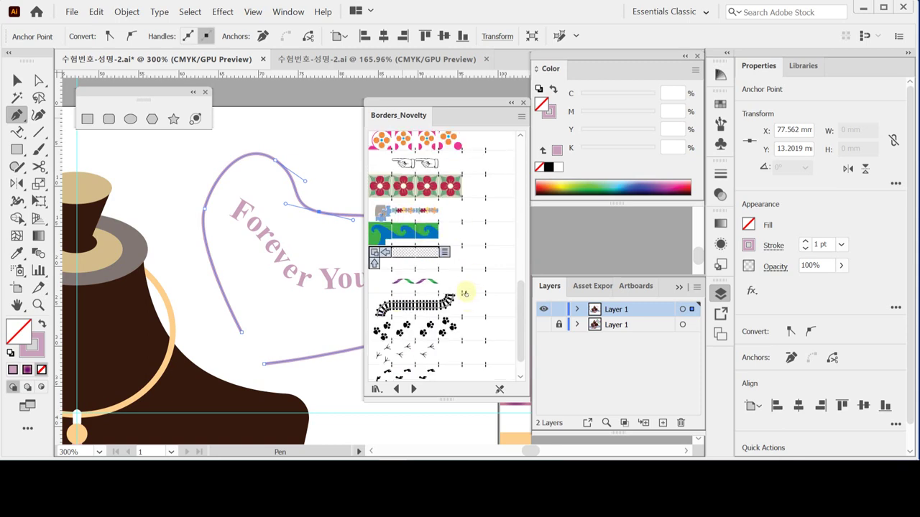
click(414, 289)
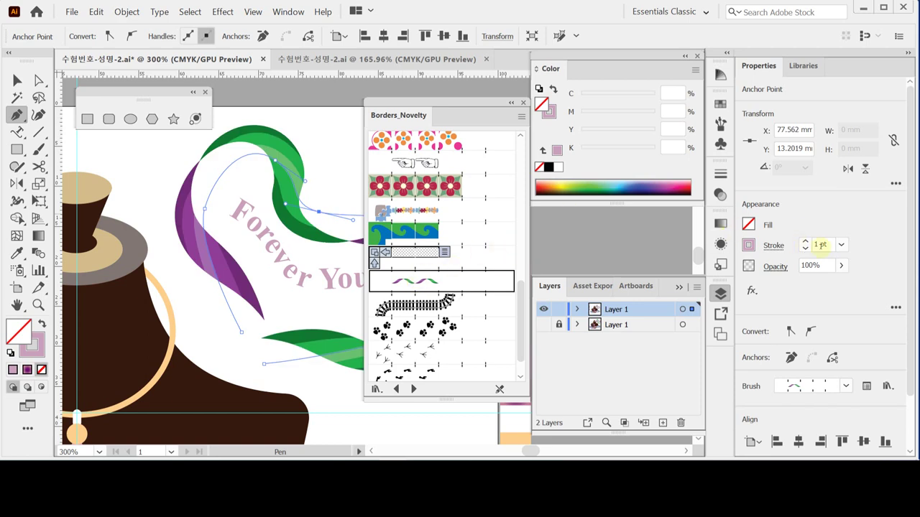
click(841, 245)
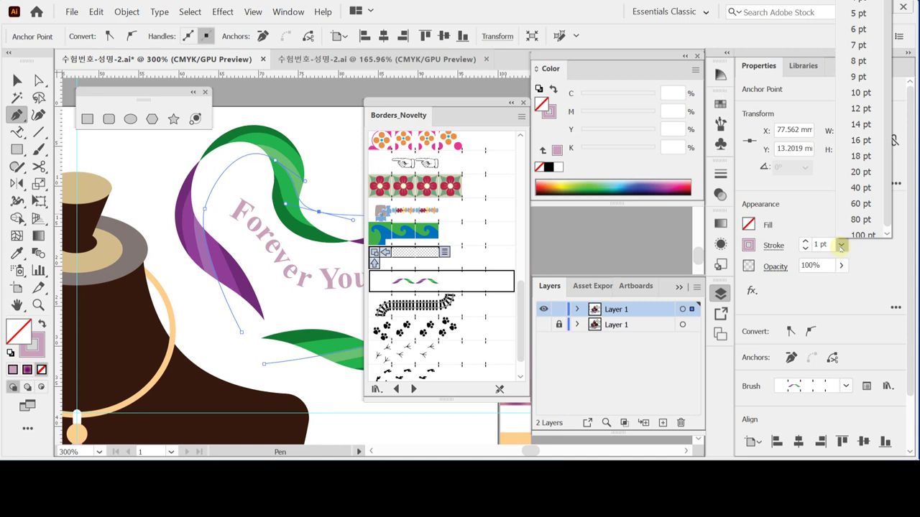
click(841, 246)
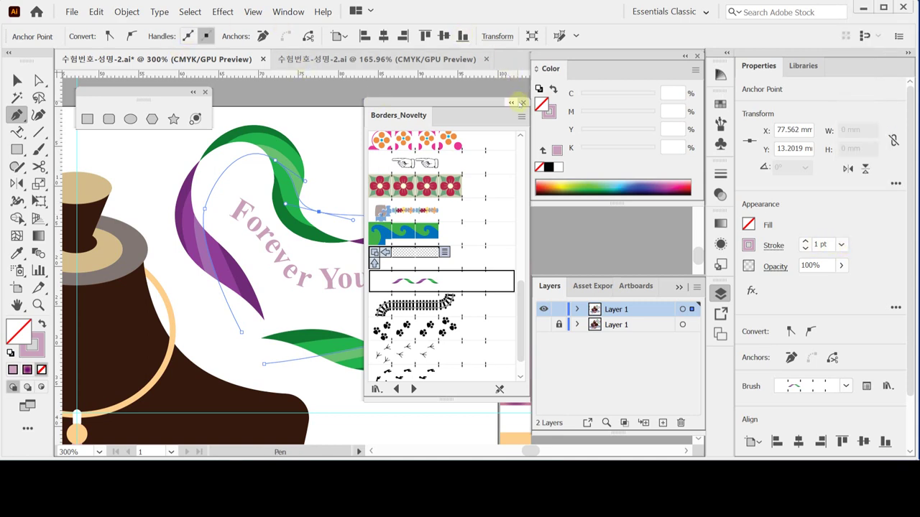
click(522, 102)
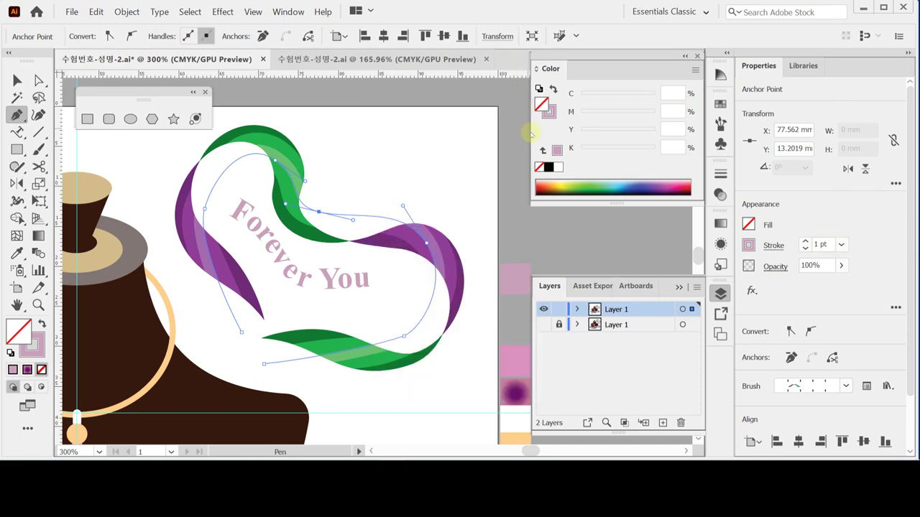
Step: Save the document with the ribbon-brushed heart outline
key(h)
drag(418, 233, 396, 211)
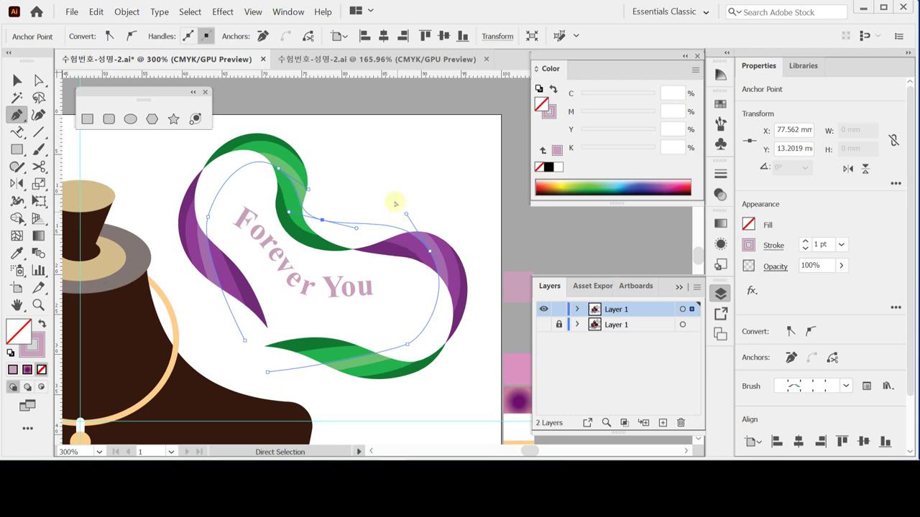
key(ctrl+s)
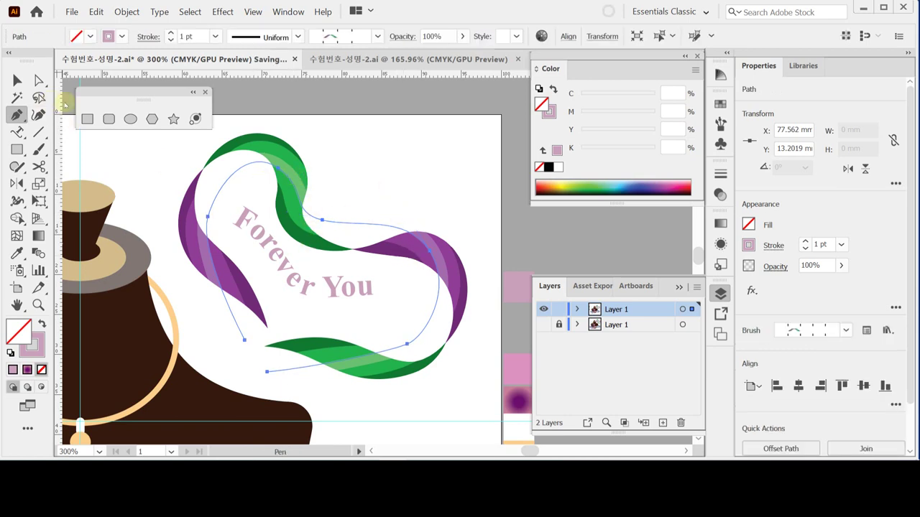
click(220, 264)
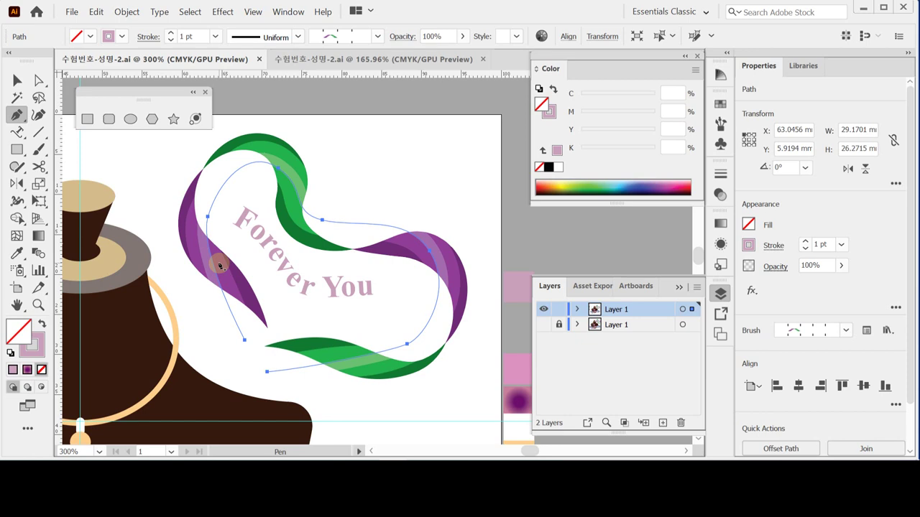
Step: Delete the columns of color swatch rectangles along both sides of the artboard
key(ctrl)
key(ctrl+minus)
key(ctrl+minus)
key(ctrl+minus)
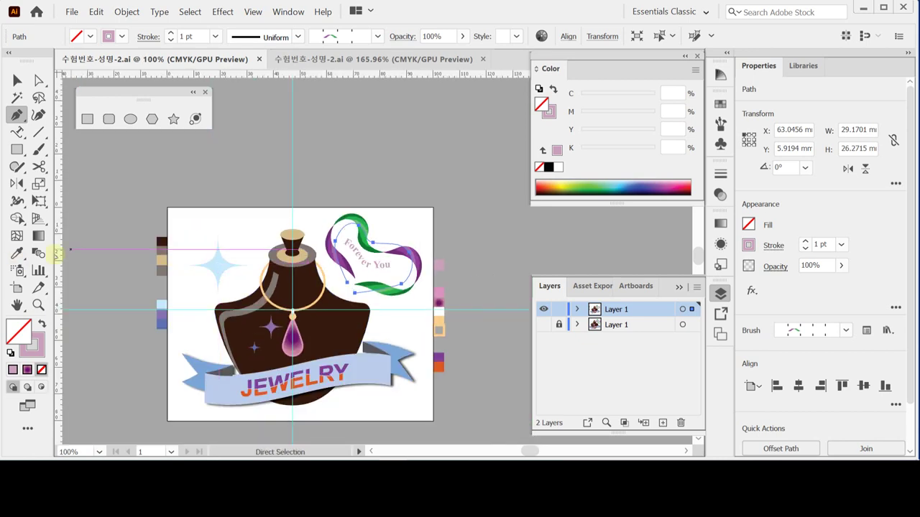
click(17, 81)
drag(115, 192, 168, 352)
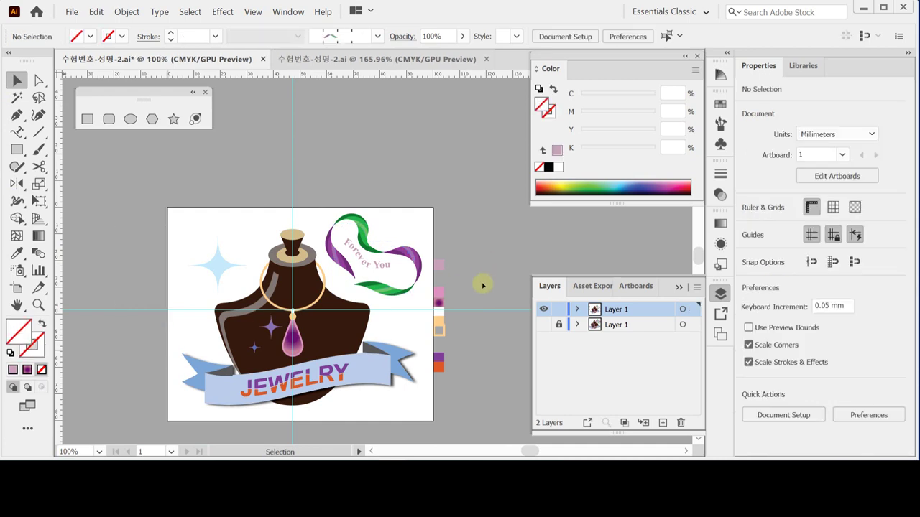
drag(462, 246, 437, 390)
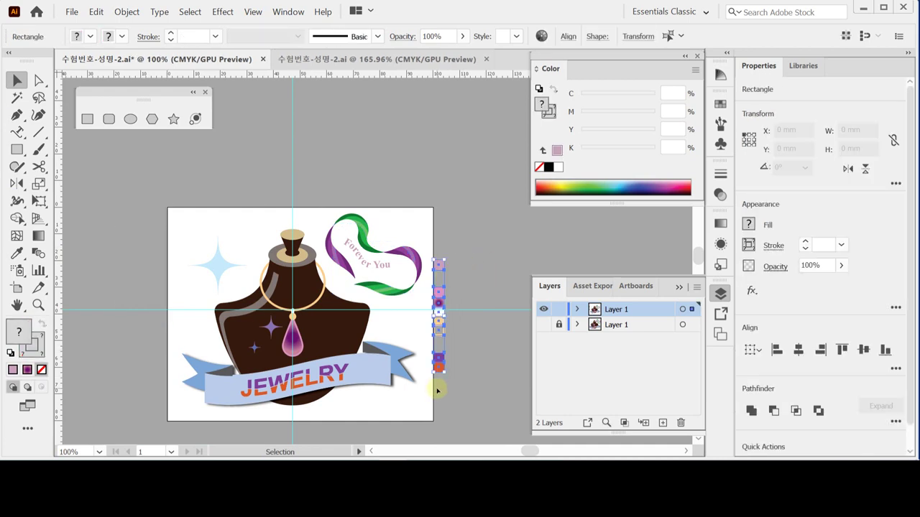
key(Delete)
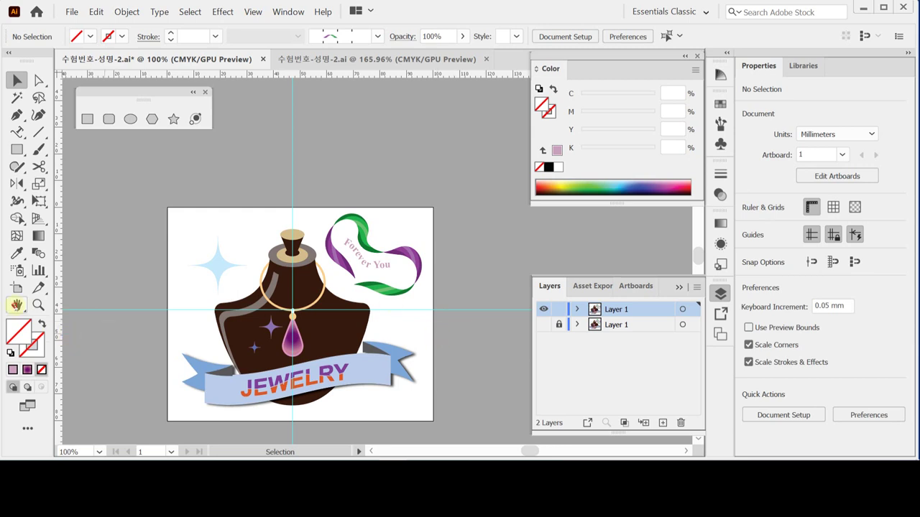
Step: Fit the artboard in the window, clear the guides and floating Layers panel from view, and save the document
click(16, 304)
double_click(17, 304)
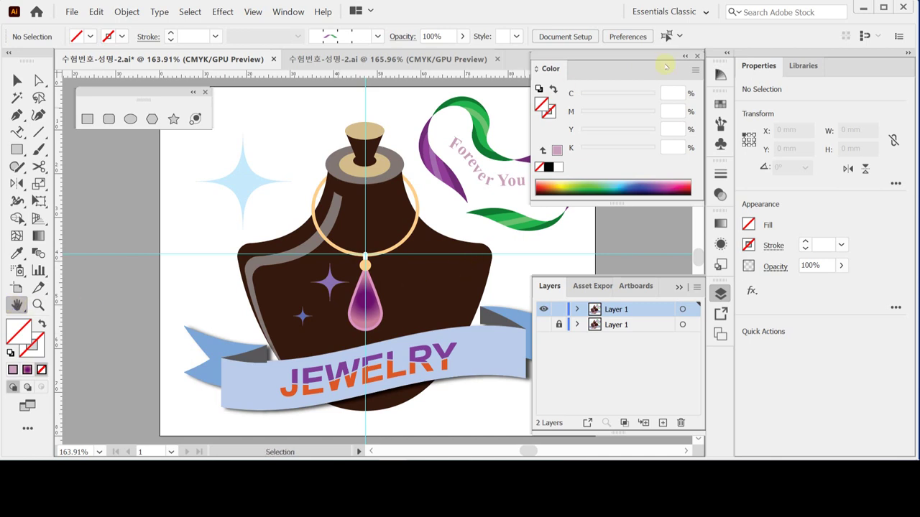
double_click(548, 69)
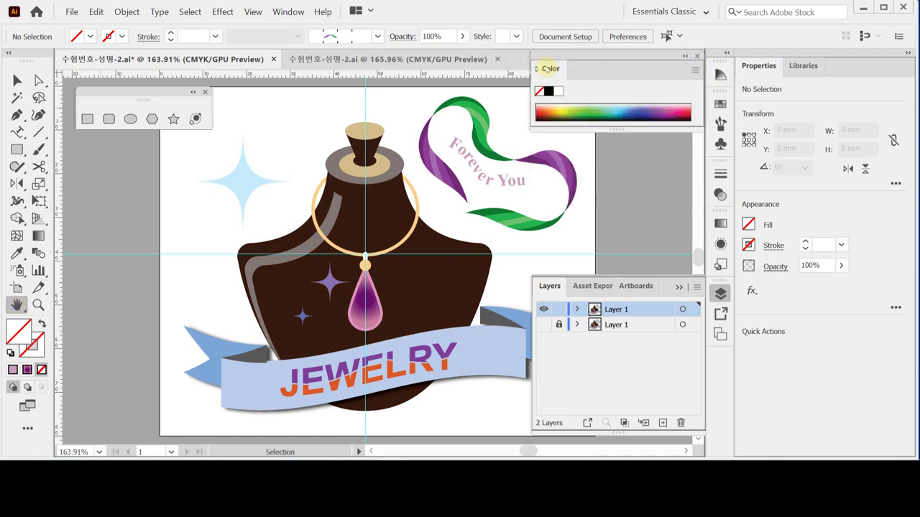
click(720, 293)
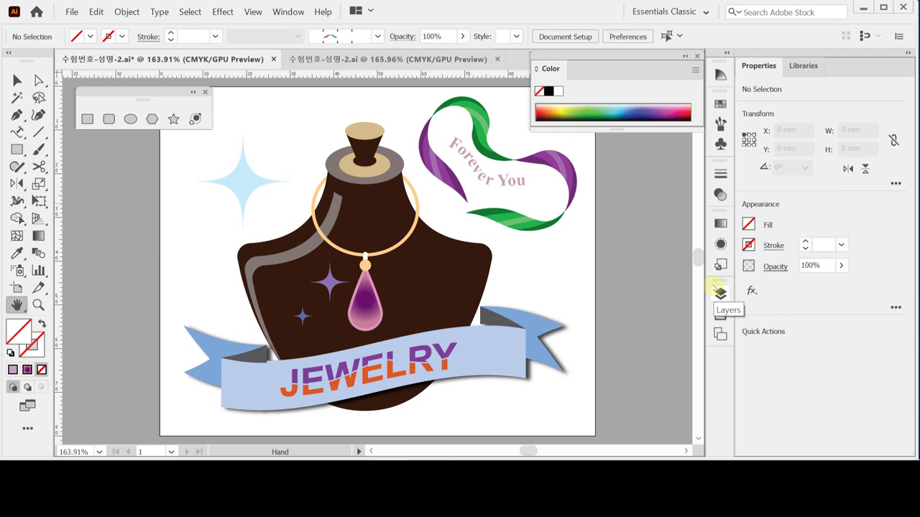
key(ctrl+s)
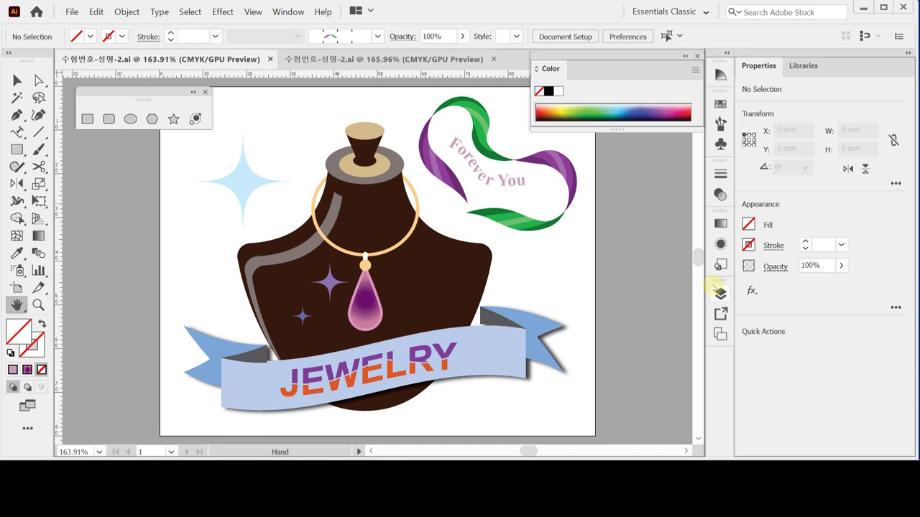
Step: Save the document as 수험번호-성명-2.ai in the Documents GTQ folder in Illustrator 2020 format, replacing the existing file
click(72, 11)
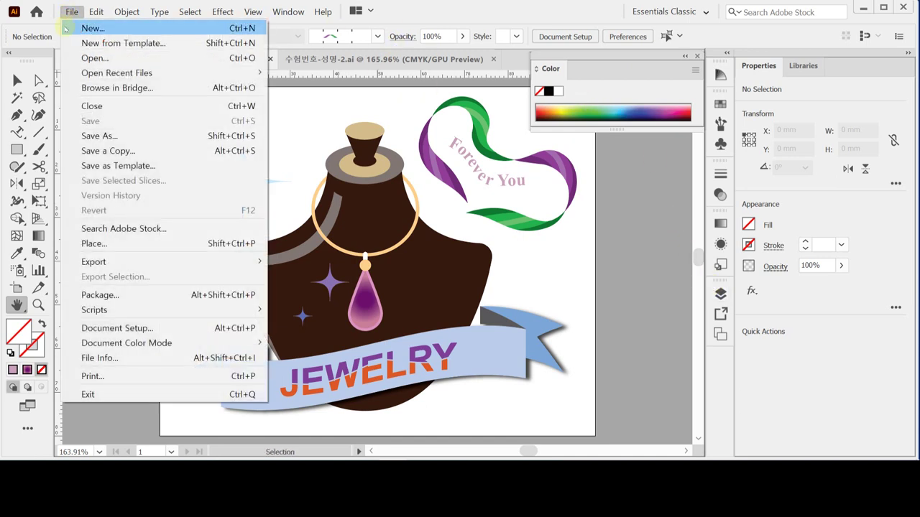
click(140, 137)
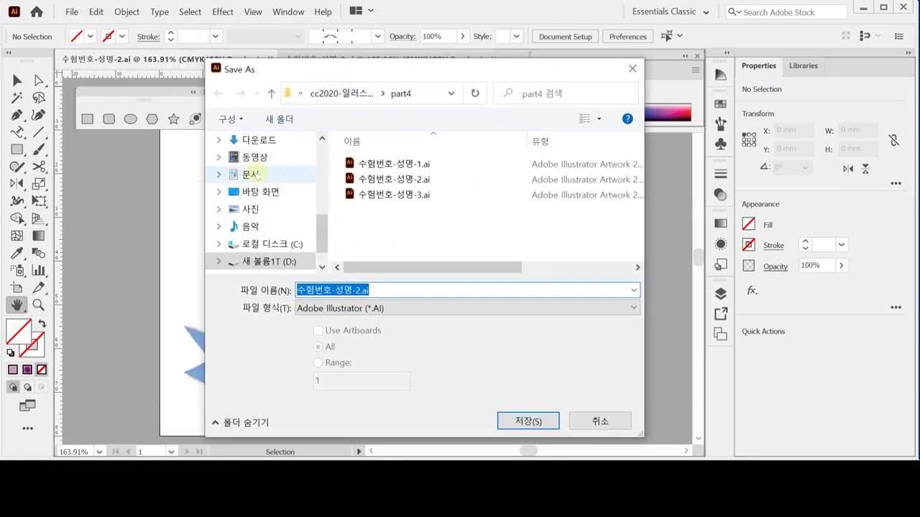
click(245, 173)
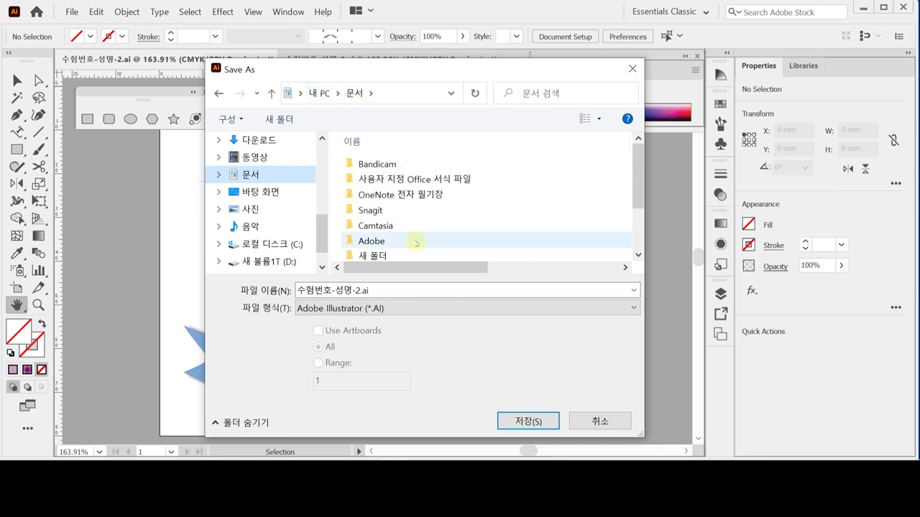
scroll(381, 251, down, 2)
double_click(353, 255)
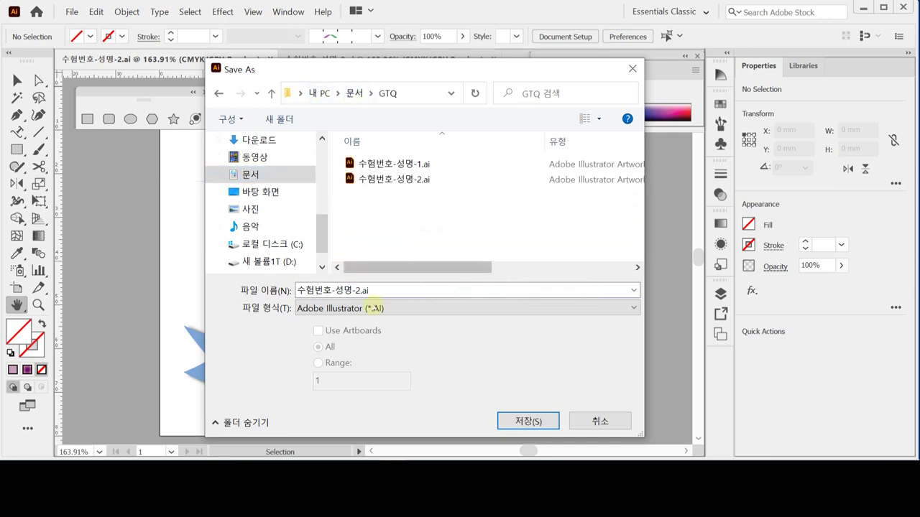
click(367, 291)
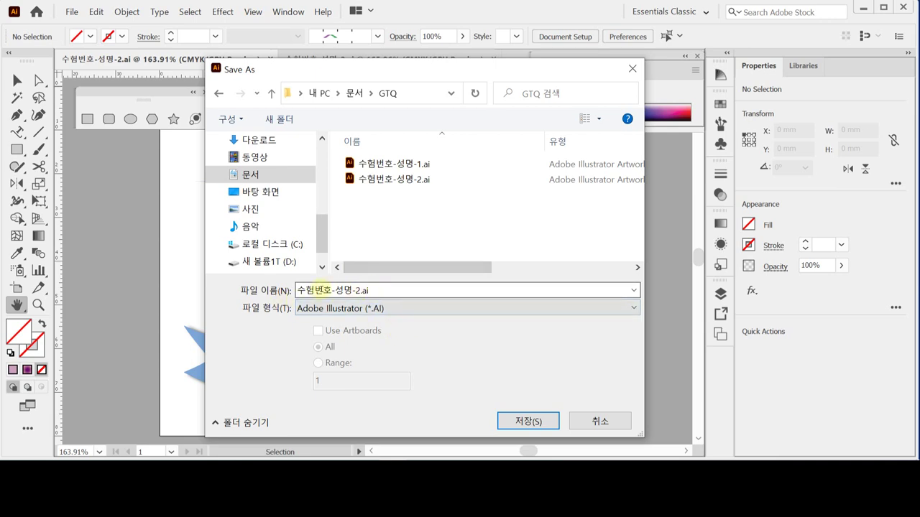
click(507, 413)
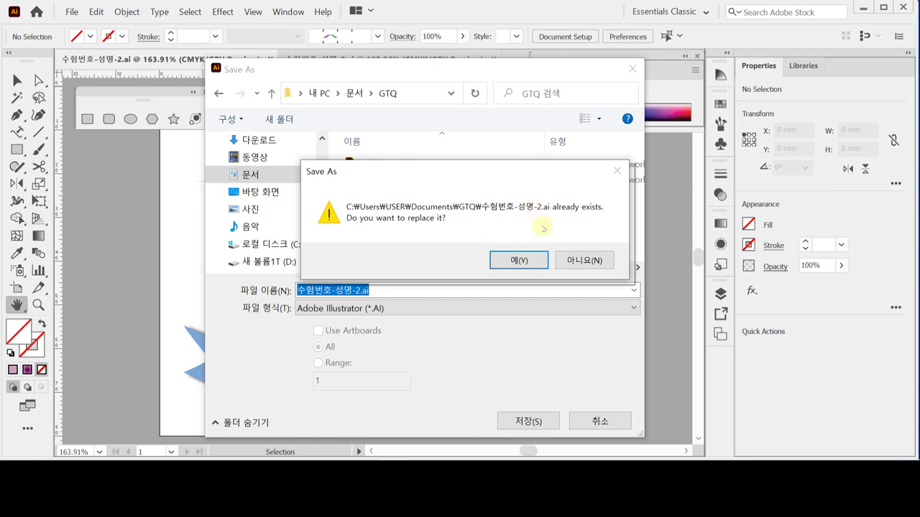
click(518, 260)
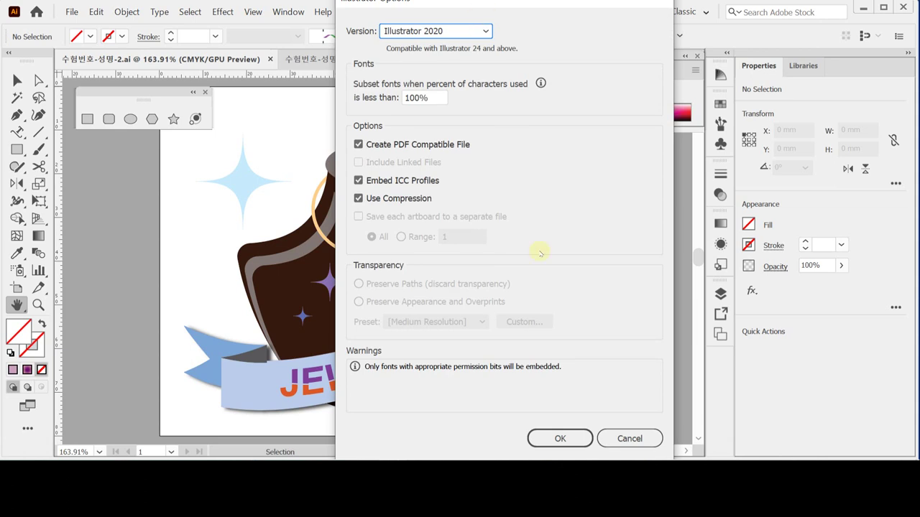
click(542, 438)
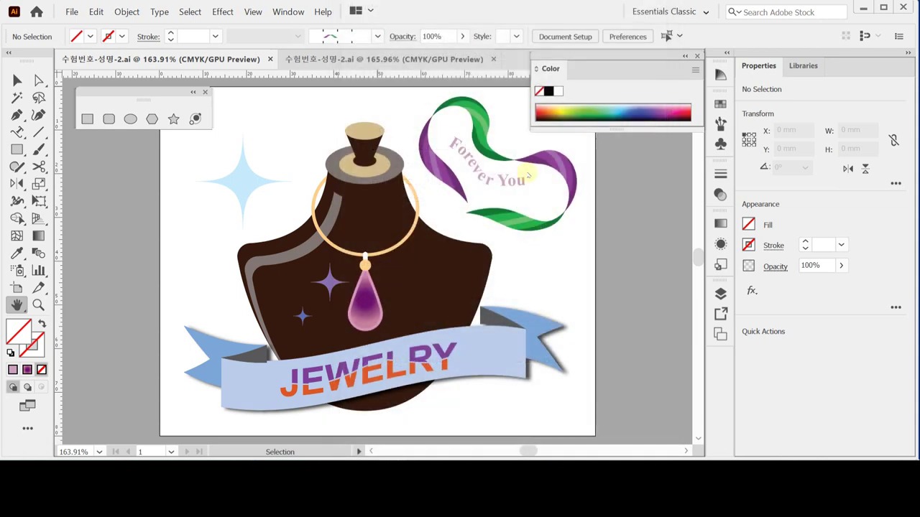